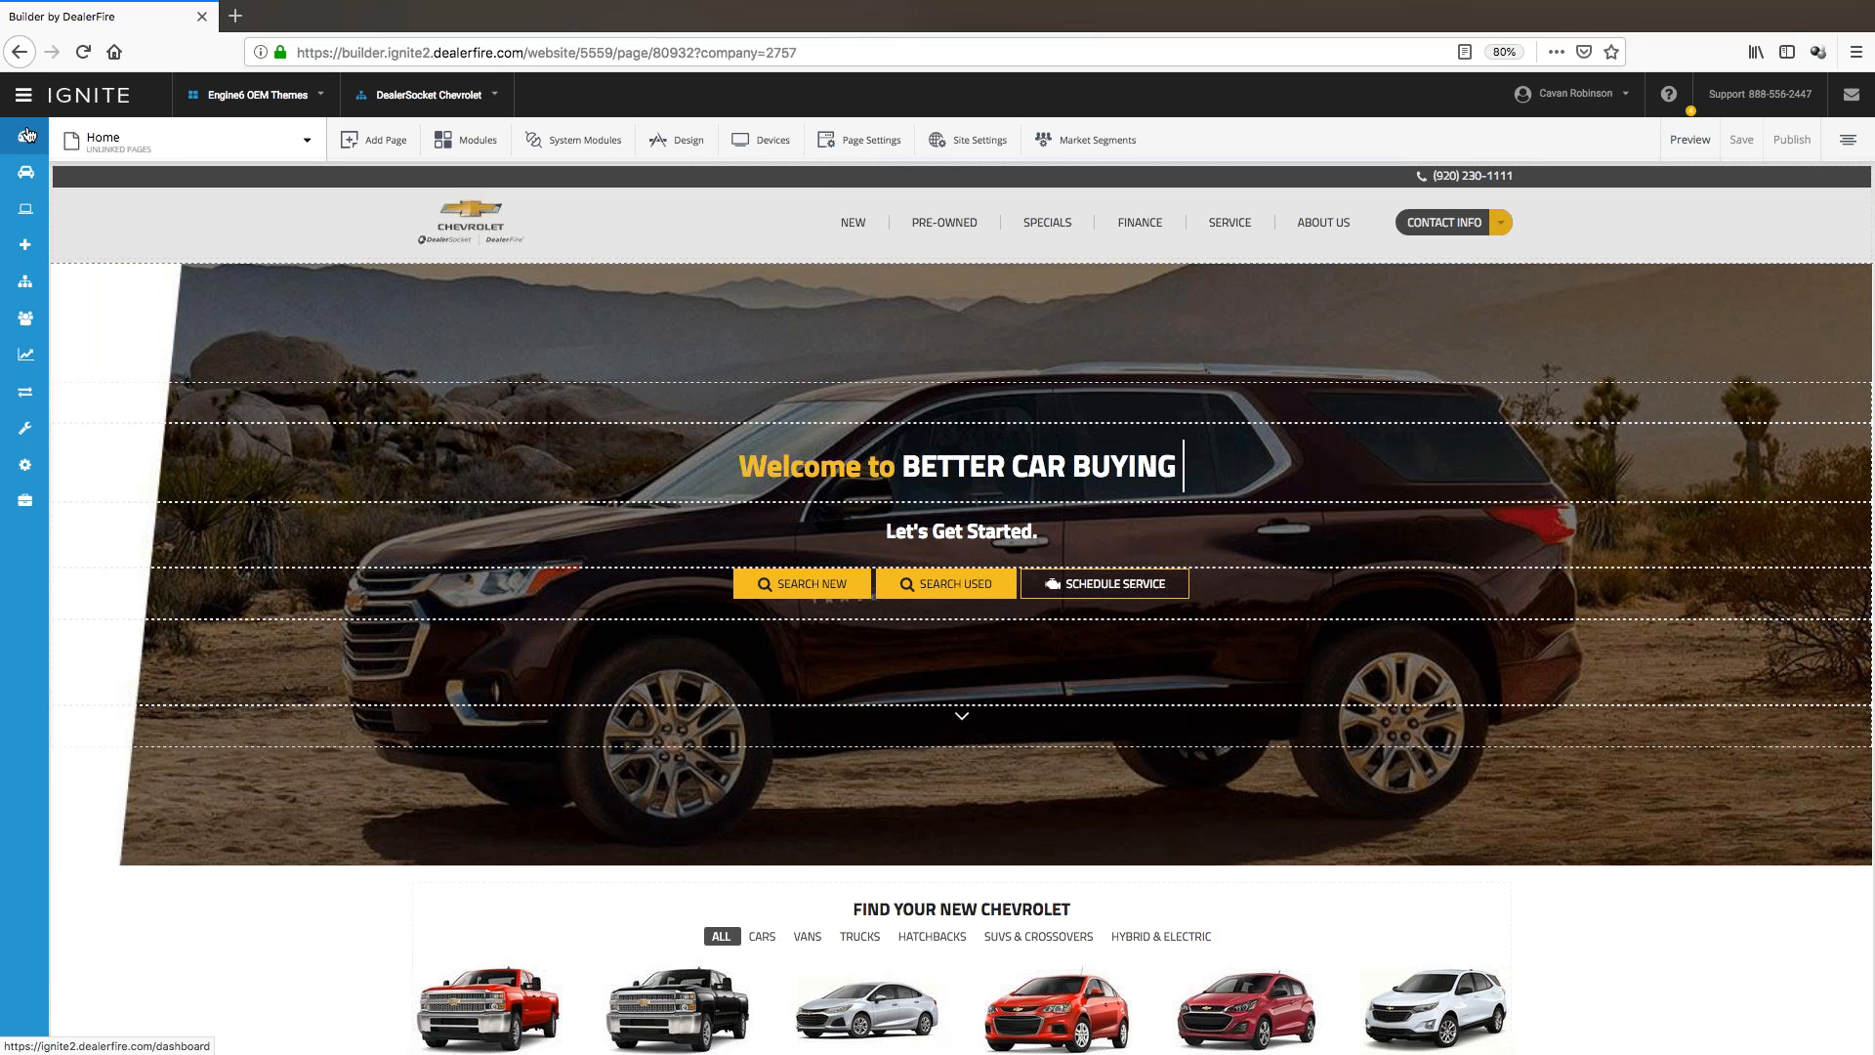
mouse_move(30, 402)
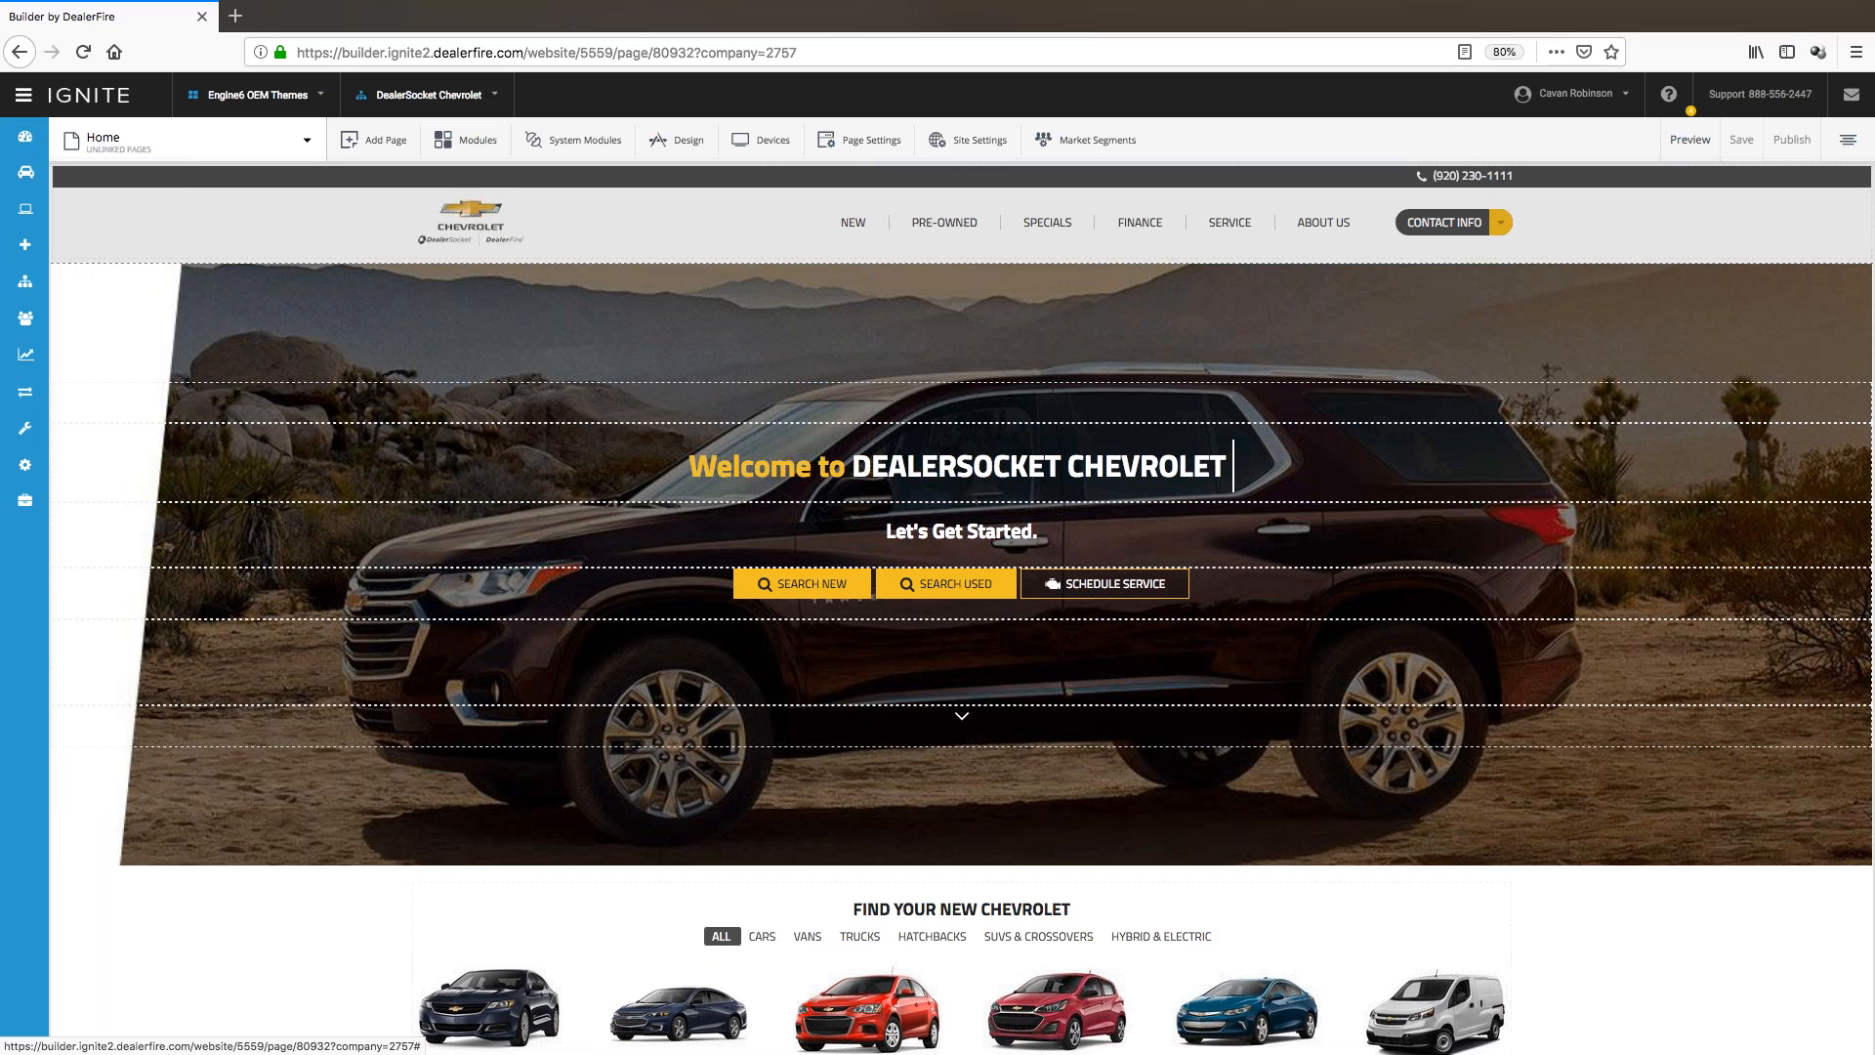
left_click(24, 95)
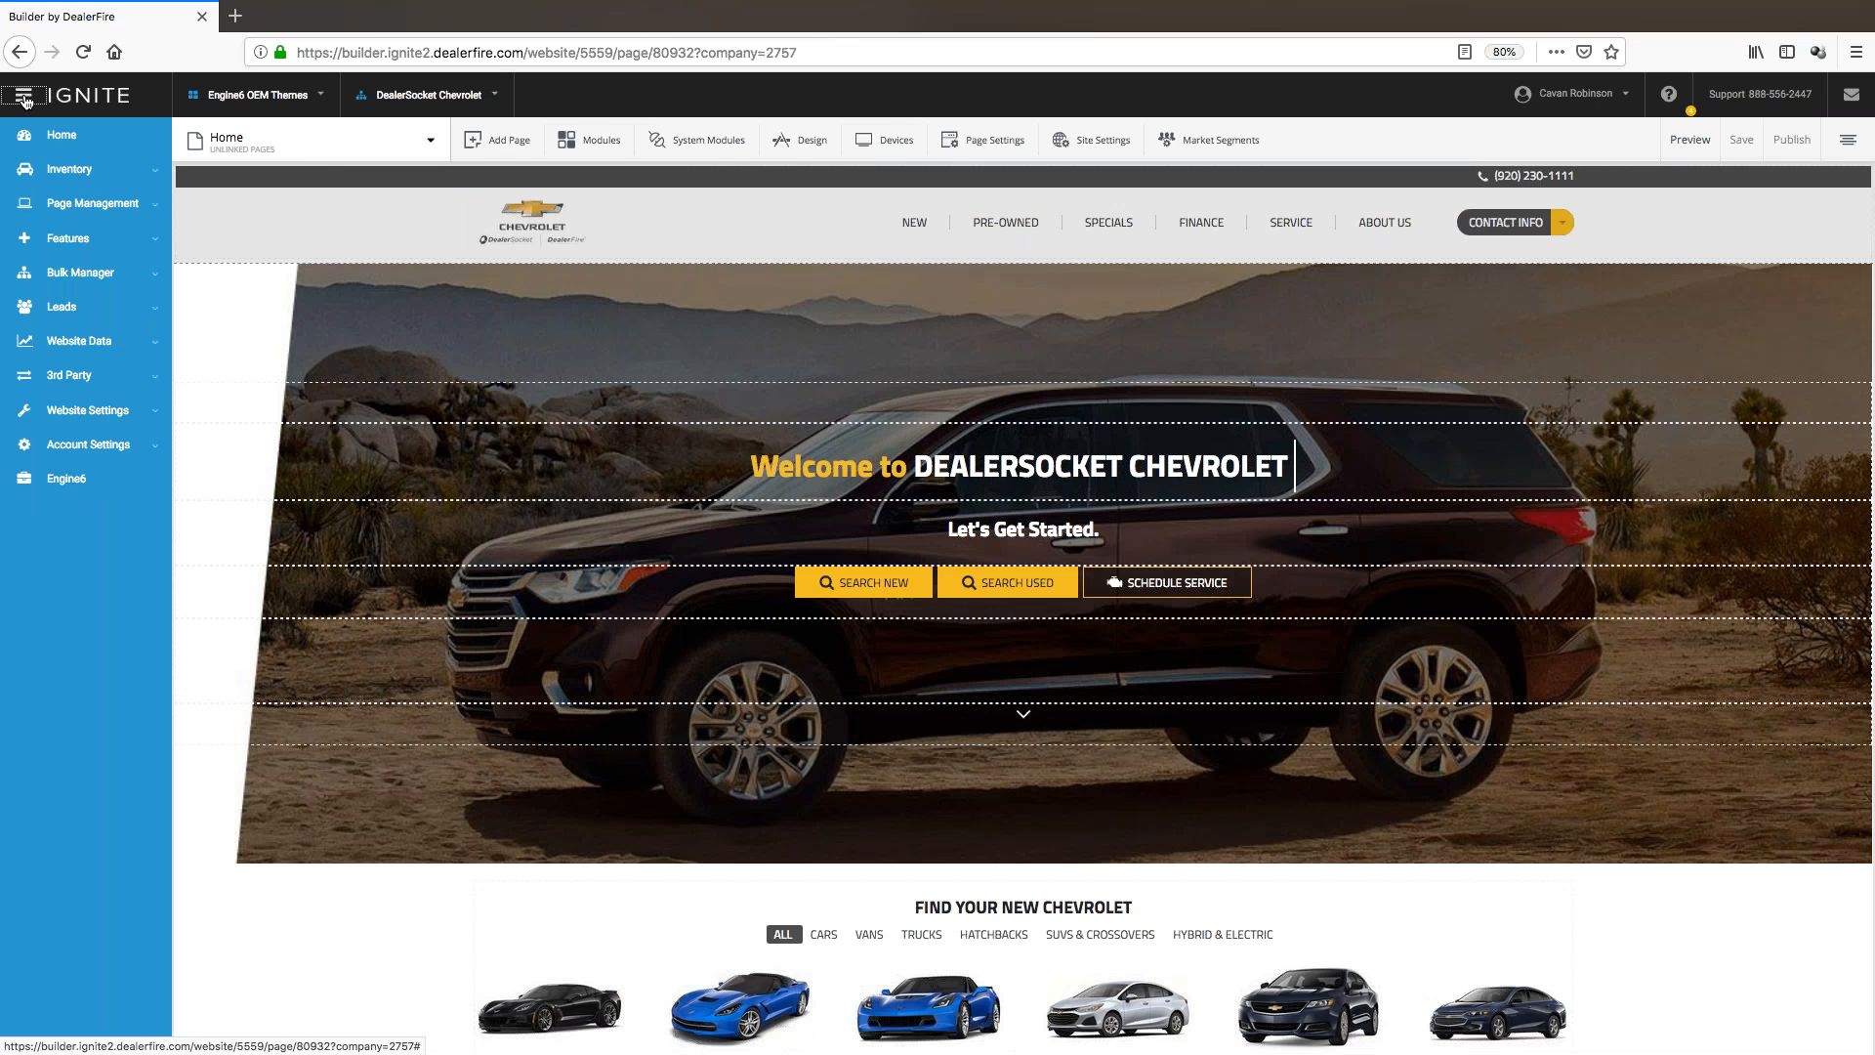
left_click(23, 98)
left_click(215, 143)
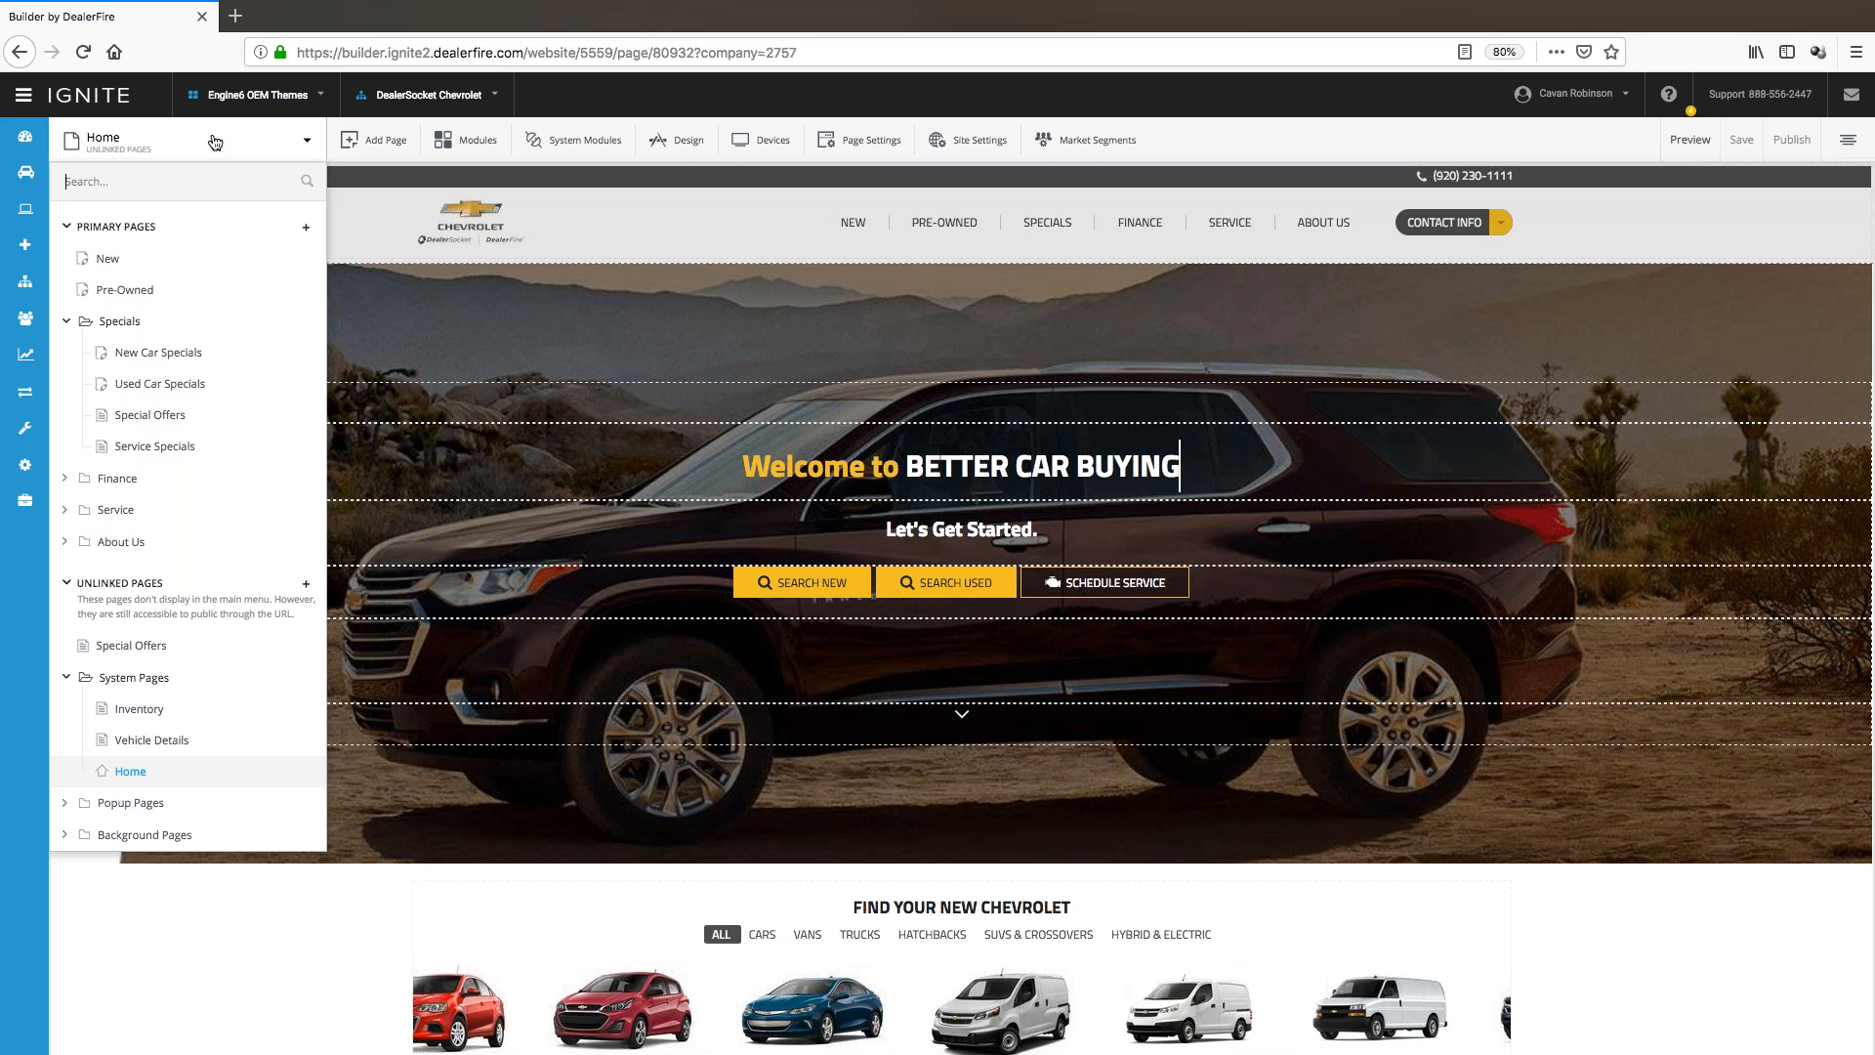
left_click(155, 139)
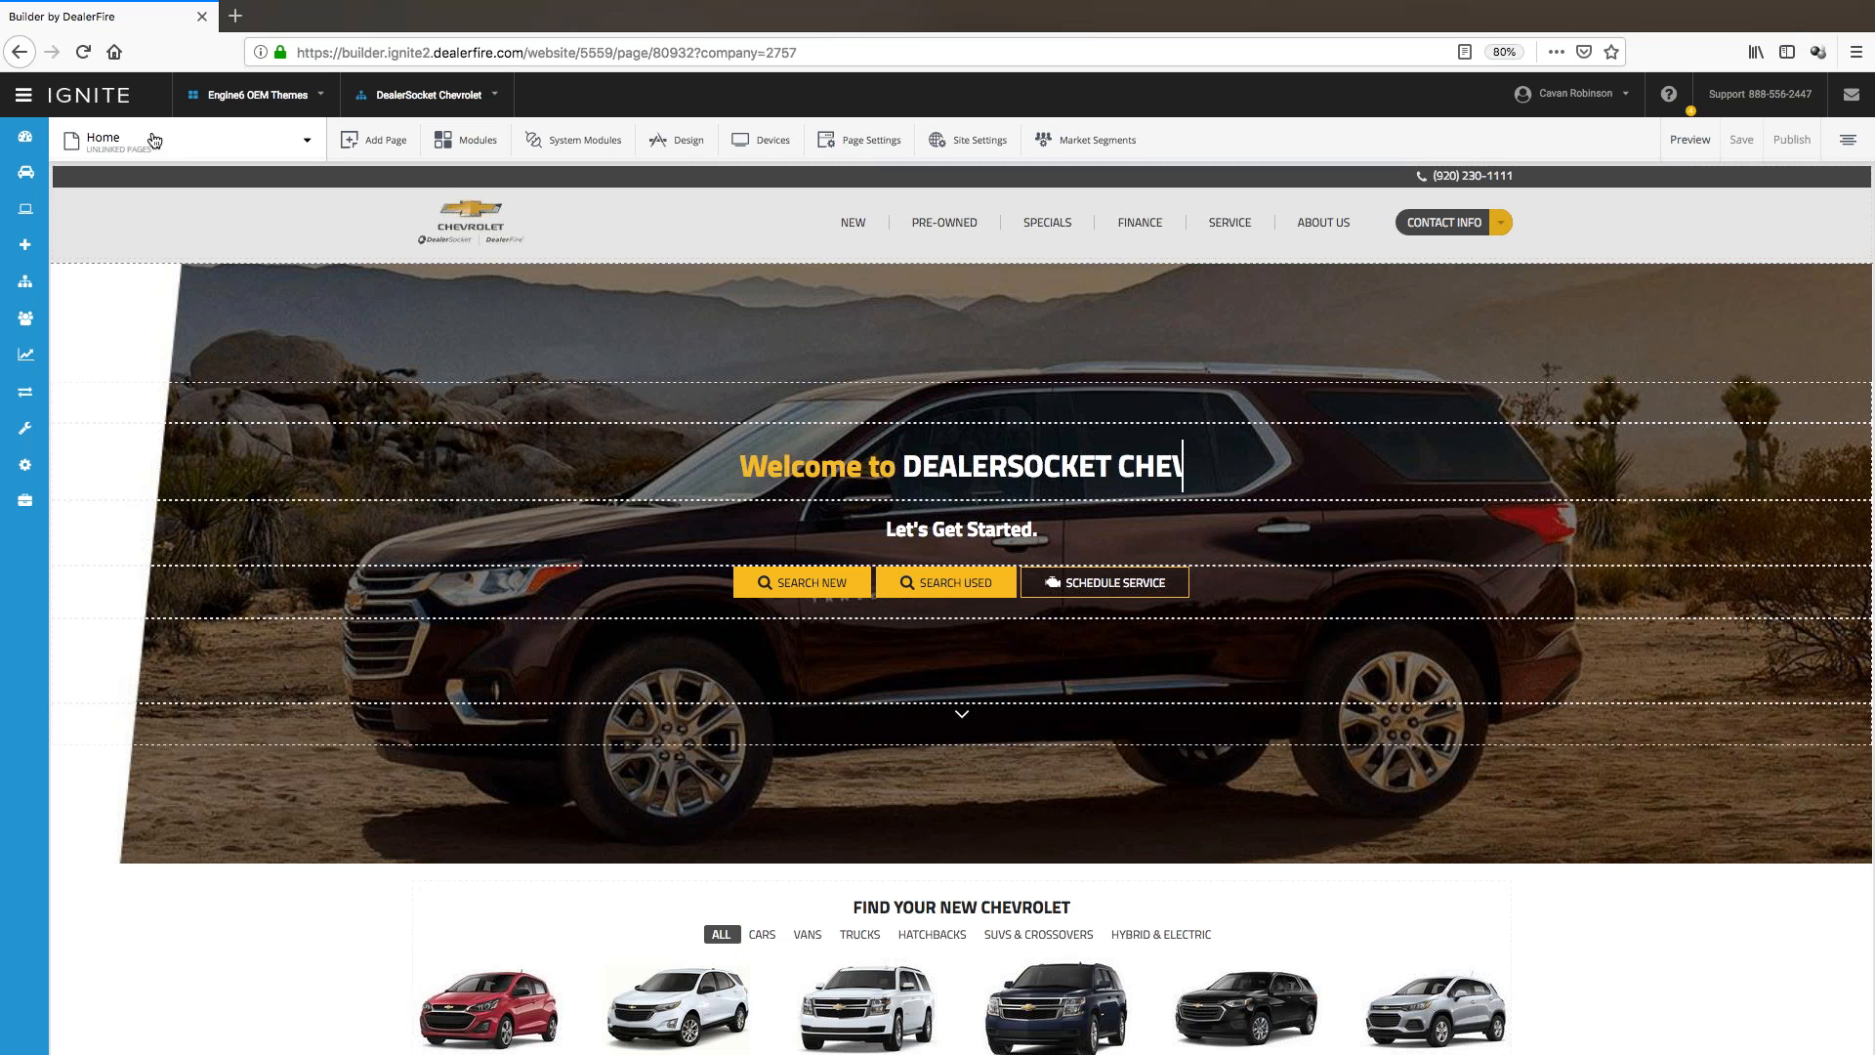
- Open the website-wide Styles settings, reposition them further over the page, and show the color options
mouse_move(2, 103)
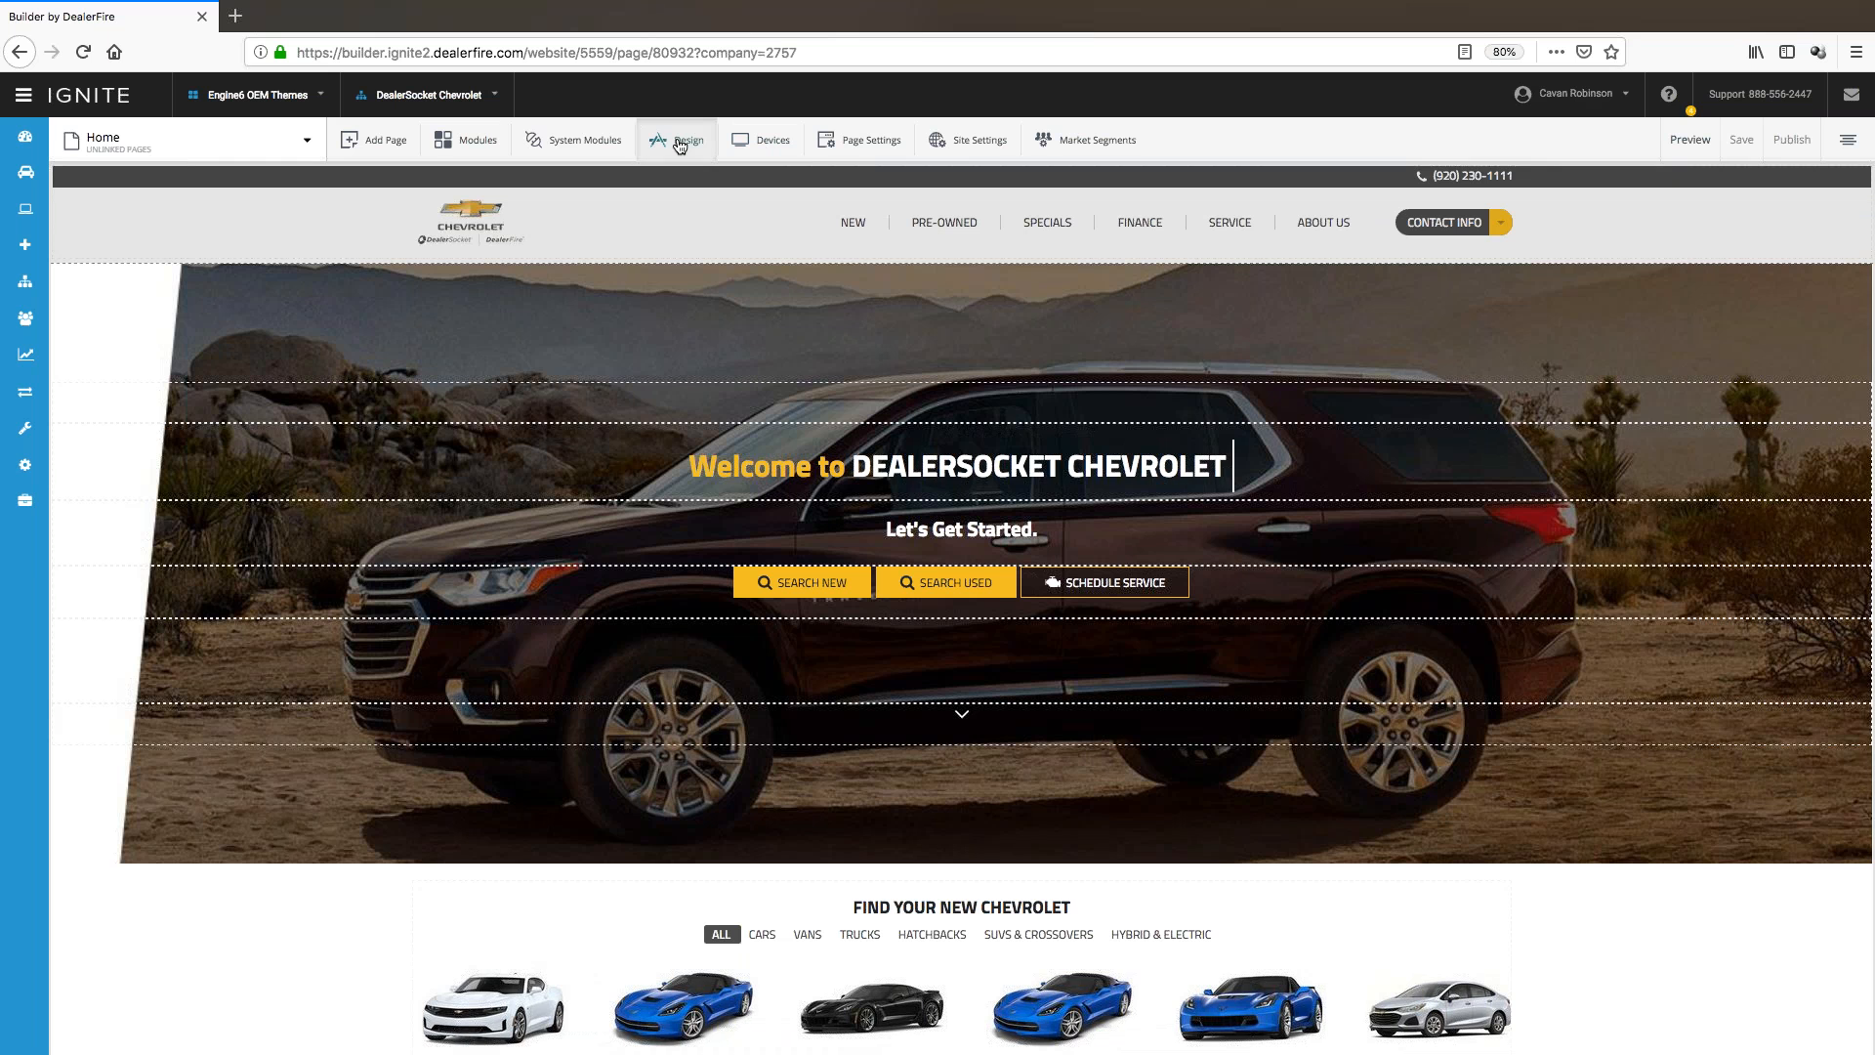
left_click(681, 143)
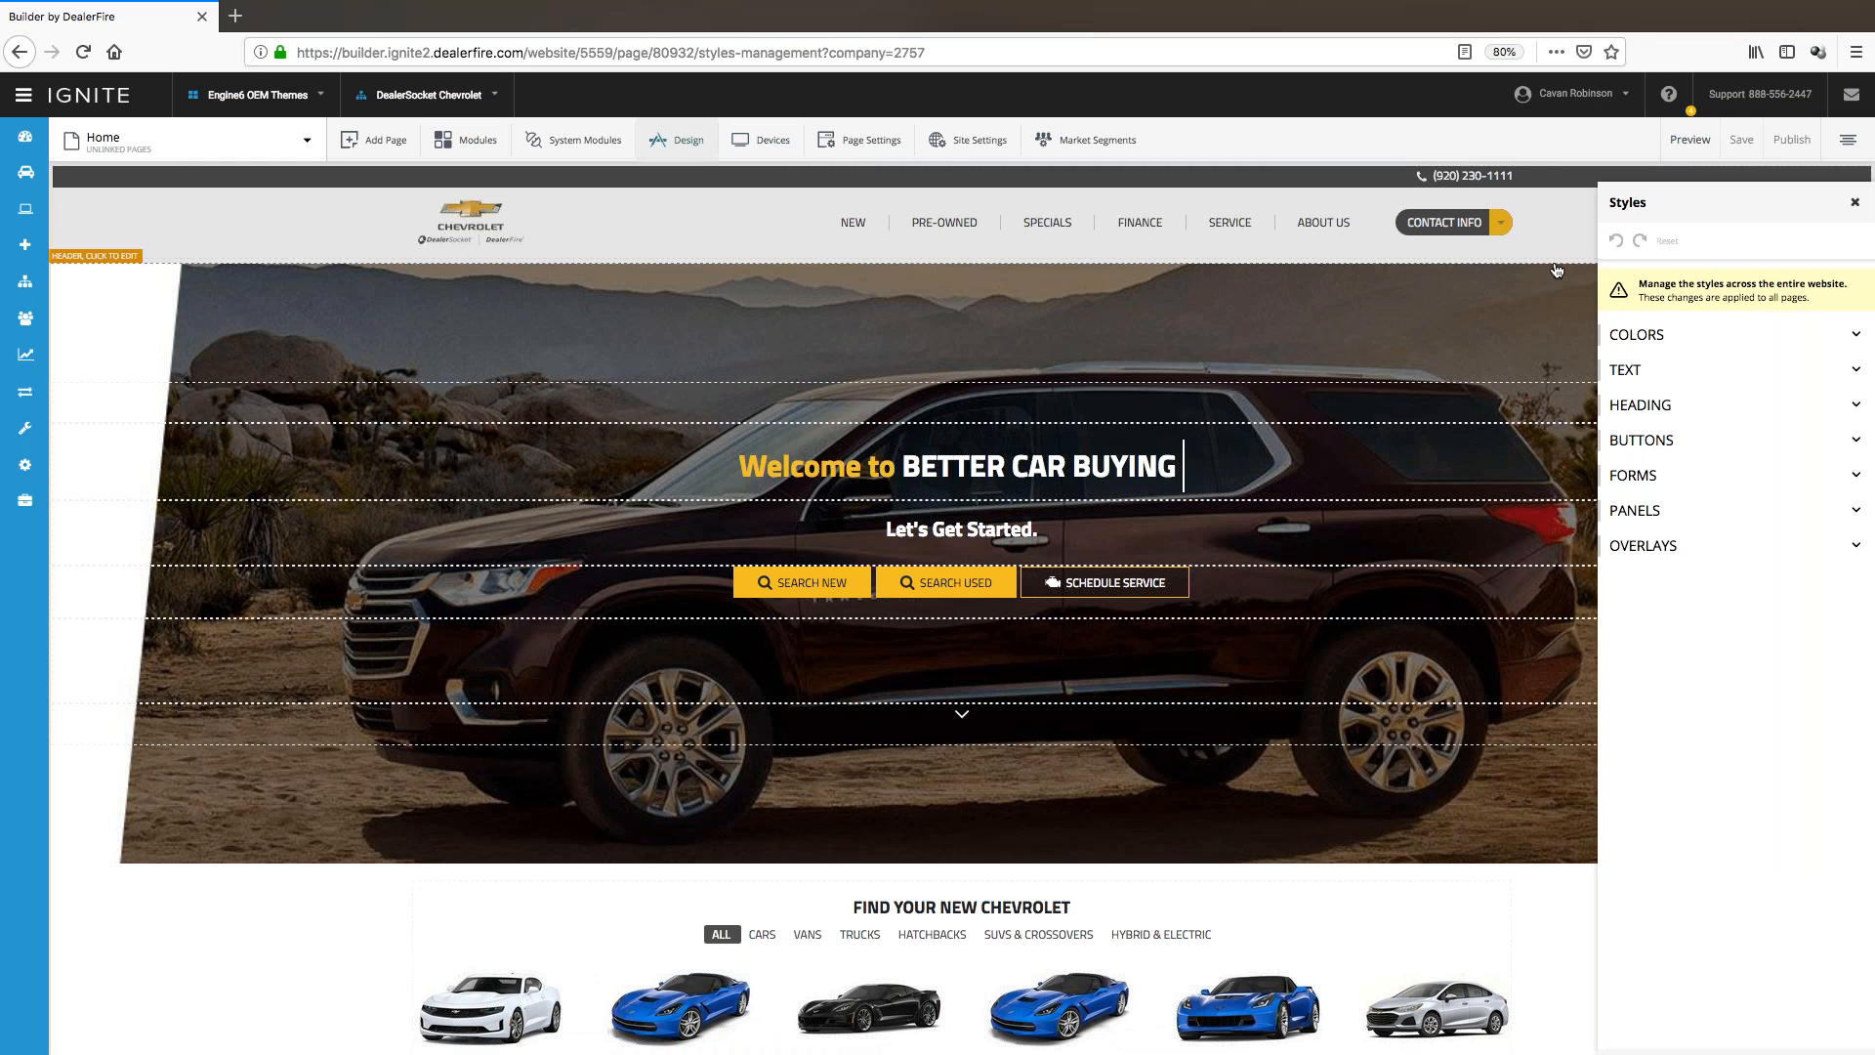
left_click_drag(1688, 201, 1529, 182)
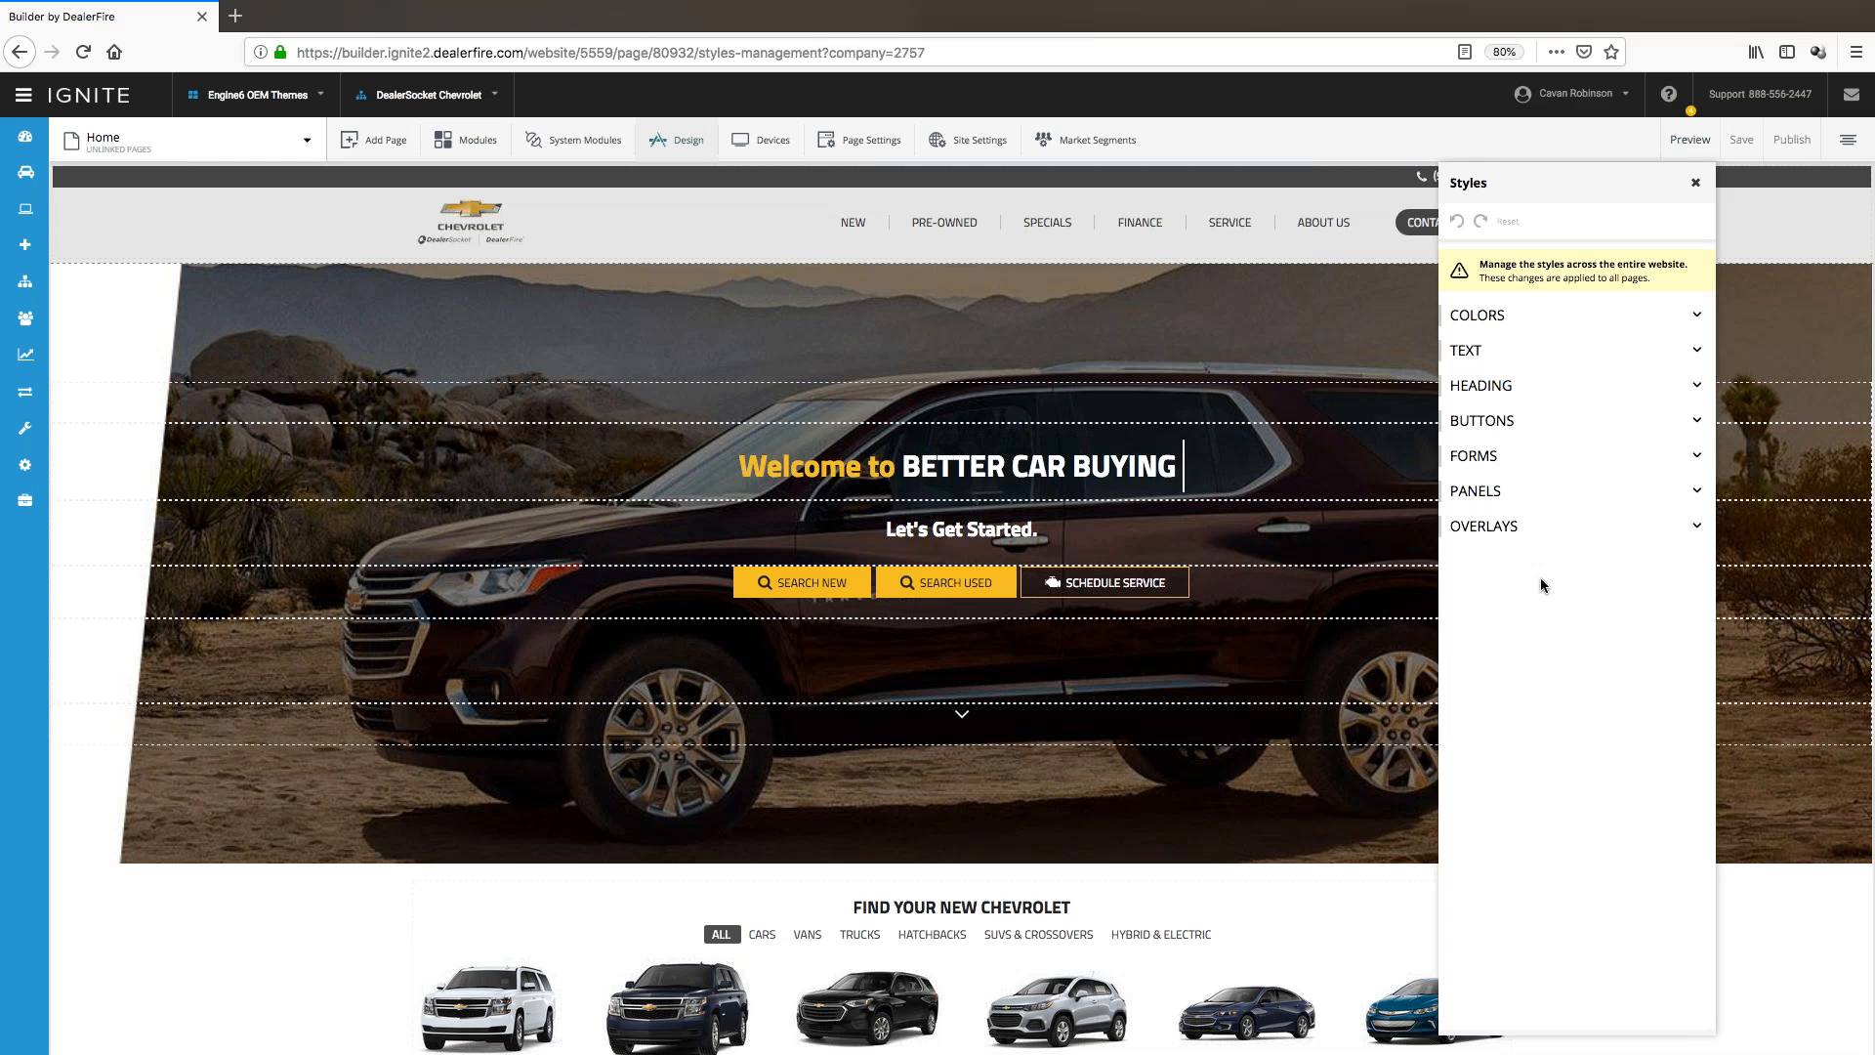
mouse_move(1504, 274)
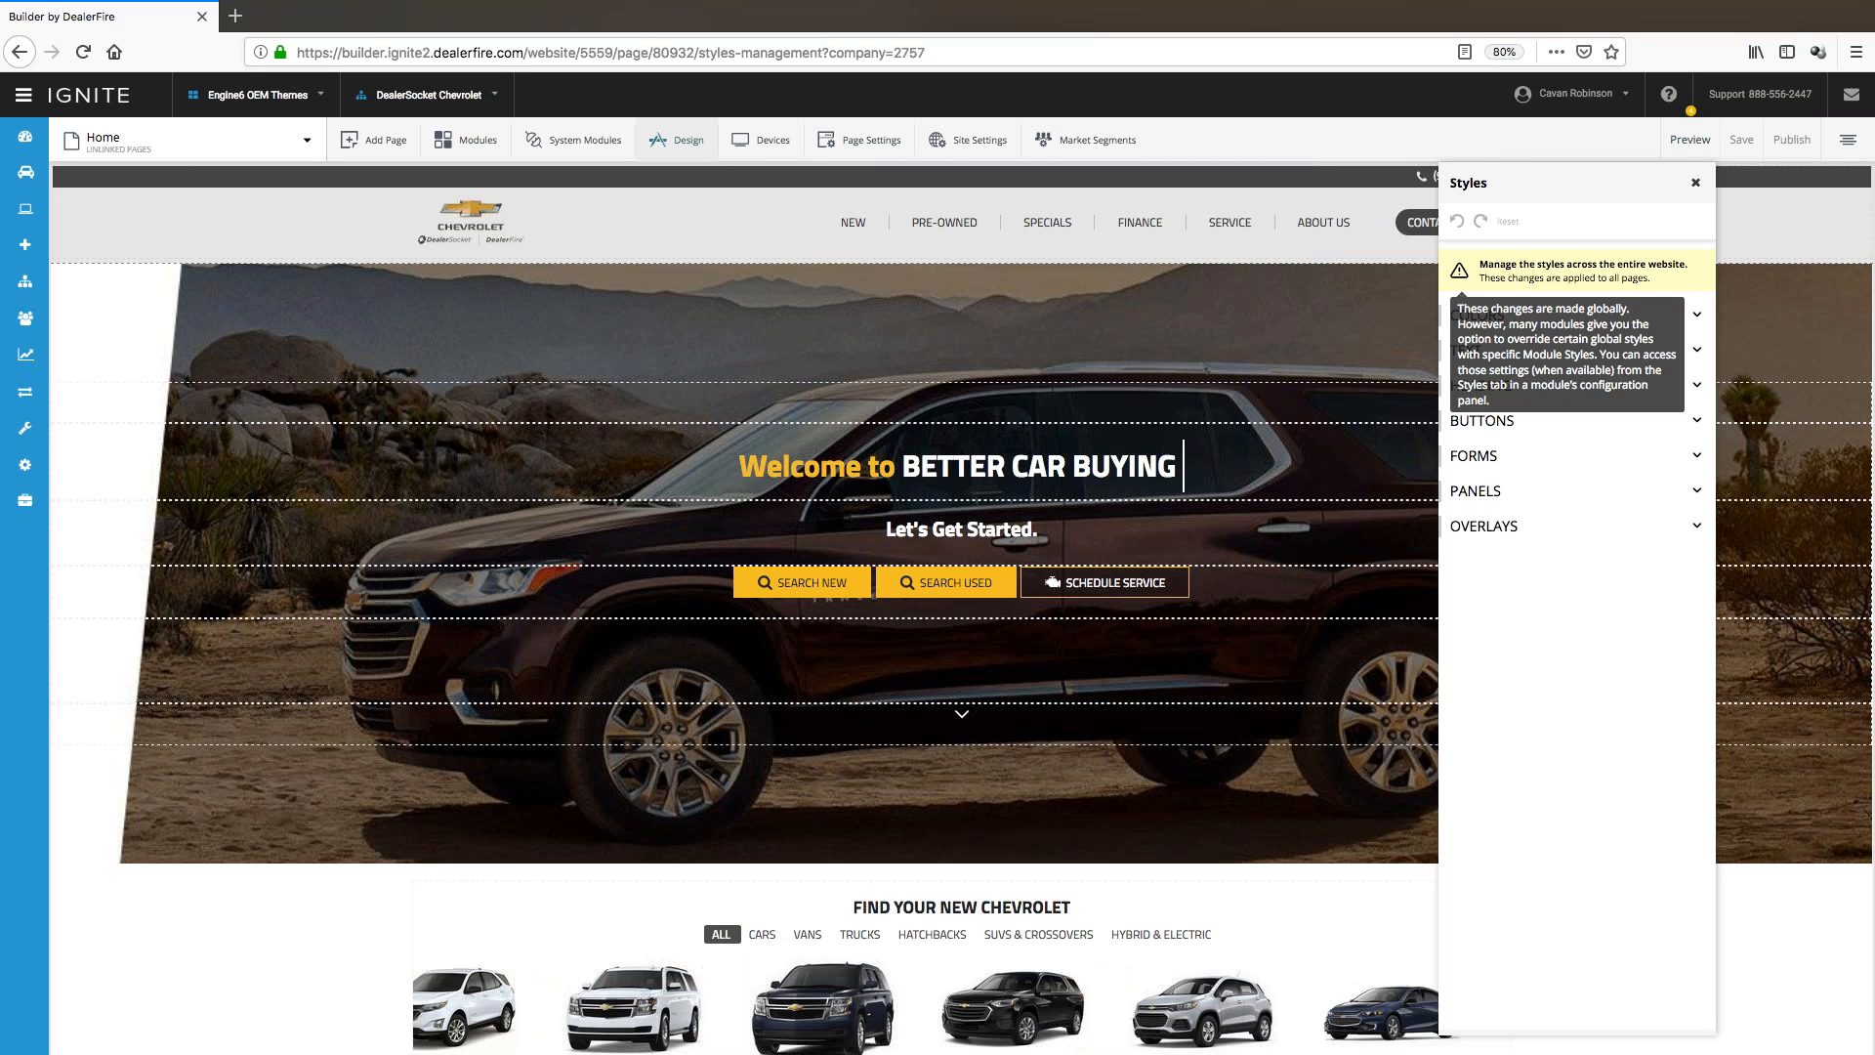
left_click(1504, 317)
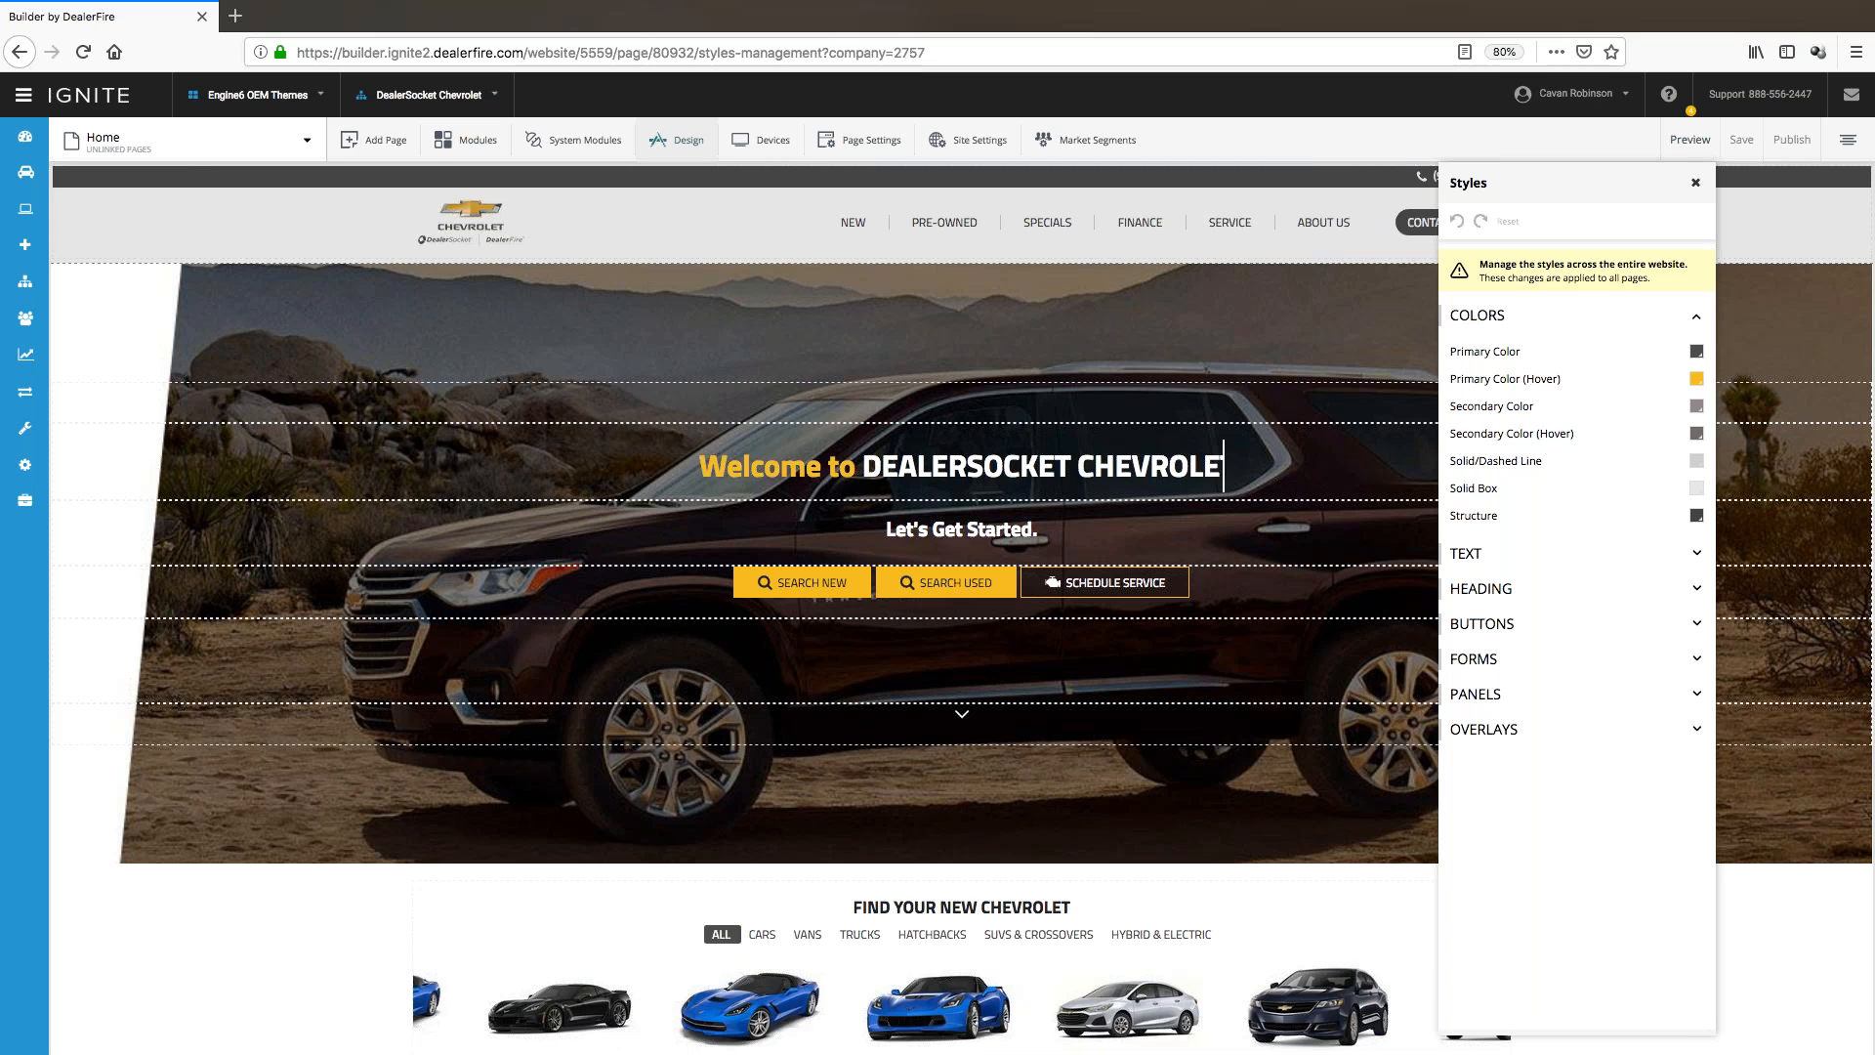
- Darken the Primary Color (Hover) to #876d20 and try it at a reduced opacity before restoring full opacity
left_click(1696, 380)
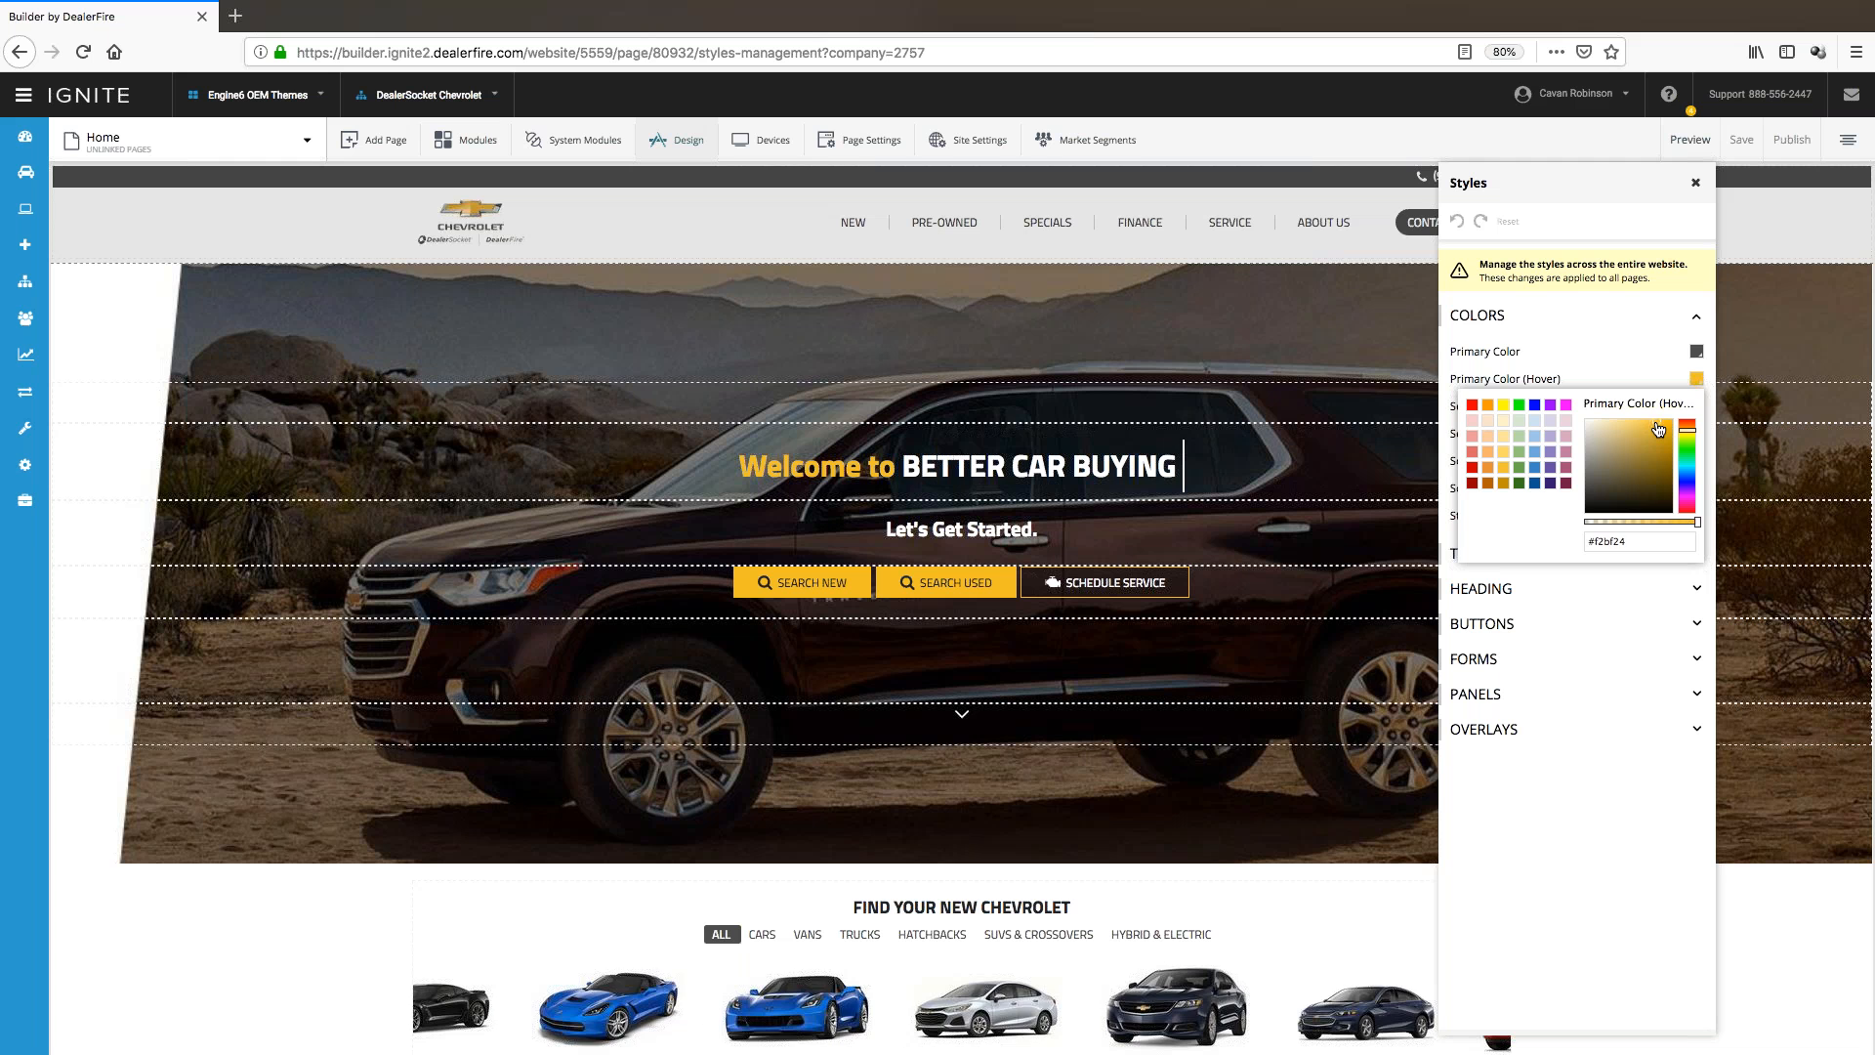
left_click(1609, 459)
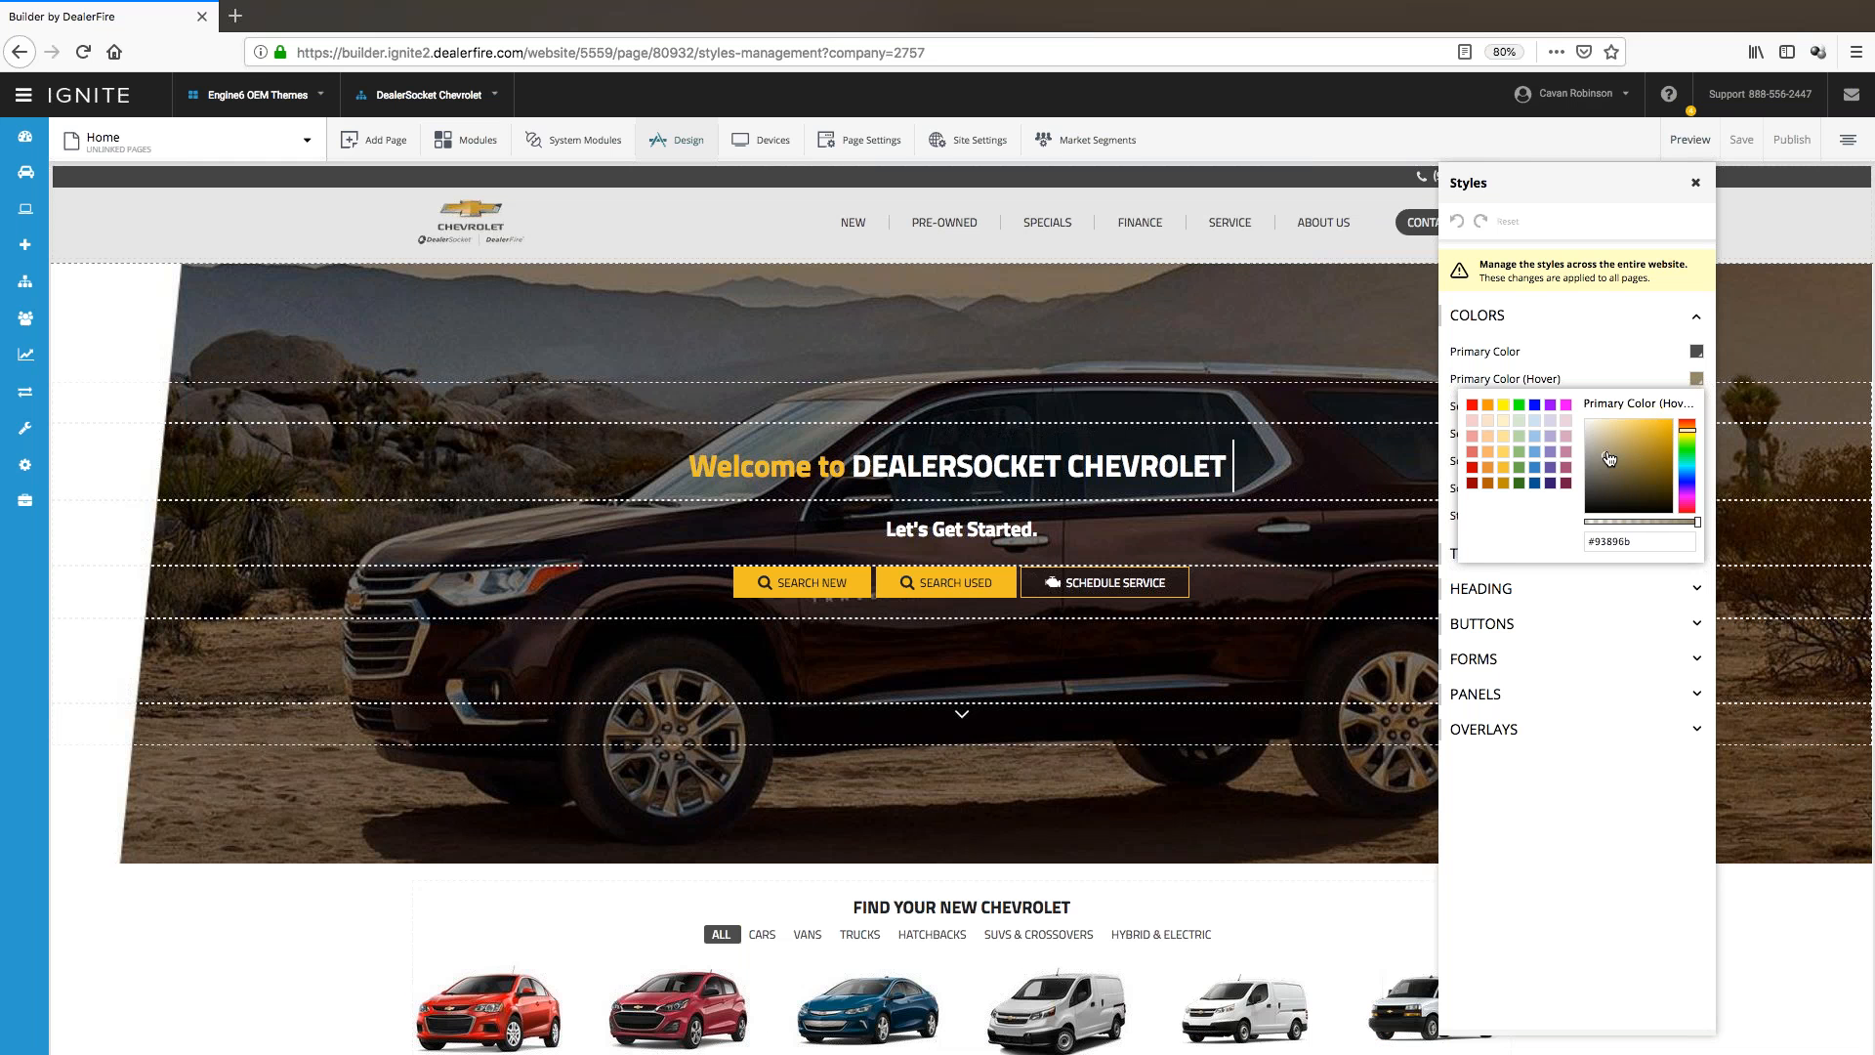
left_click(1650, 462)
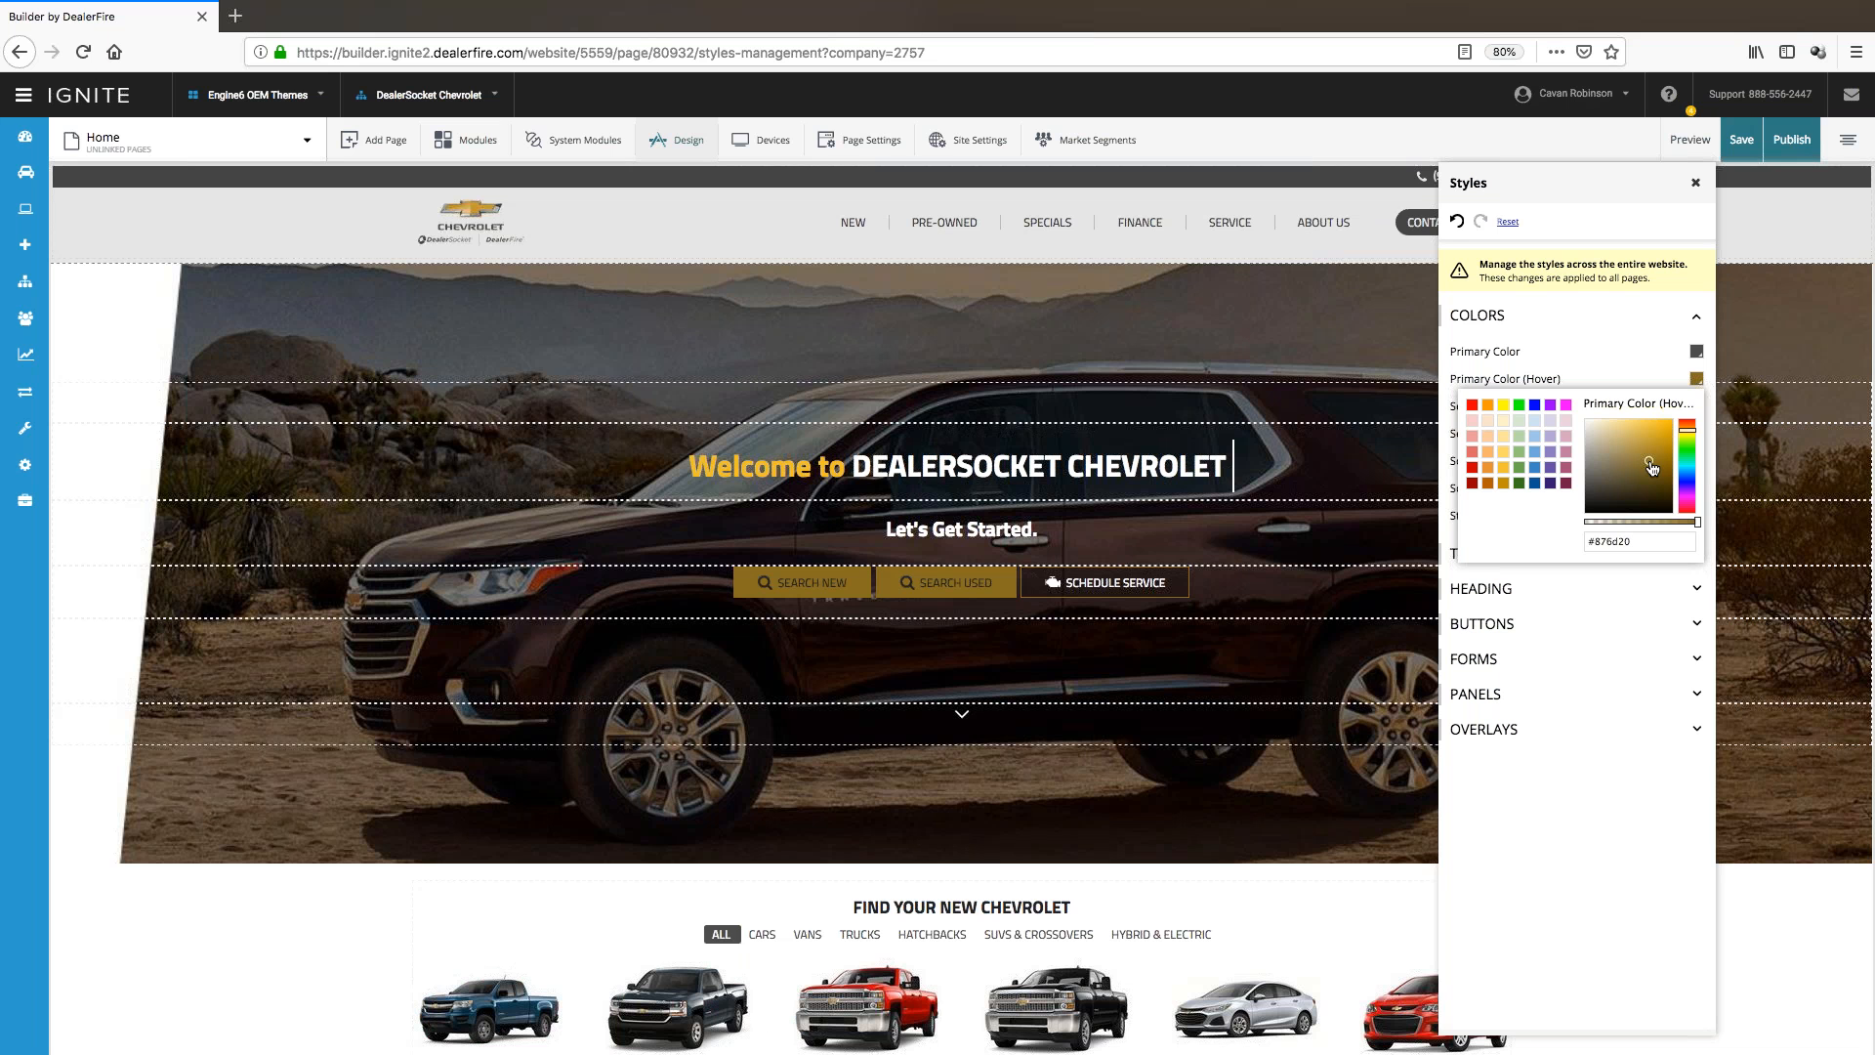
scroll(1652, 468, "down", 1)
scroll(1651, 468, "up", 1)
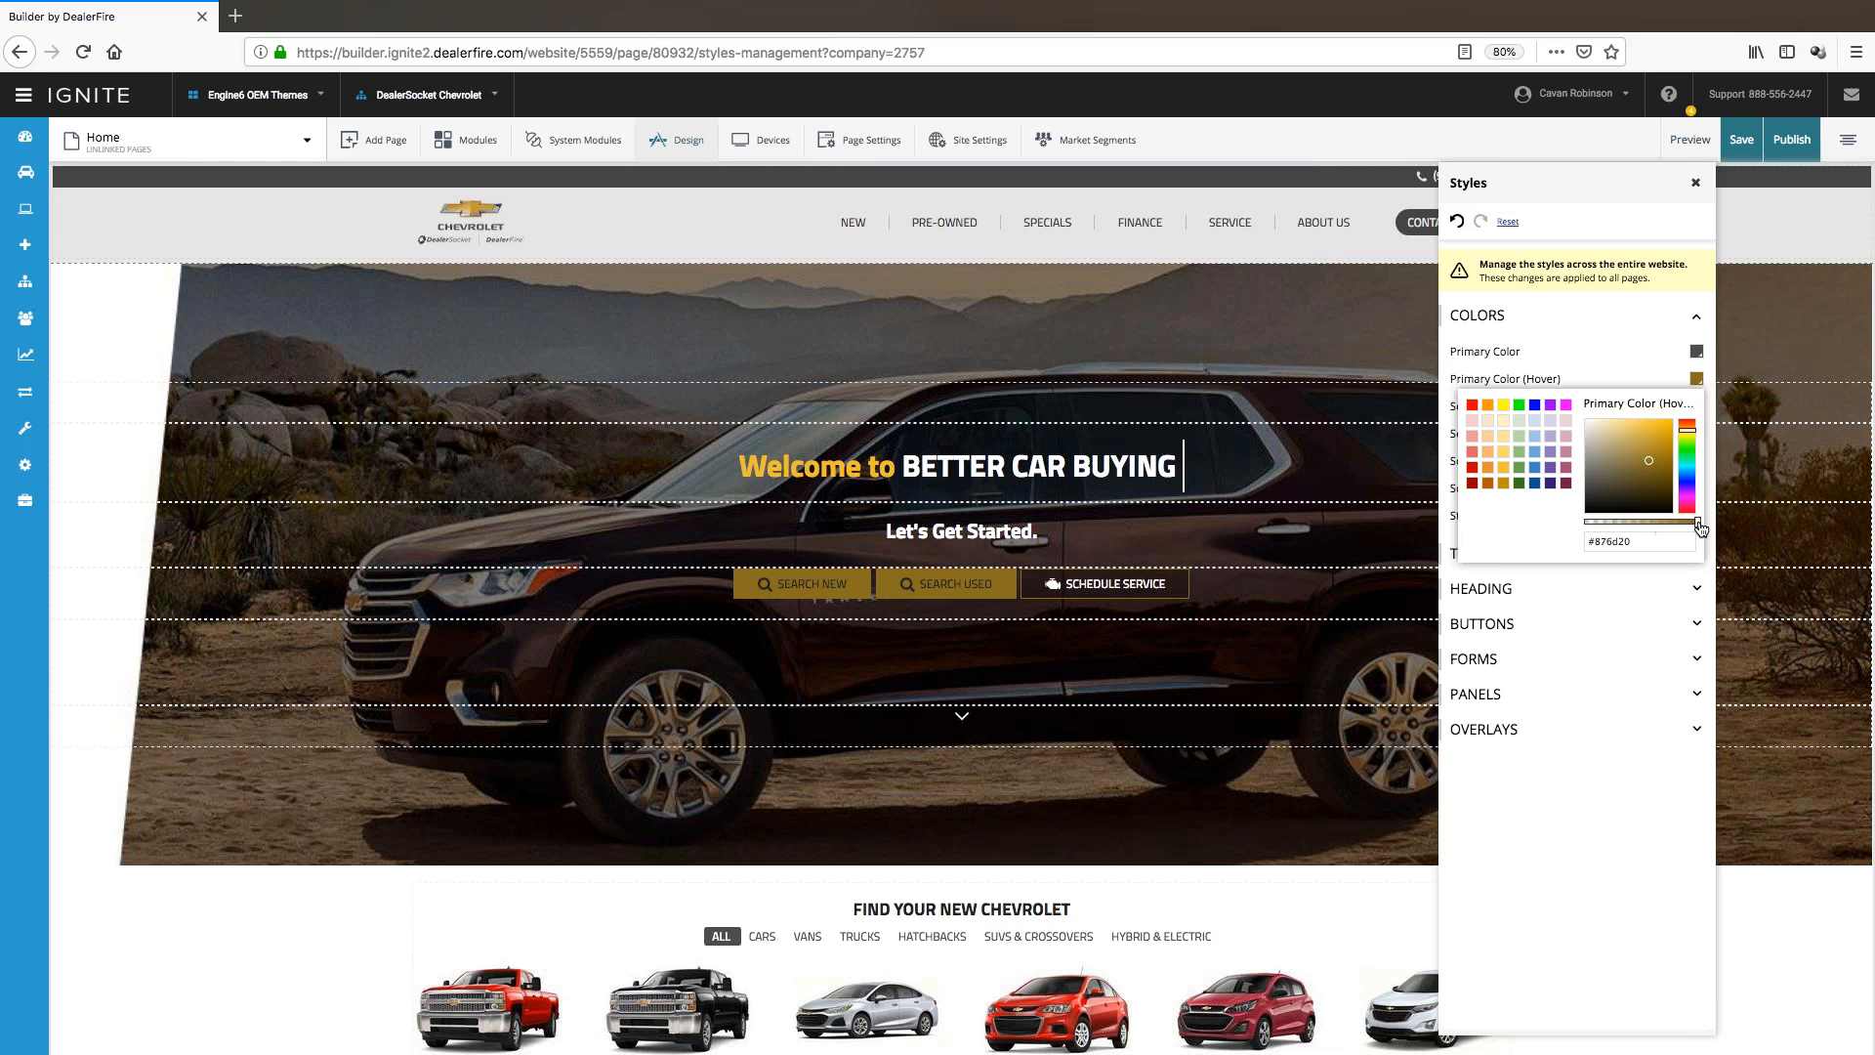
left_click_drag(1699, 526, 1636, 527)
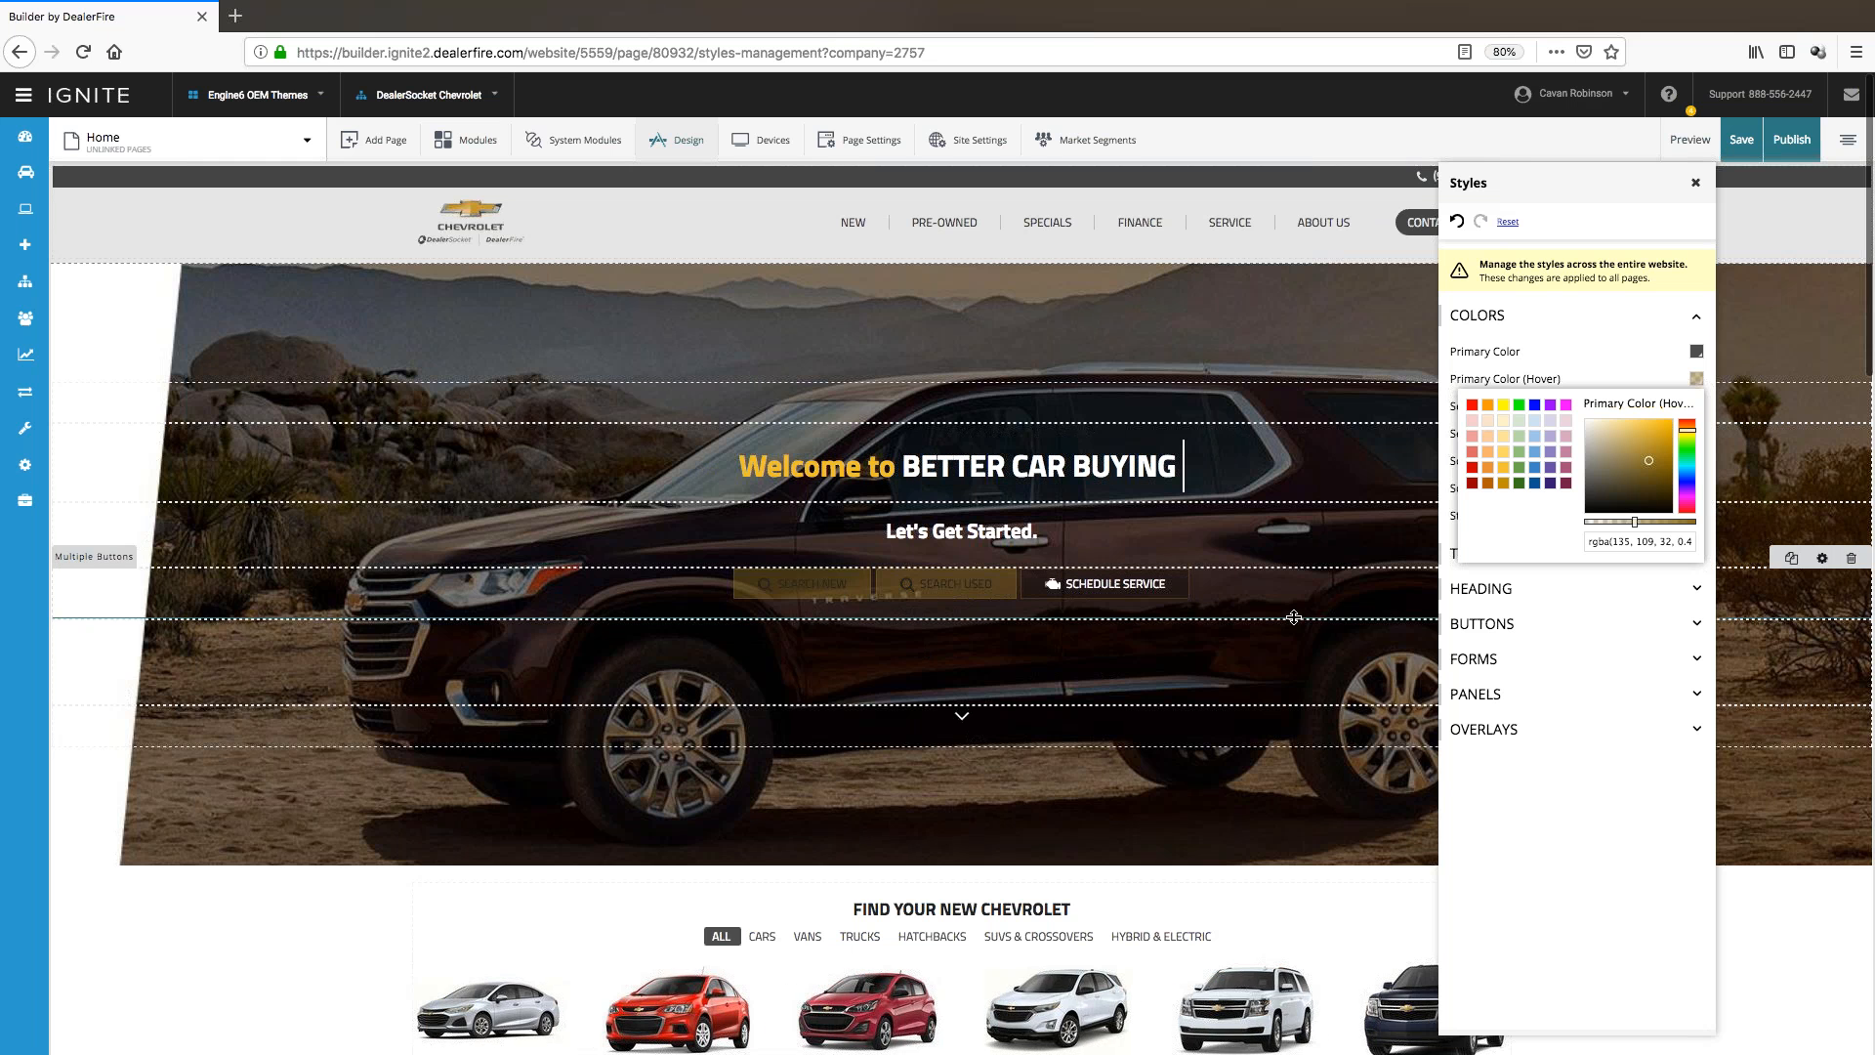
left_click_drag(1634, 521, 1697, 522)
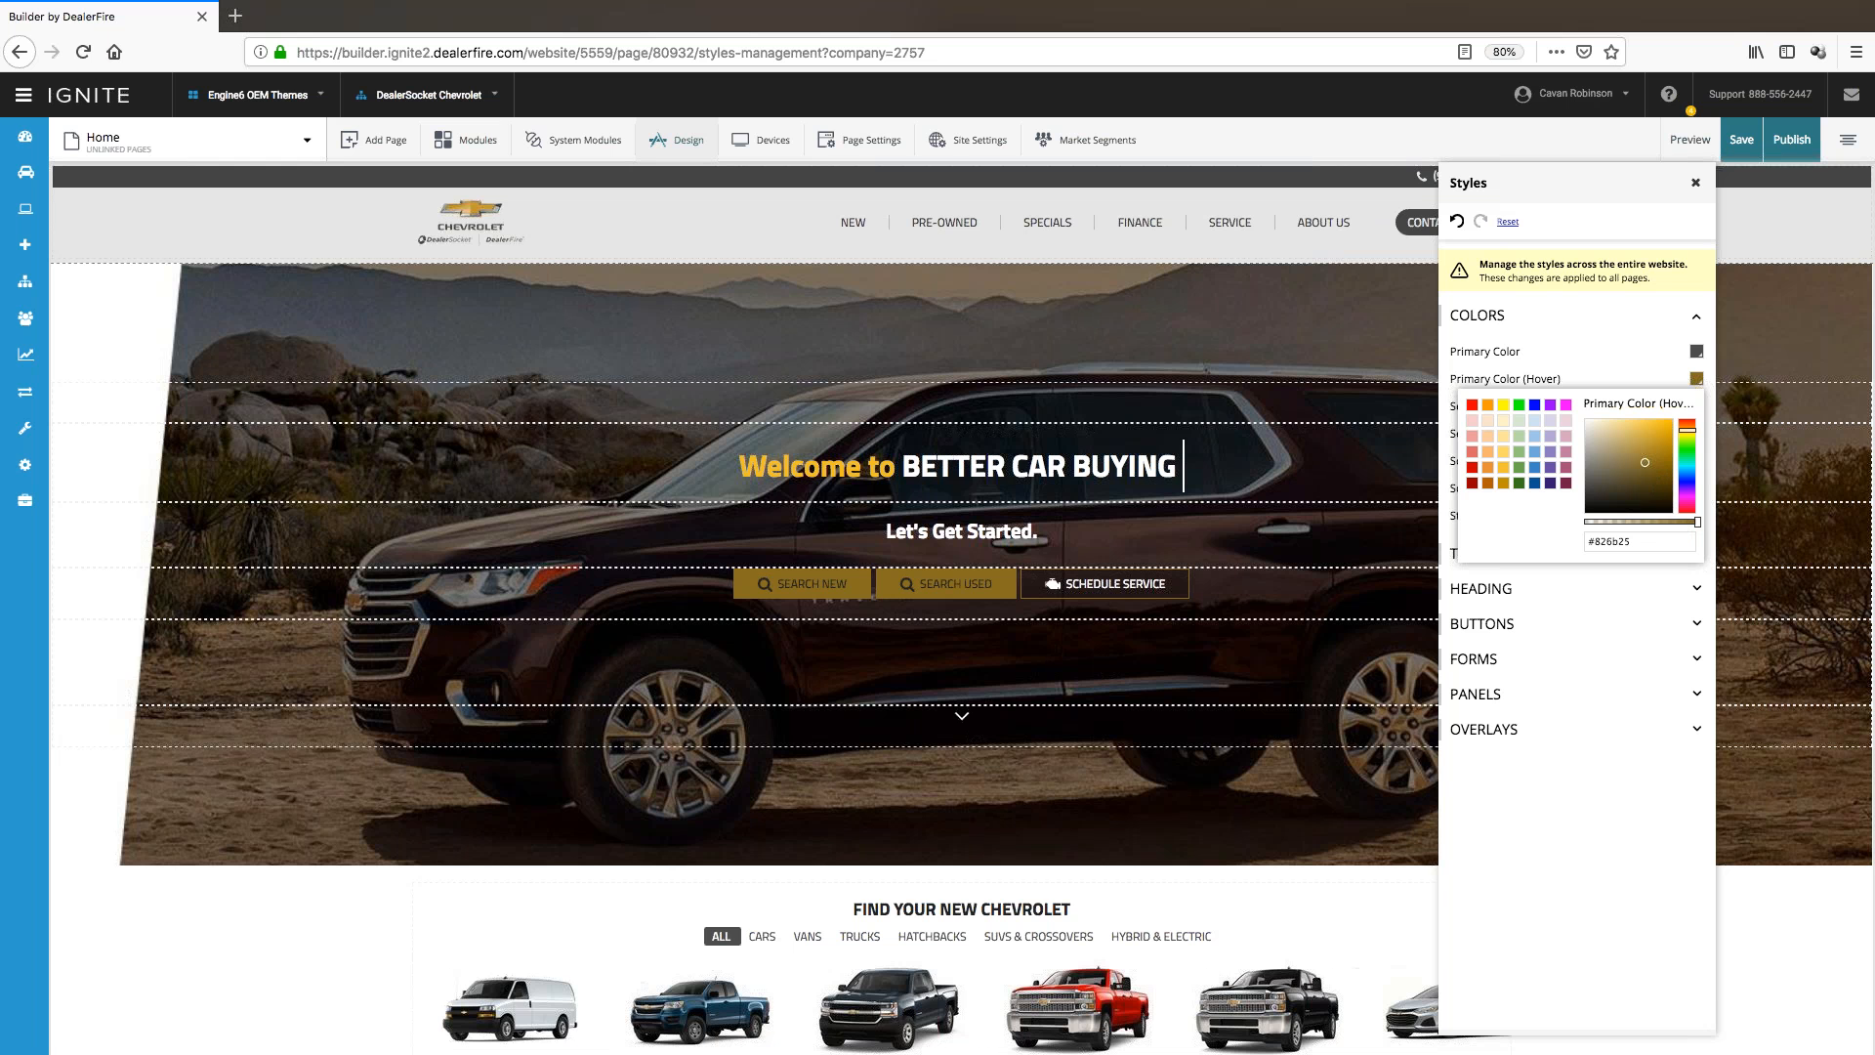
- Set the Primary Color (Hover) to the lighter gold #d3ac36 and close the color picker
left_click(1647, 432)
scroll(1637, 465, "down", 1)
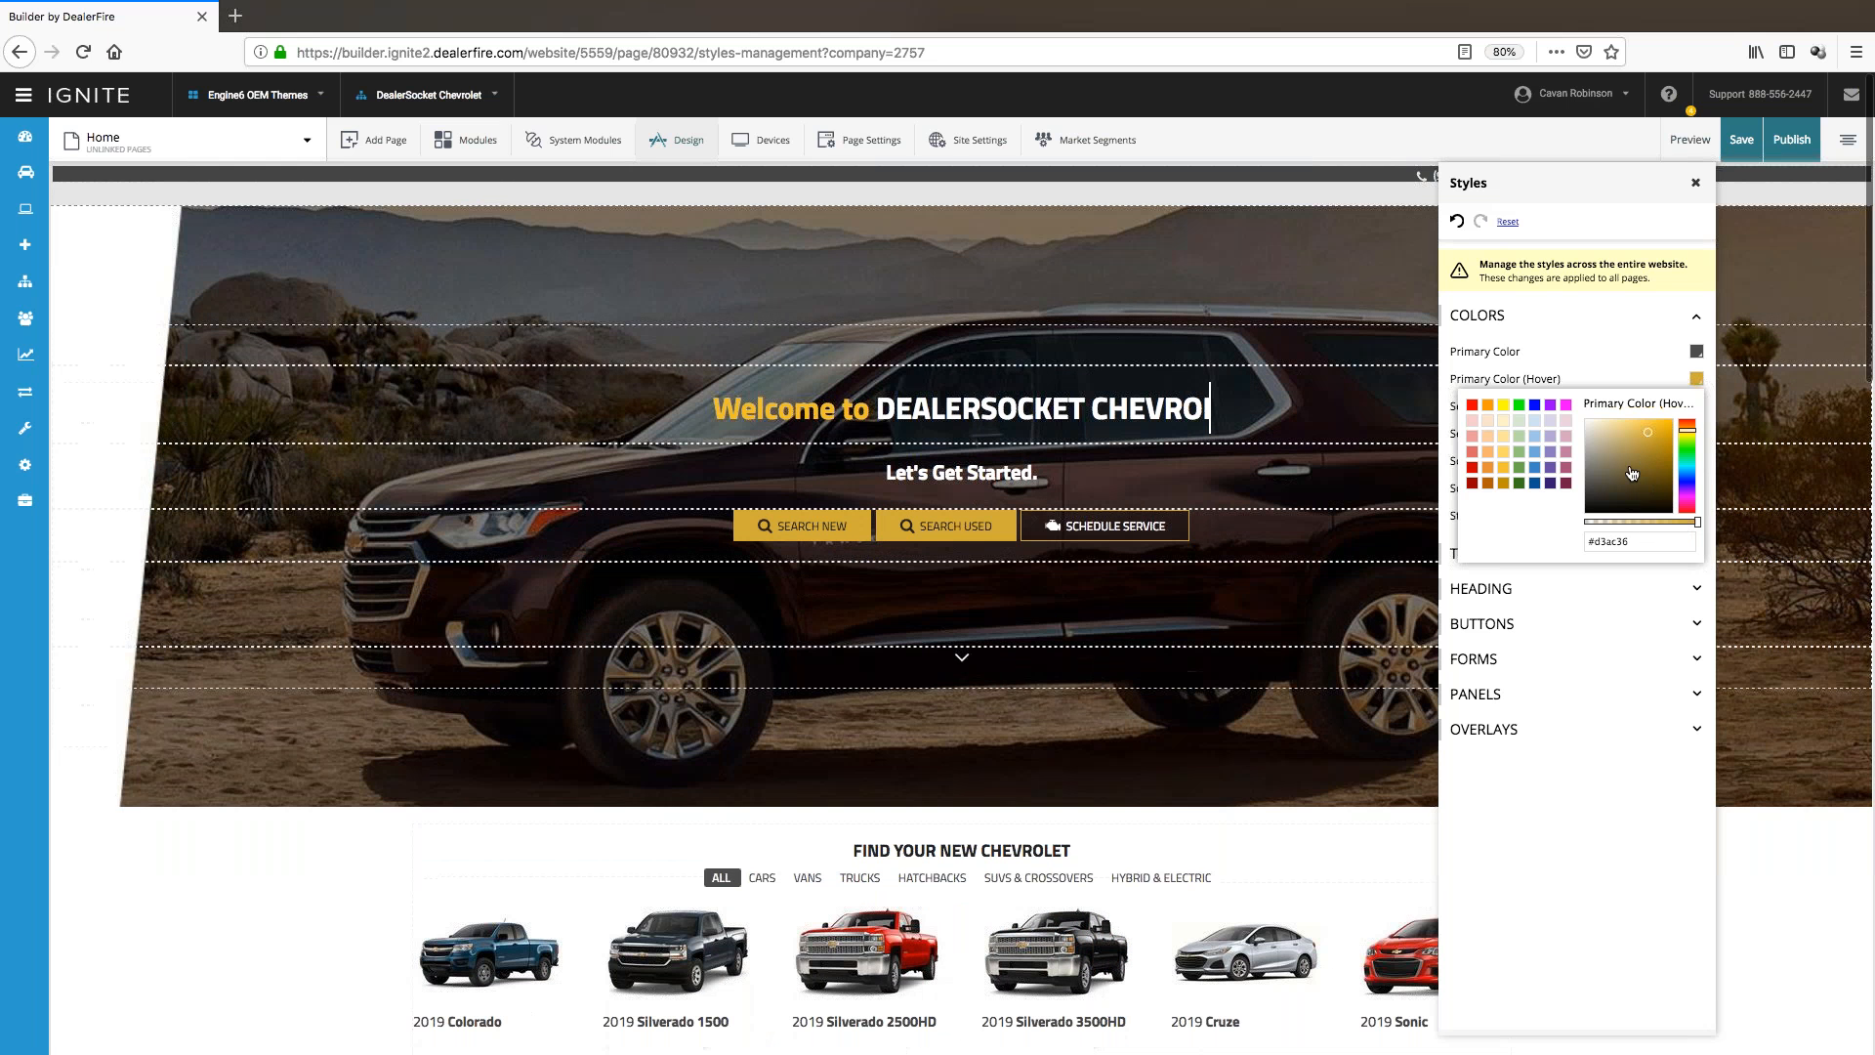
scroll(1631, 474, "up", 1)
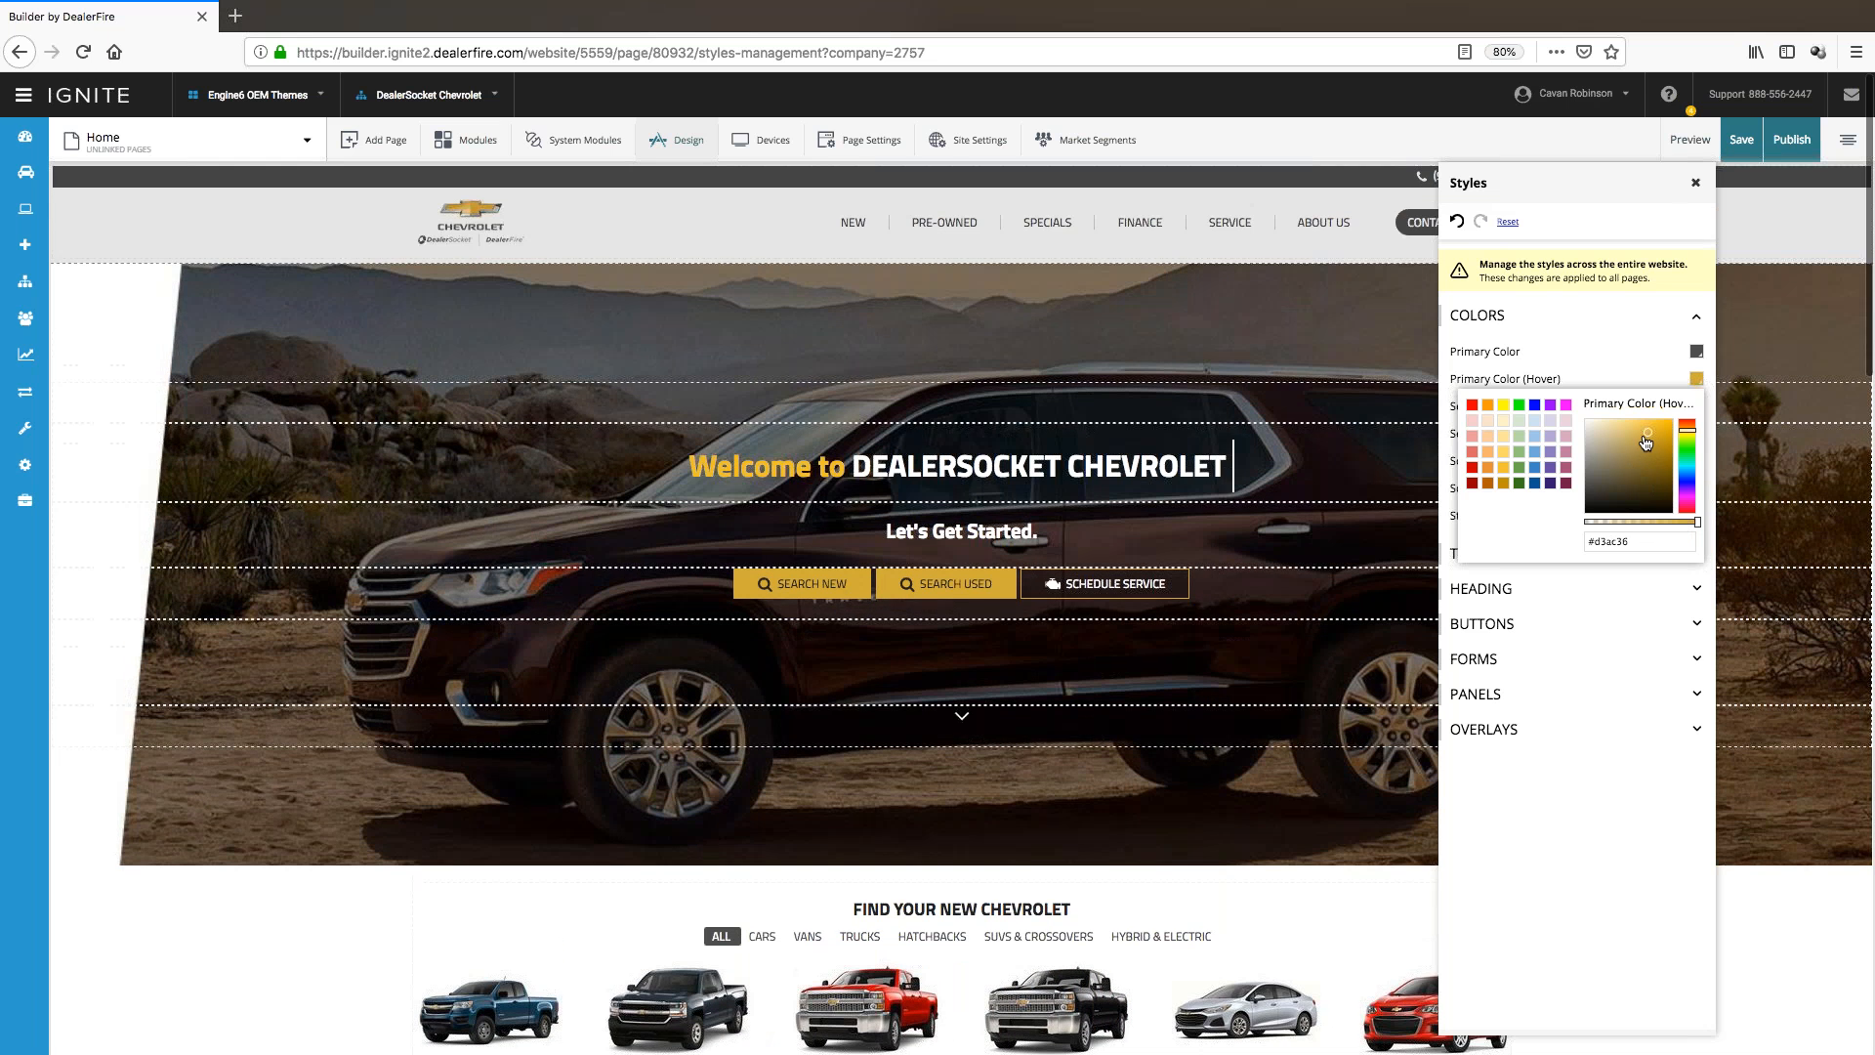
left_click(1510, 801)
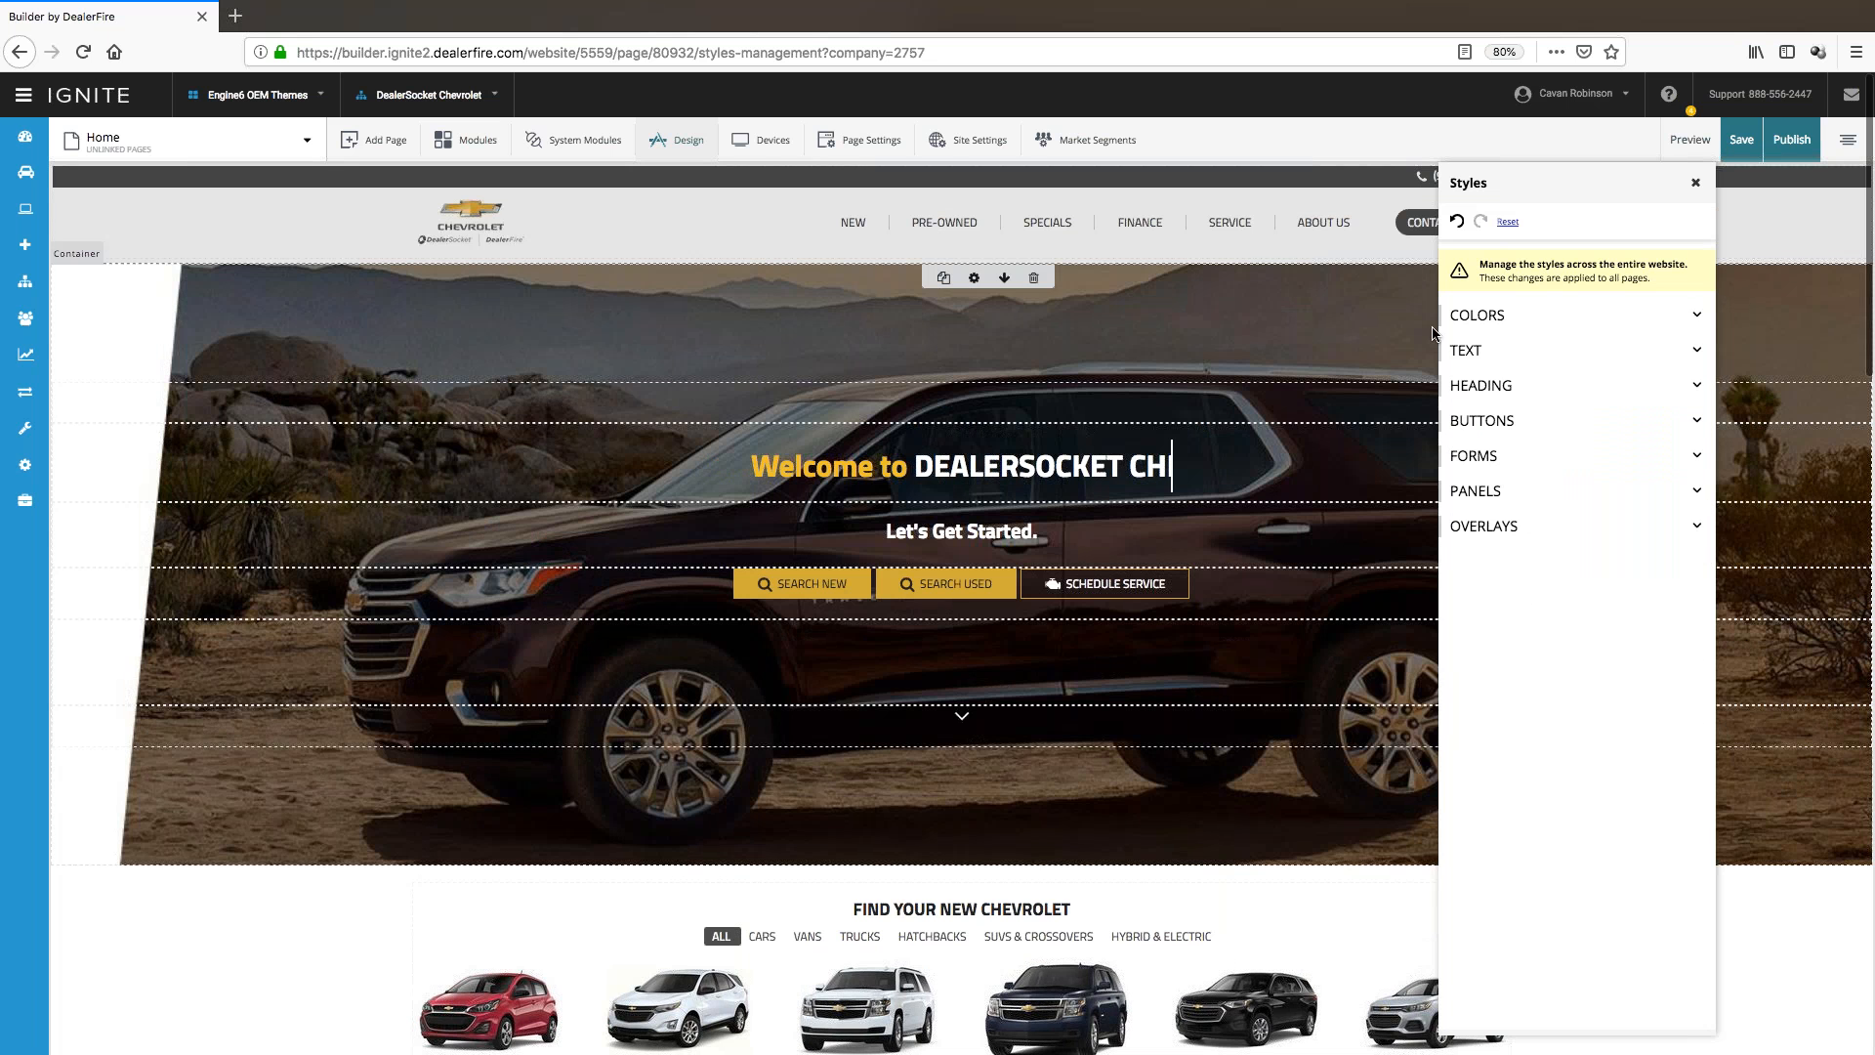
left_click(1478, 315)
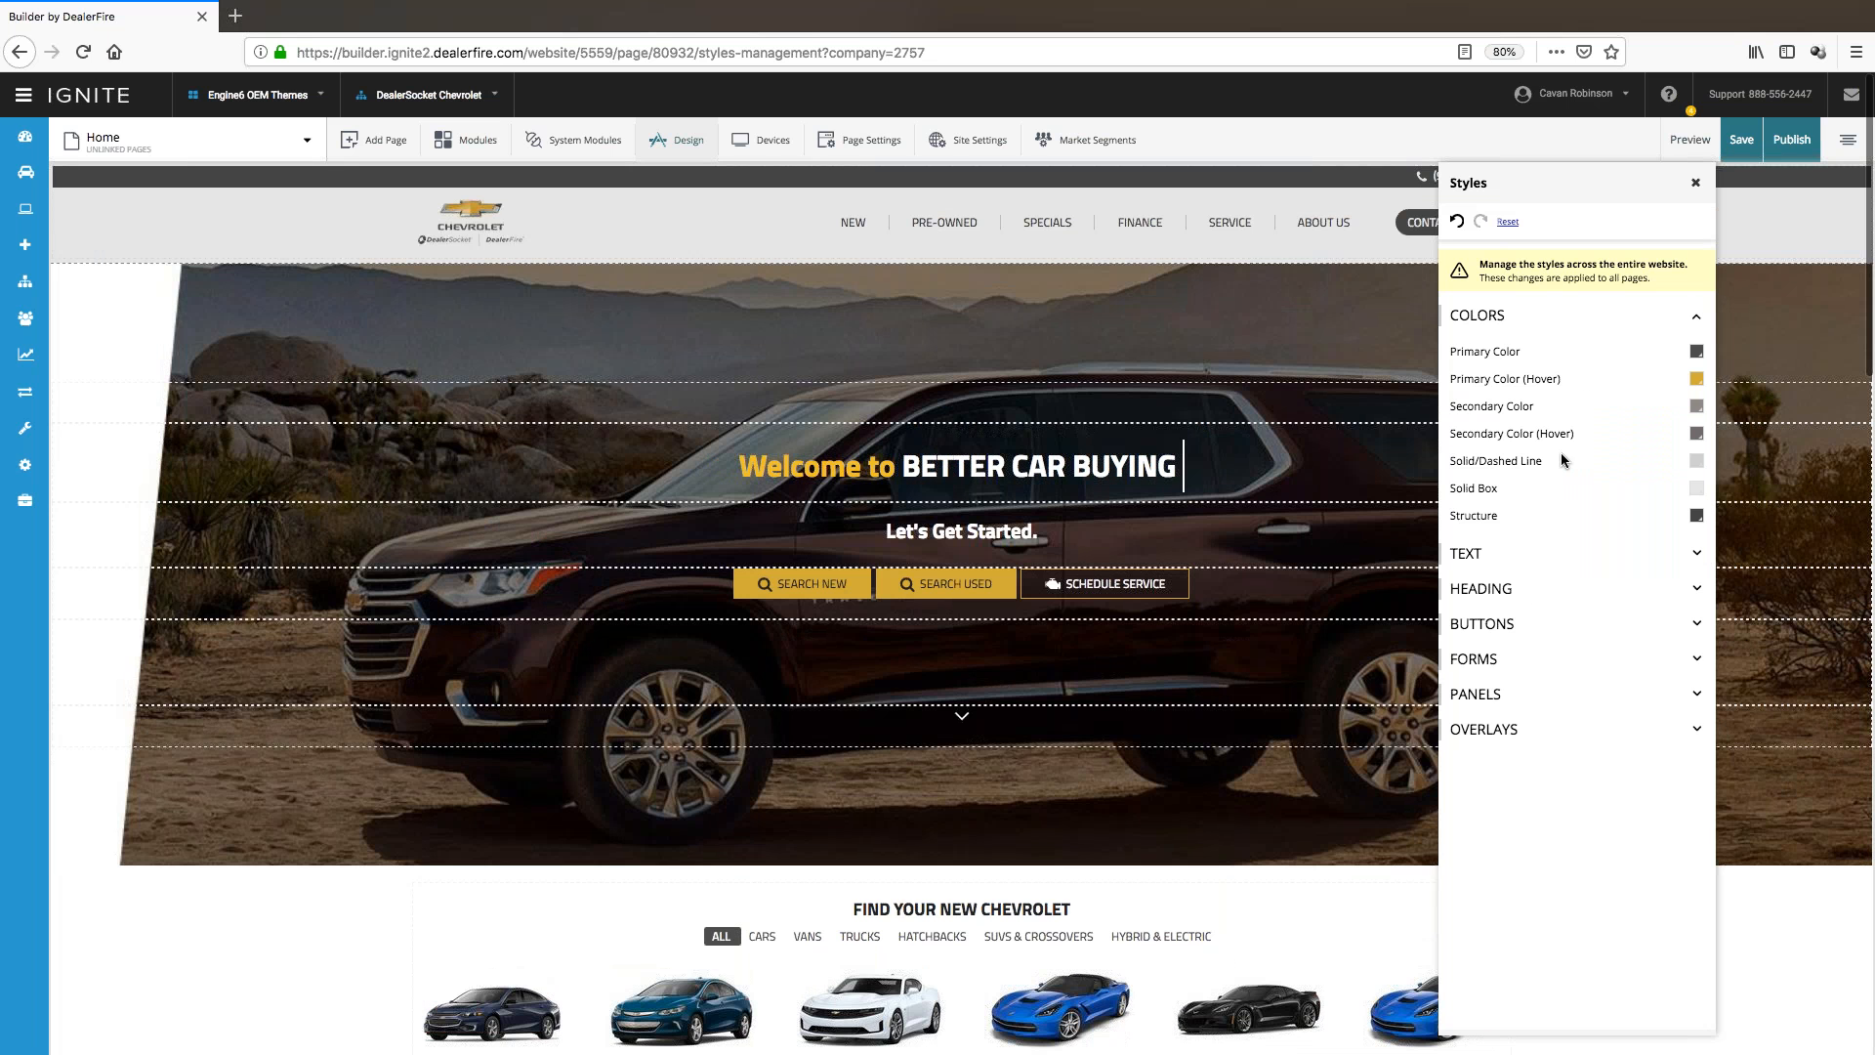
triple_click(1471, 352)
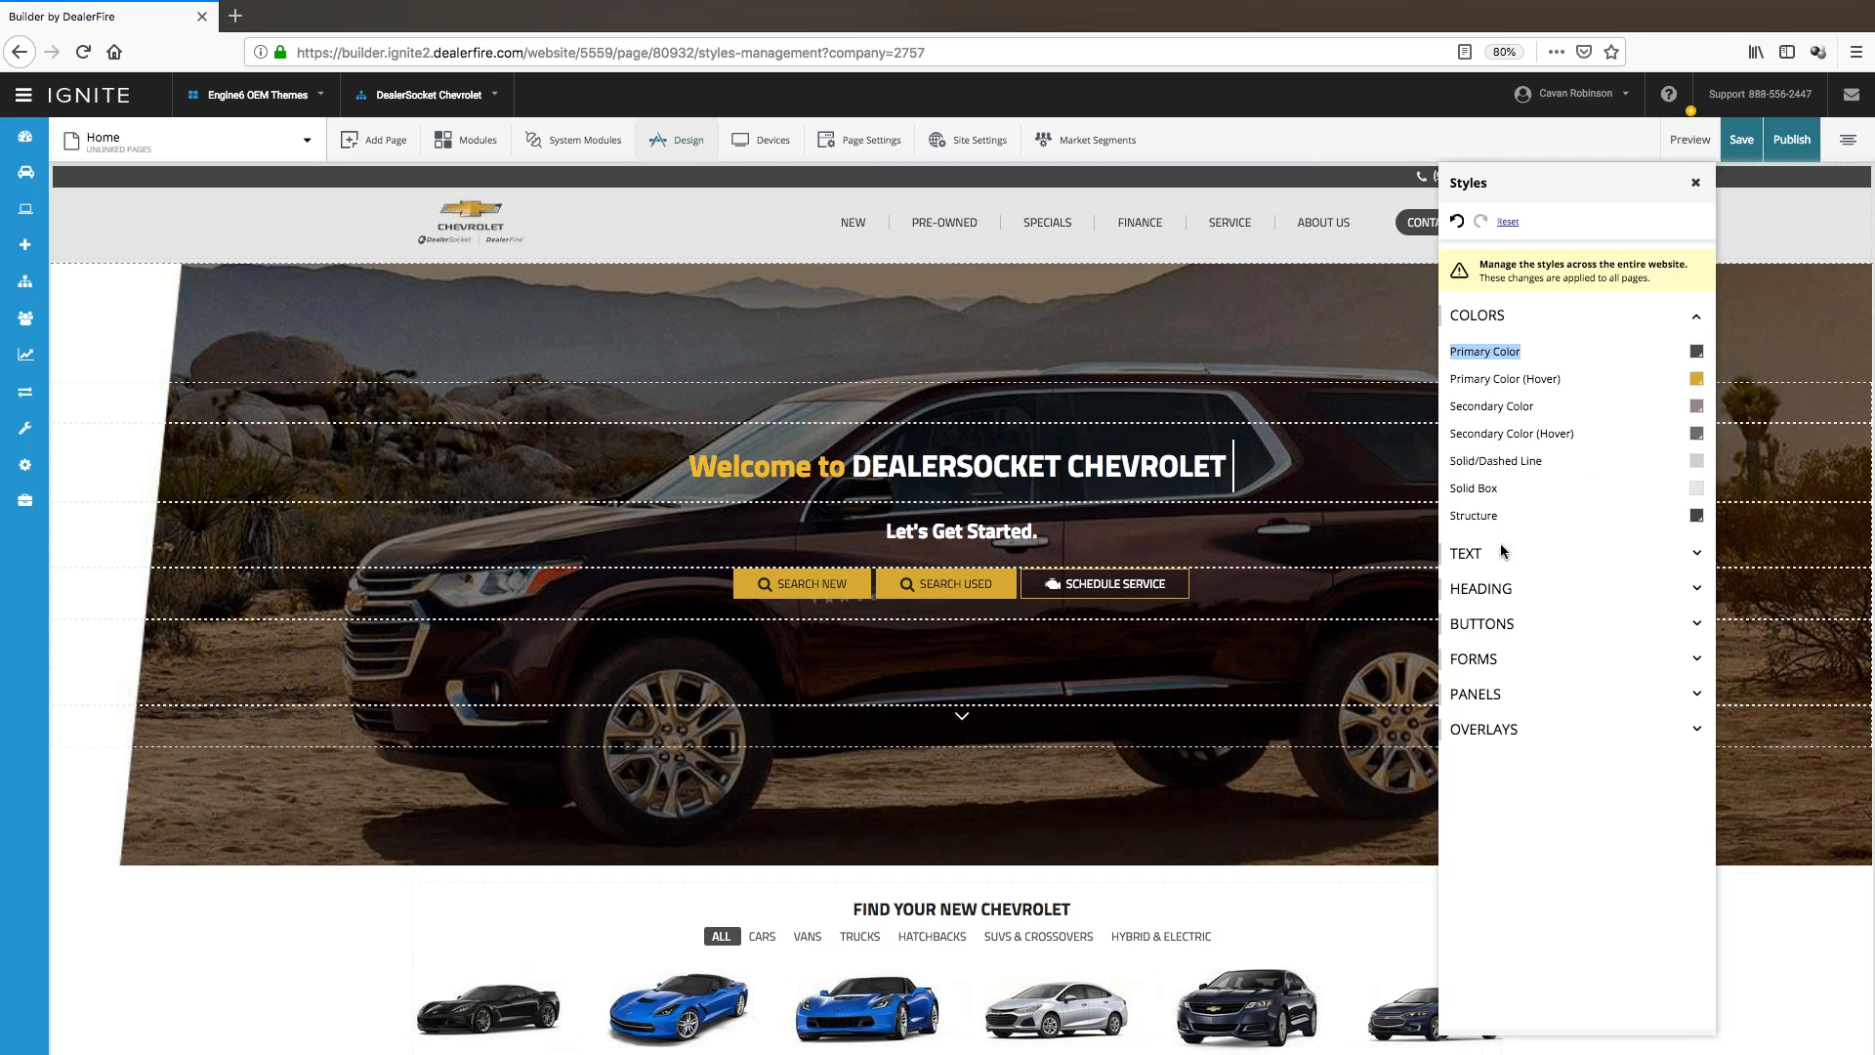
left_click(1514, 845)
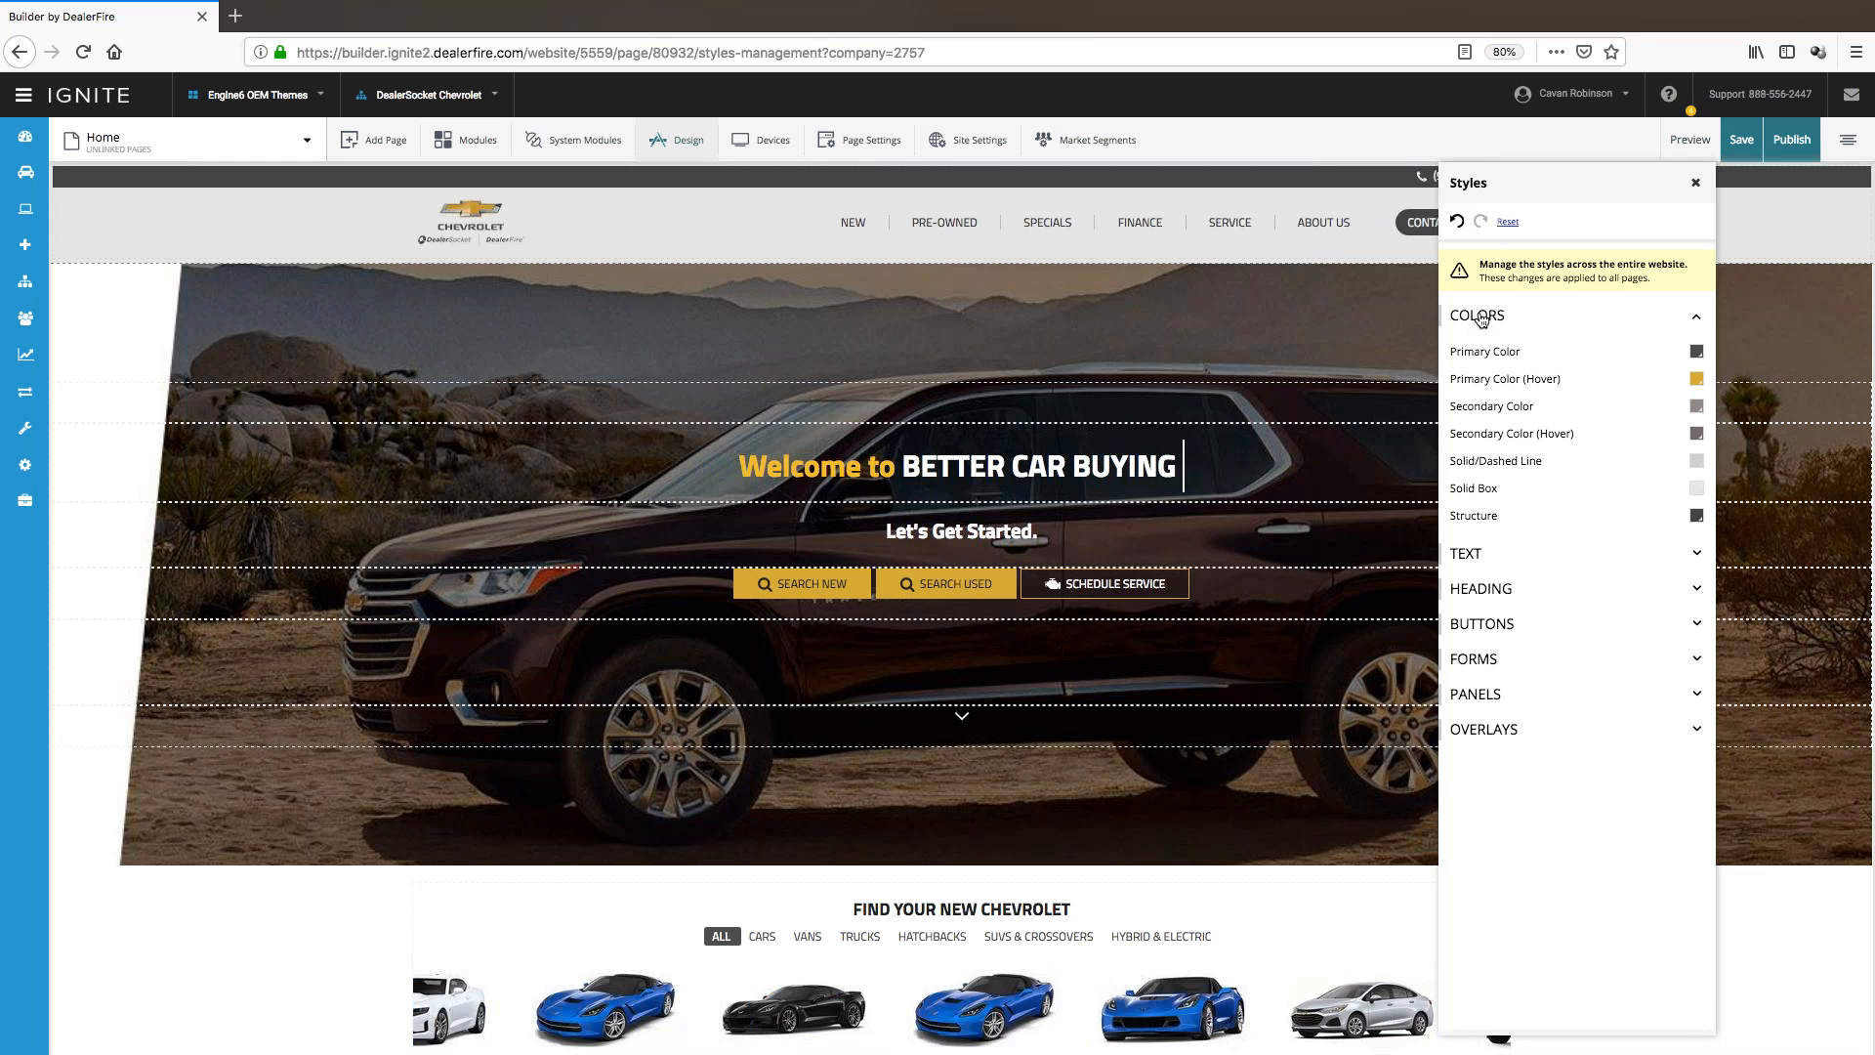
- Set the website's Primary Font Family to Cabin in the text styles
left_click(1467, 554)
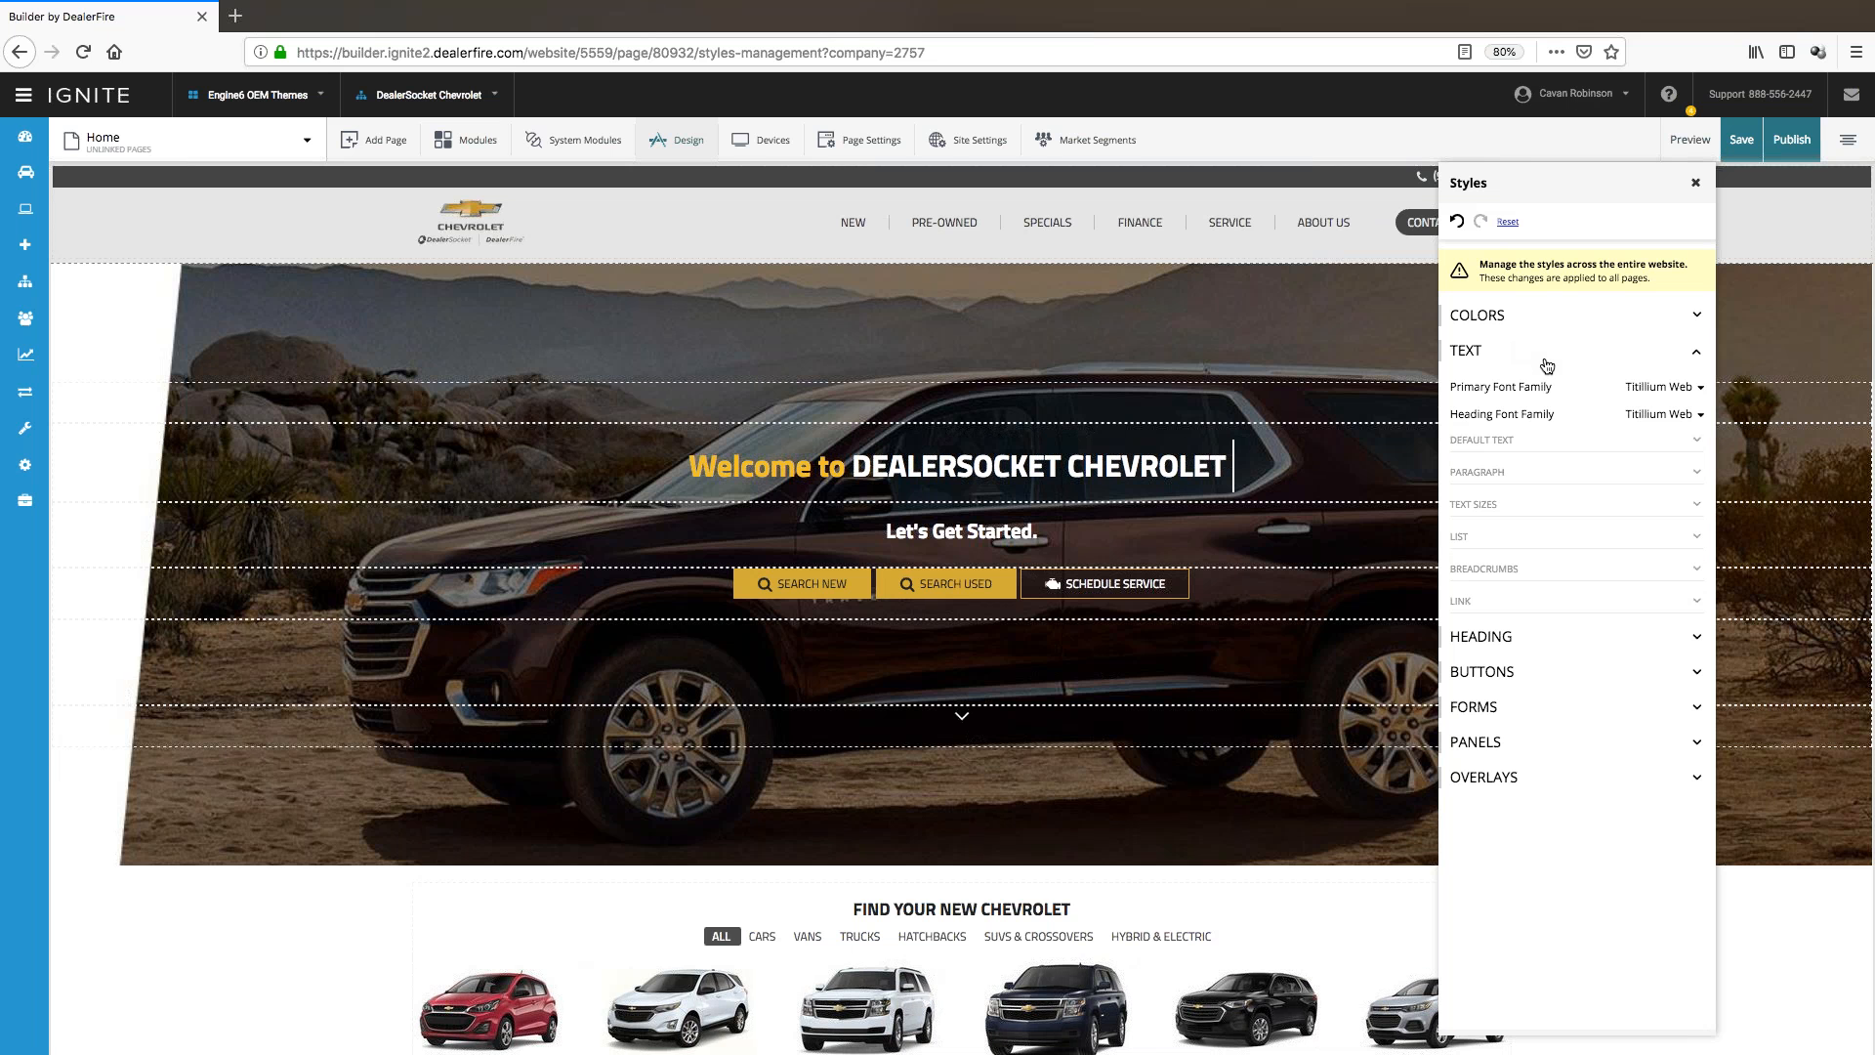
left_click(1654, 387)
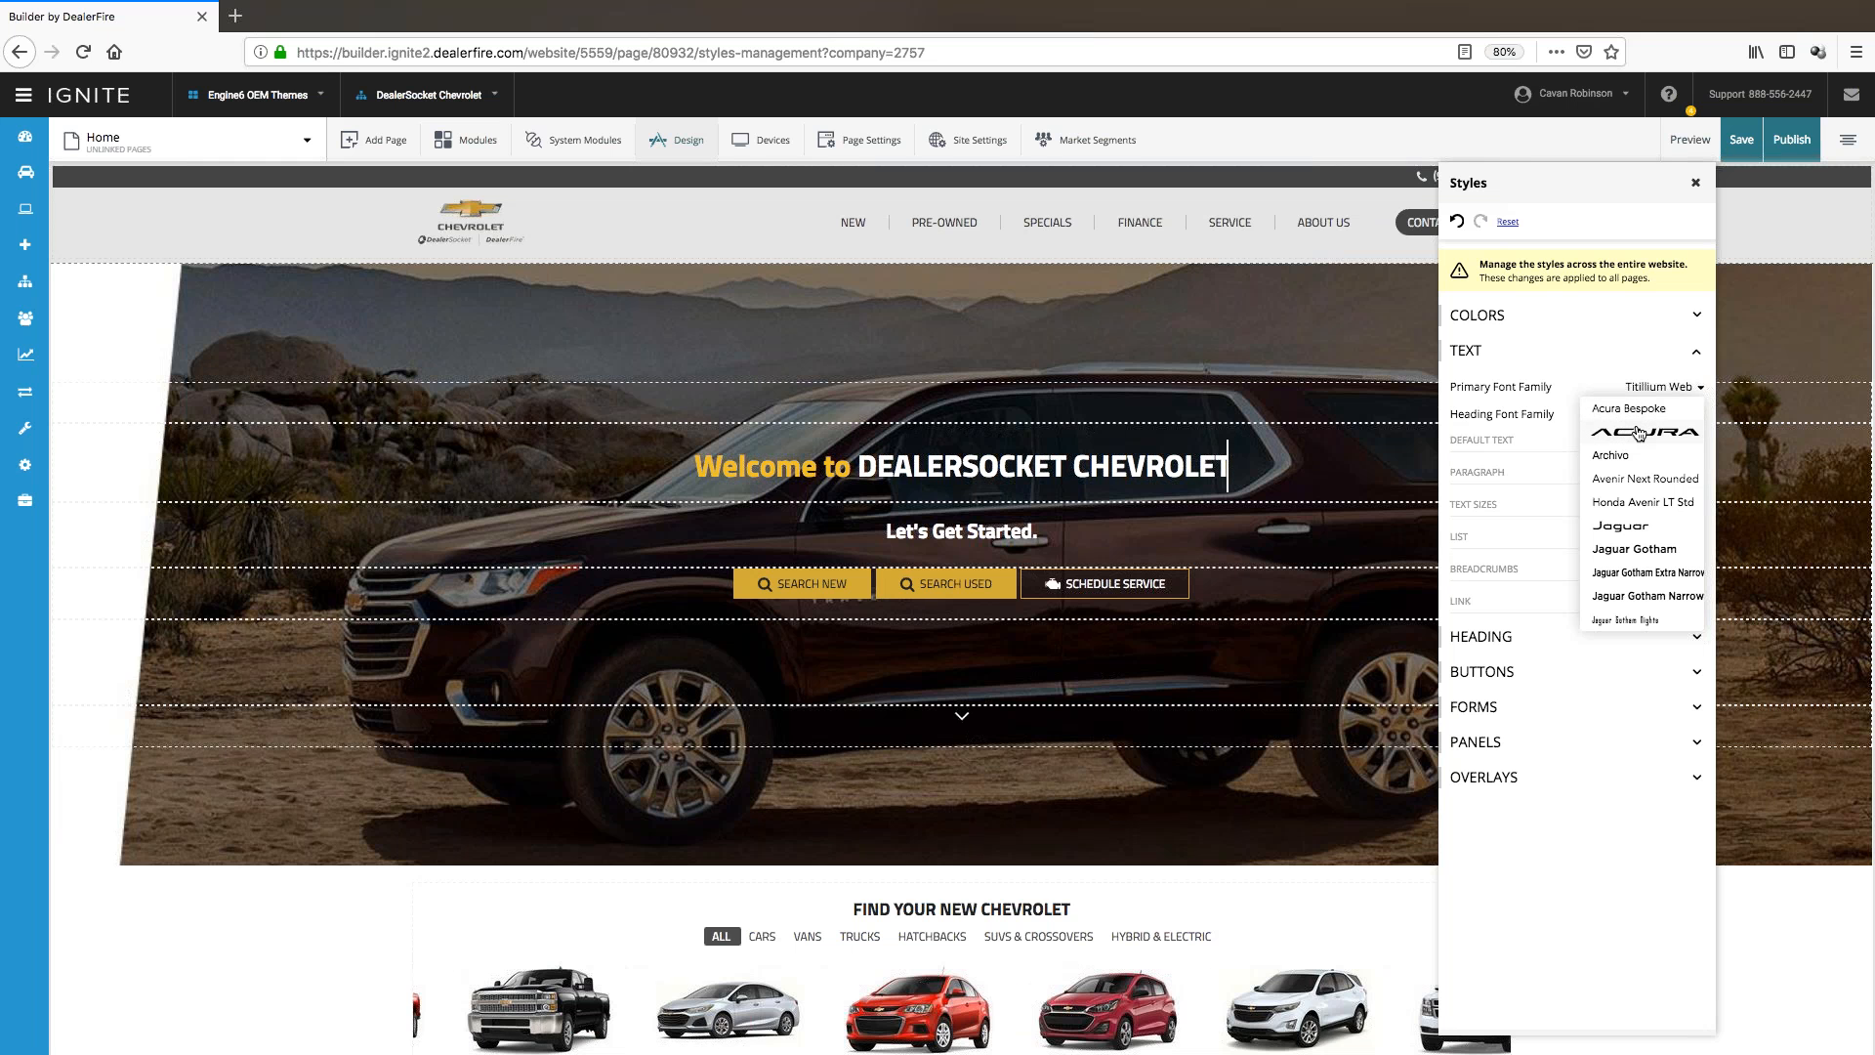
scroll(1639, 434, "down", 3)
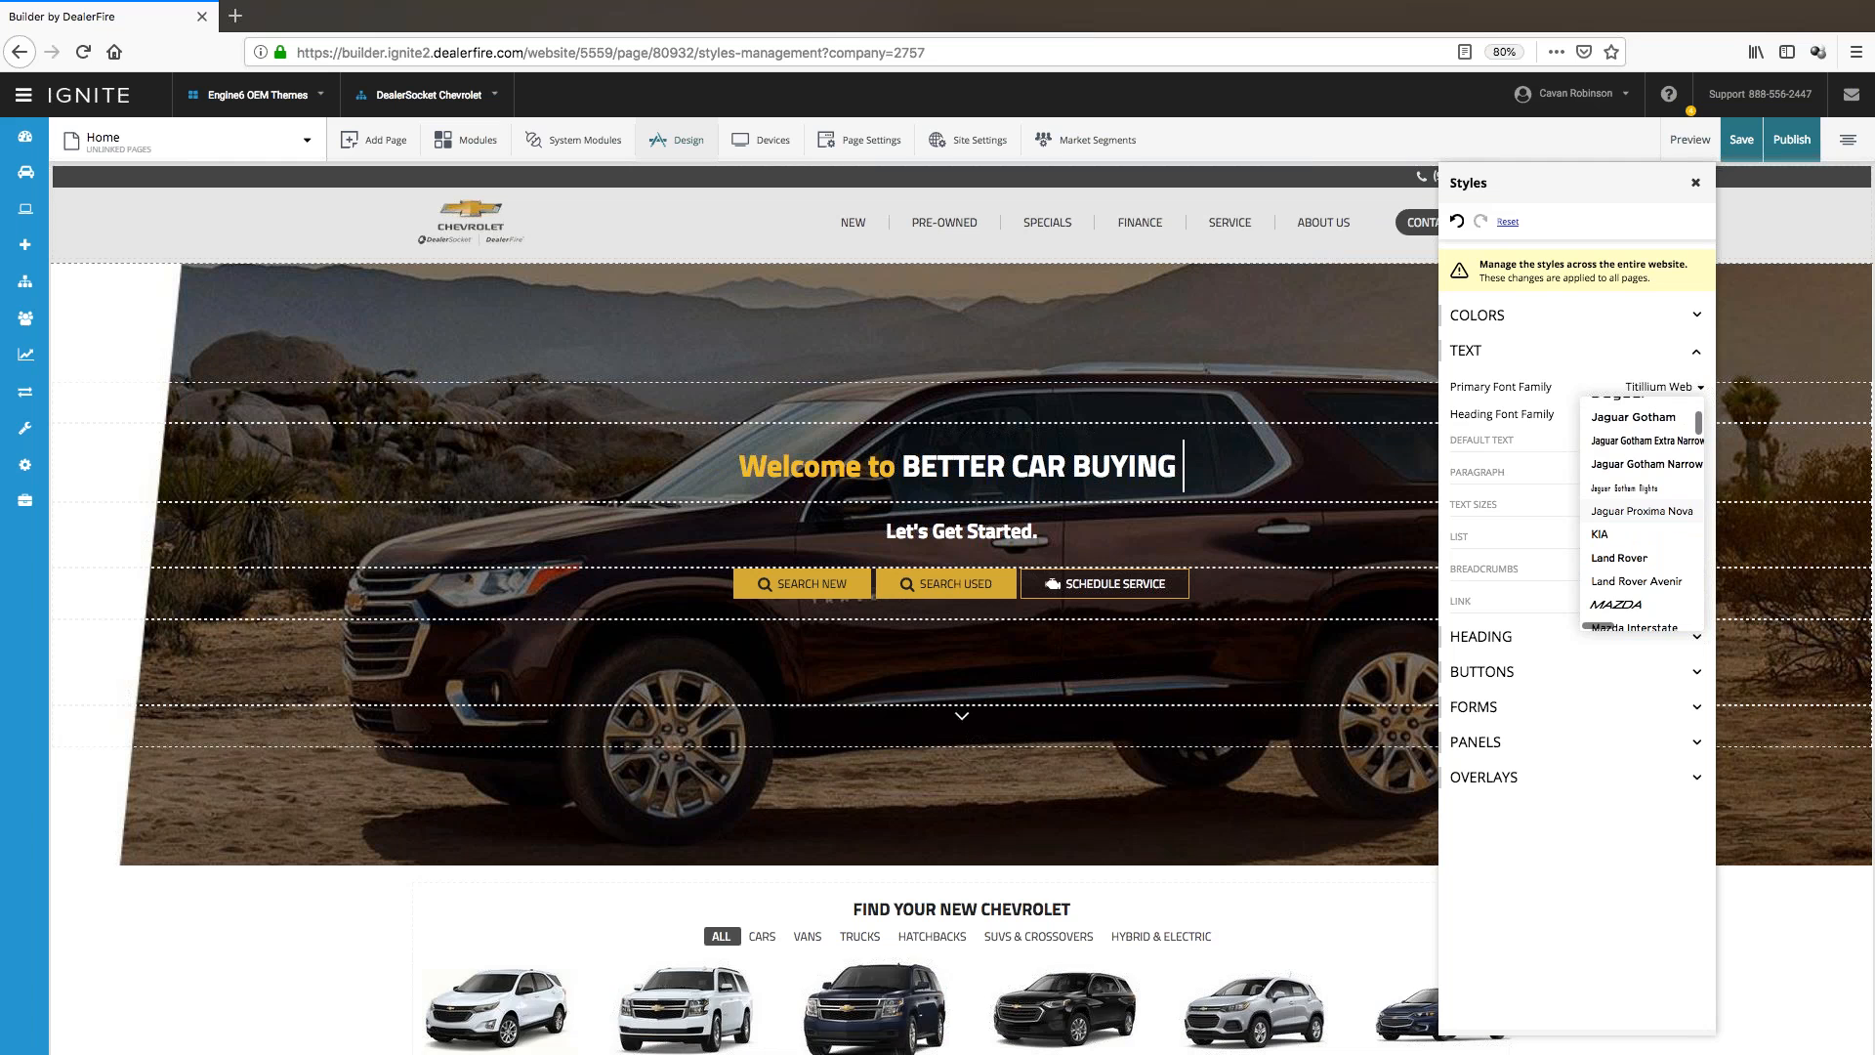
scroll(1641, 511, "down", 2)
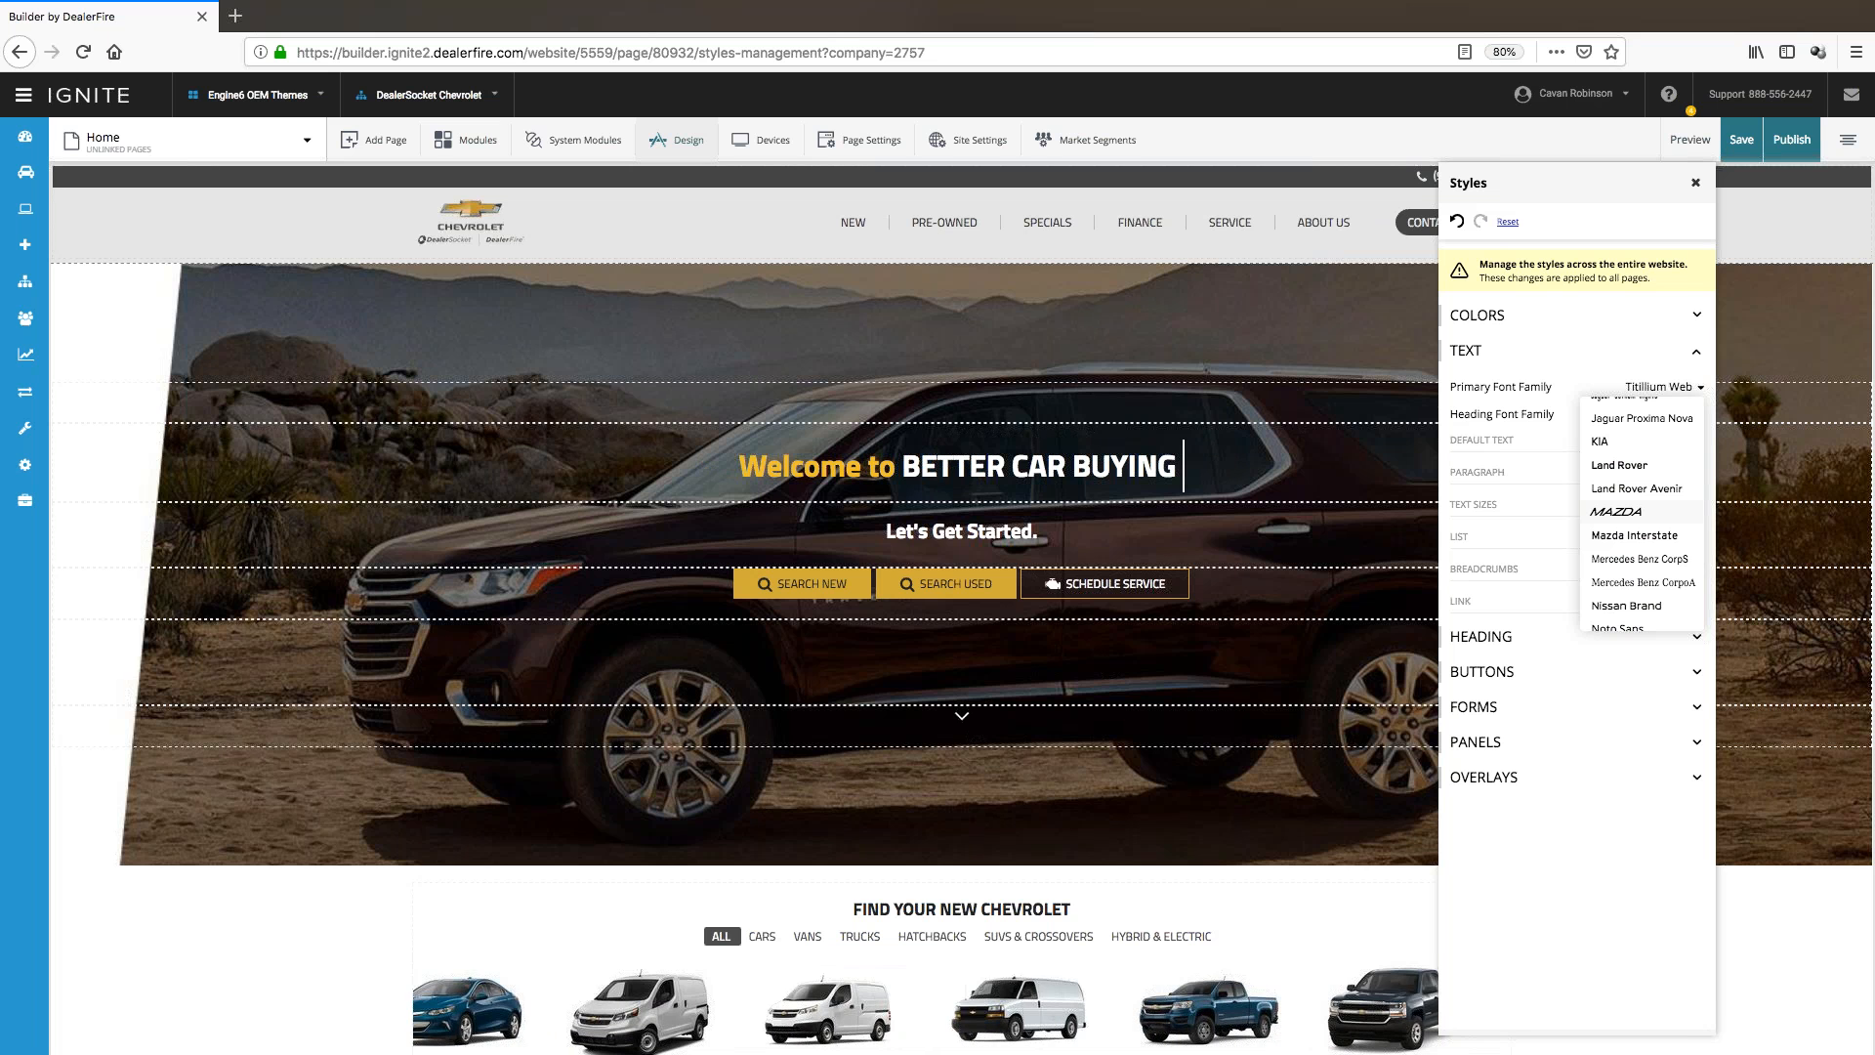
scroll(1641, 513, "down", 1)
scroll(1640, 513, "down", 10)
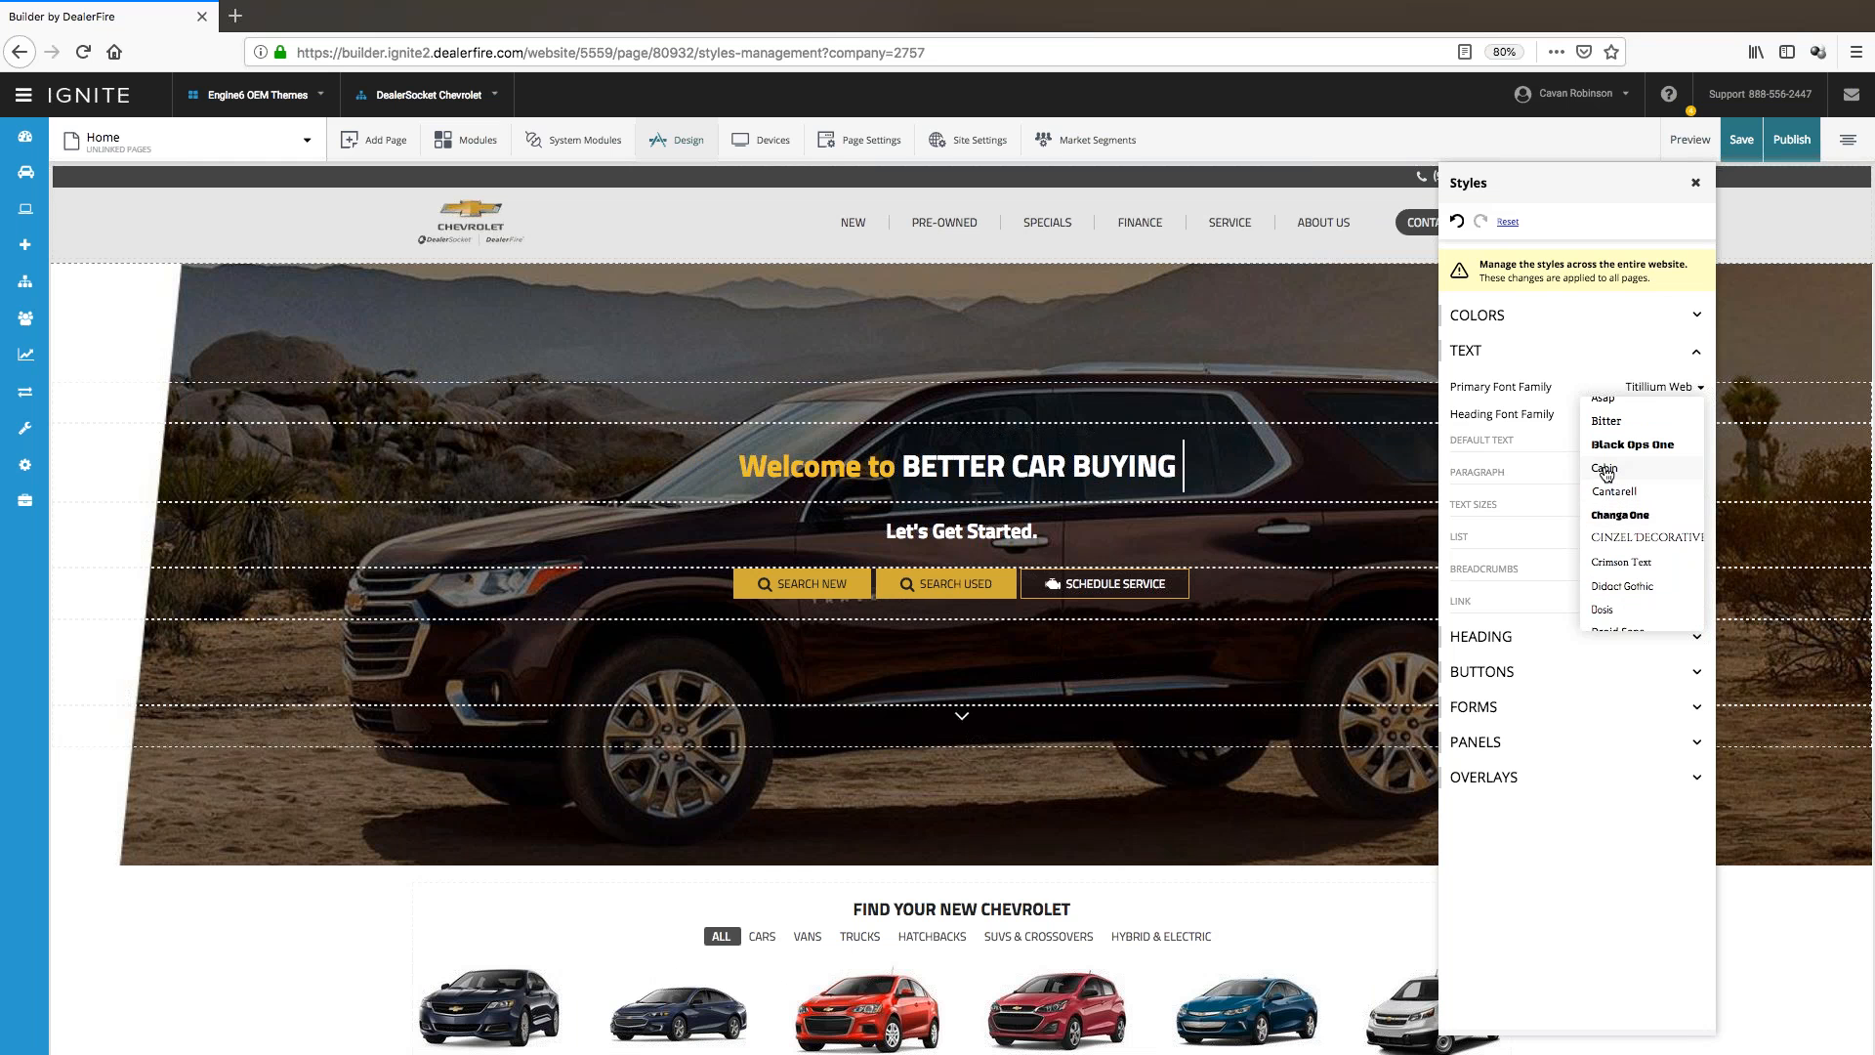
left_click(1605, 470)
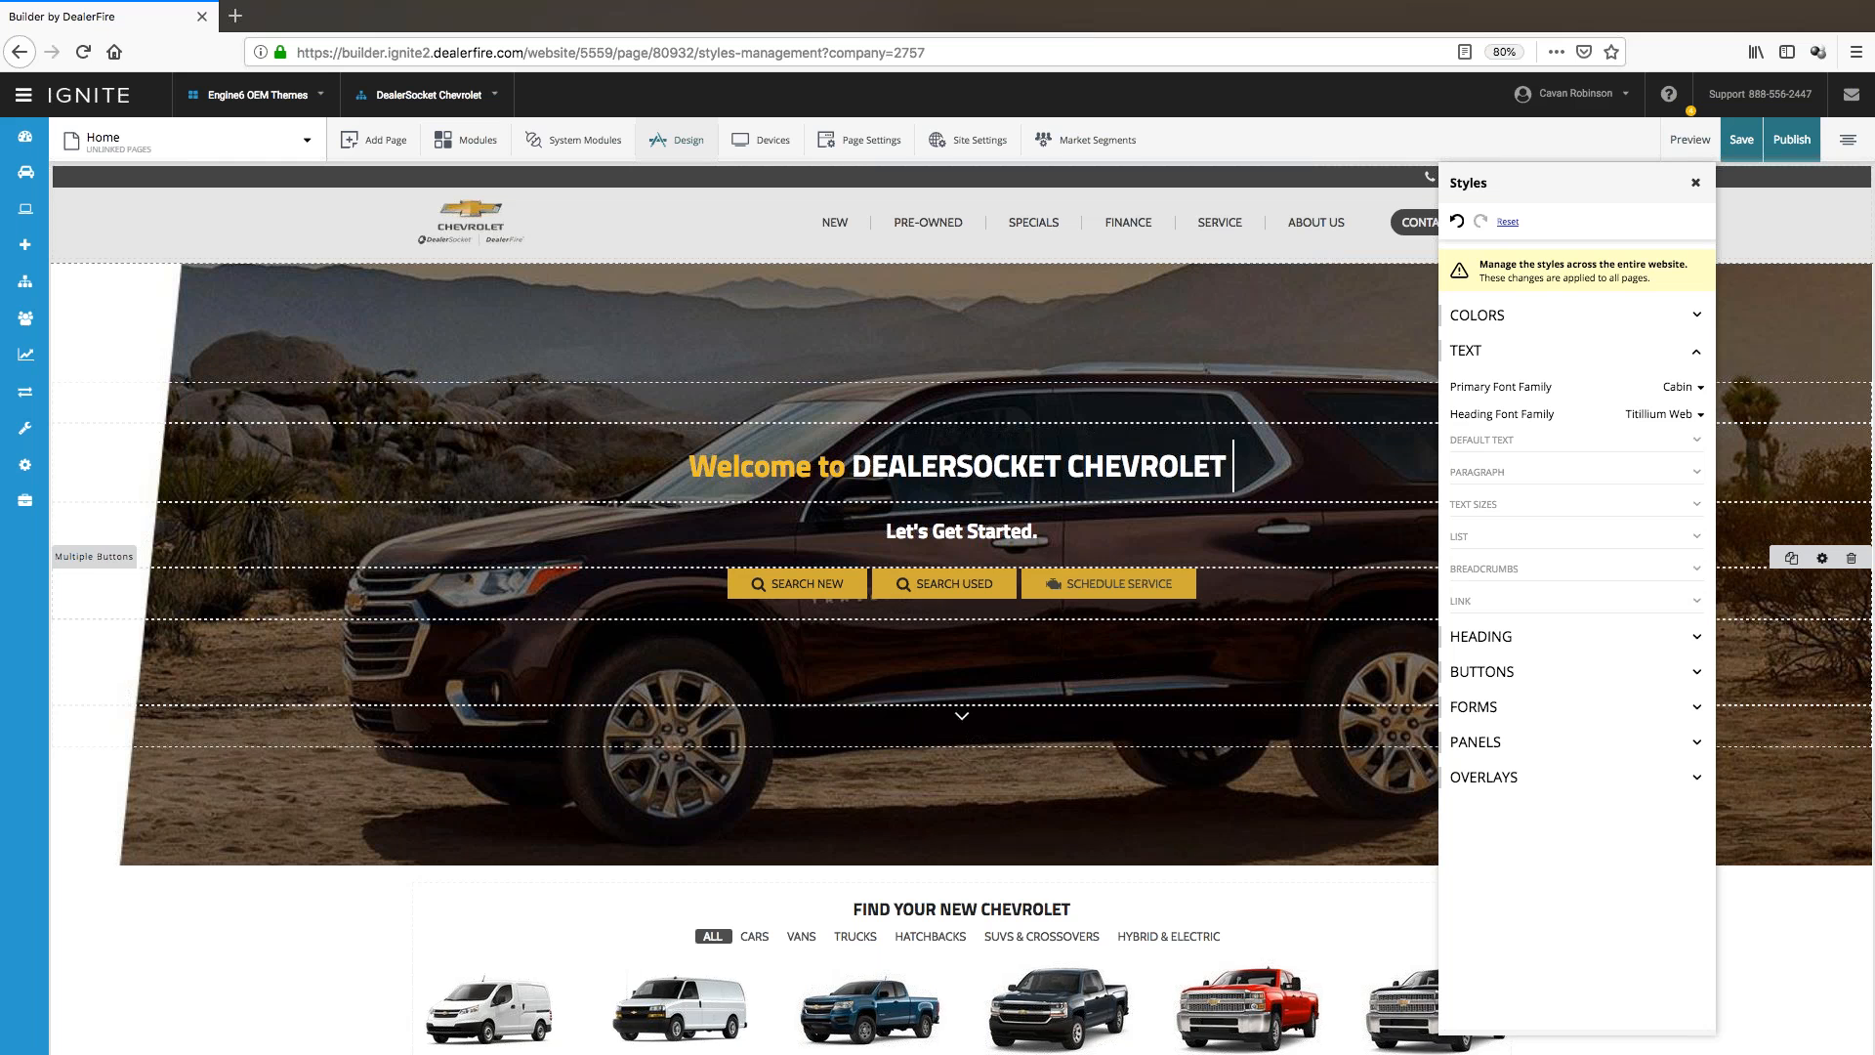
- Change the website's Primary Font Family to Merriweather
left_click(1683, 390)
scroll(1641, 513, "down", 8)
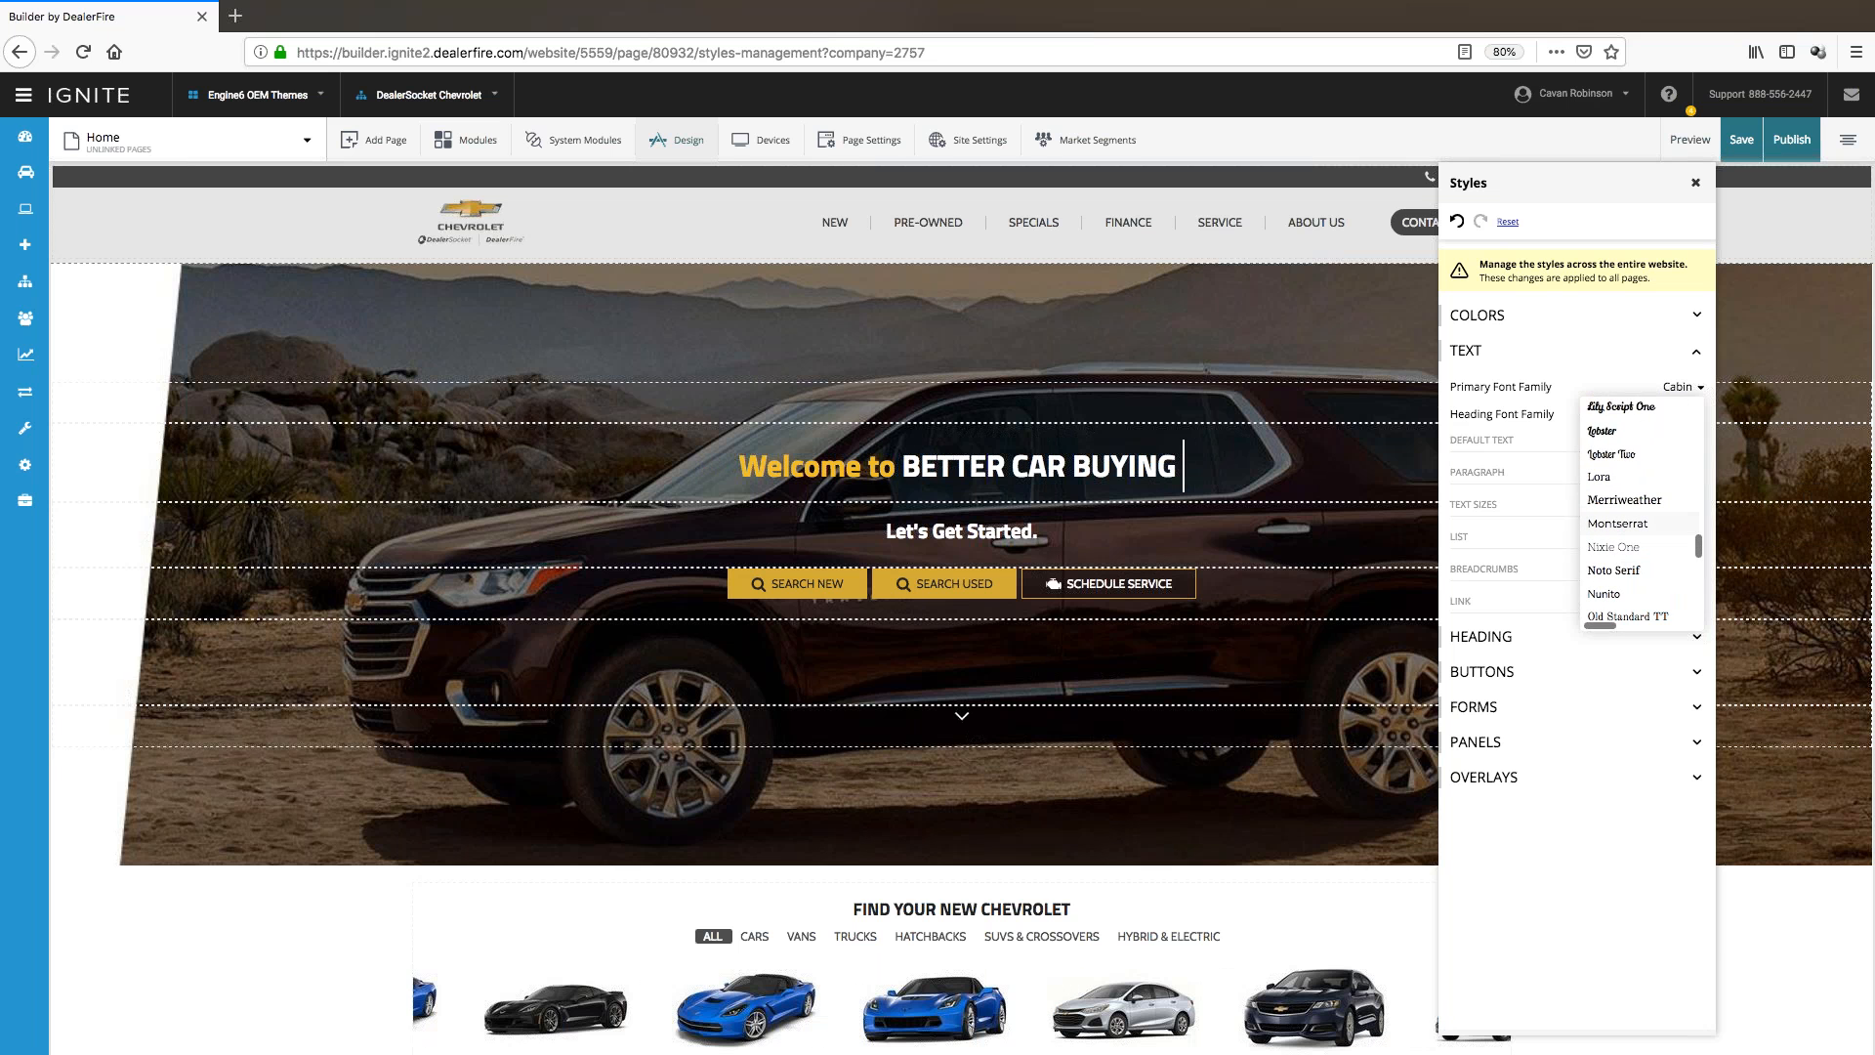
left_click(1632, 500)
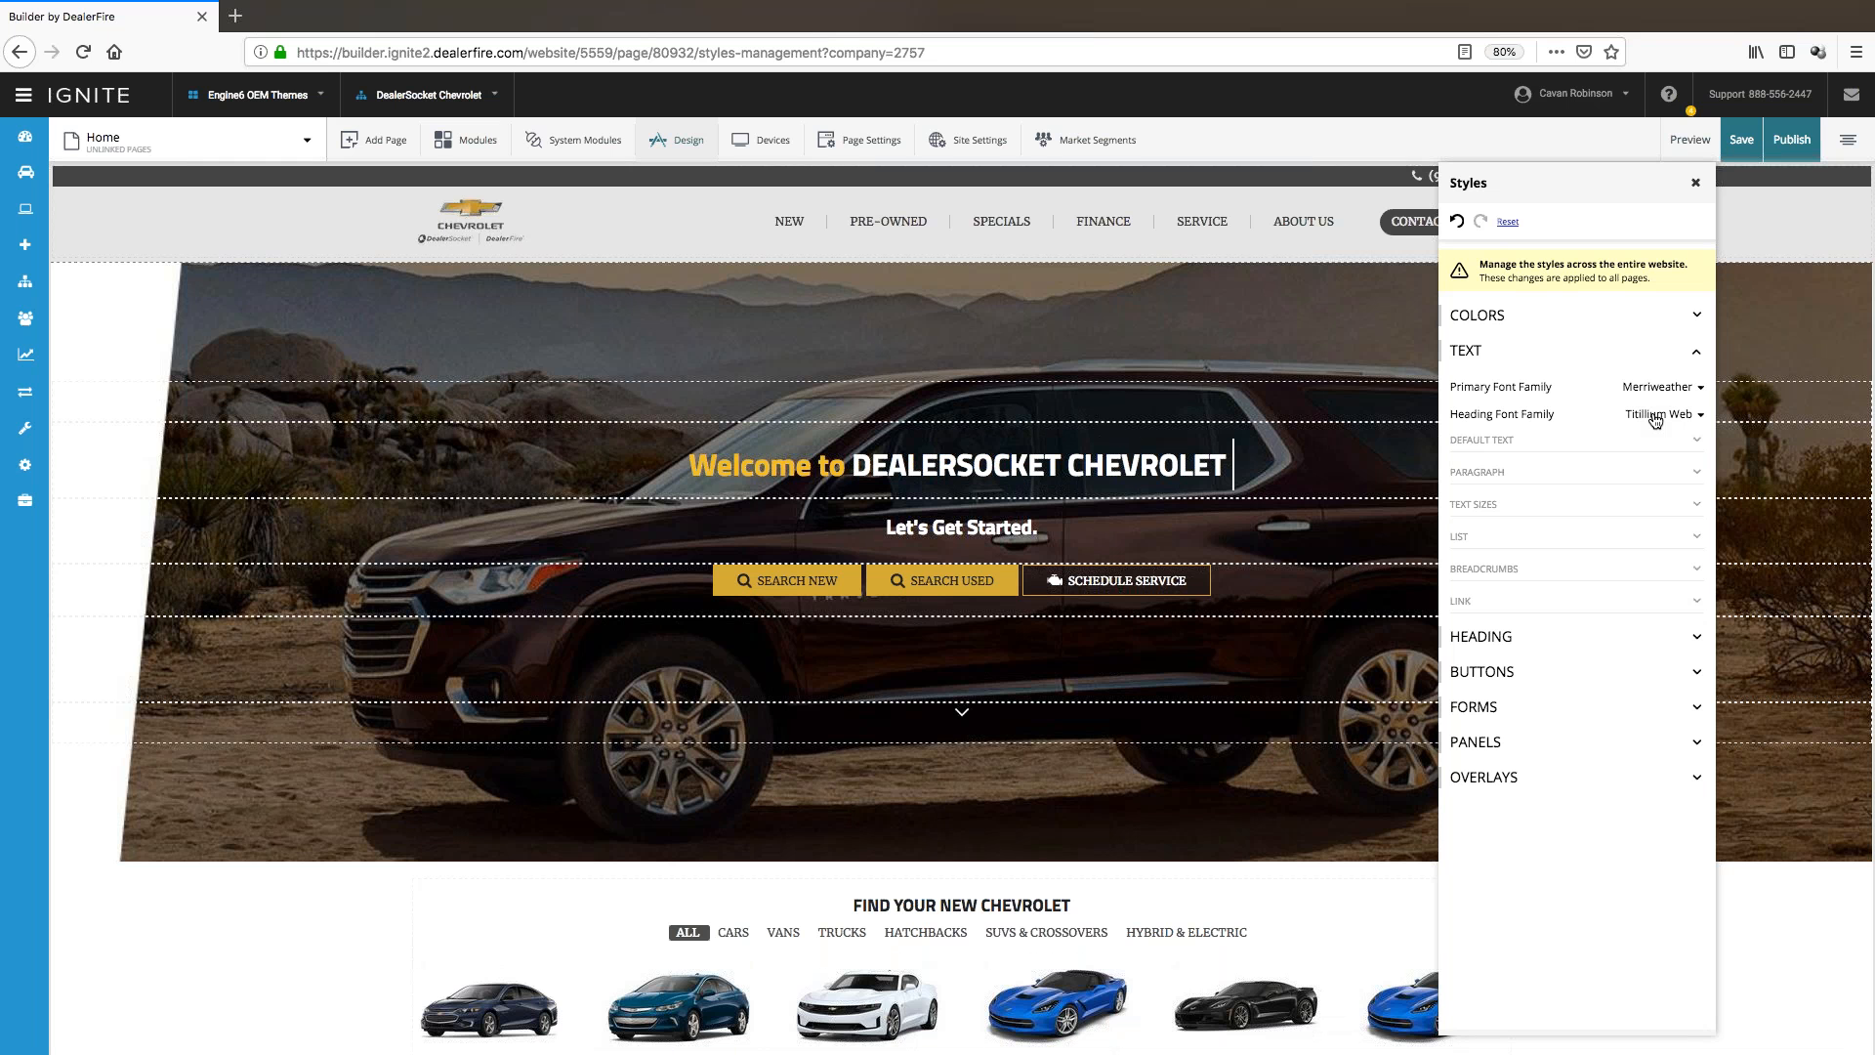
left_click(1528, 442)
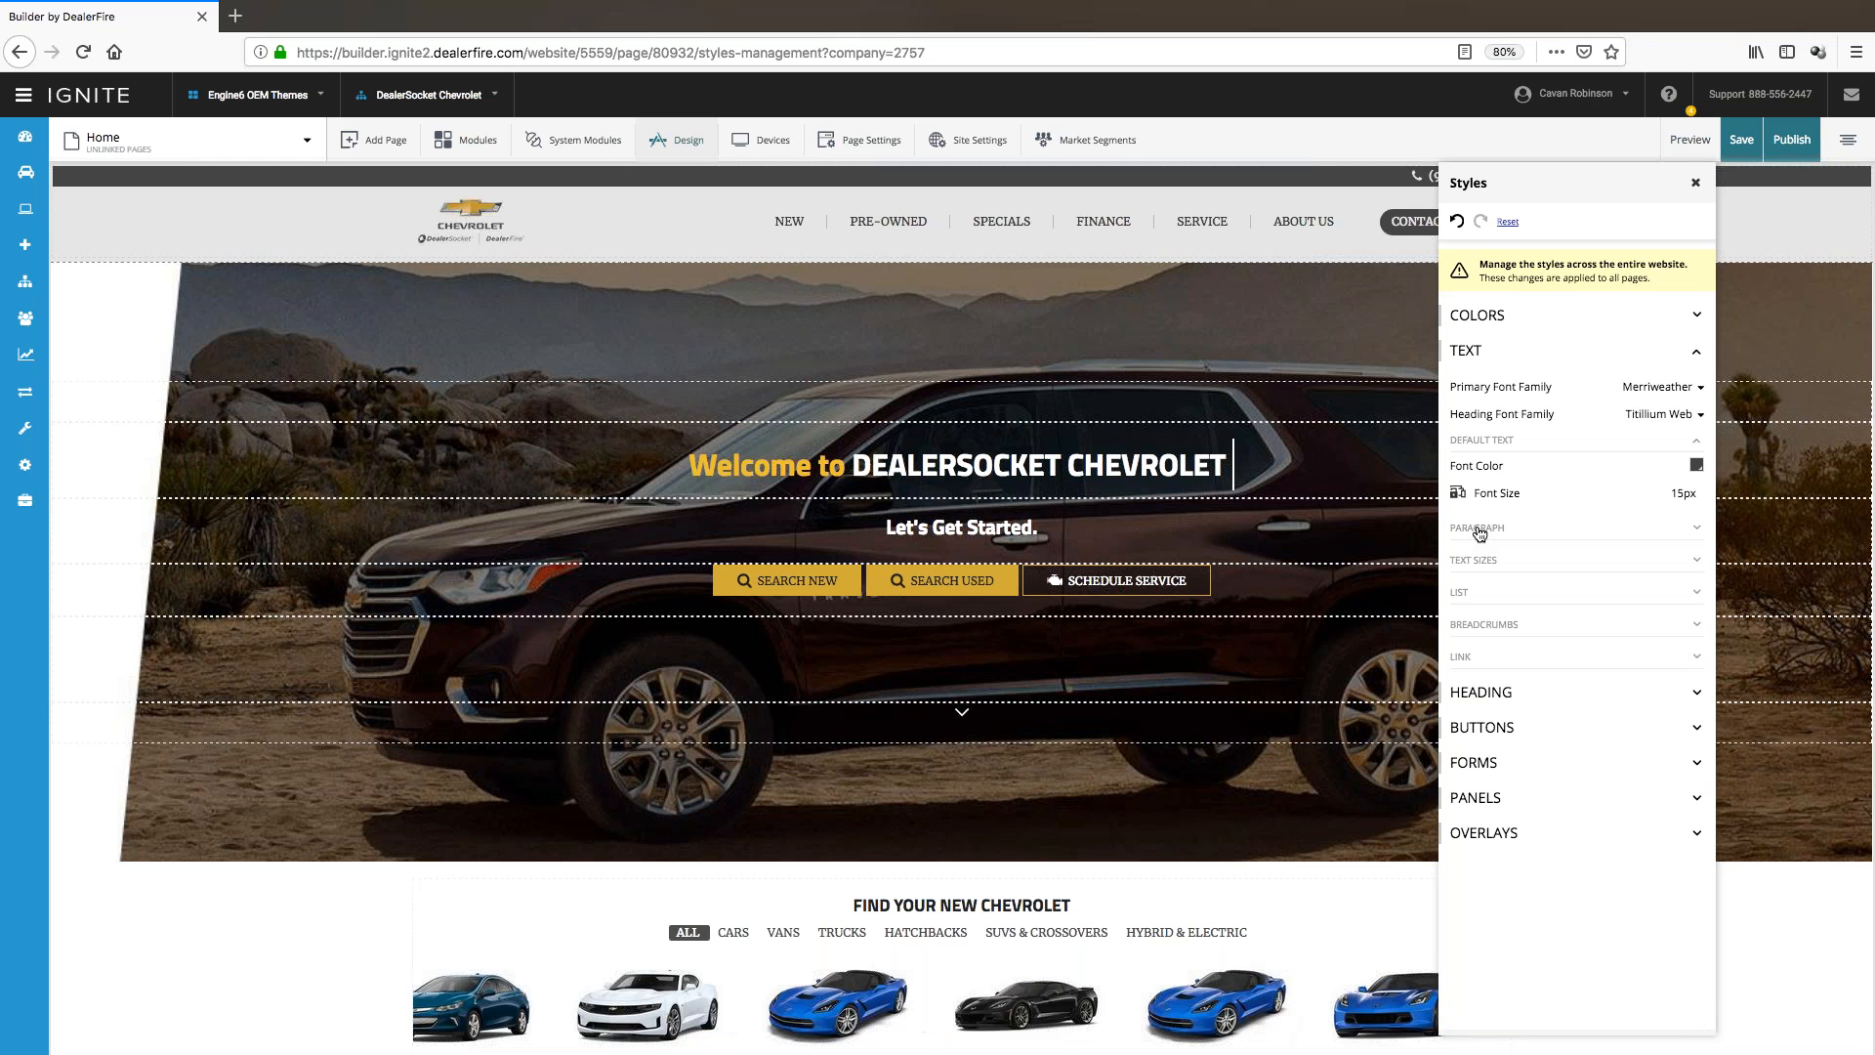
left_click(1479, 528)
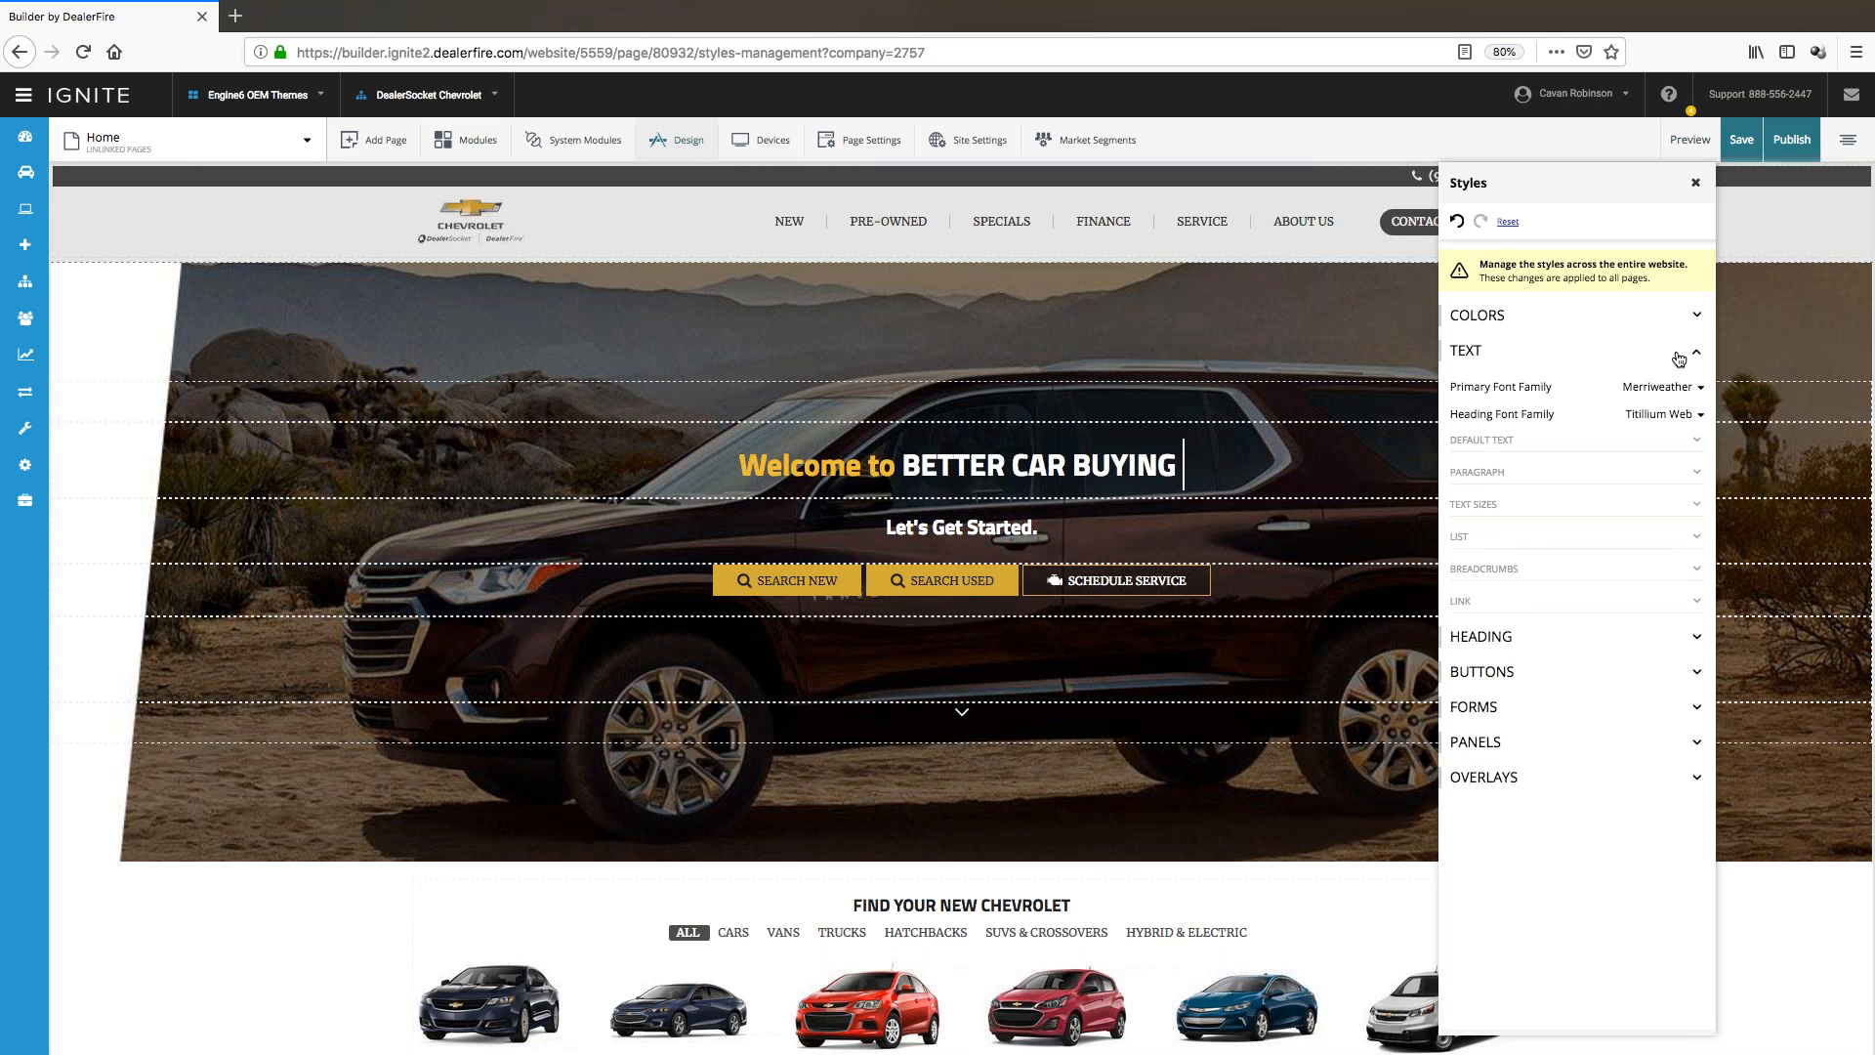
left_click(1565, 354)
left_click(1502, 392)
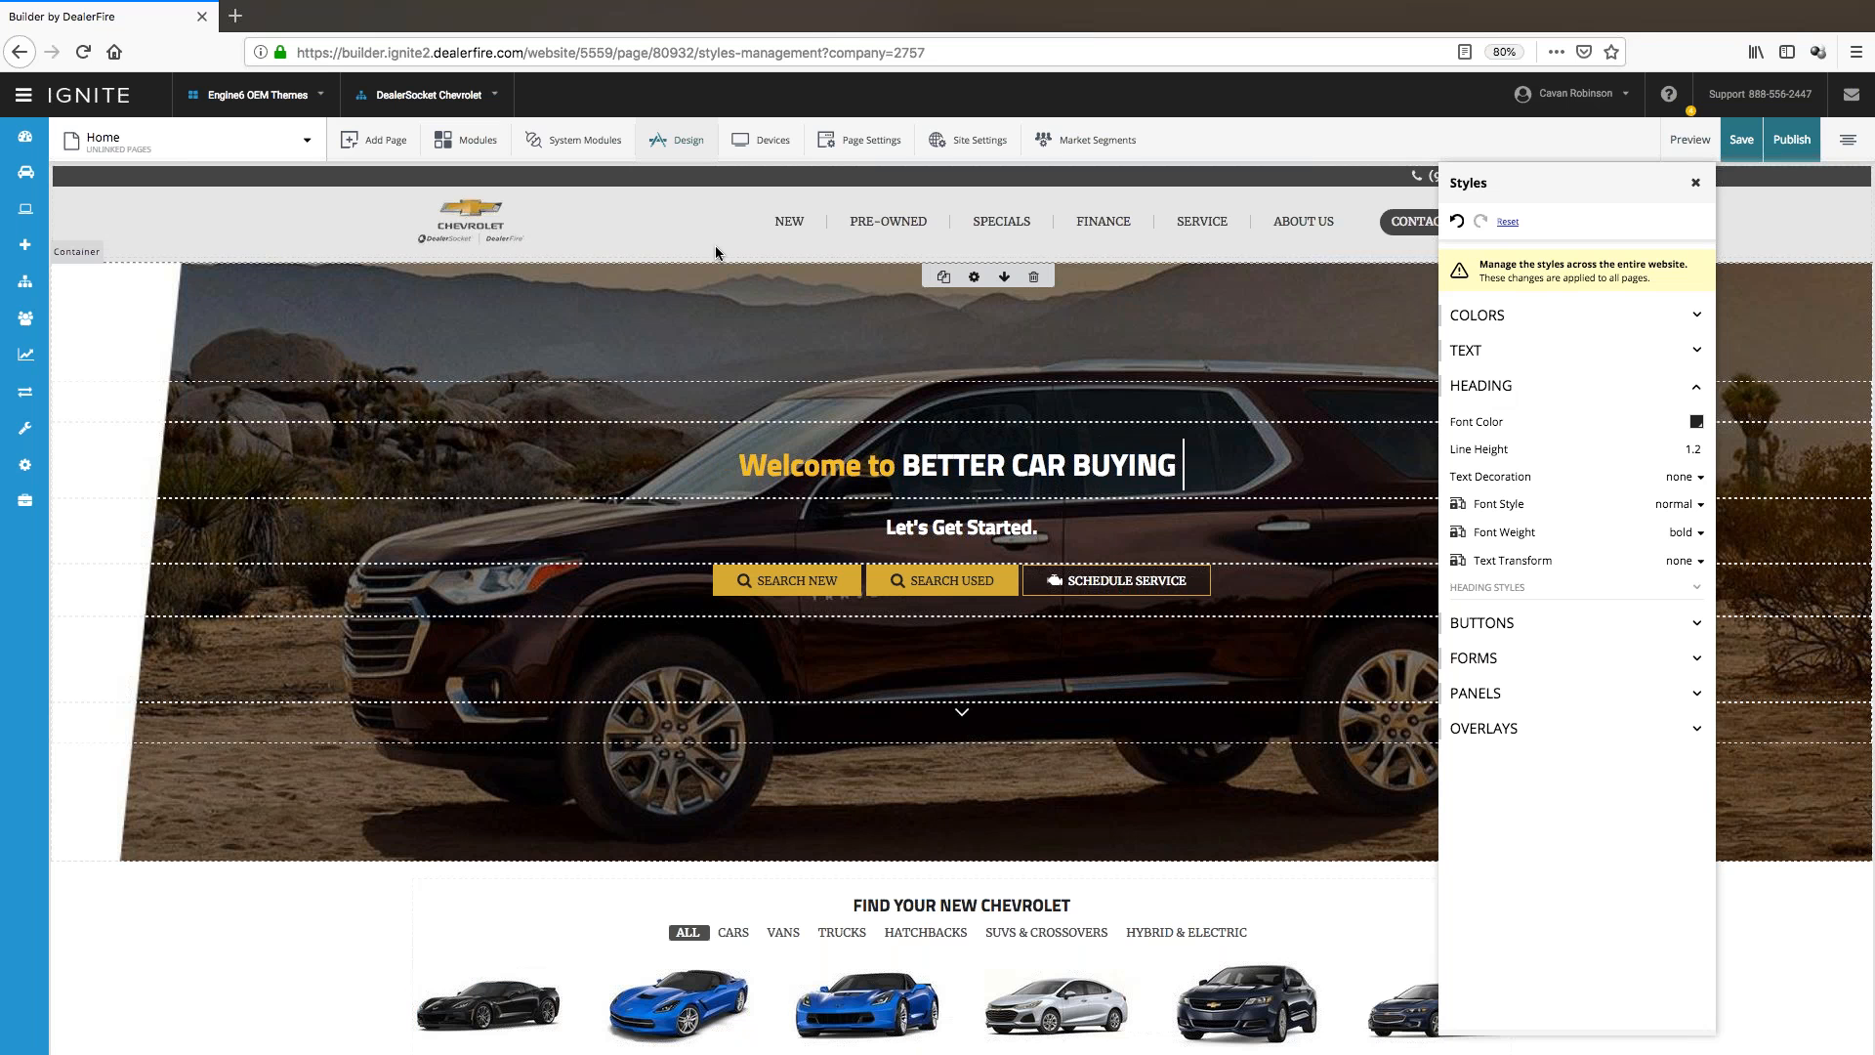
- Switch to the unlinked Special Offers page, discarding the unsaved style changes
left_click(234, 150)
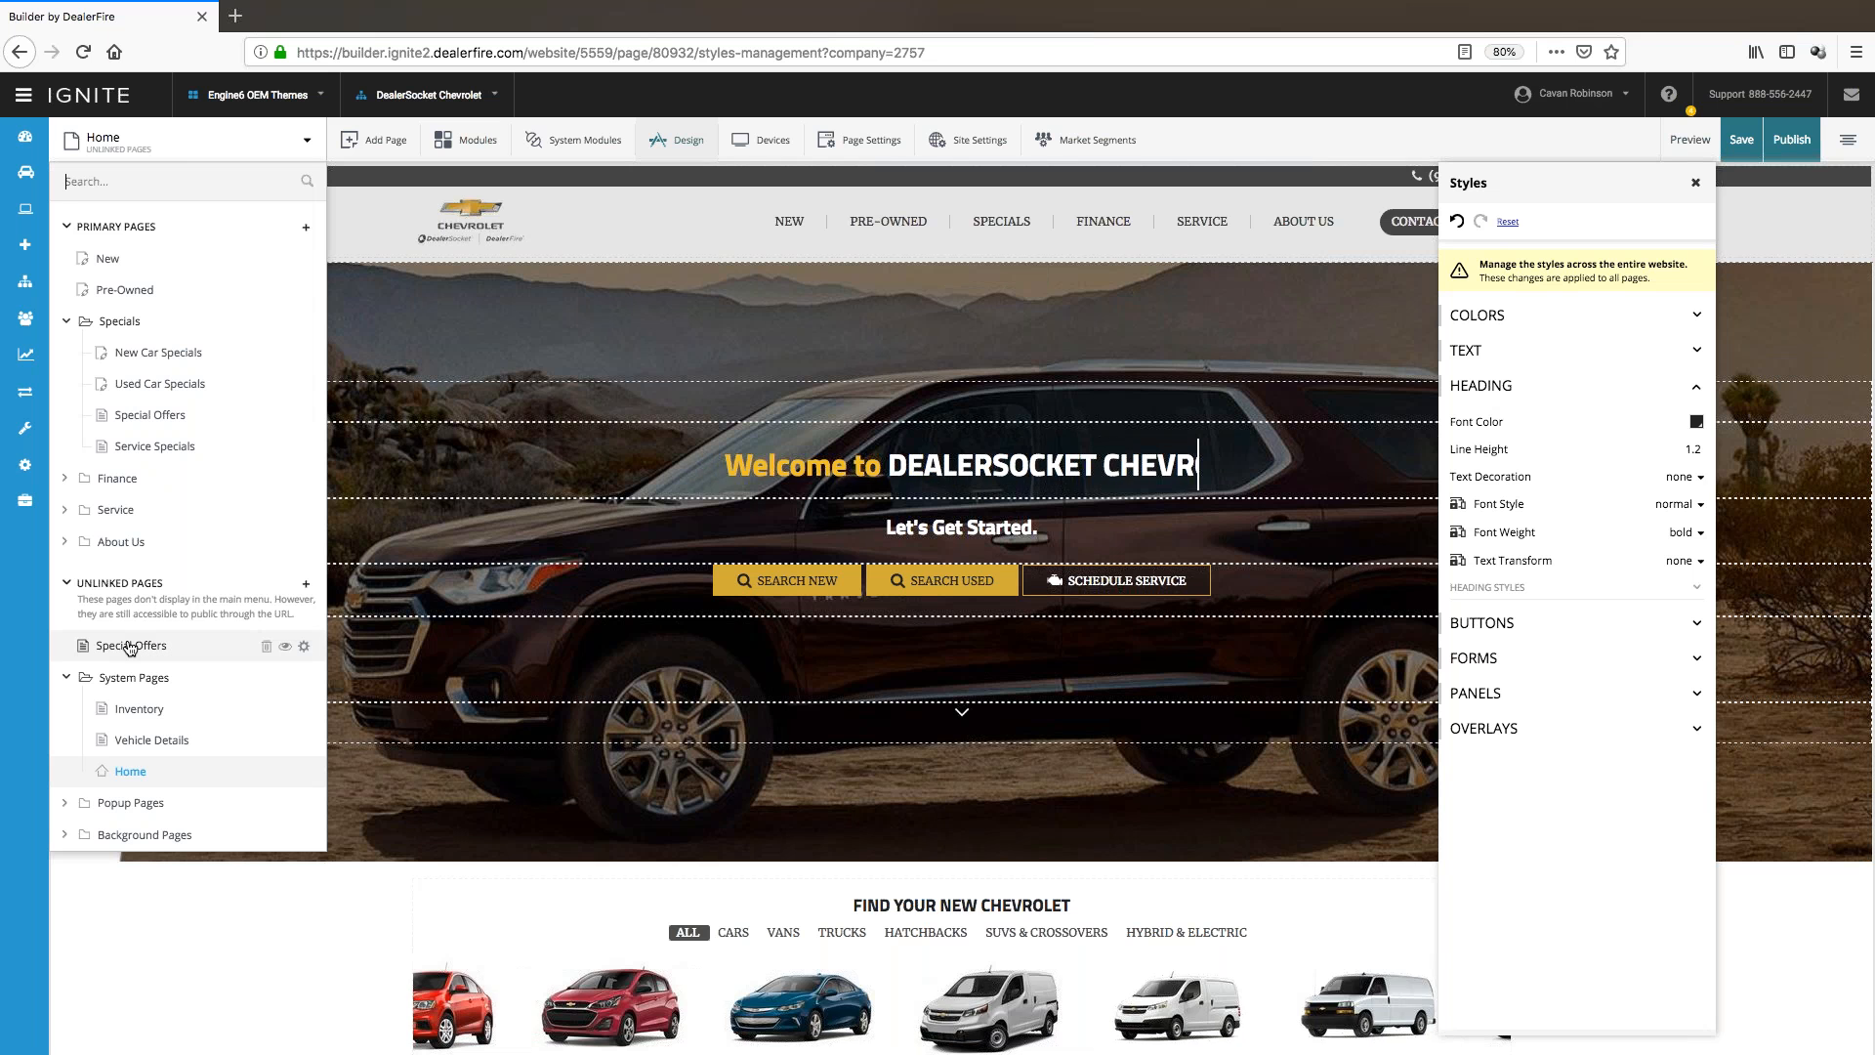
left_click(131, 645)
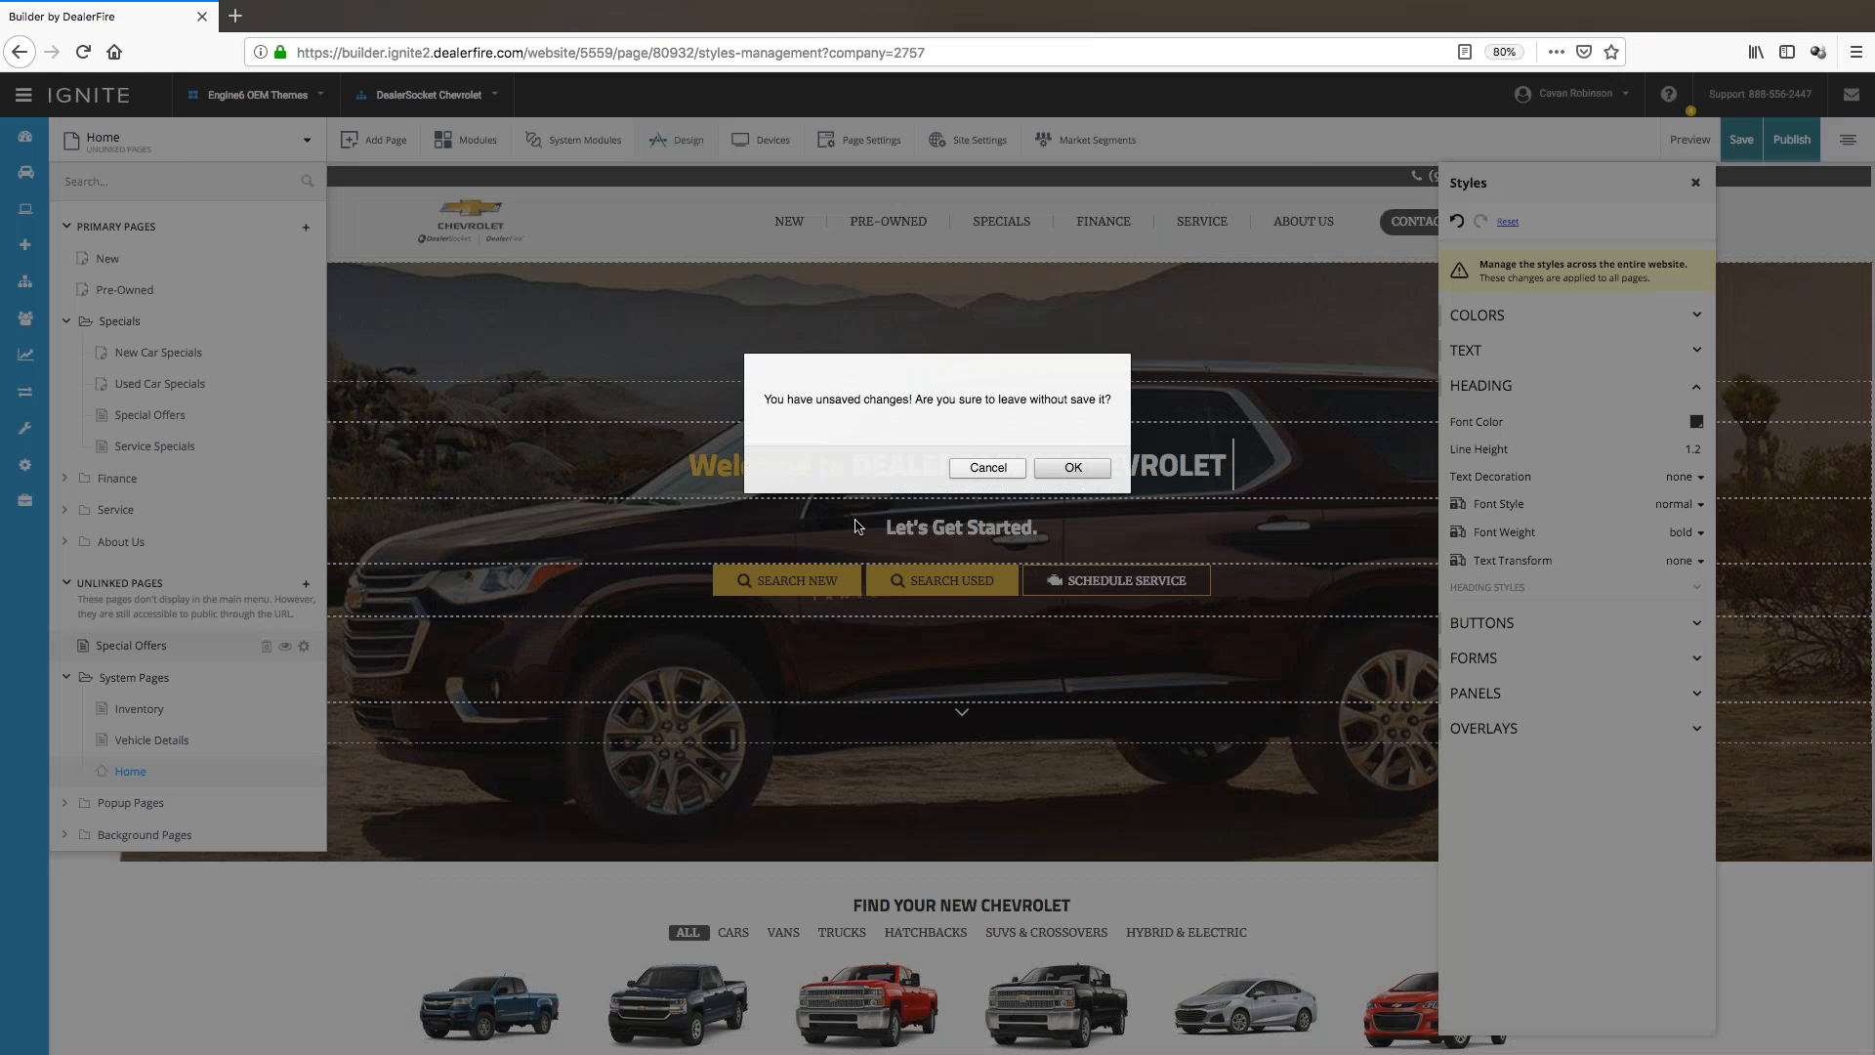
key("Return")
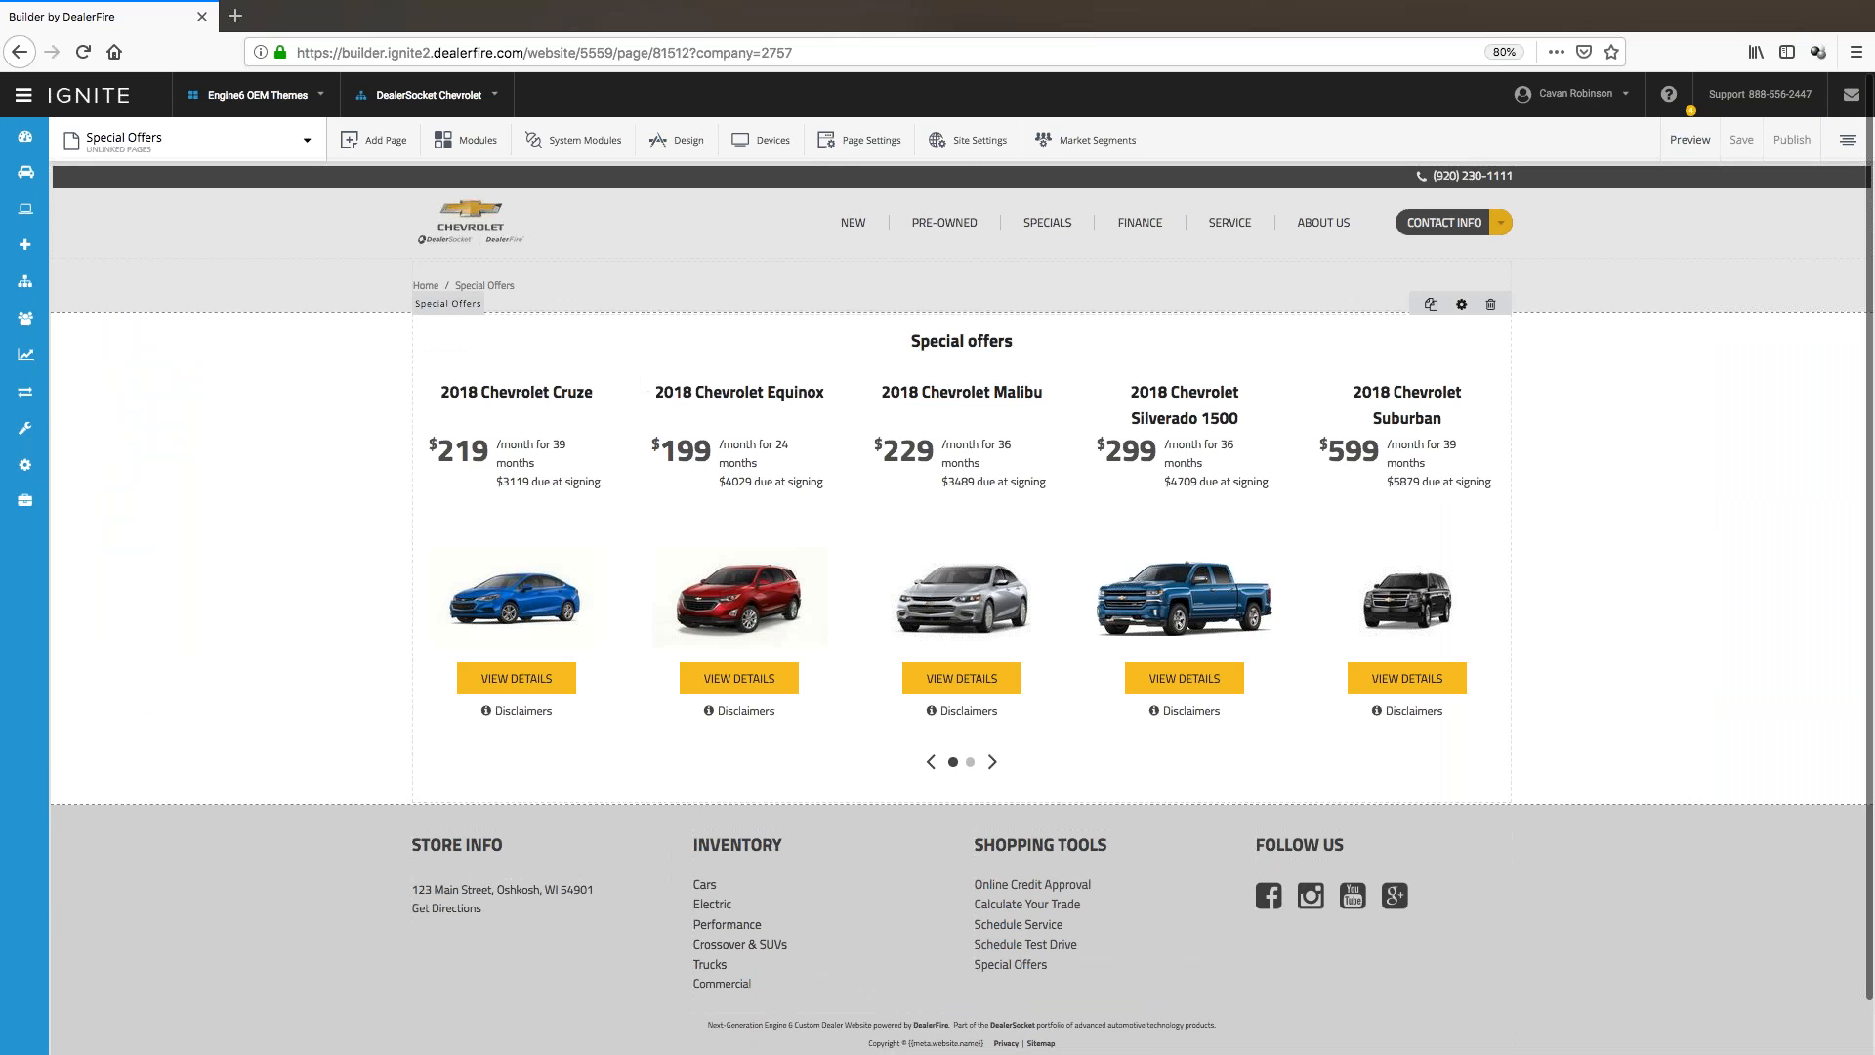
- Search the modules for "para" and place a Paragraph module above the Special Offers section
left_click(461, 143)
left_click(125, 211)
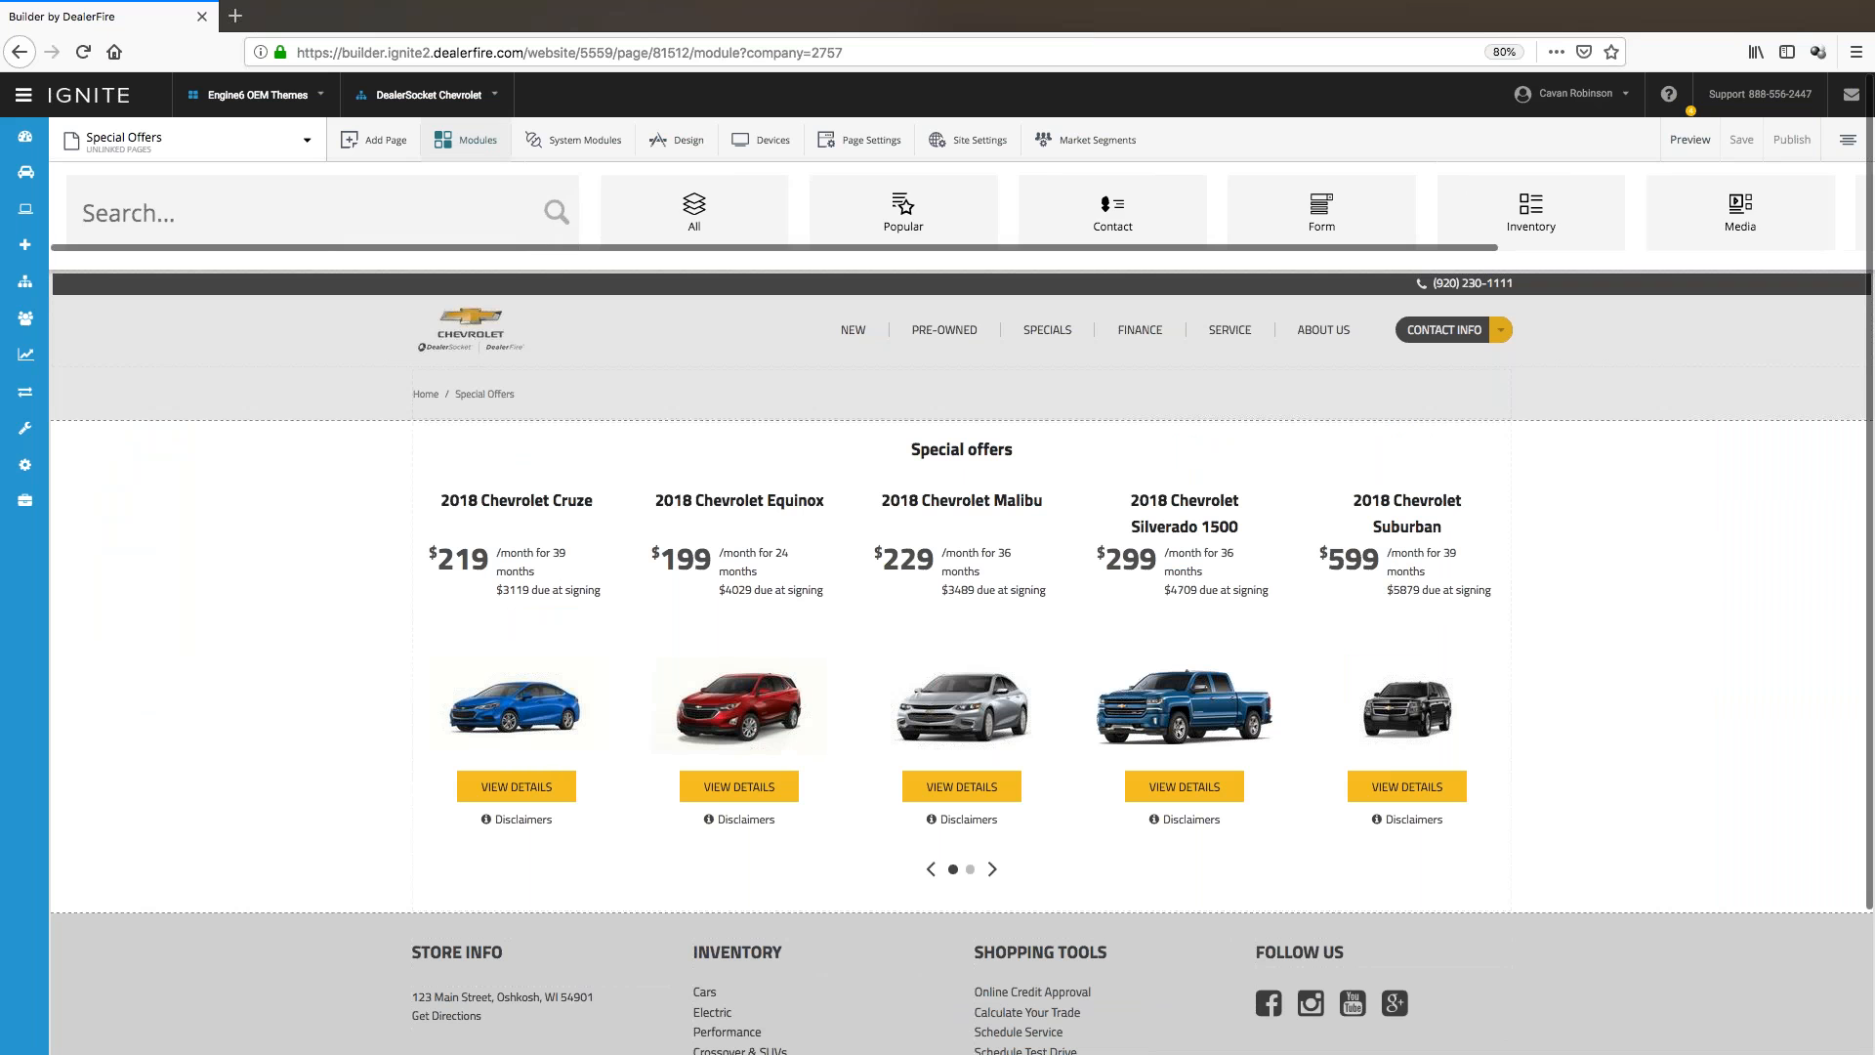
type("para")
left_click_drag(658, 200, 819, 422)
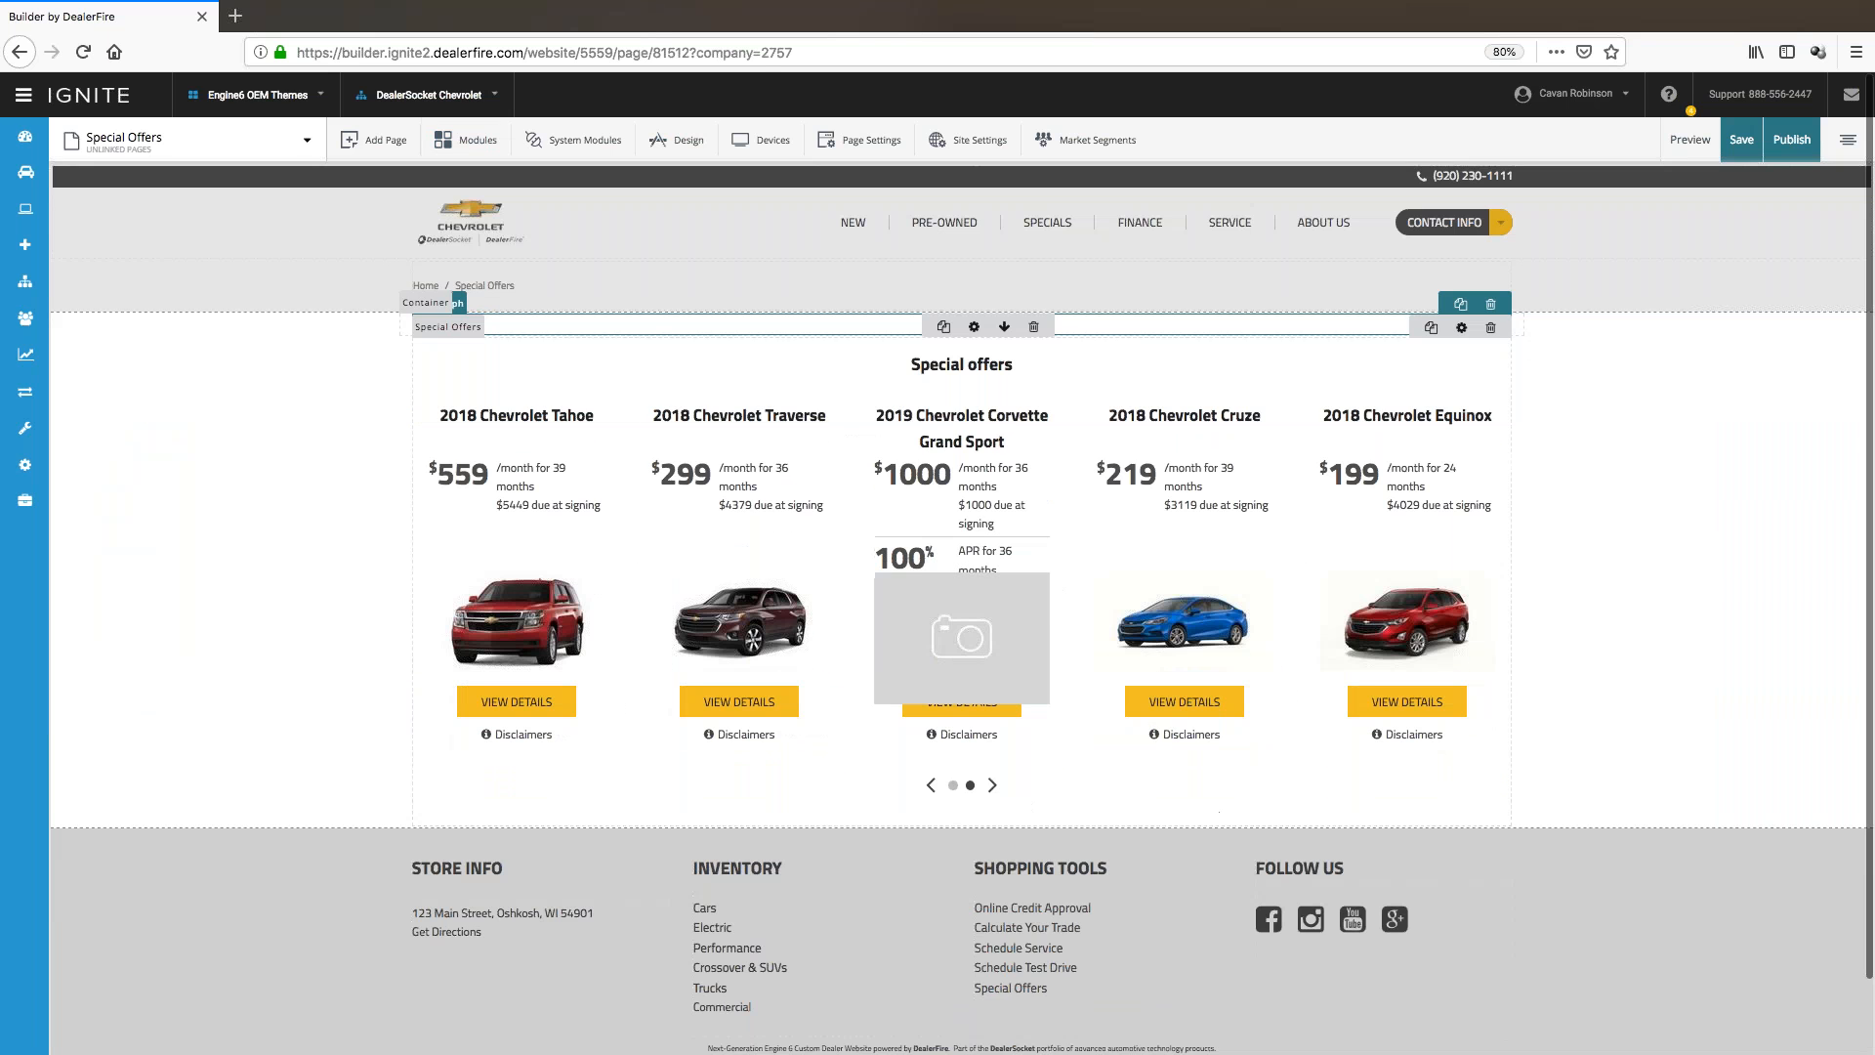
- Enter "DealerSocket Engine6 Training" in the new paragraph and format it as Heading 1
left_click(613, 297)
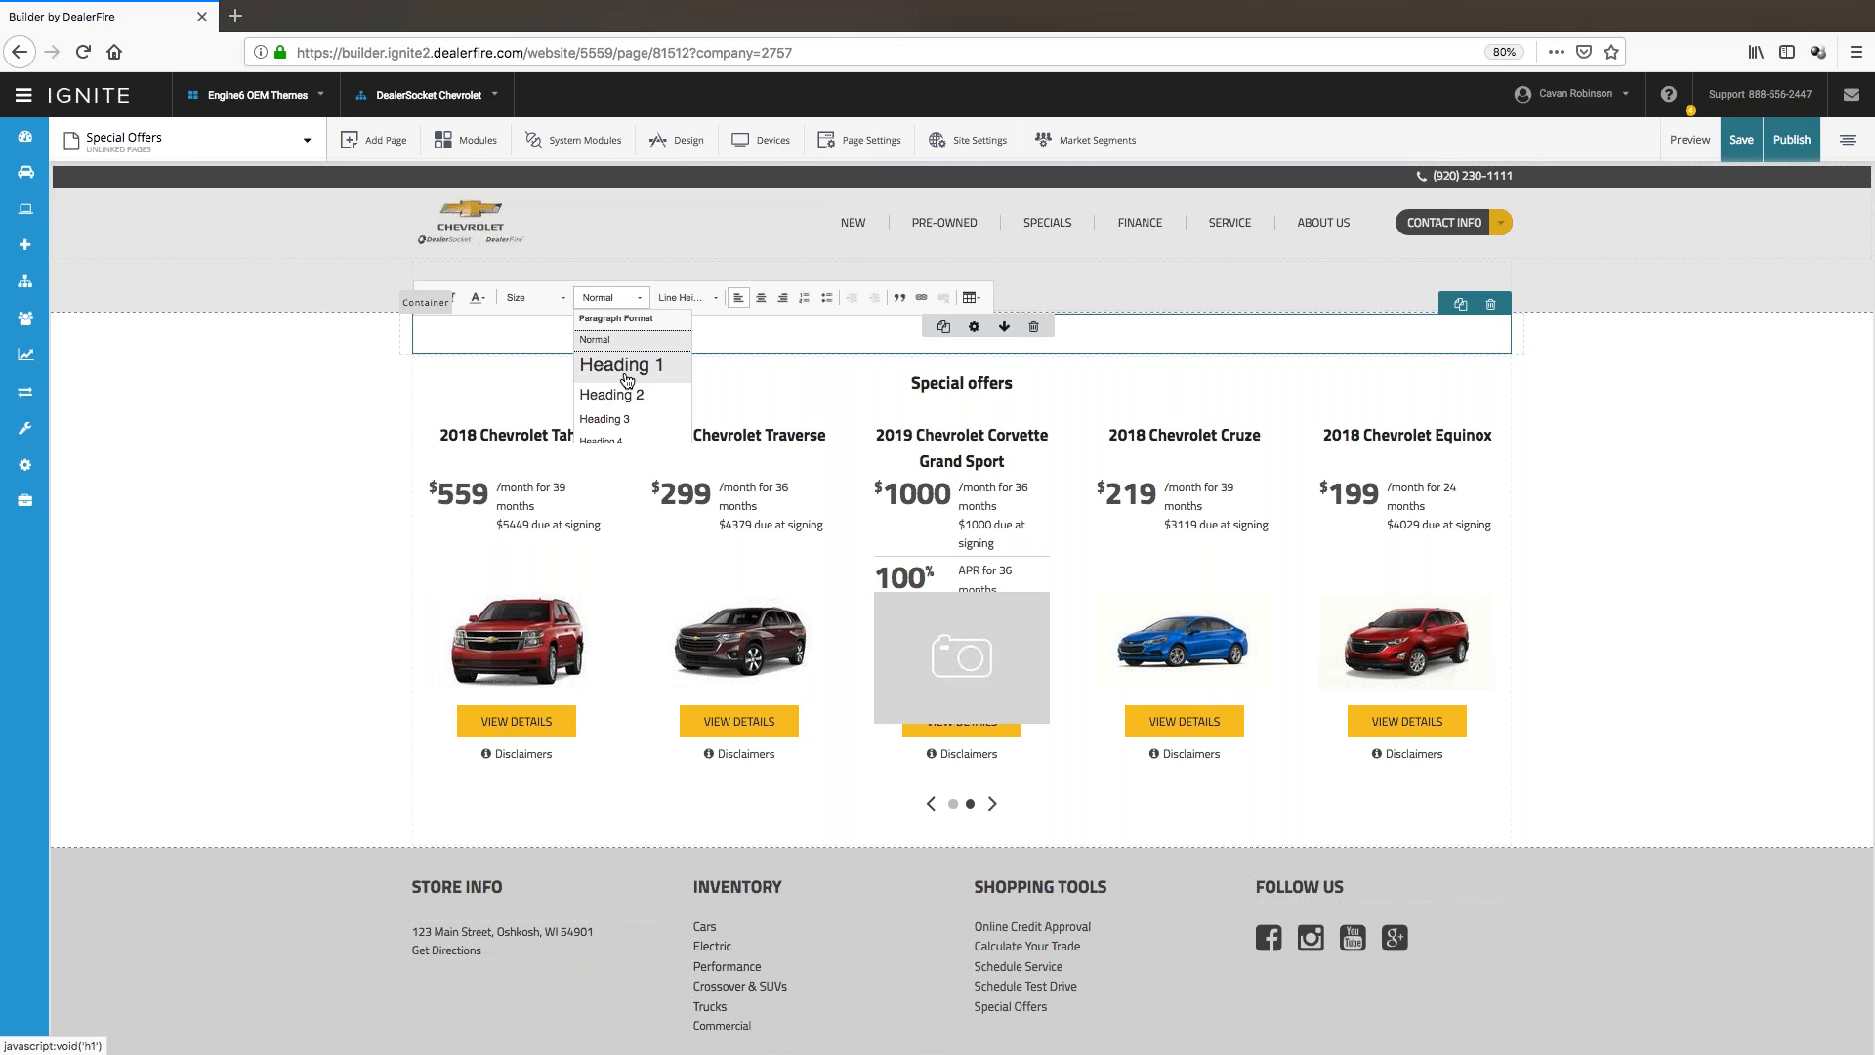
scroll(627, 380, "down", 3)
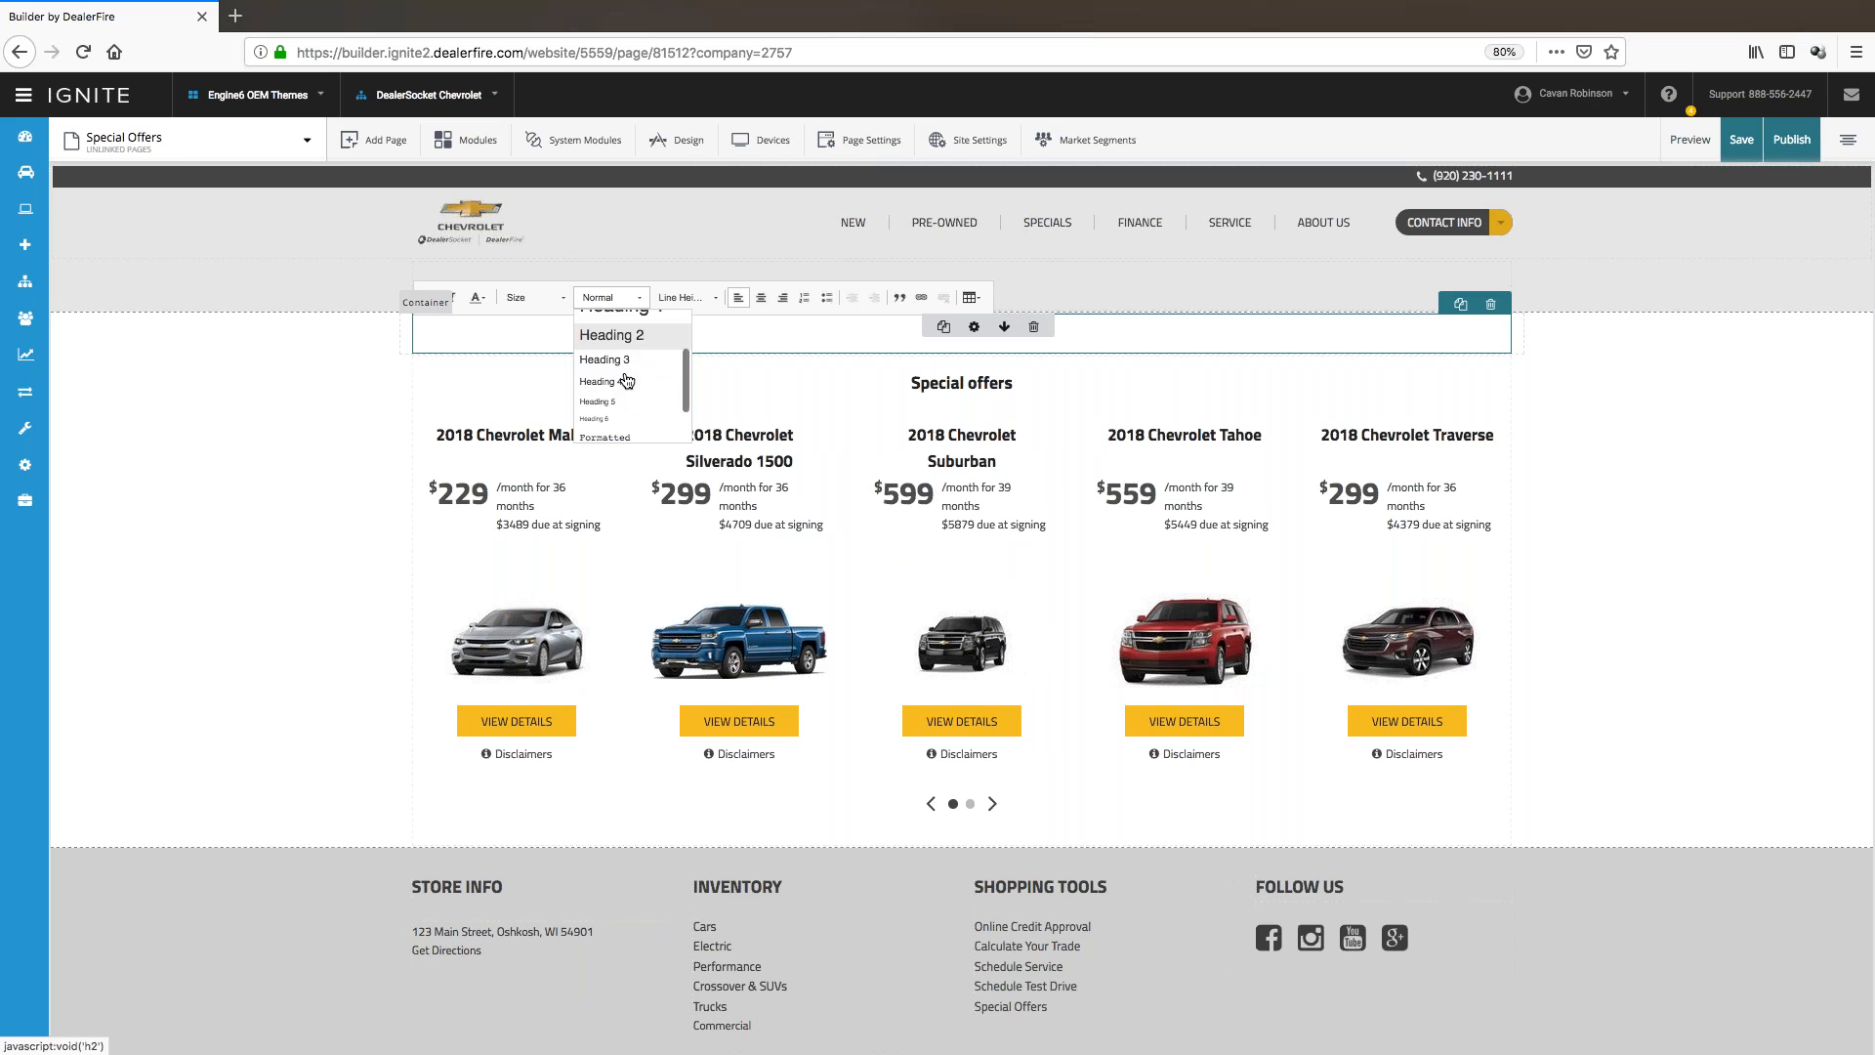
scroll(634, 380, "up", 3)
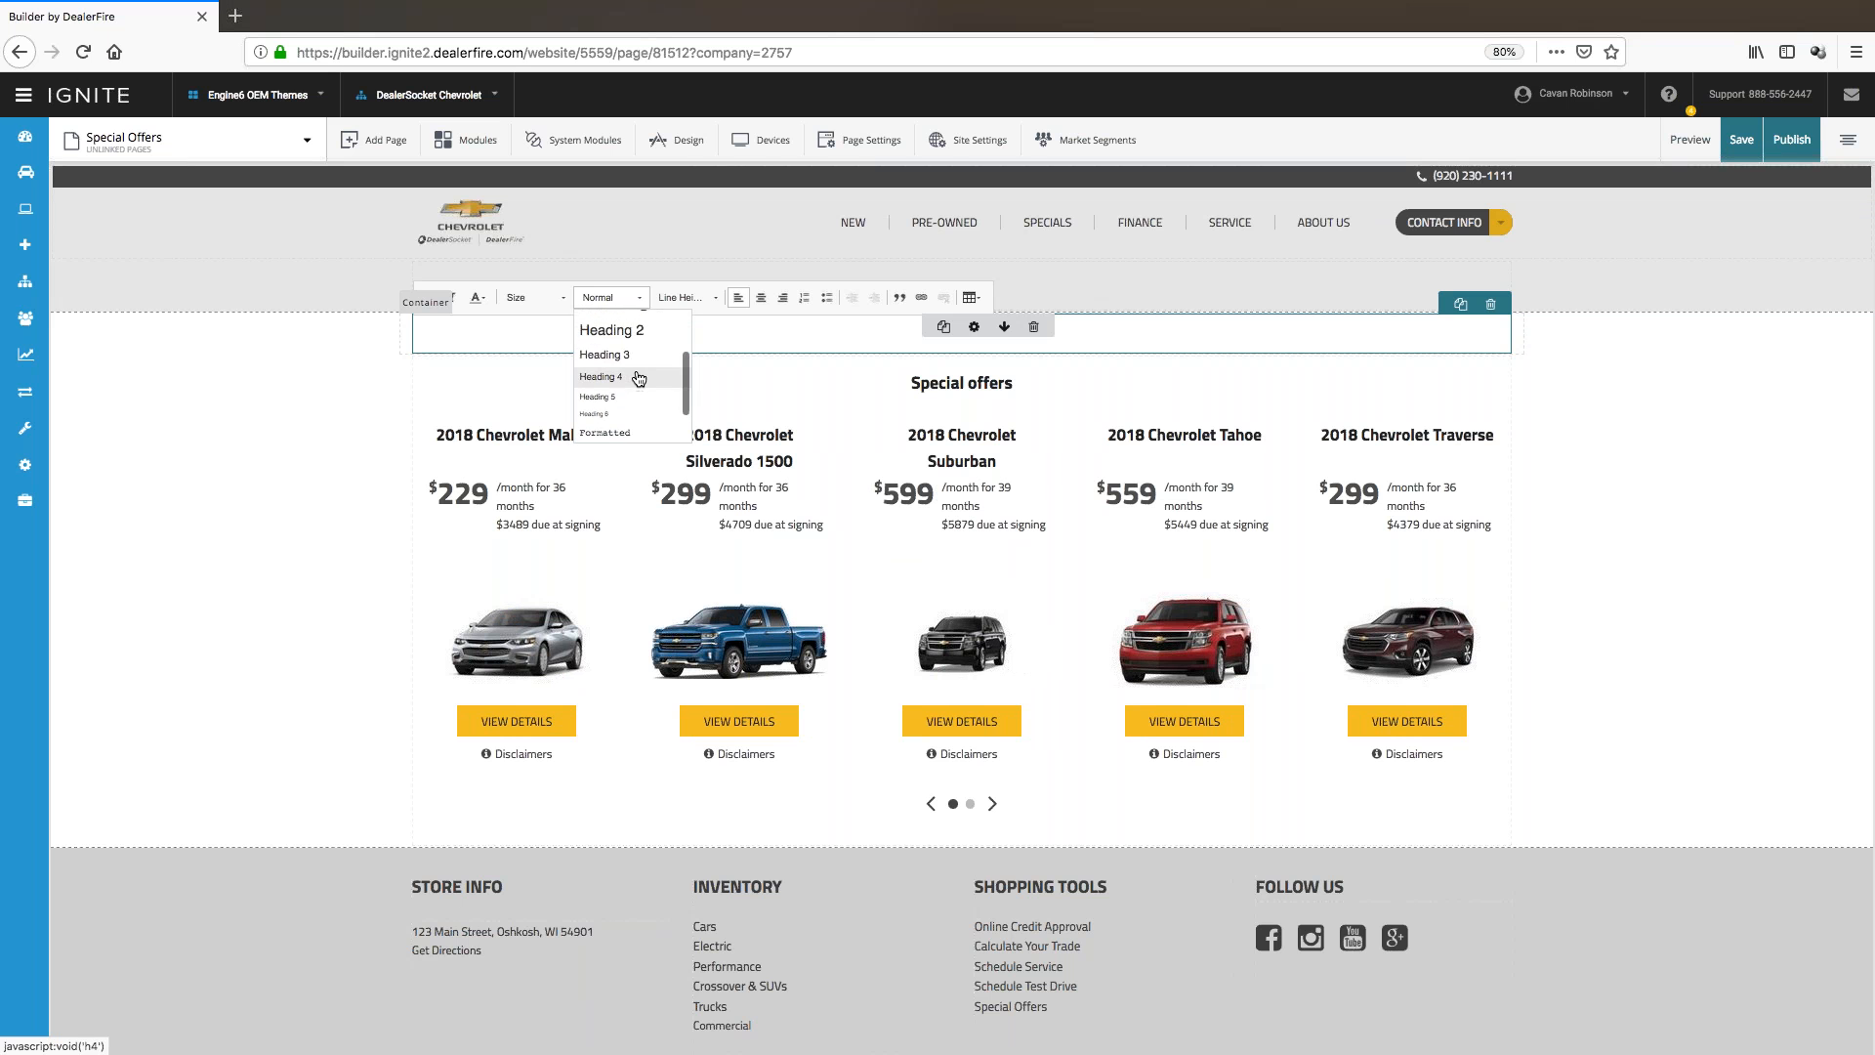
left_click(553, 344)
type("DealerSocket Engine6 Tr")
type("aining")
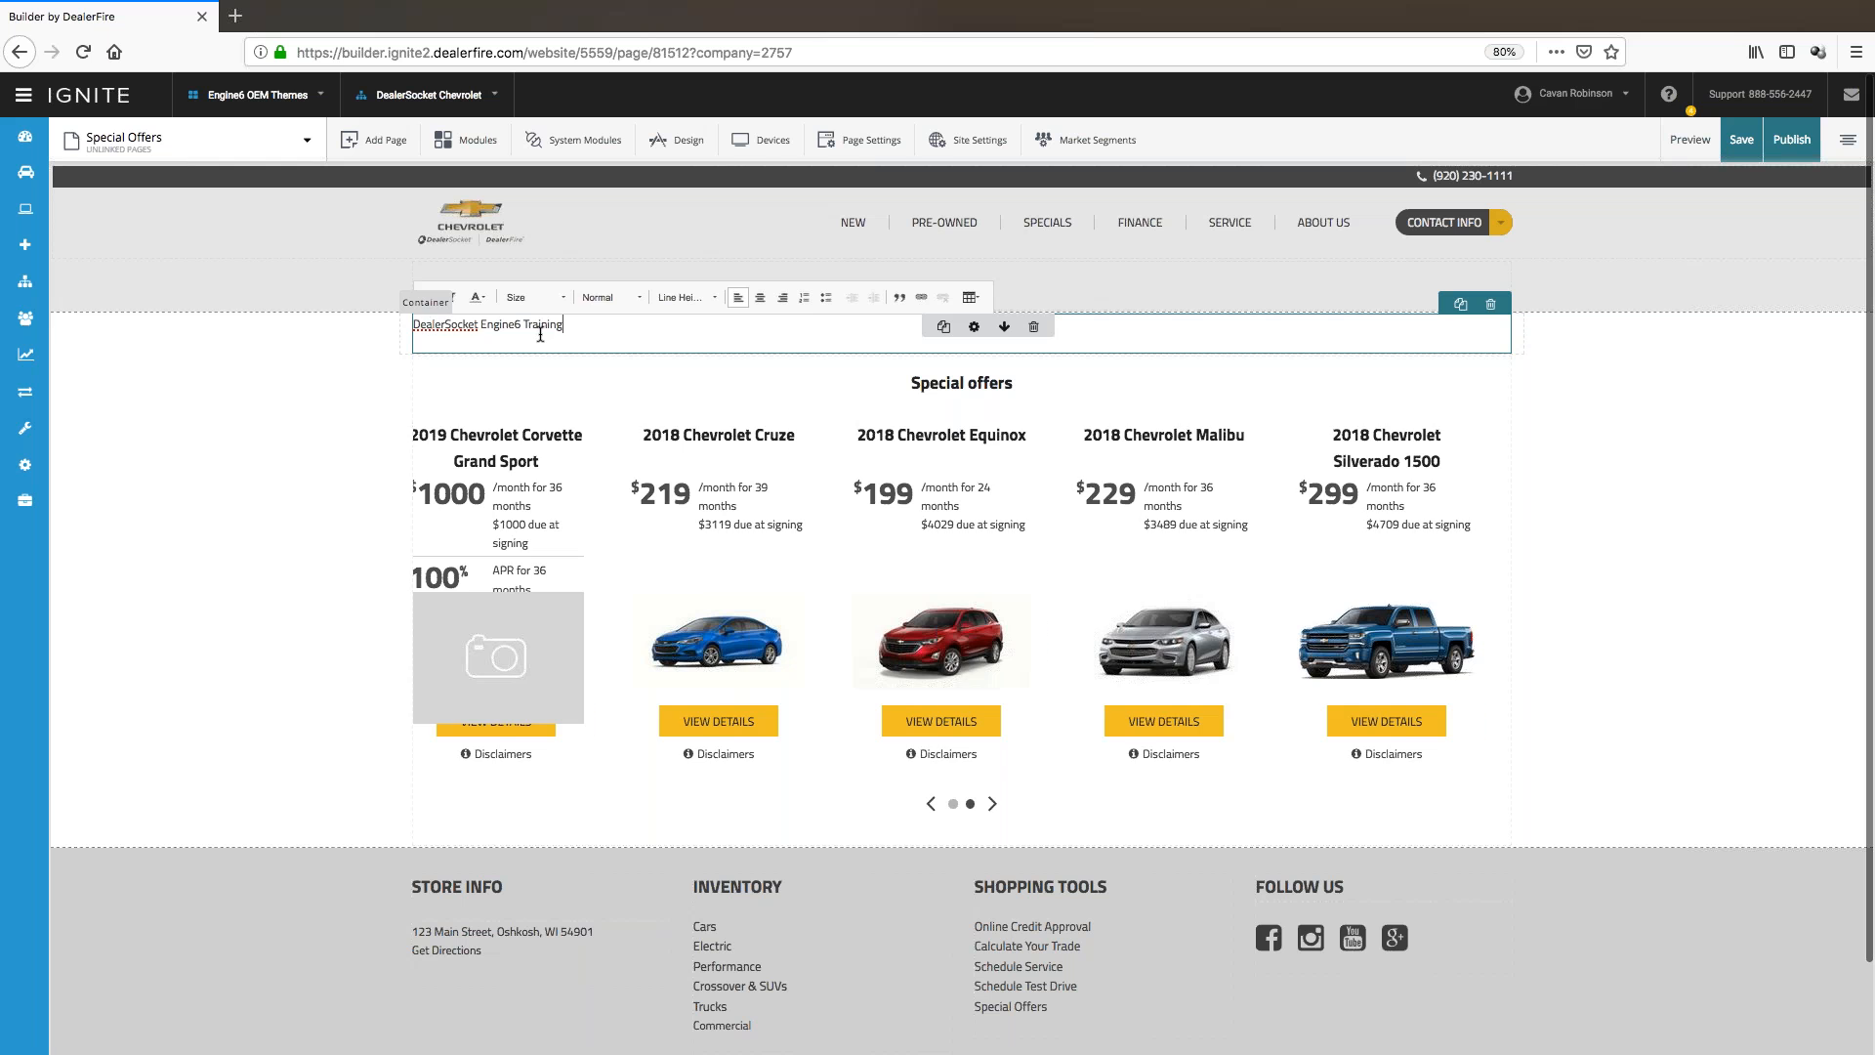
left_click(599, 297)
left_click(620, 364)
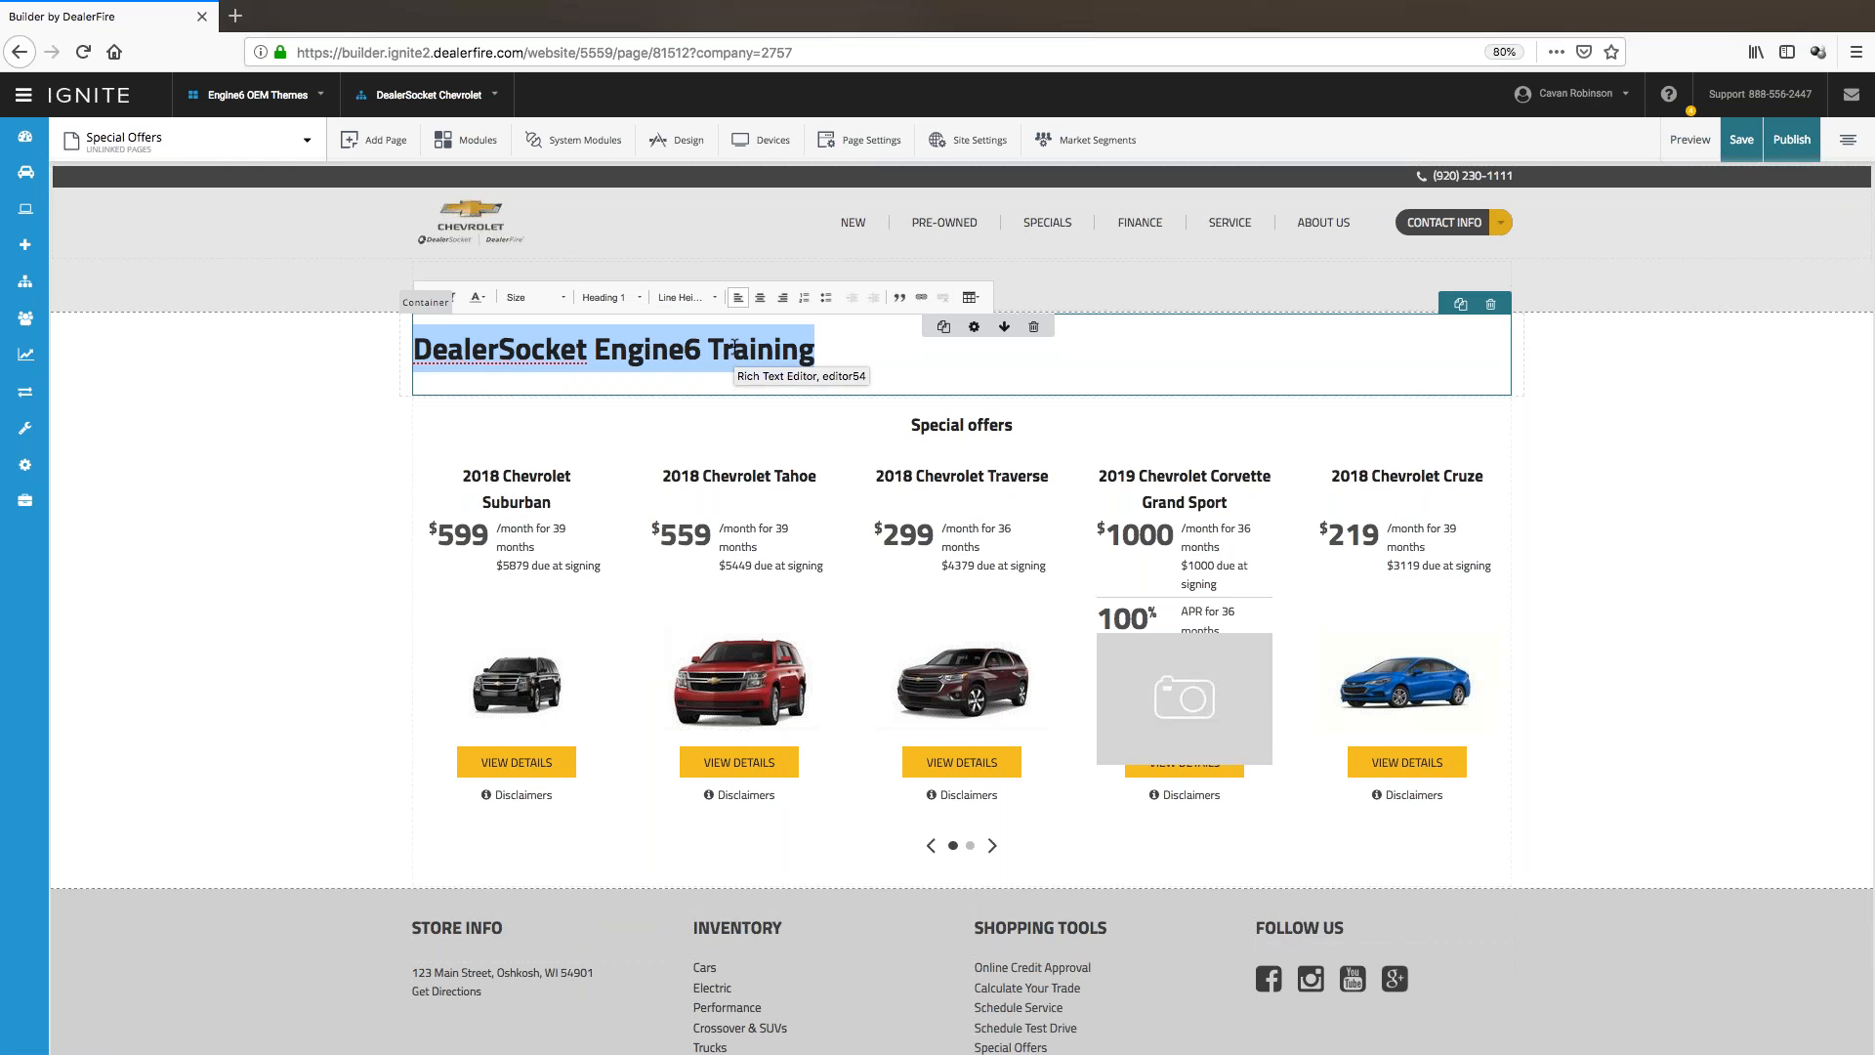
- Set the website-wide H1 font size to 50px for desktop in the heading styles and close the styles
left_click(668, 143)
left_click(1544, 394)
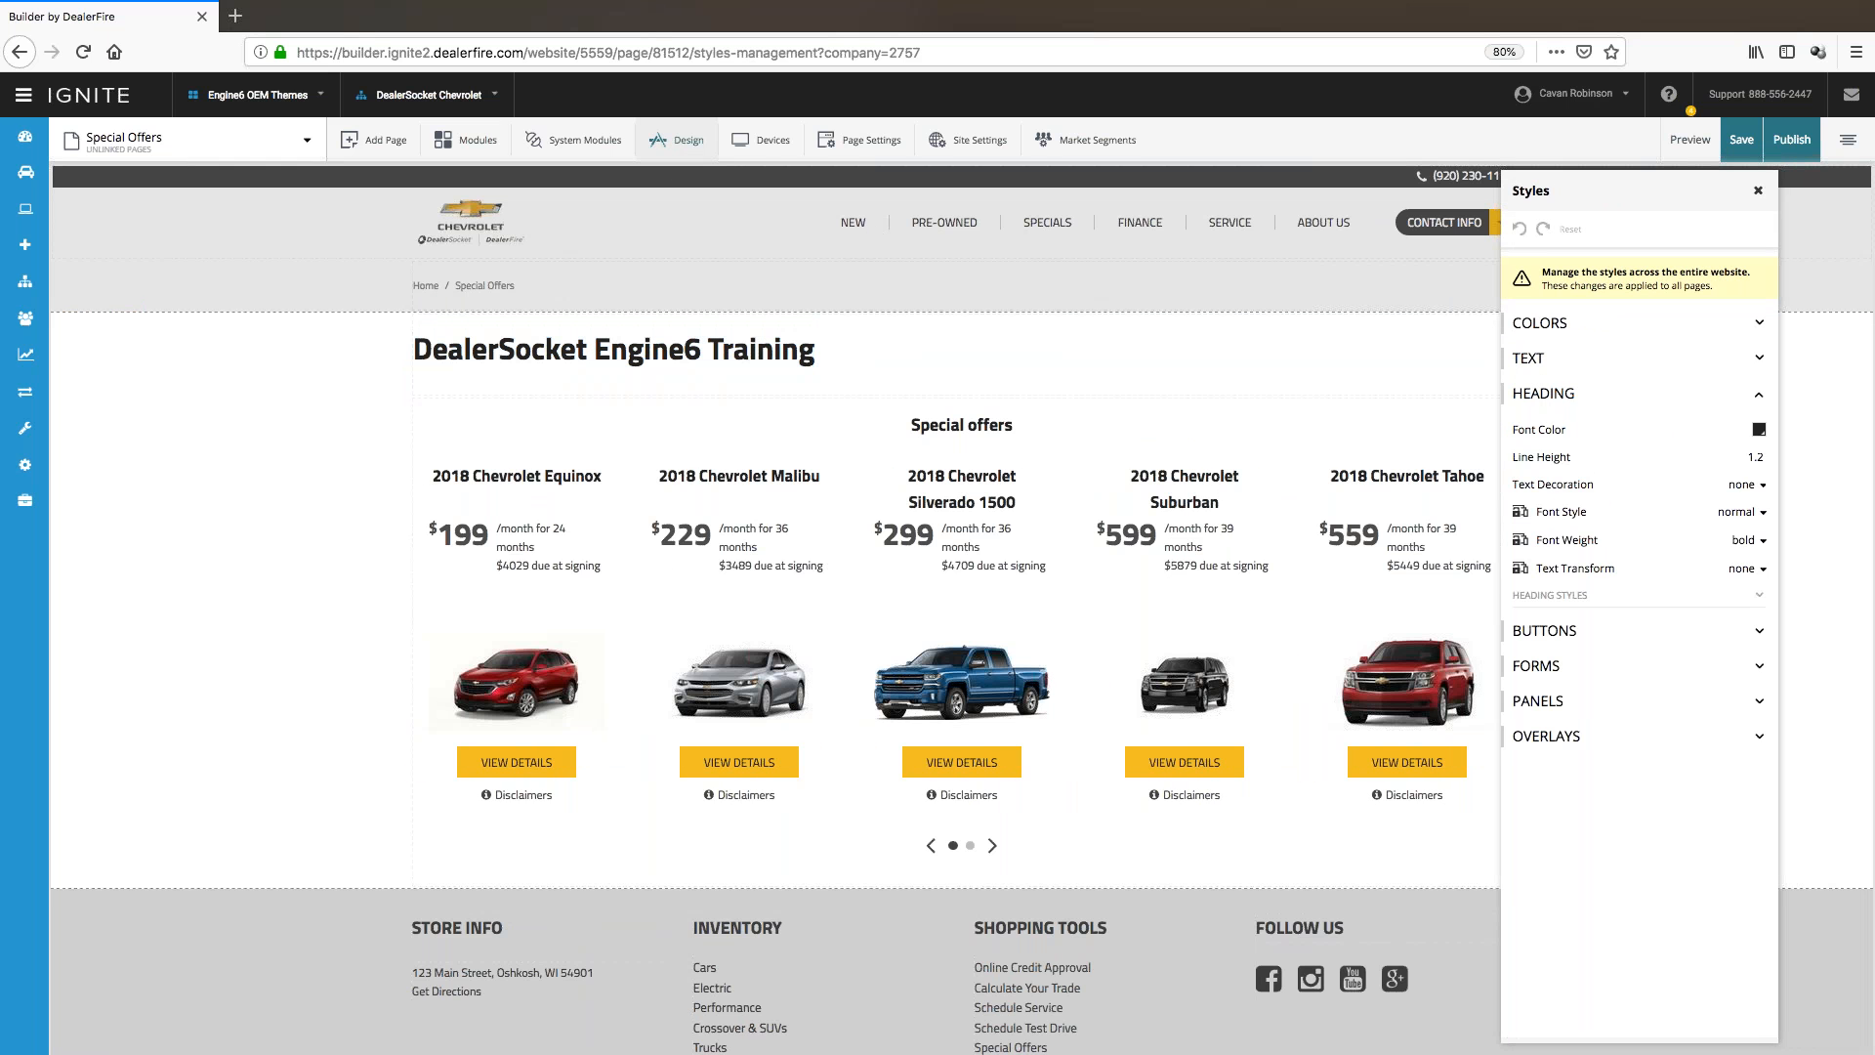
left_click(1635, 595)
scroll(1636, 595, "down", 1)
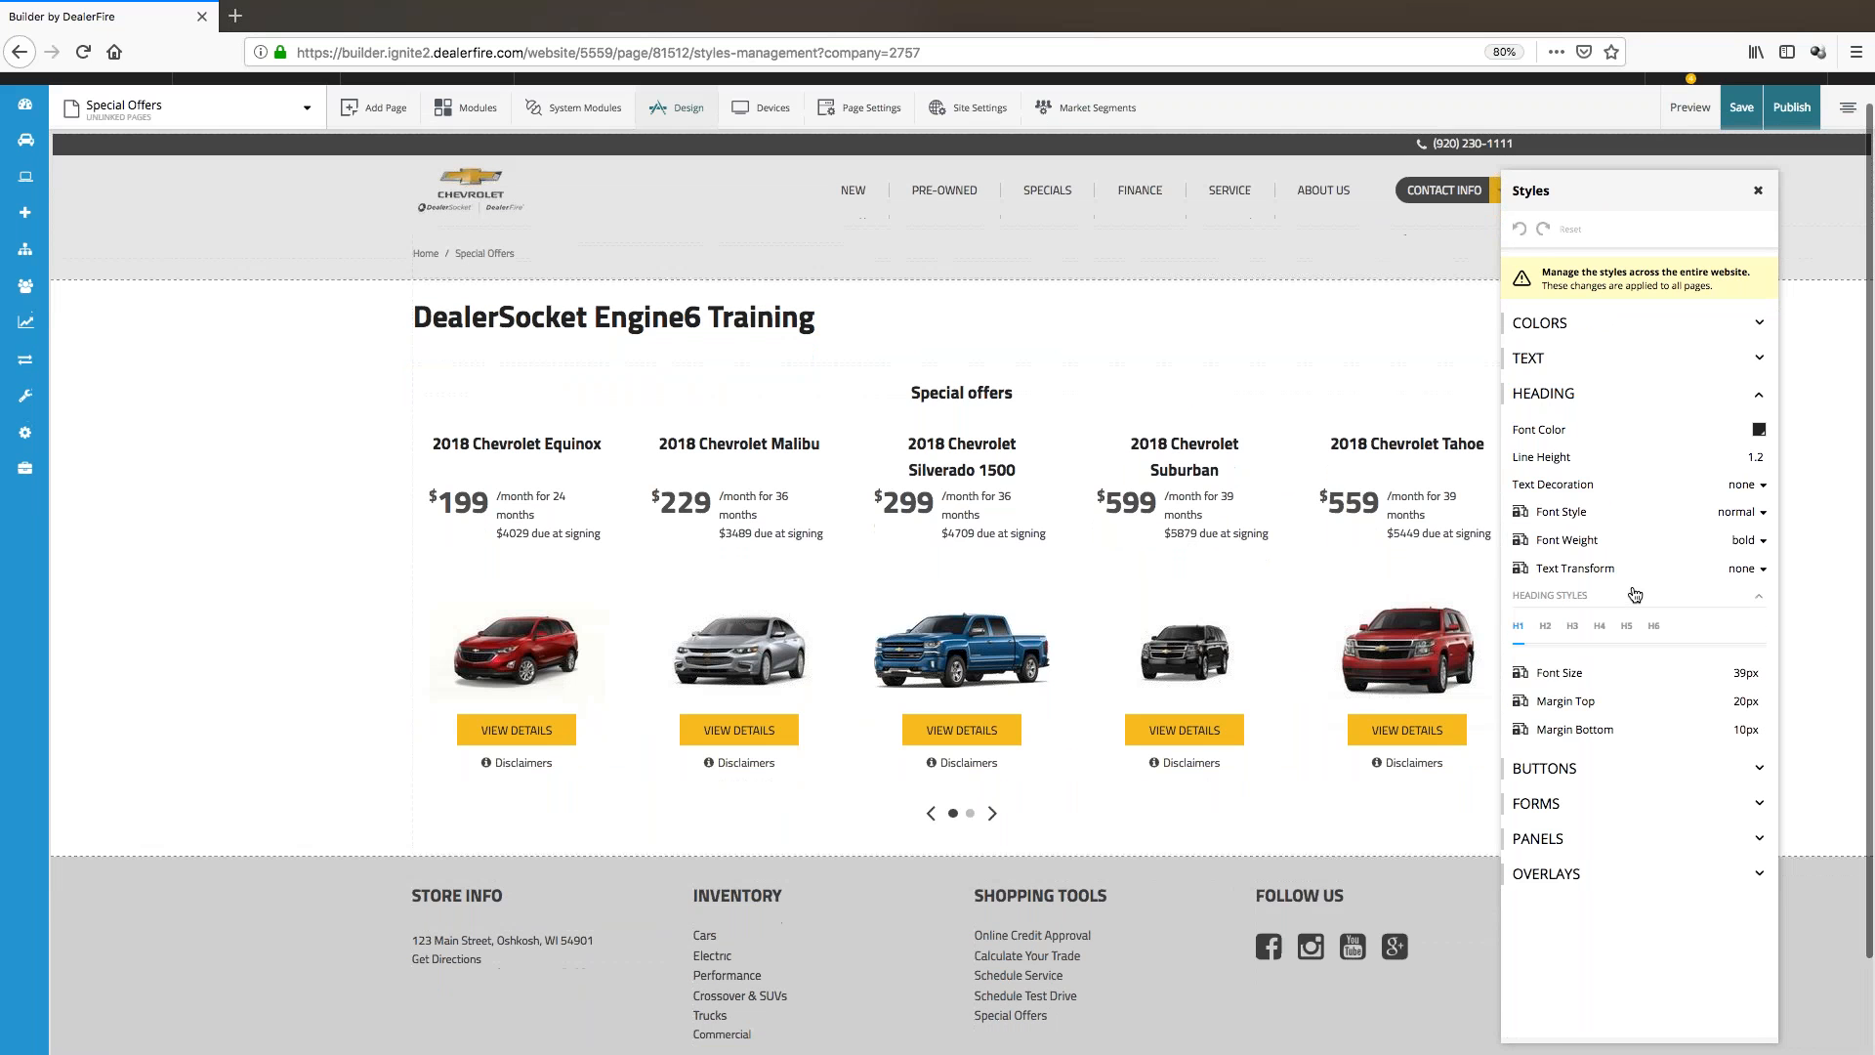
mouse_move(1555, 685)
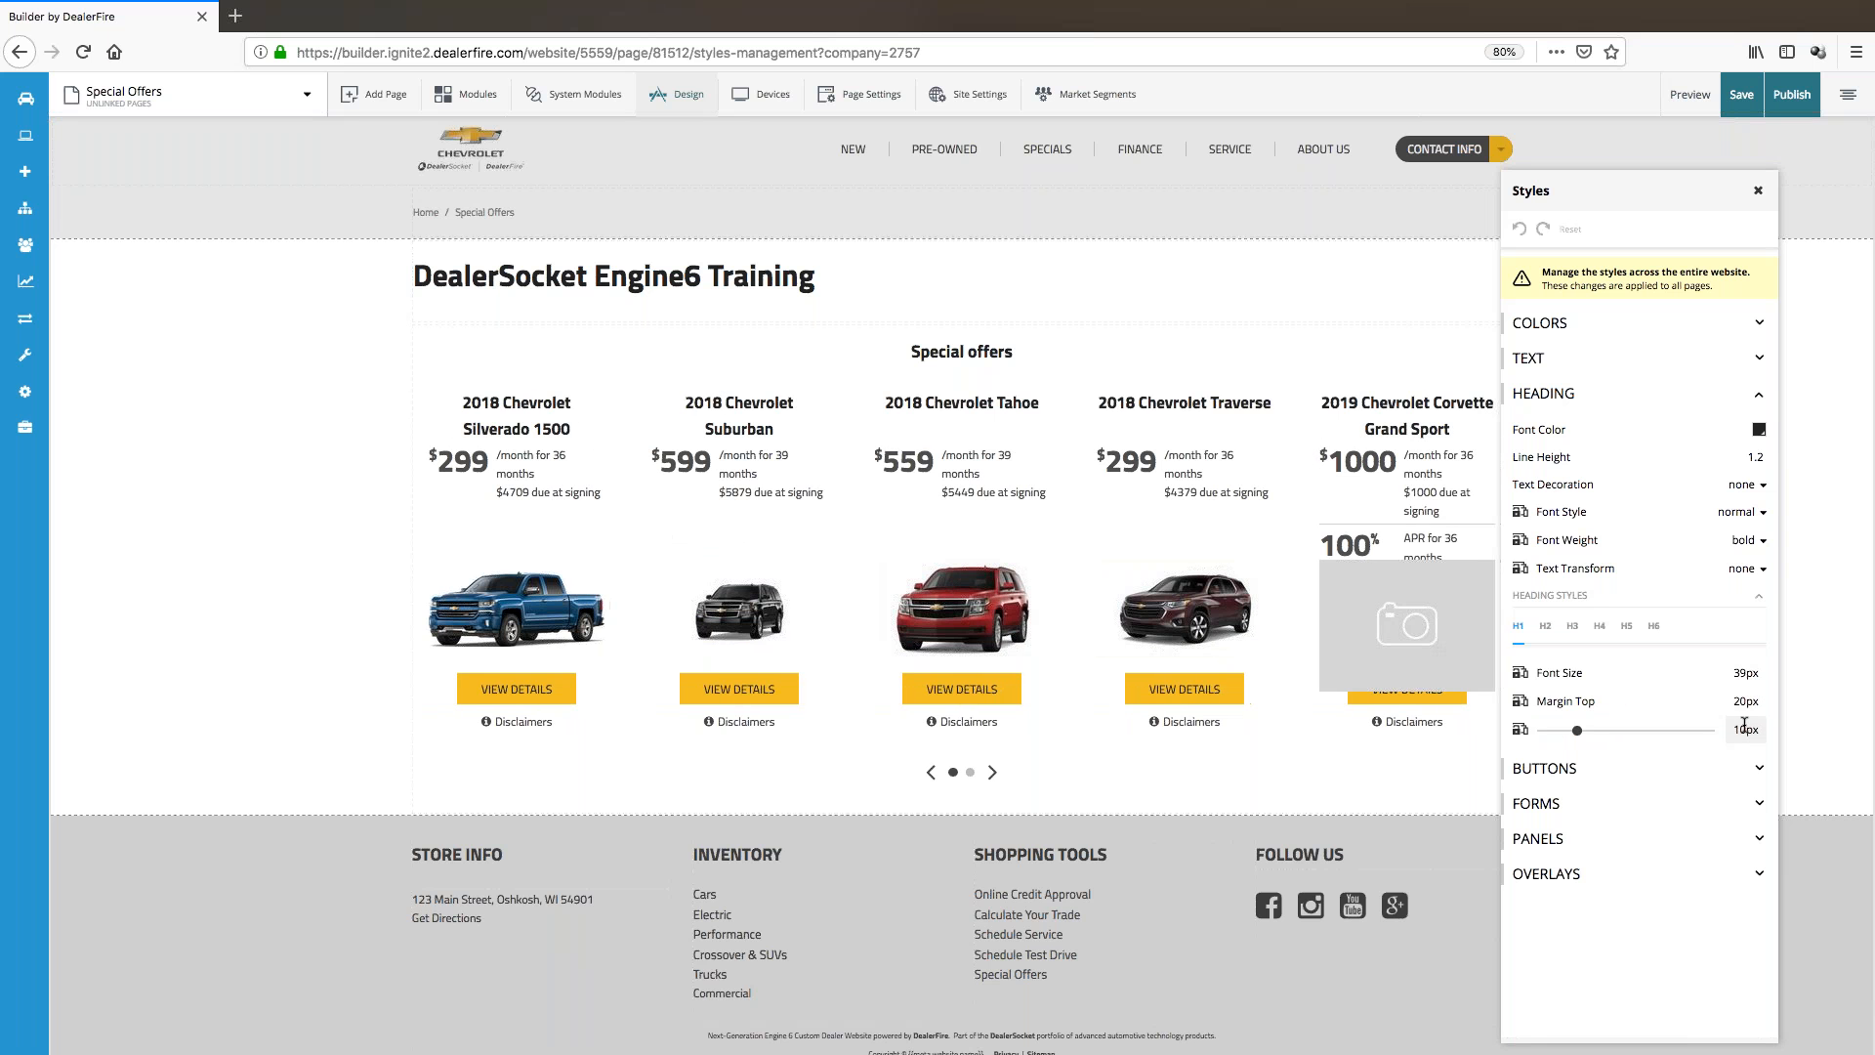
left_click_drag(1679, 674, 1755, 673)
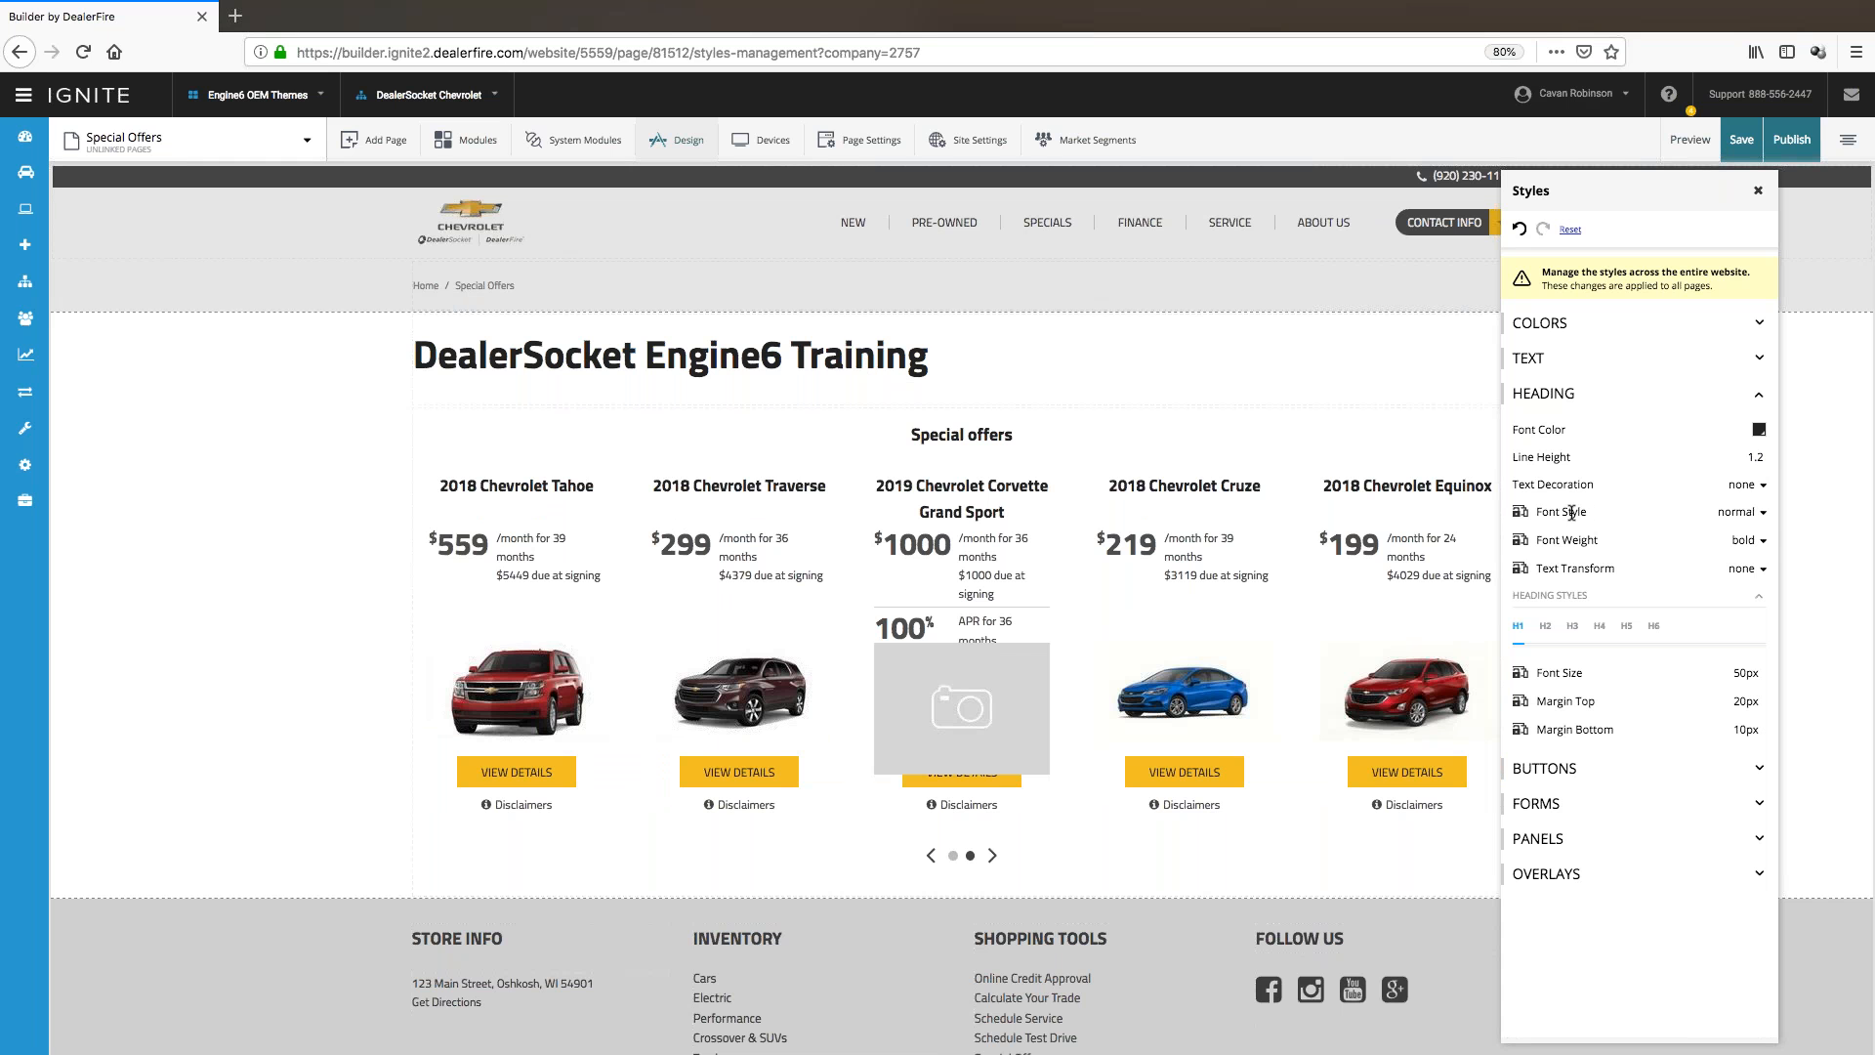
mouse_move(1660, 674)
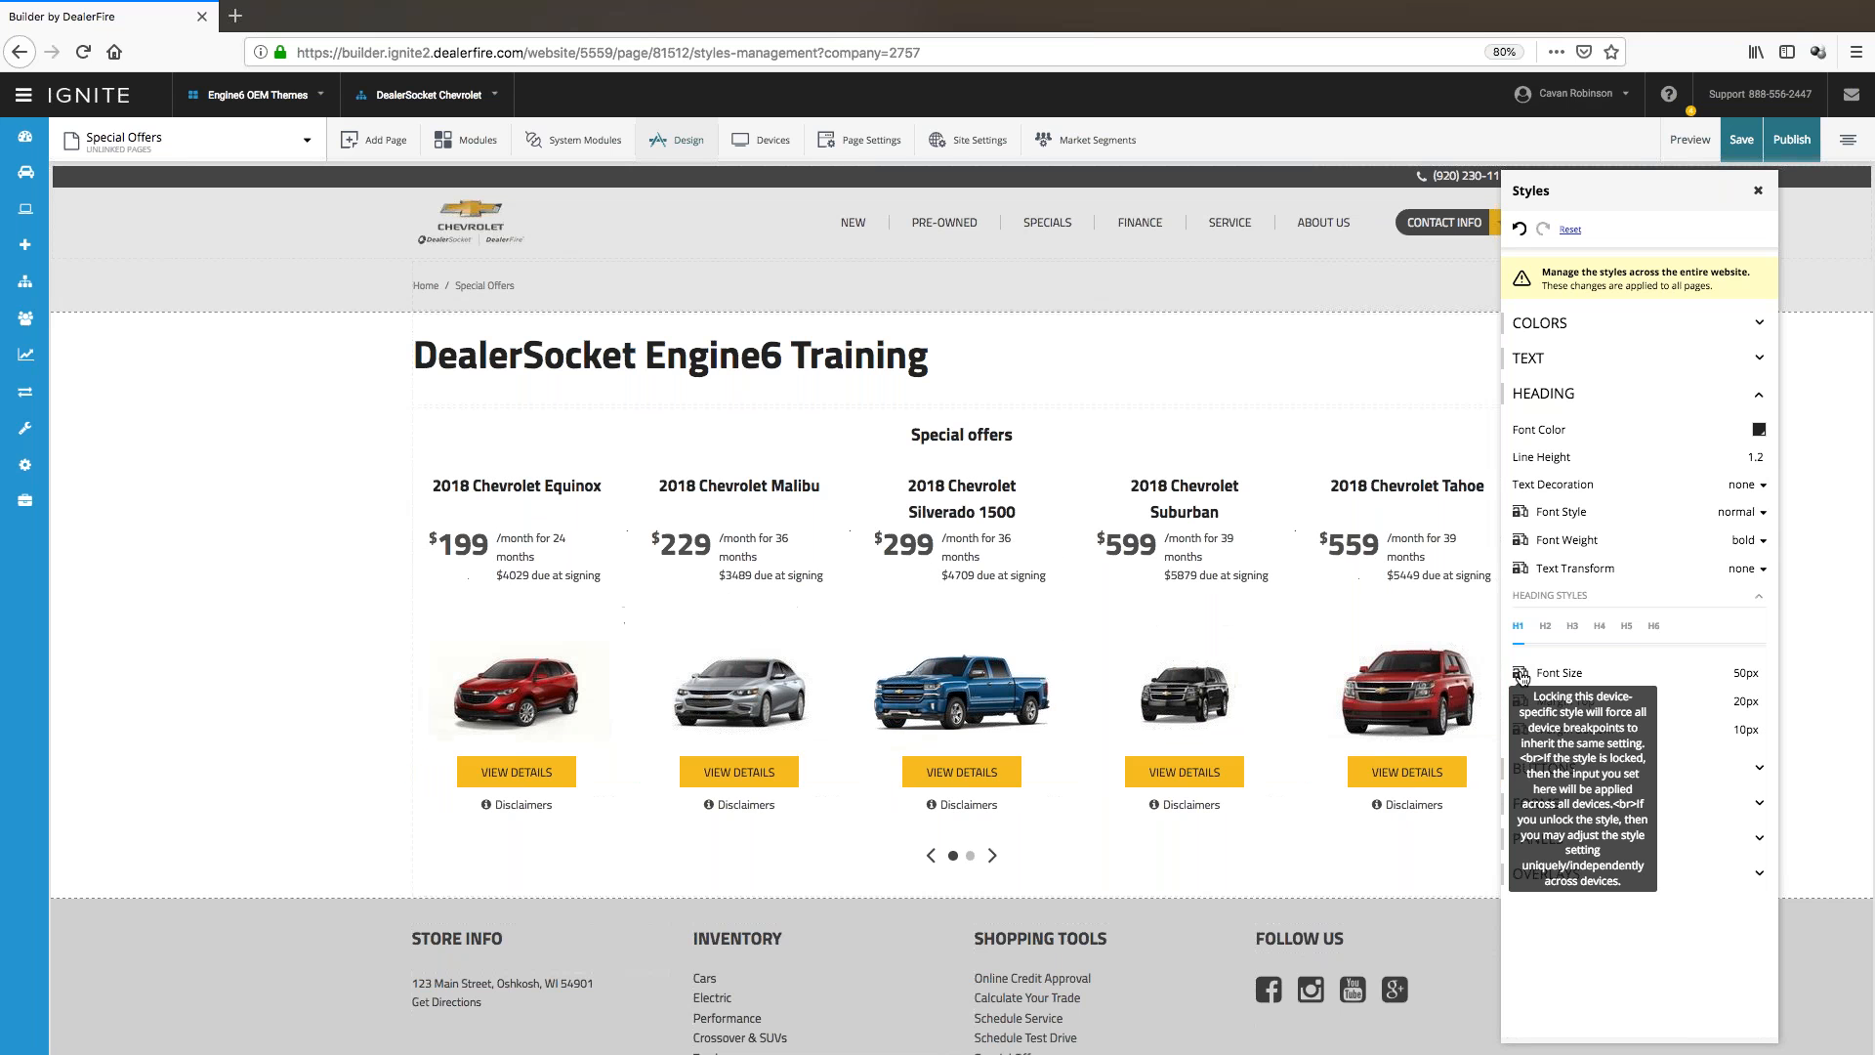
mouse_move(1753, 672)
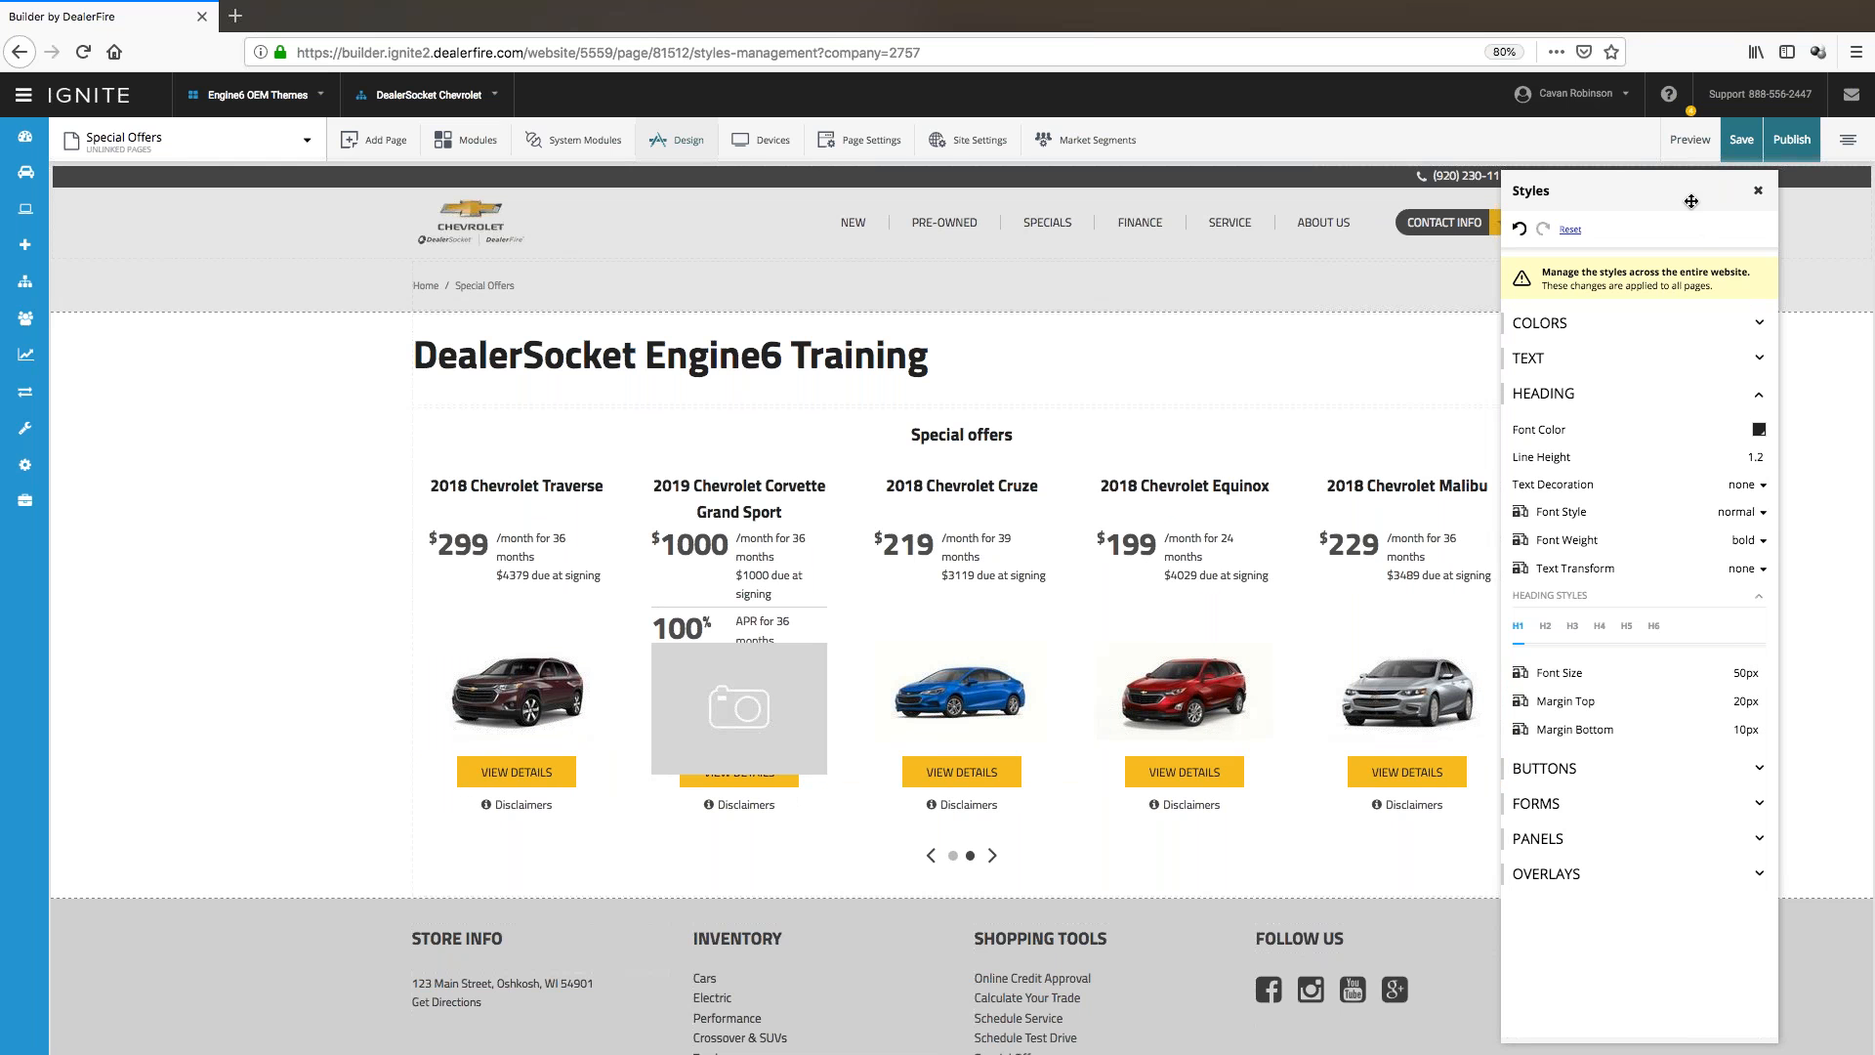
left_click_drag(1690, 199, 1720, 196)
left_click(1789, 187)
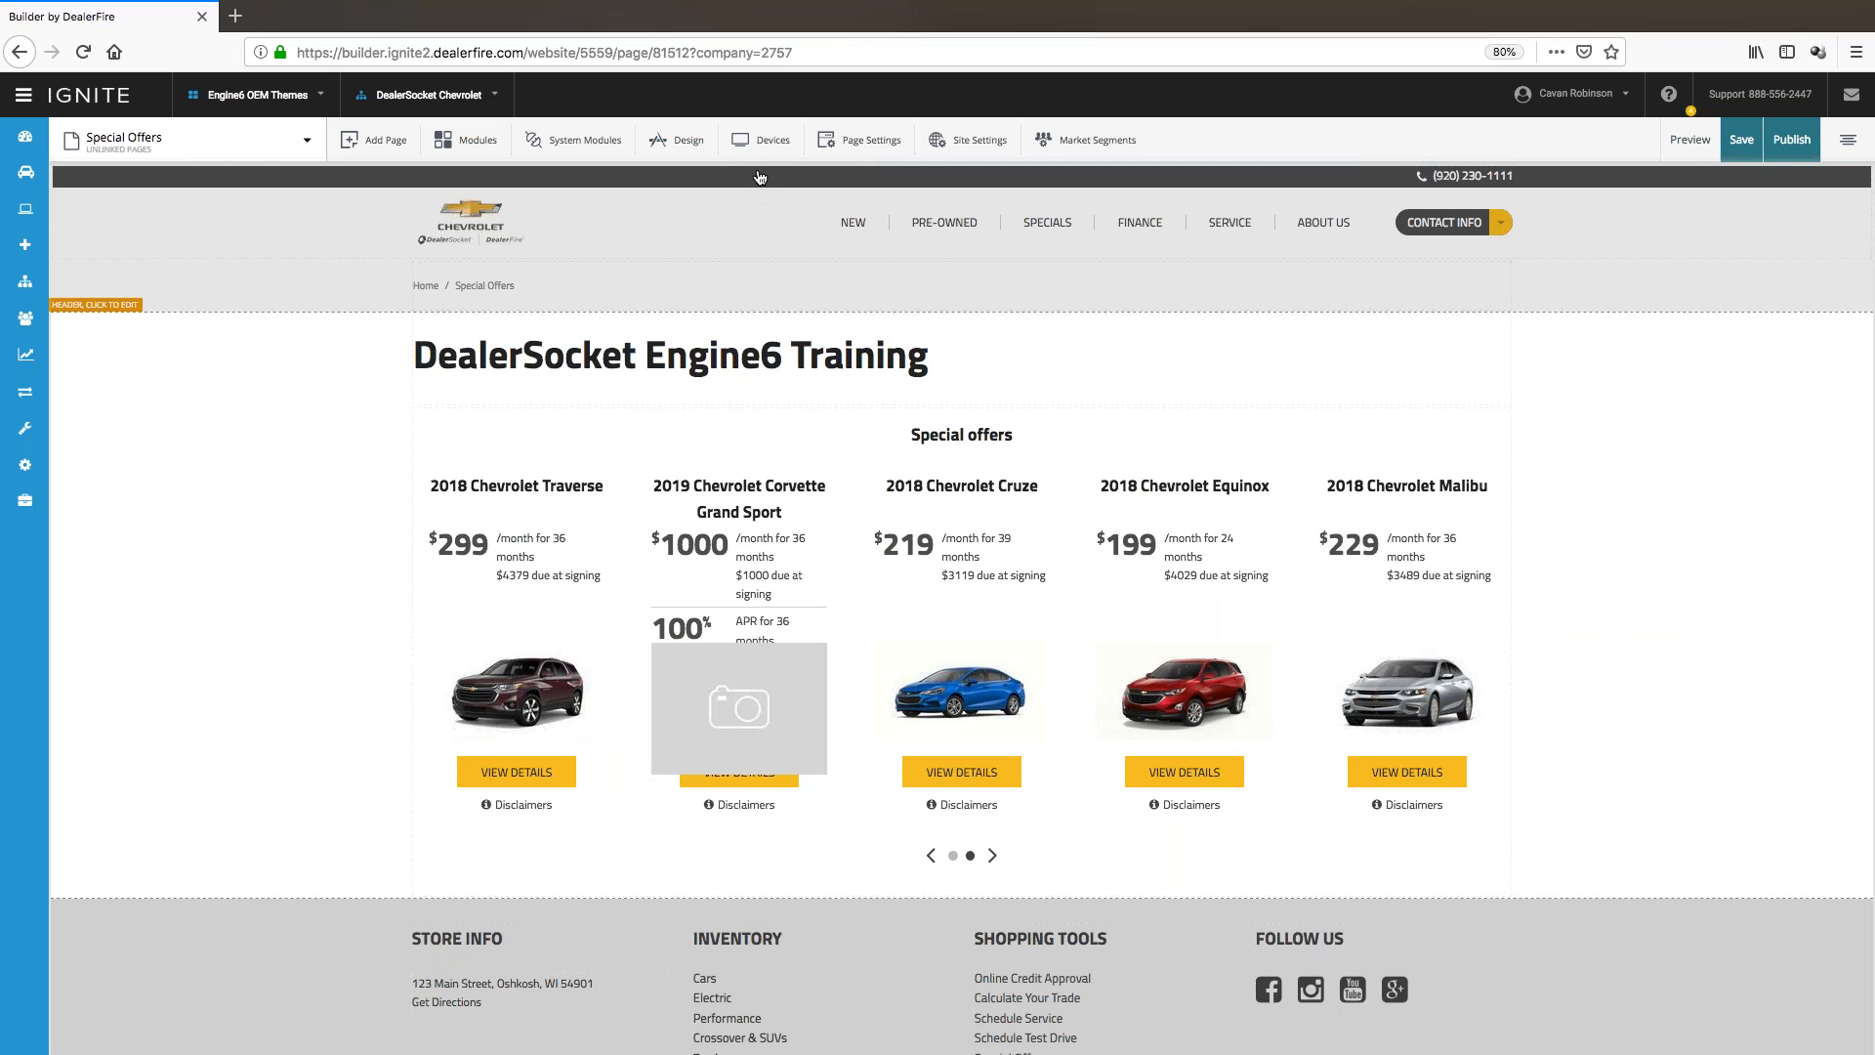
- Switch to the Tablet view and set its H1 font size to 25px in the heading styles
left_click(765, 137)
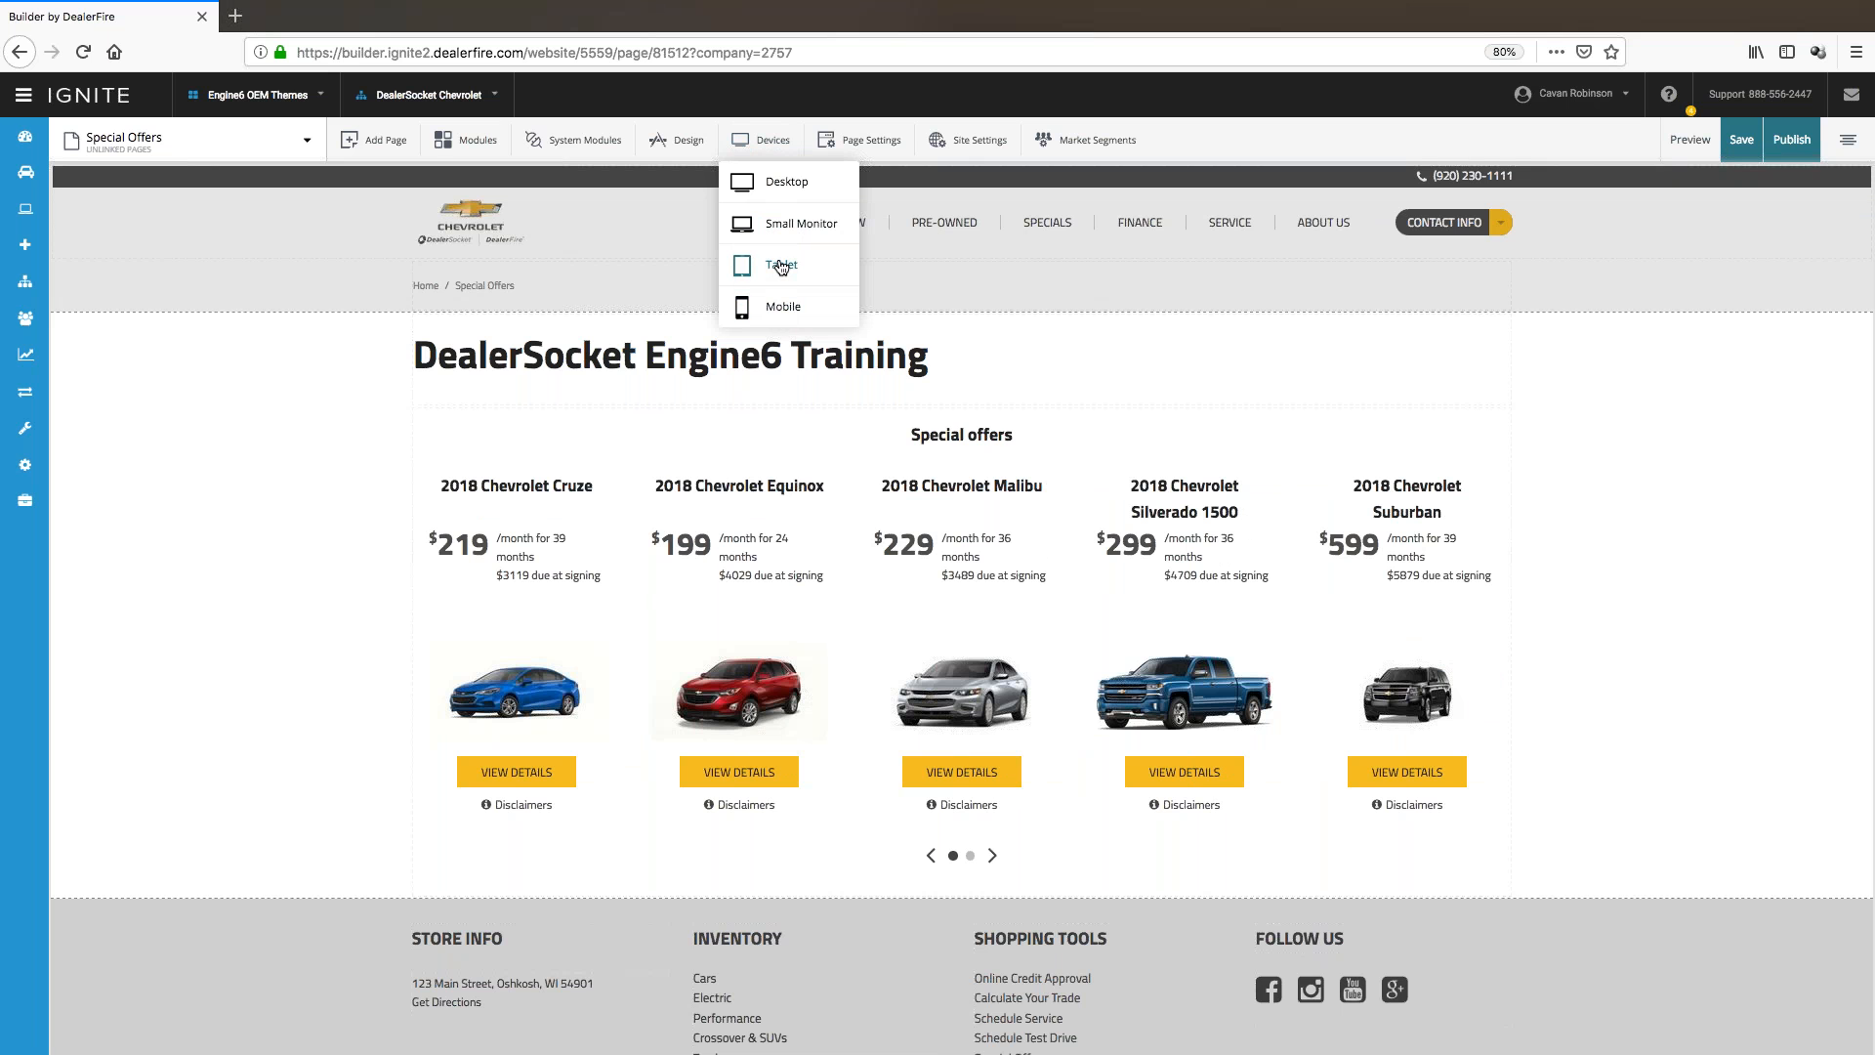
left_click(781, 264)
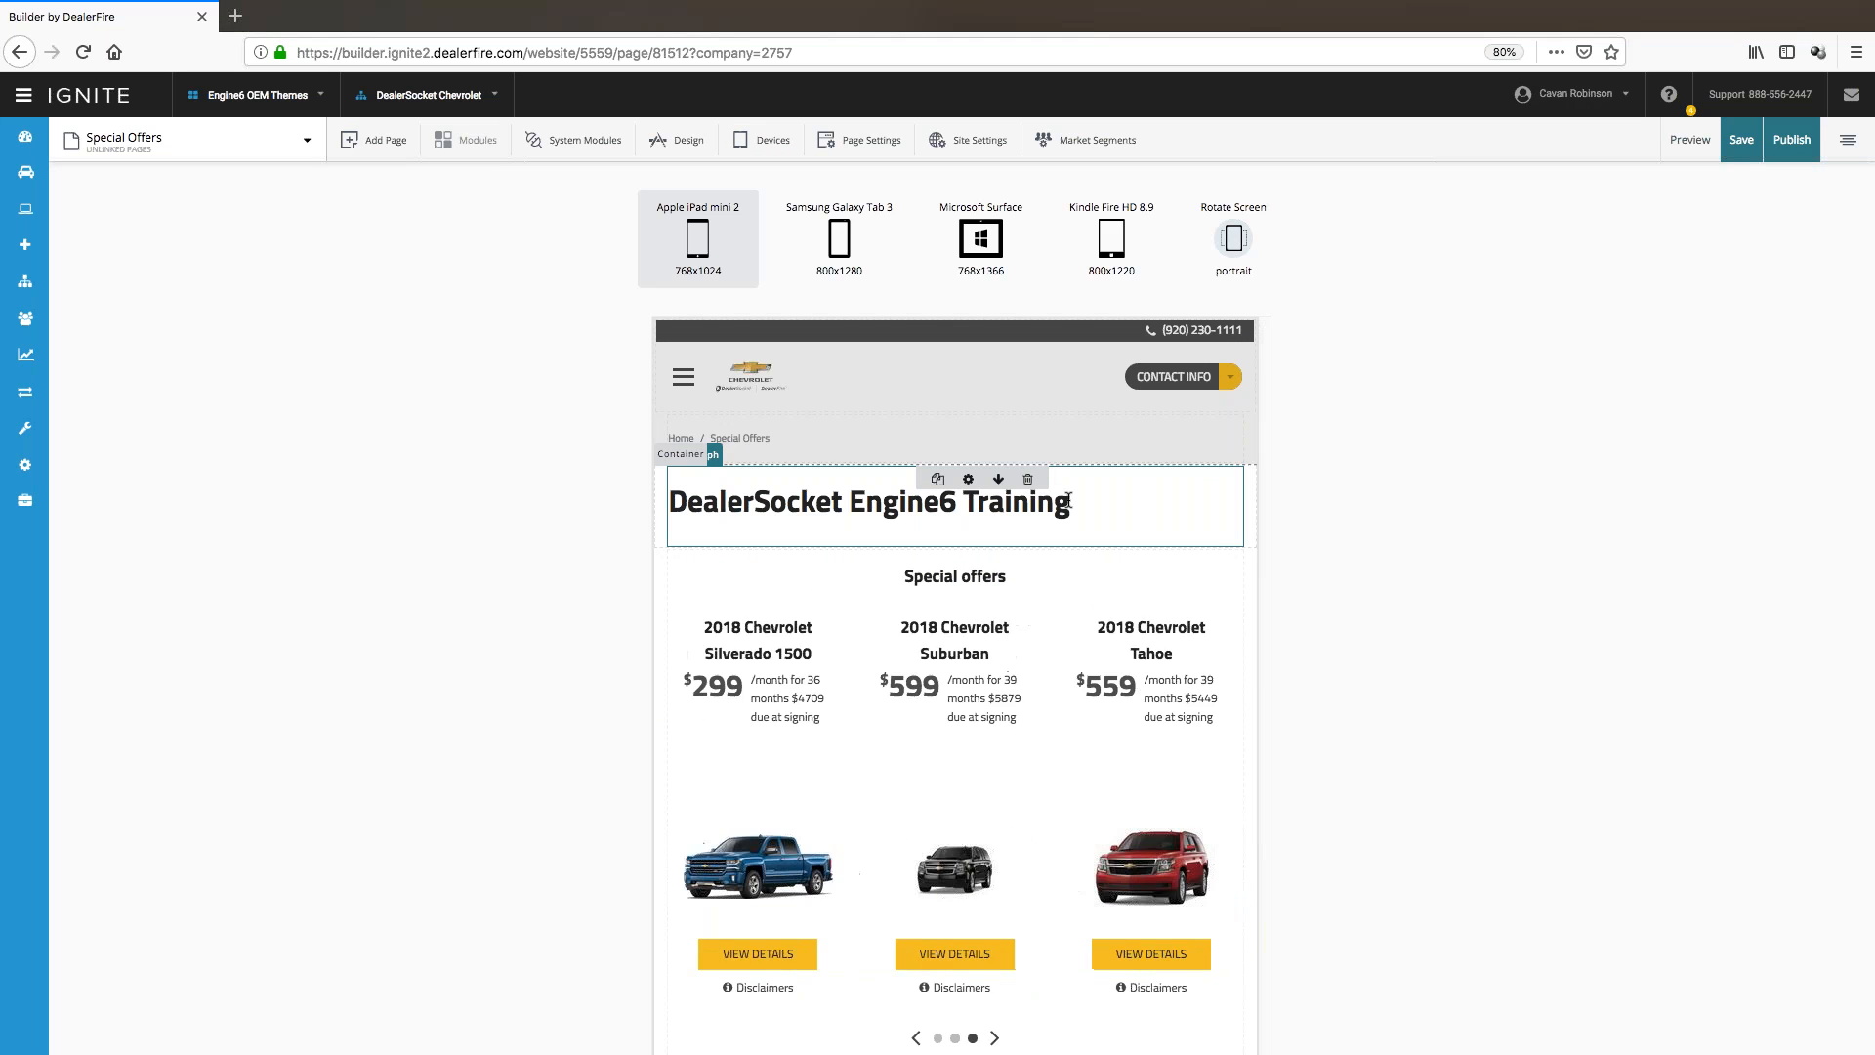
left_click(677, 140)
left_click_drag(1738, 191, 1587, 181)
left_click(1490, 395)
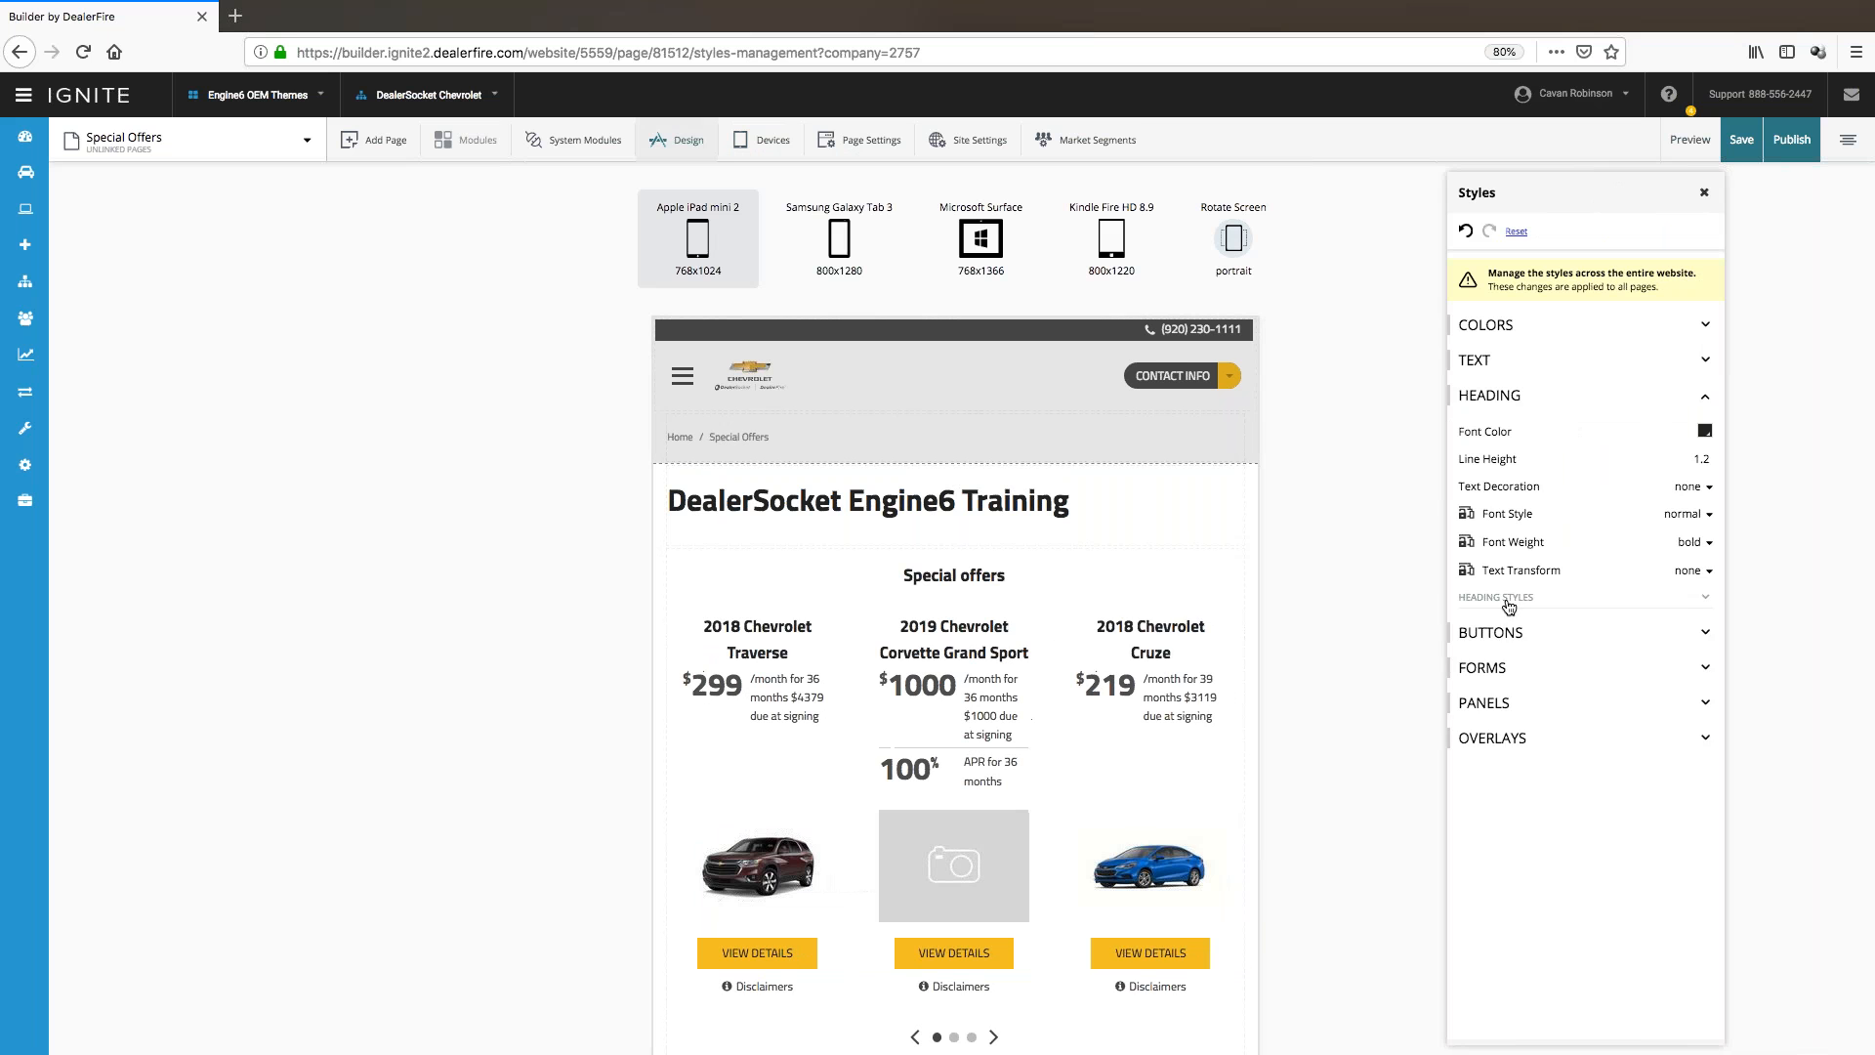
left_click(1509, 598)
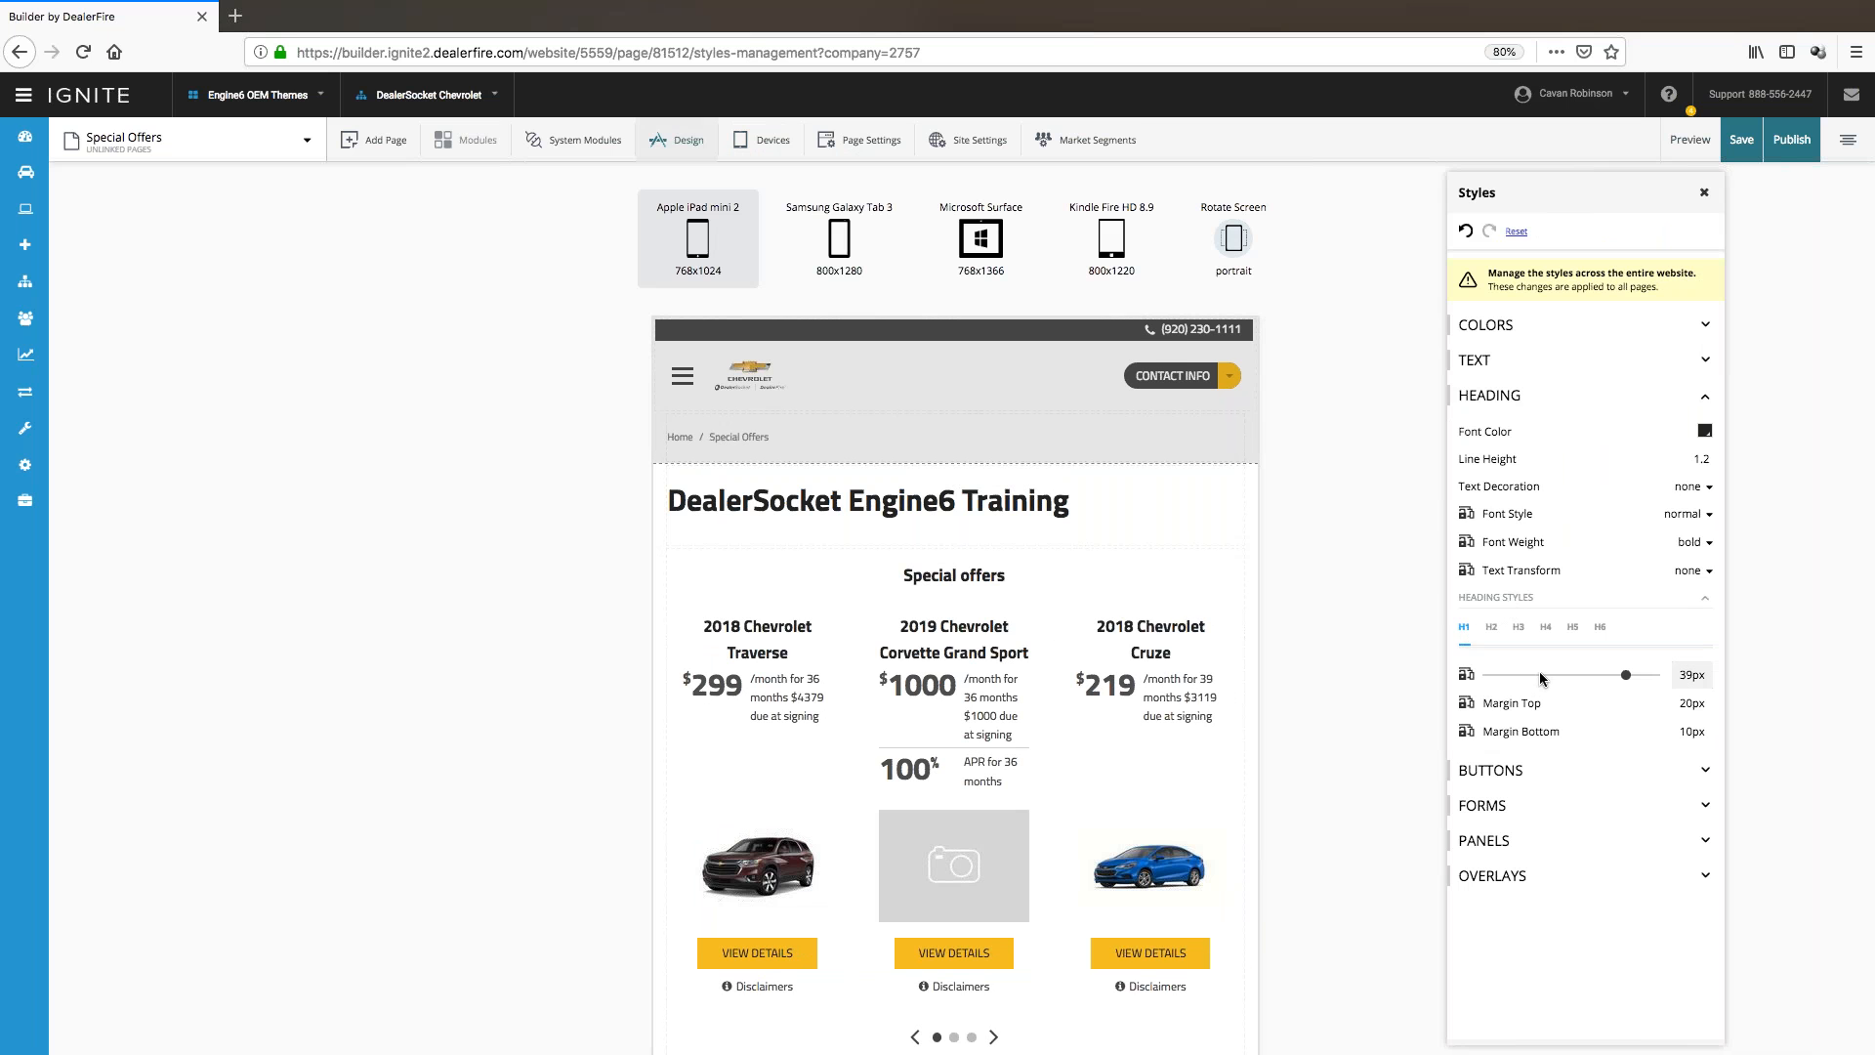
left_click_drag(1618, 674, 1578, 673)
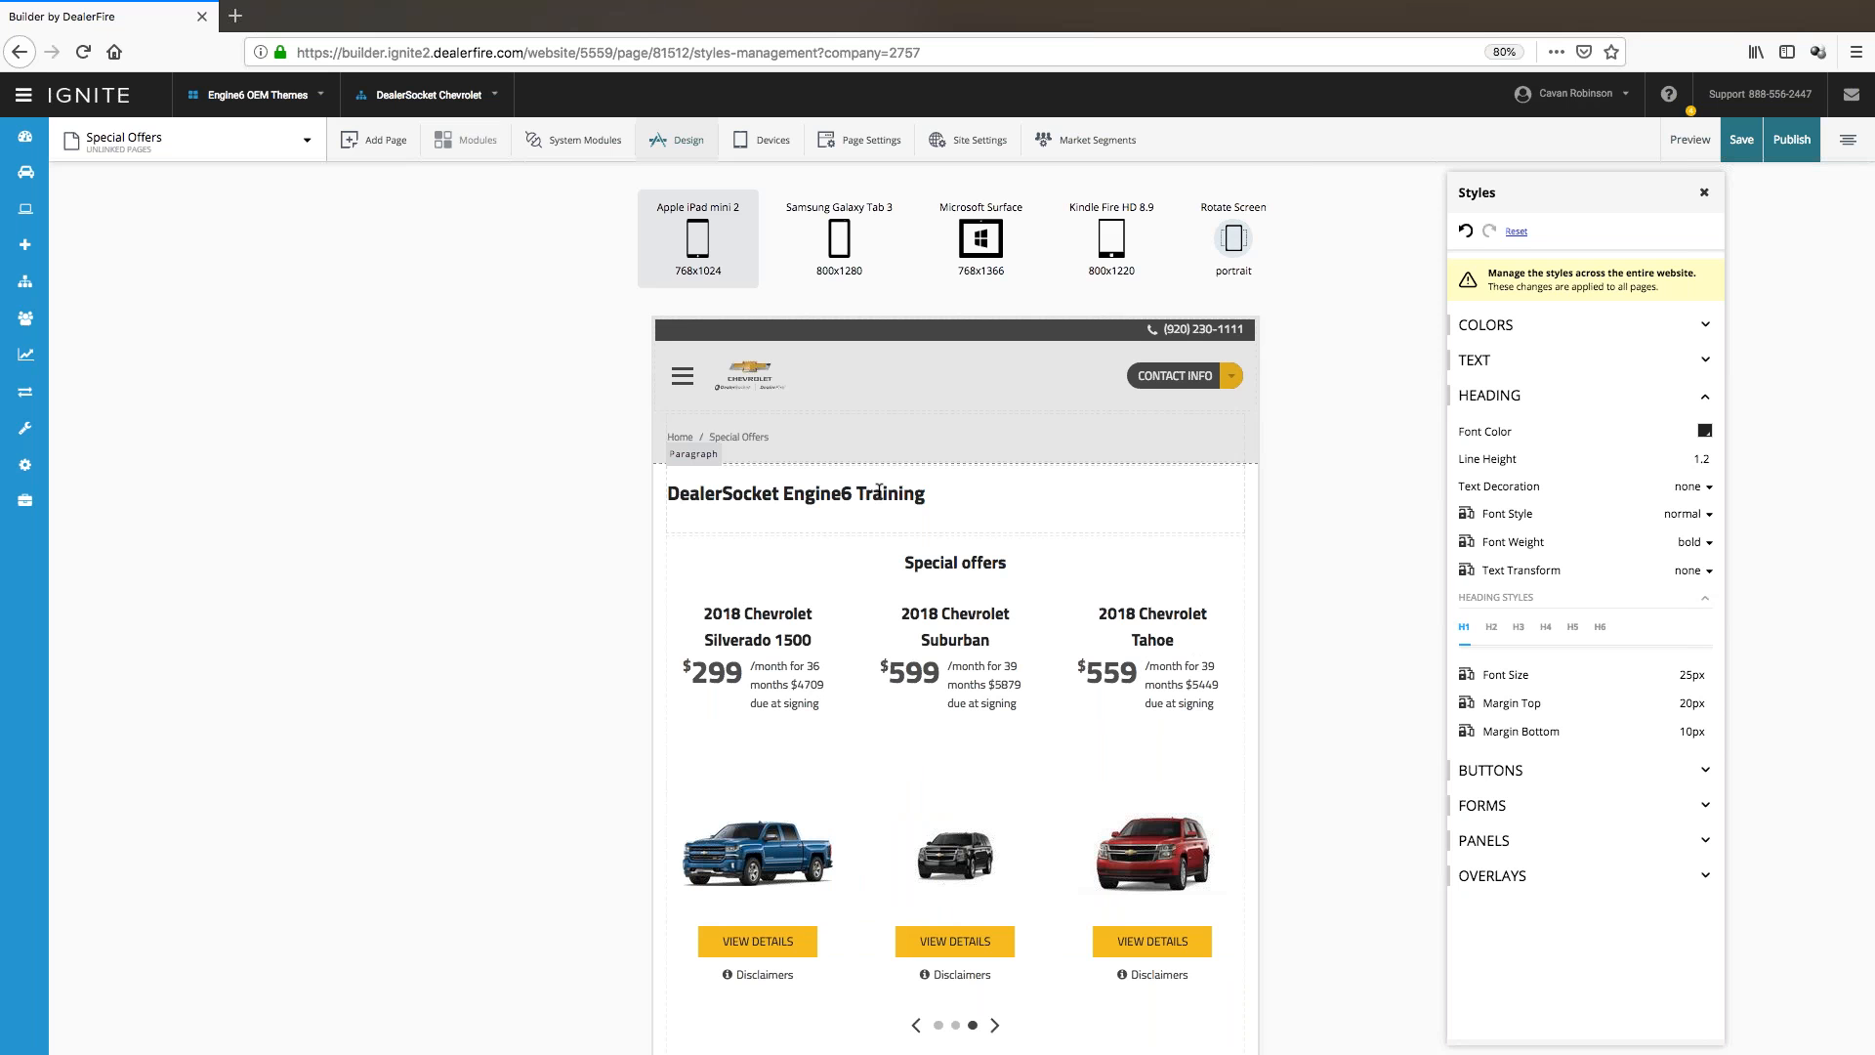
left_click(1566, 675)
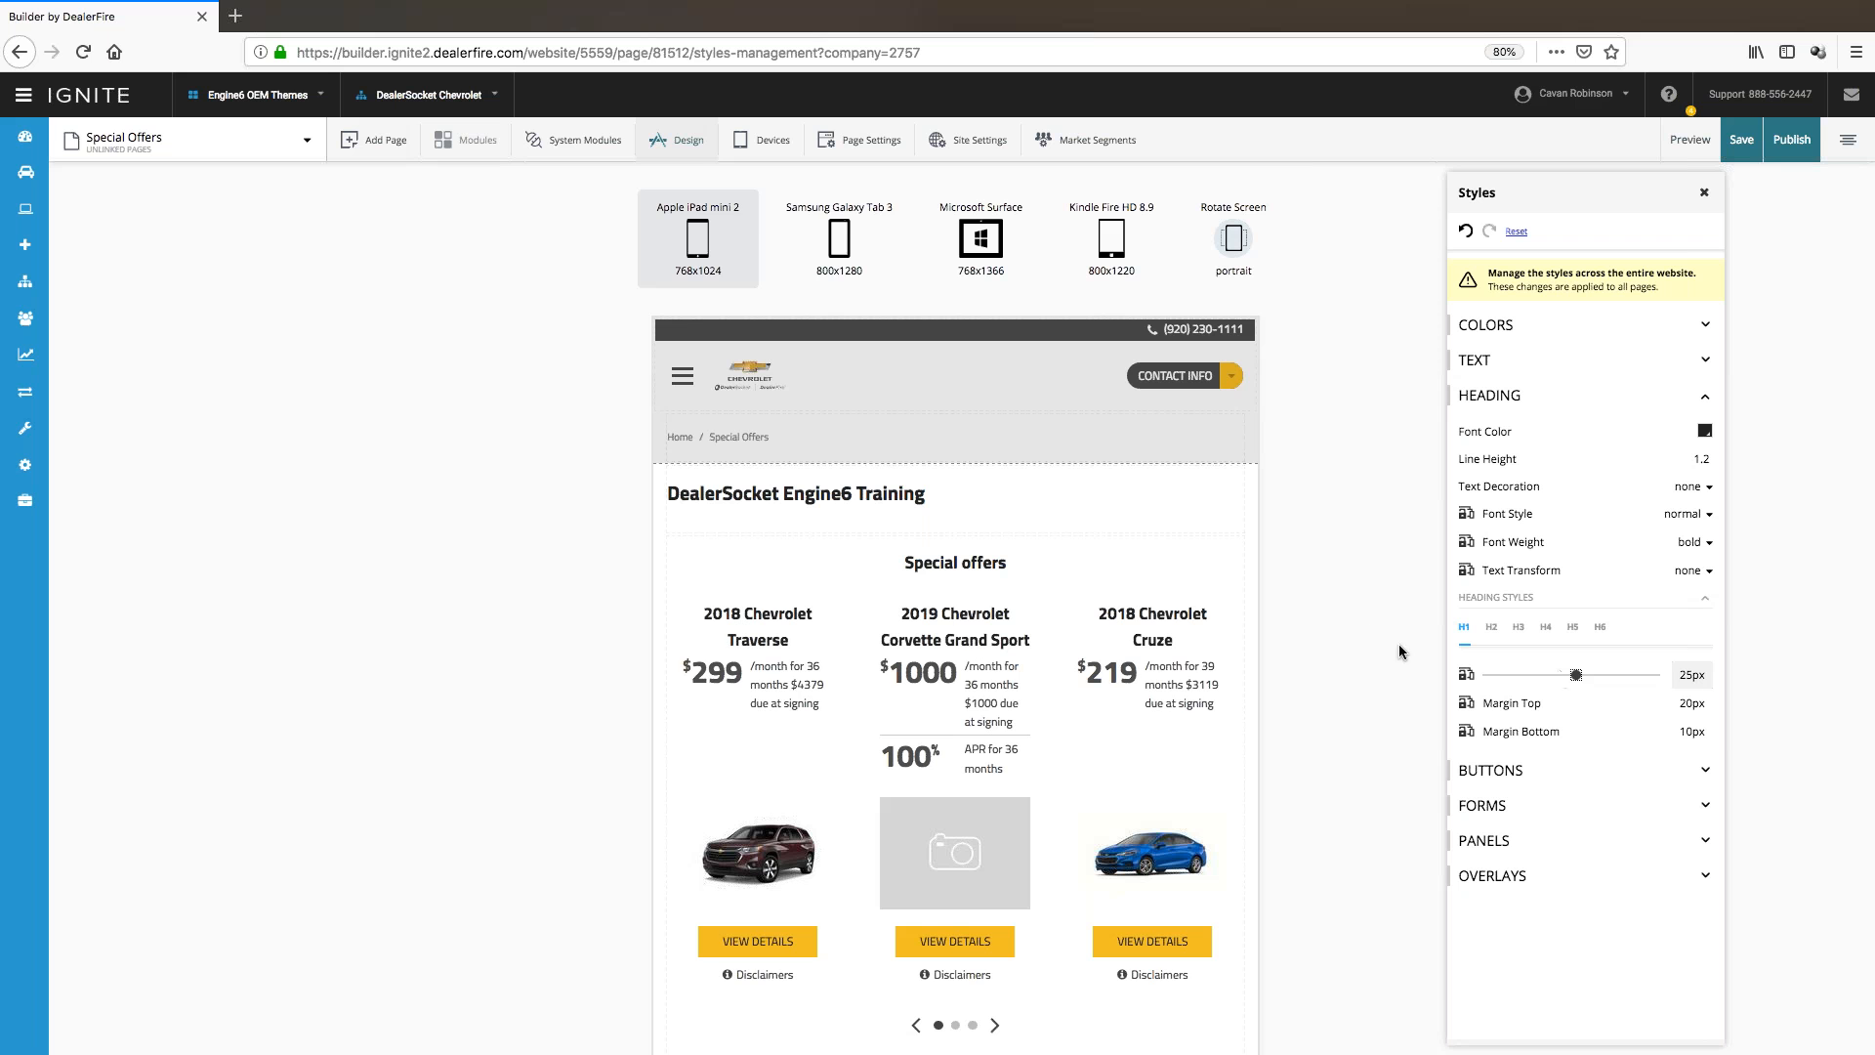
- Switch to the Mobile view and set its H1 font size to 20px
left_click(767, 139)
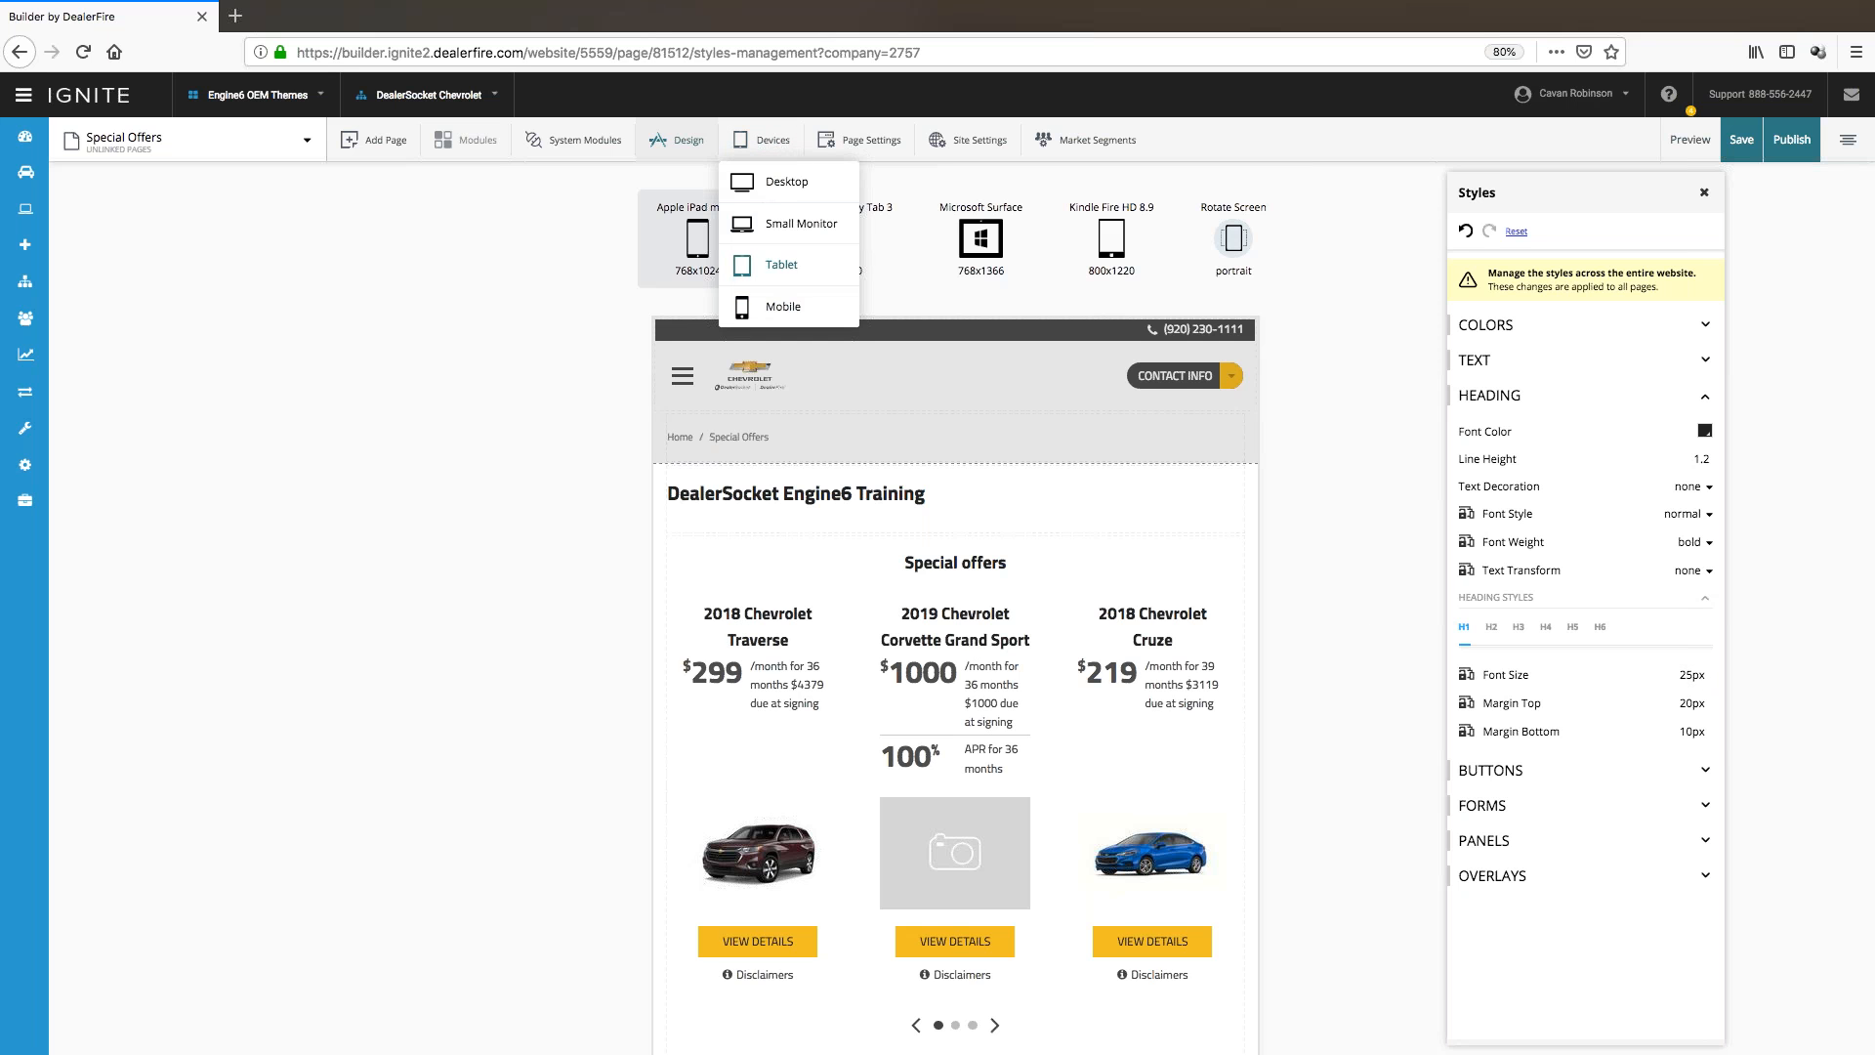
left_click(779, 305)
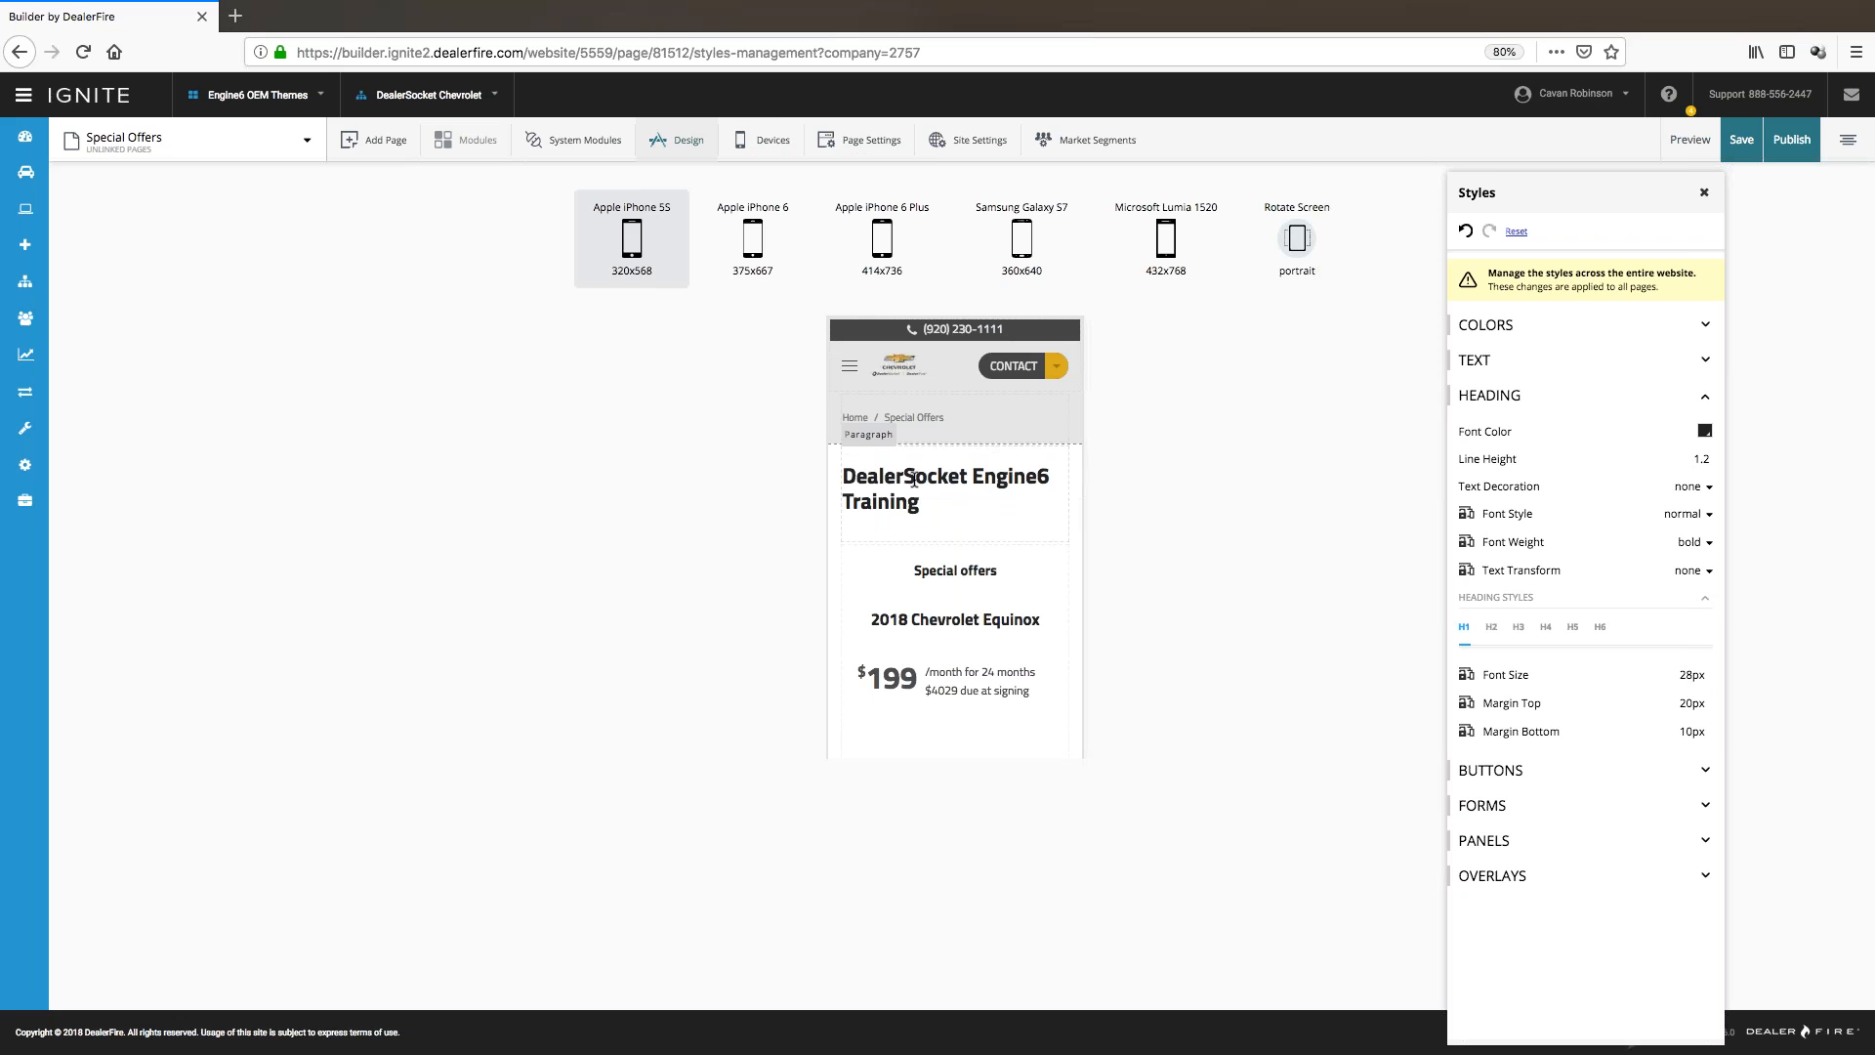
left_click(969, 477)
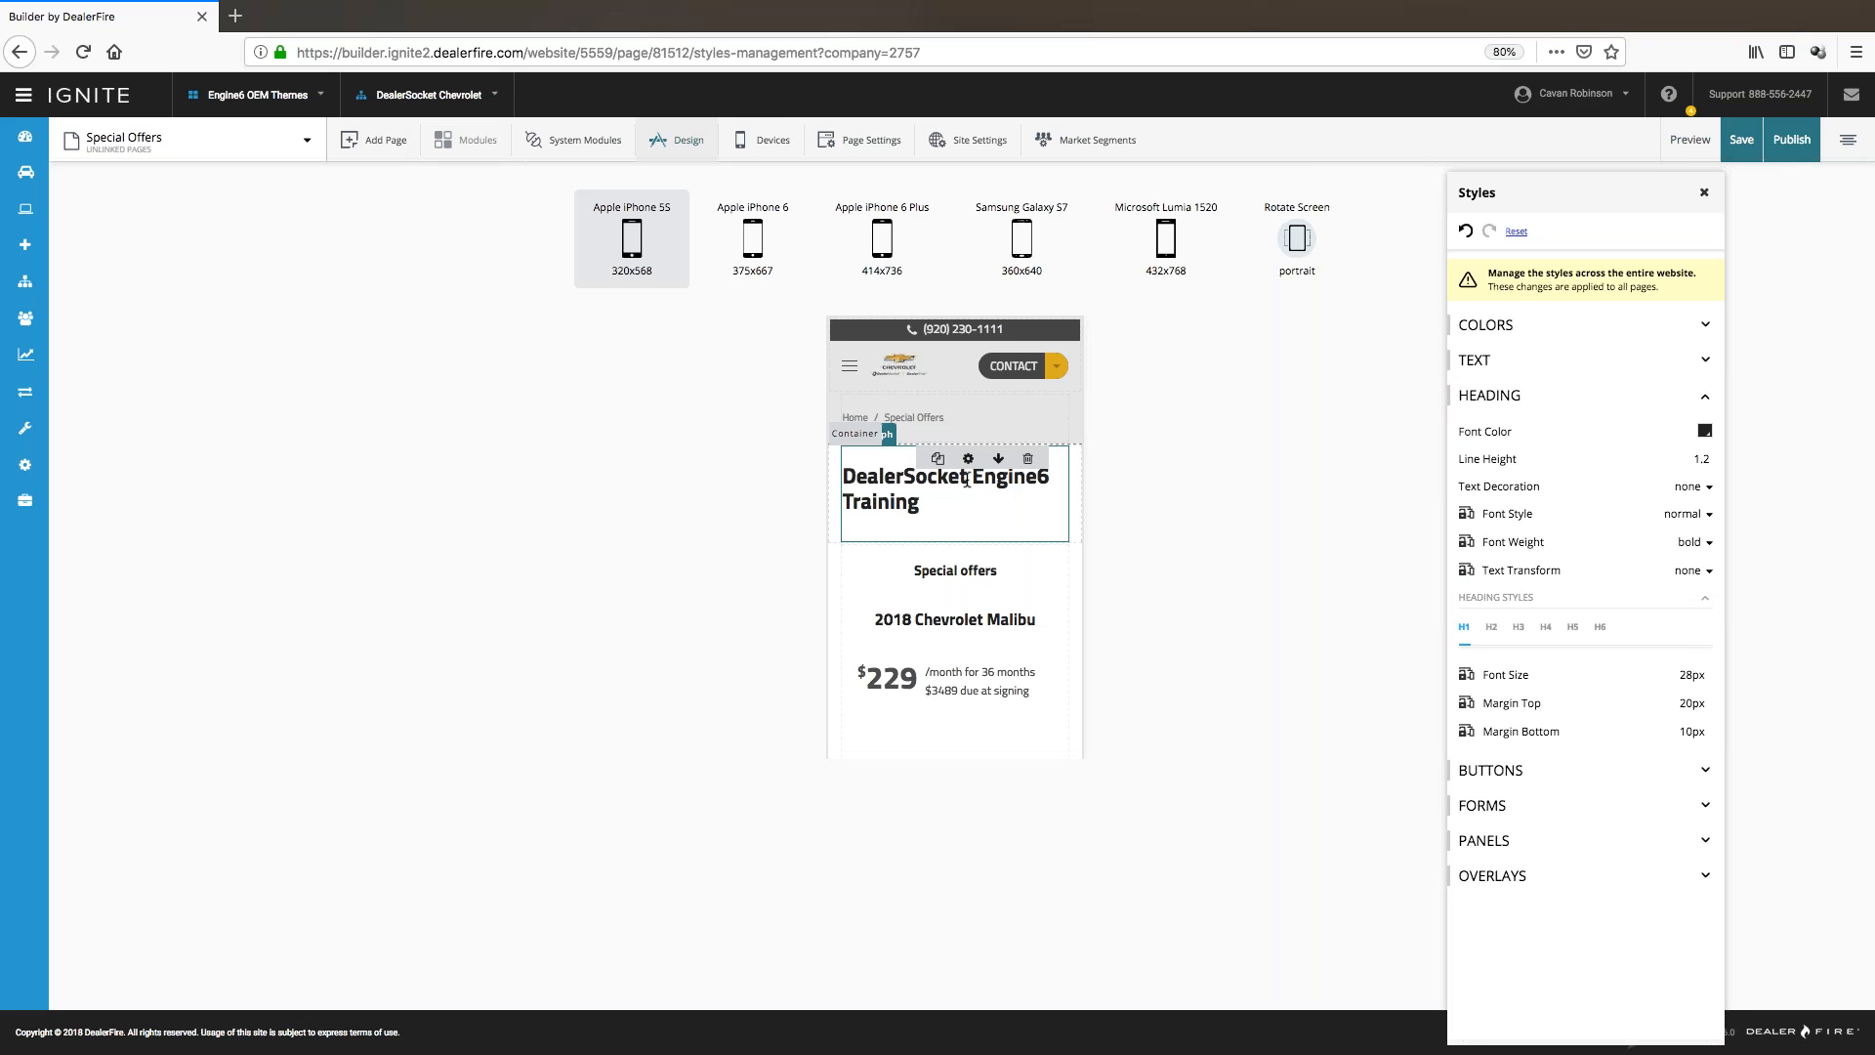
mouse_move(1568, 672)
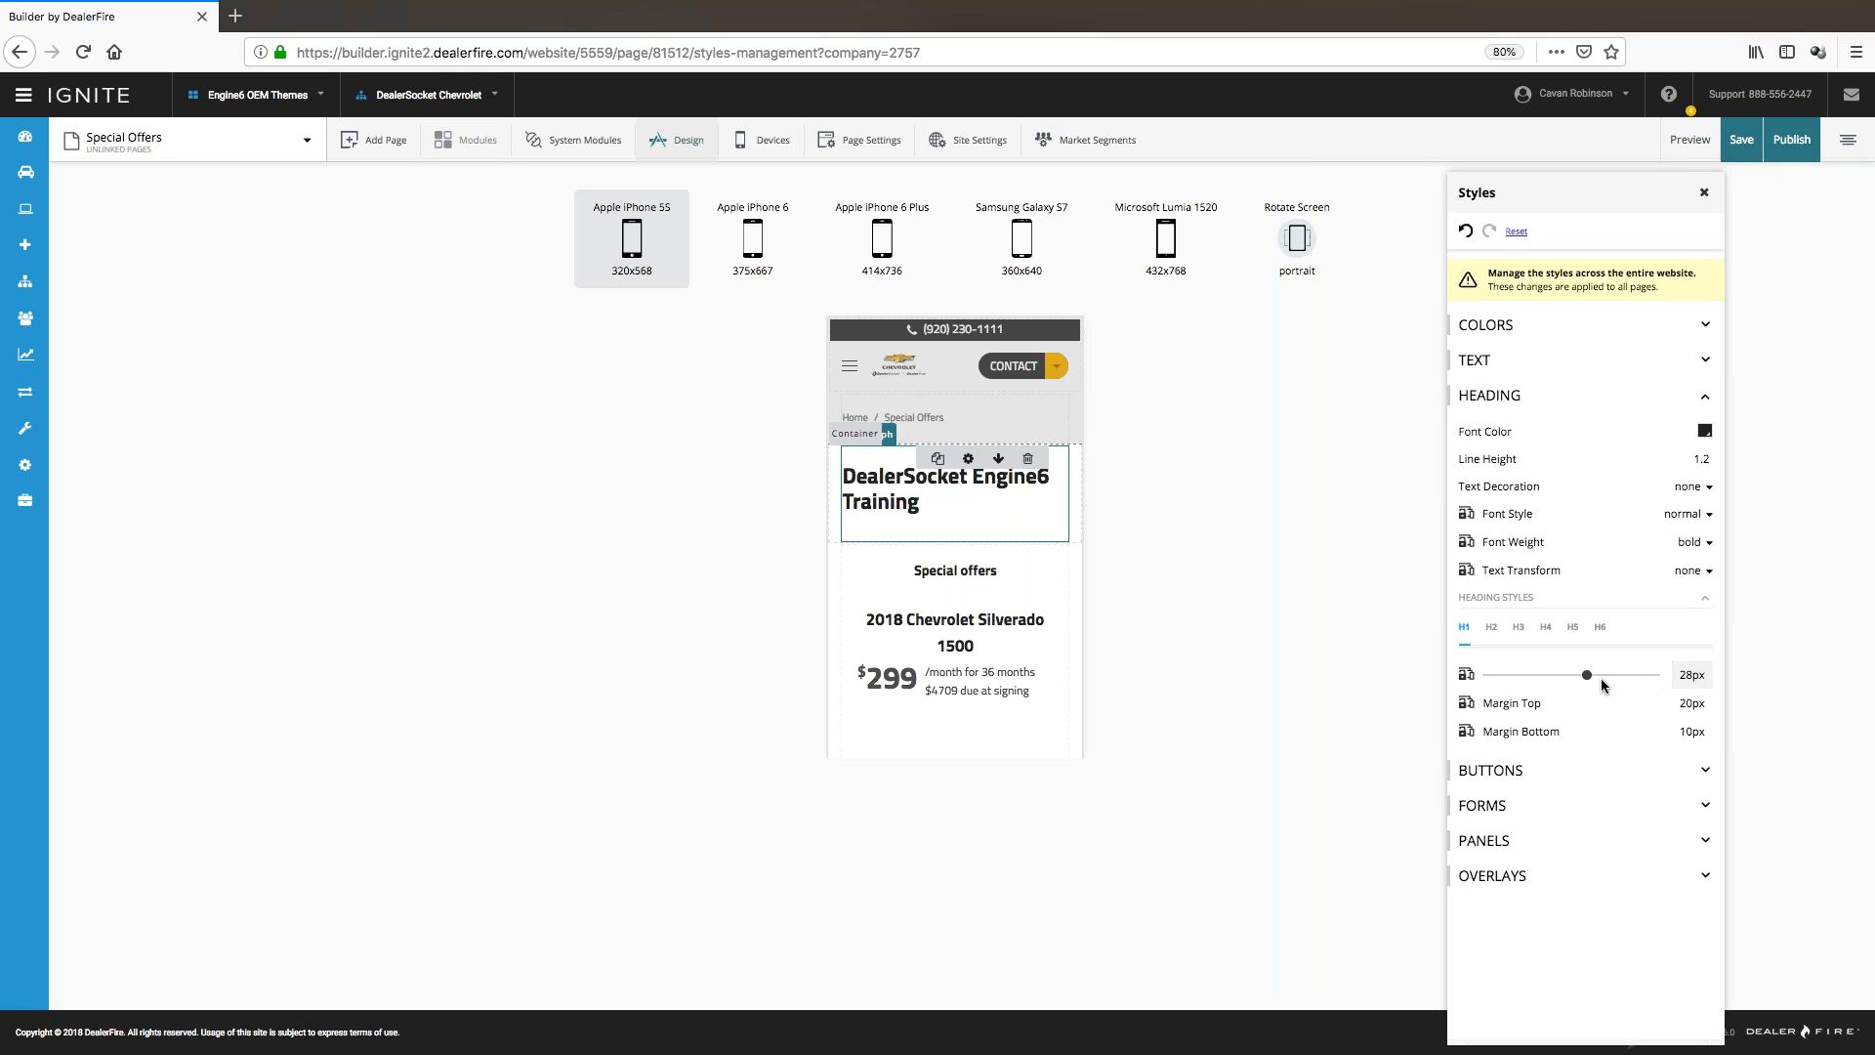
left_click_drag(1587, 675, 1558, 675)
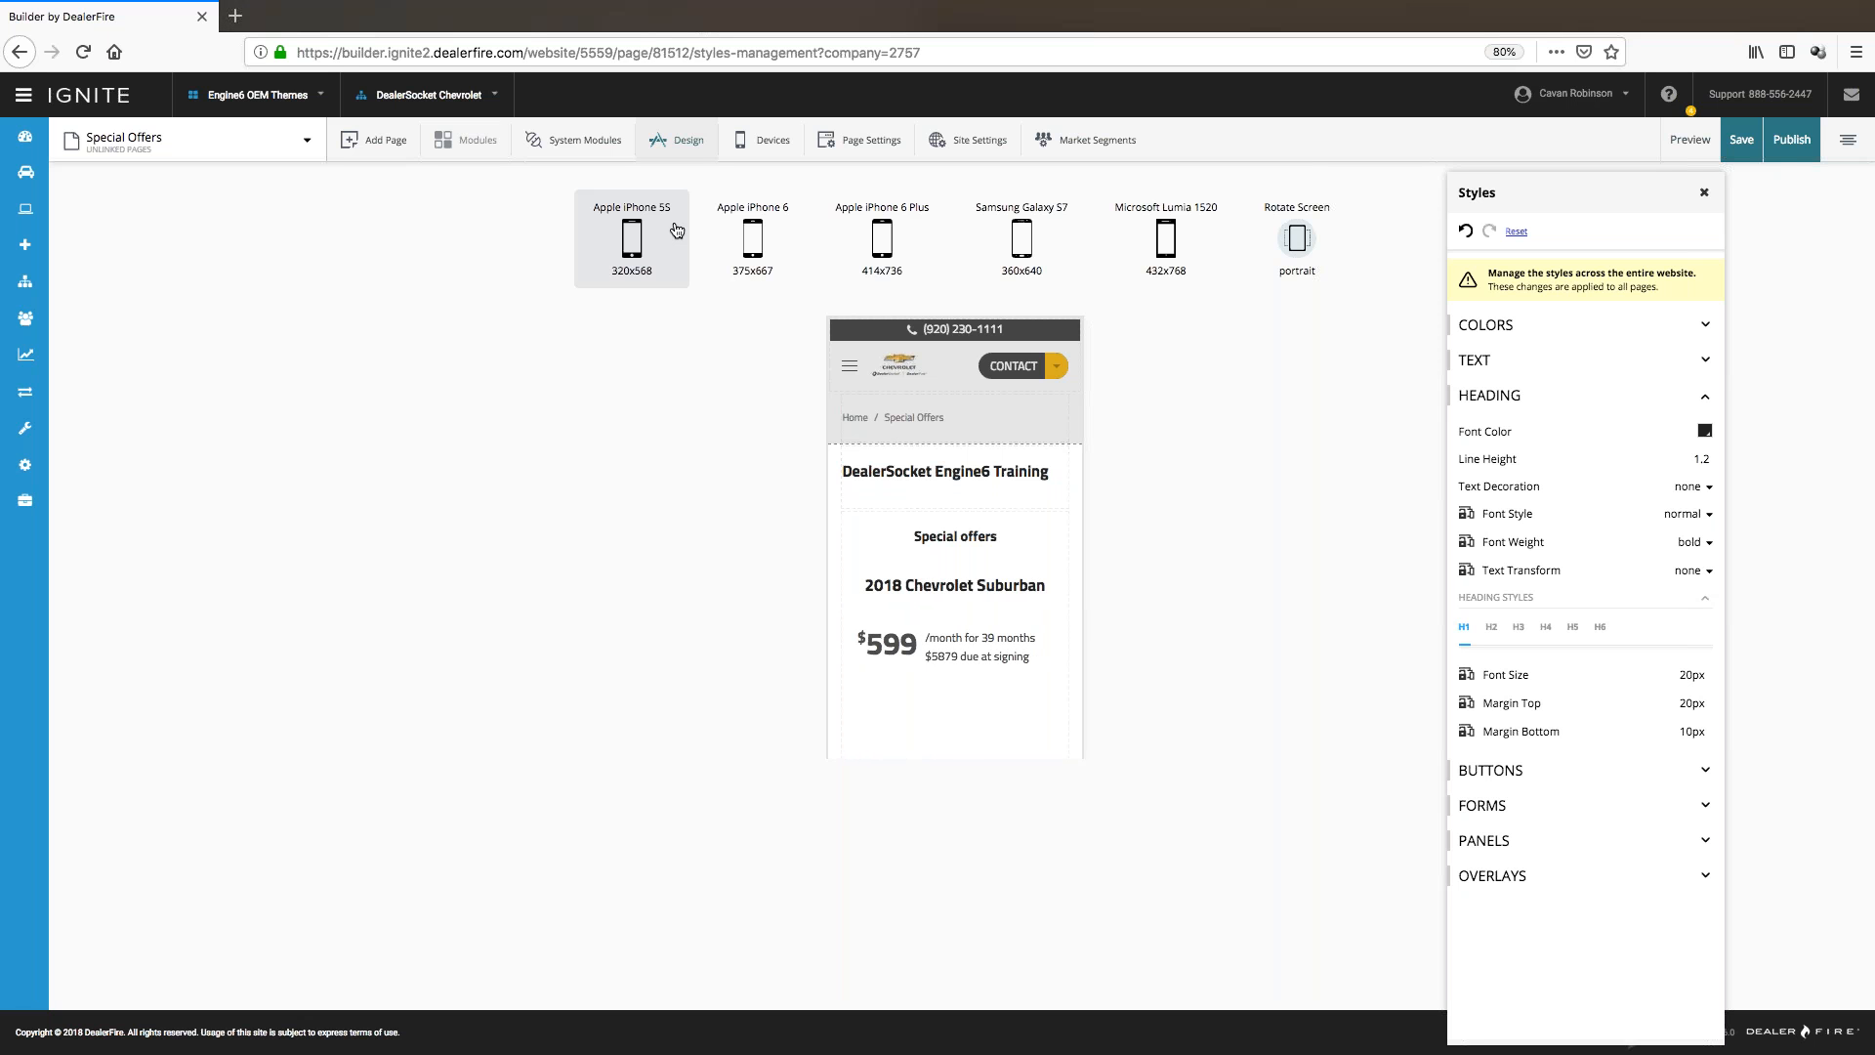
left_click(1504, 676)
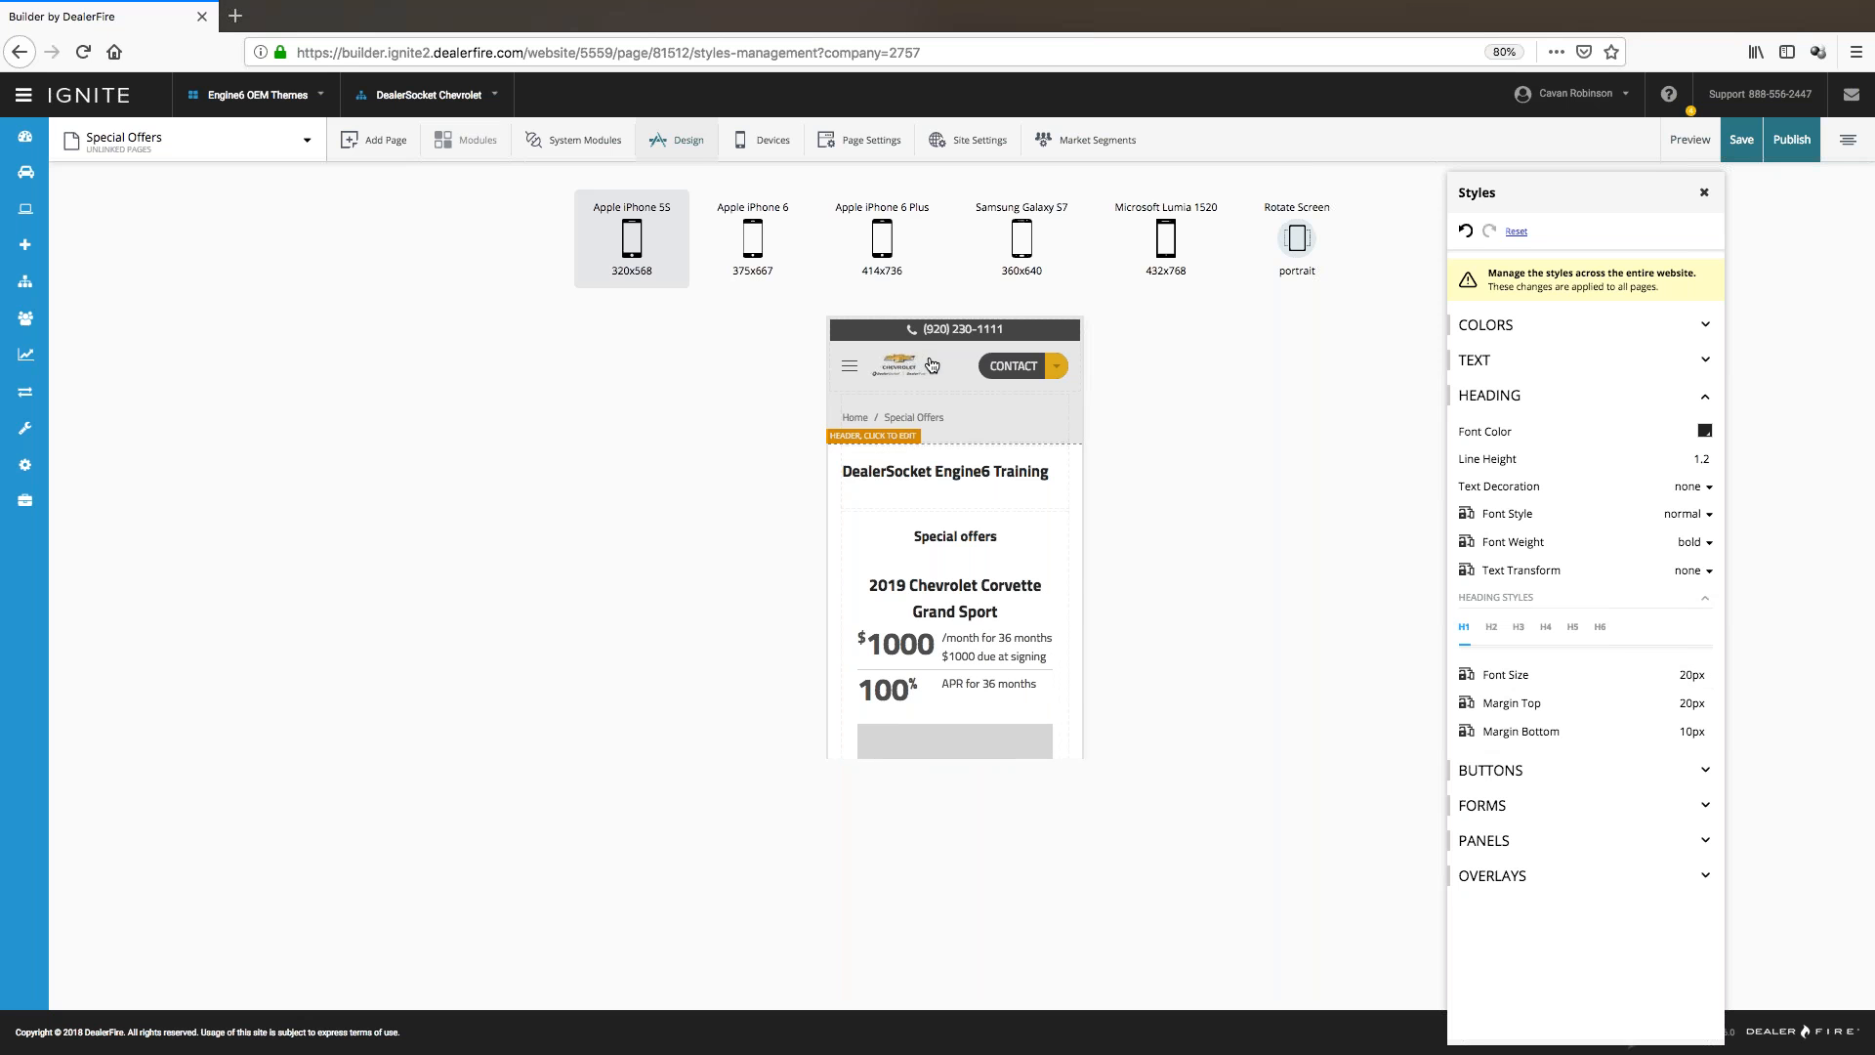
- Return to the Desktop view and change the DealerSocket Engine6 Training title to Normal format with font size 28
left_click(750, 143)
left_click(769, 182)
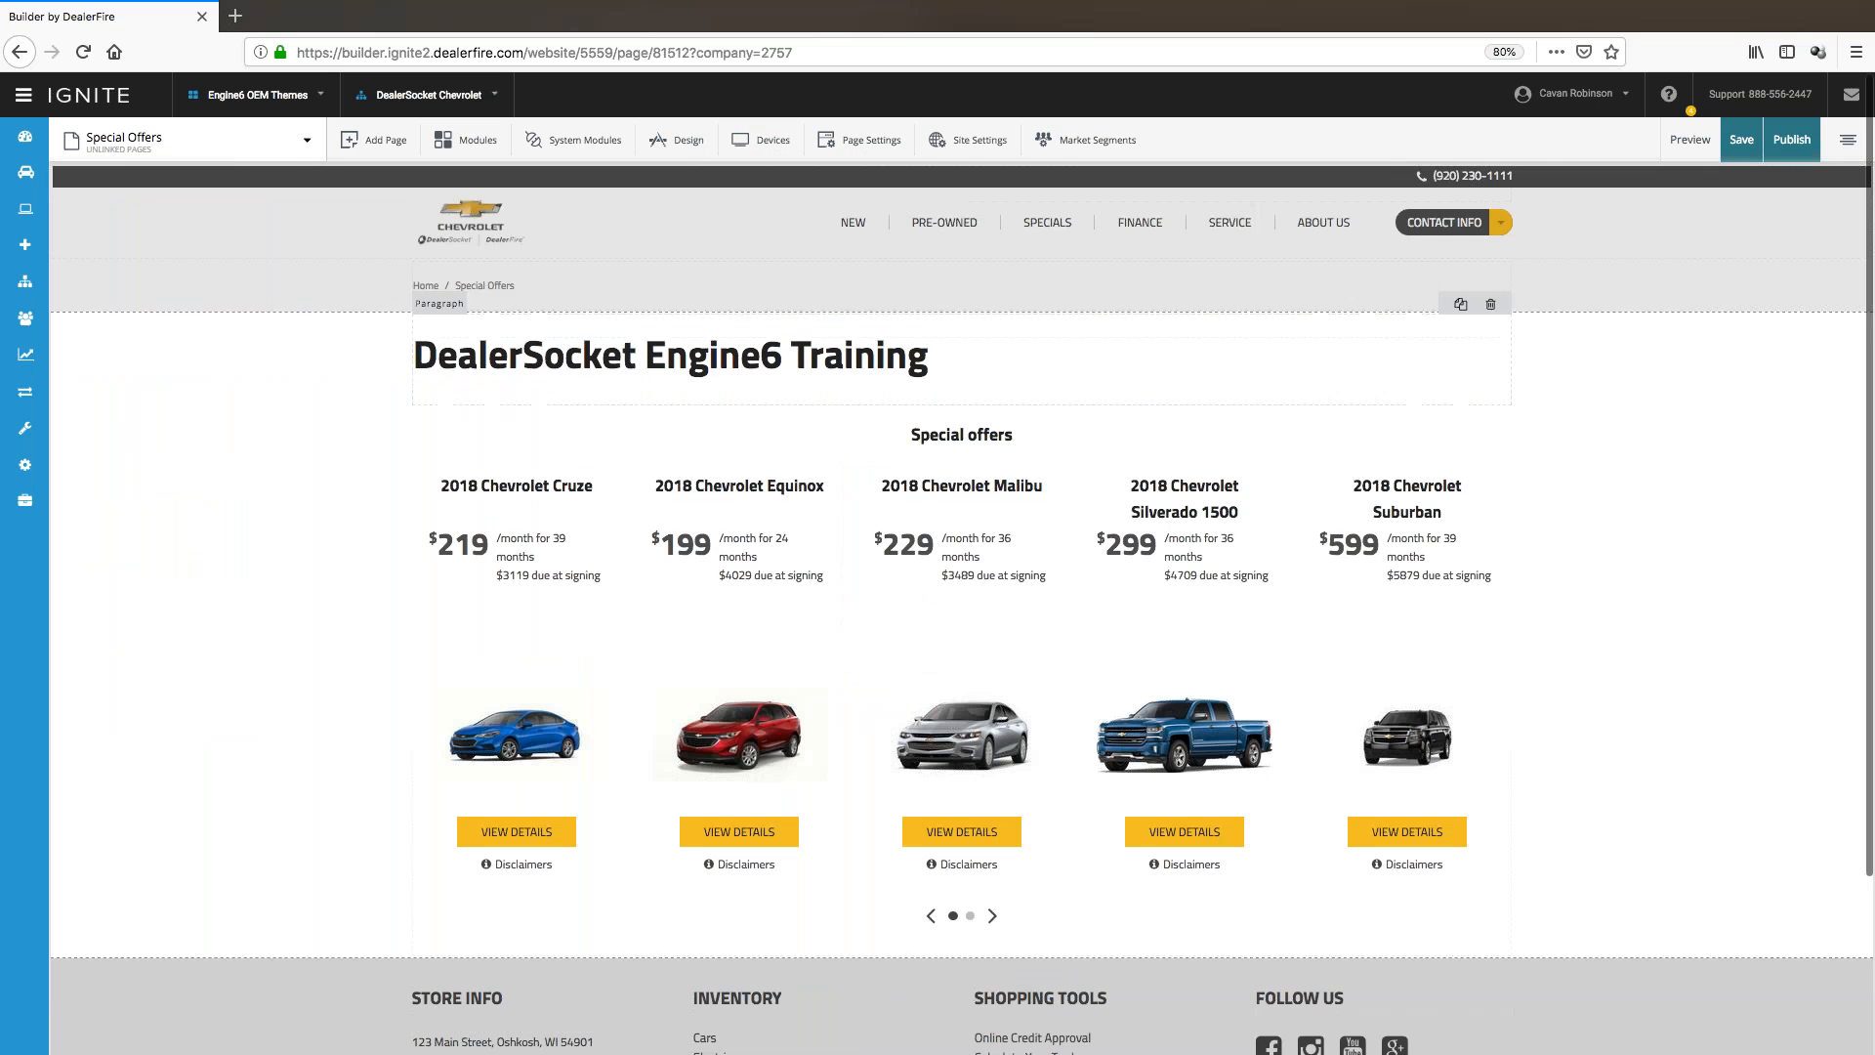
triple_click(426, 355)
left_click(606, 298)
left_click(520, 306)
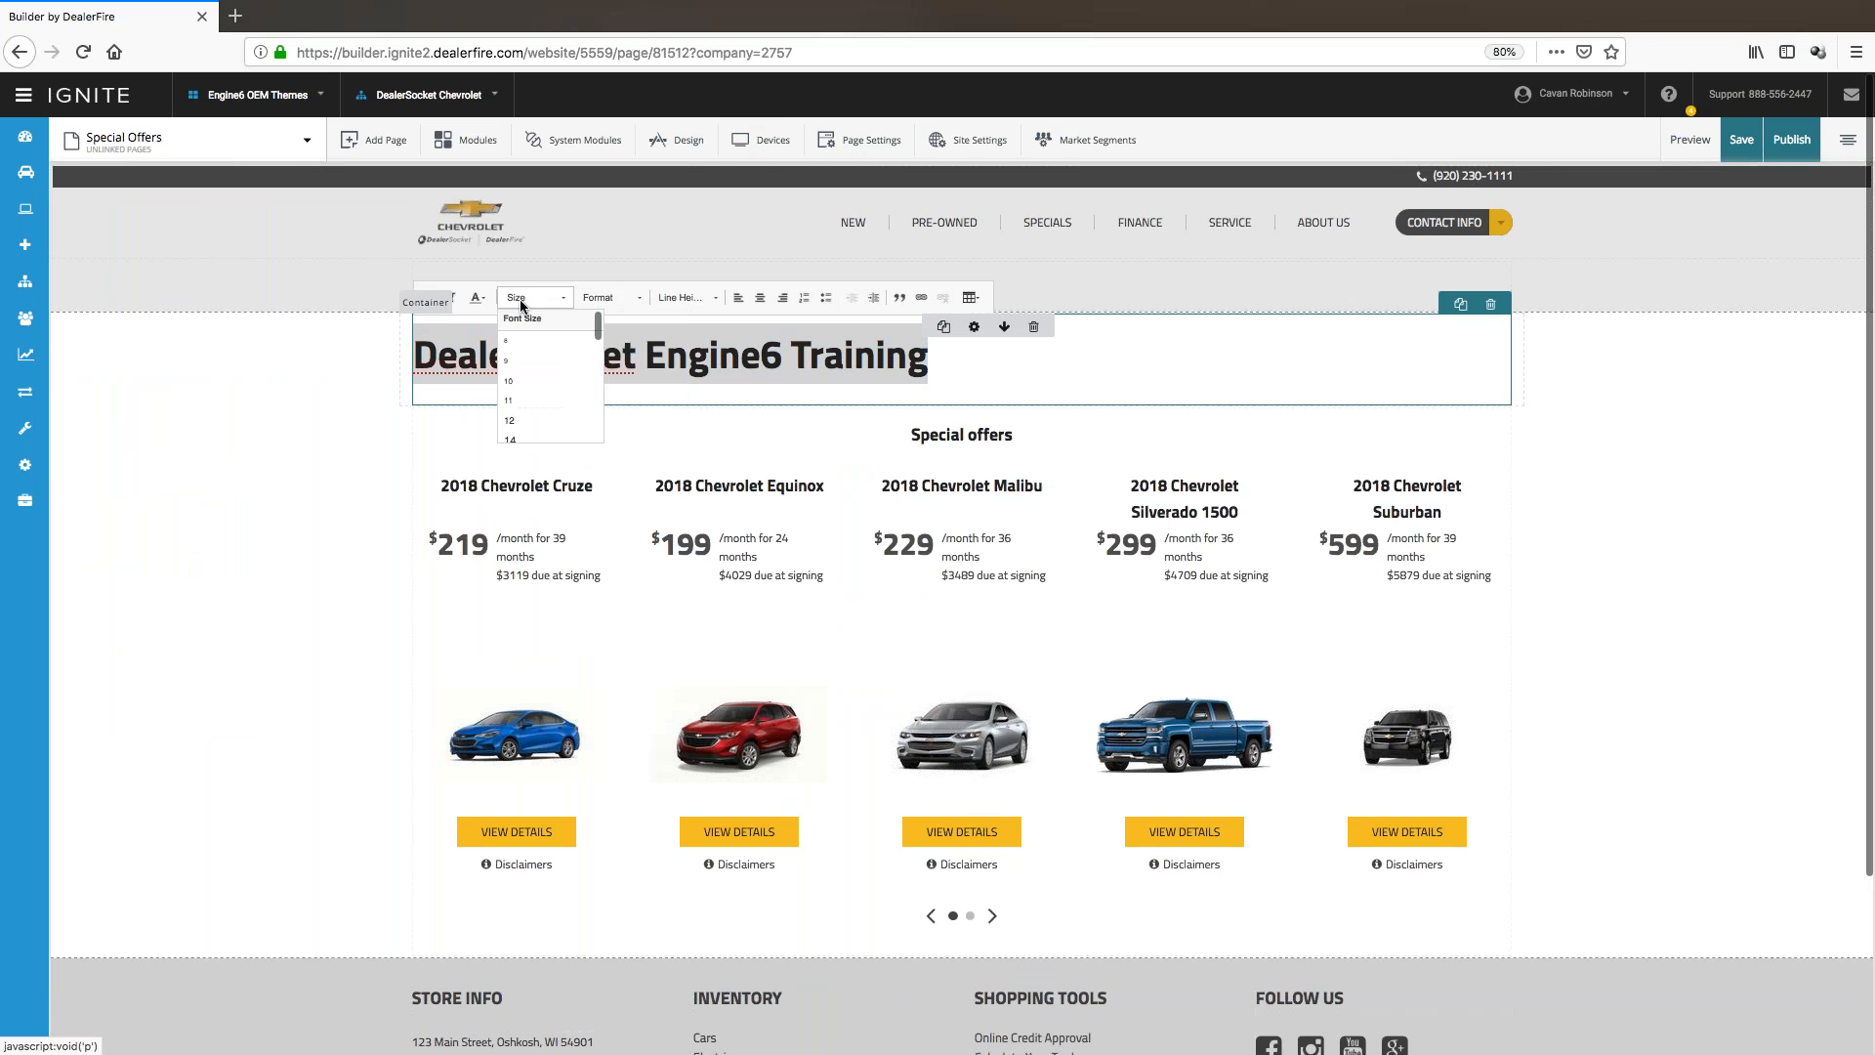
scroll(524, 410, "down", 1)
scroll(526, 420, "down", 3)
scroll(526, 391, "up", 2)
left_click(518, 366)
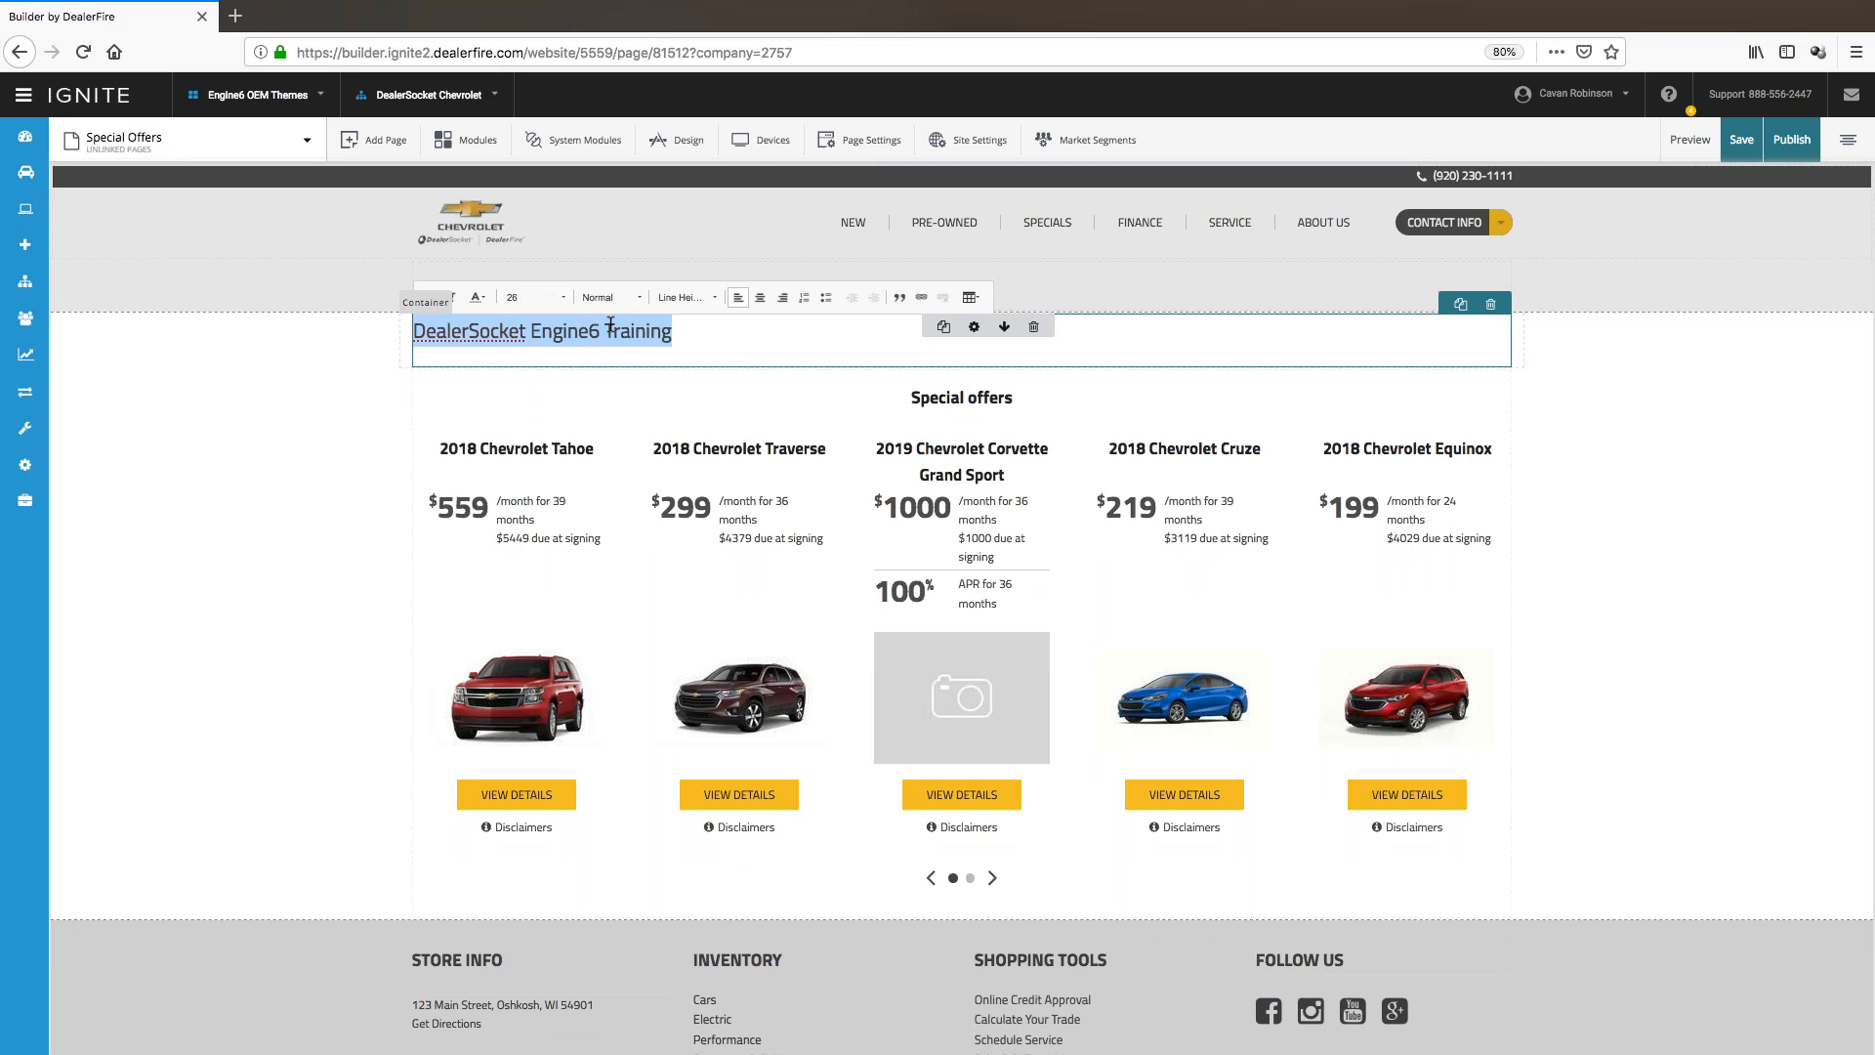
- Enlarge the title text with a much bigger inline font size and leave text editing
left_click(535, 297)
scroll(548, 389, "down", 1)
scroll(548, 388, "down", 2)
left_click(548, 389)
left_click(318, 351)
scroll(318, 350, "up", 1)
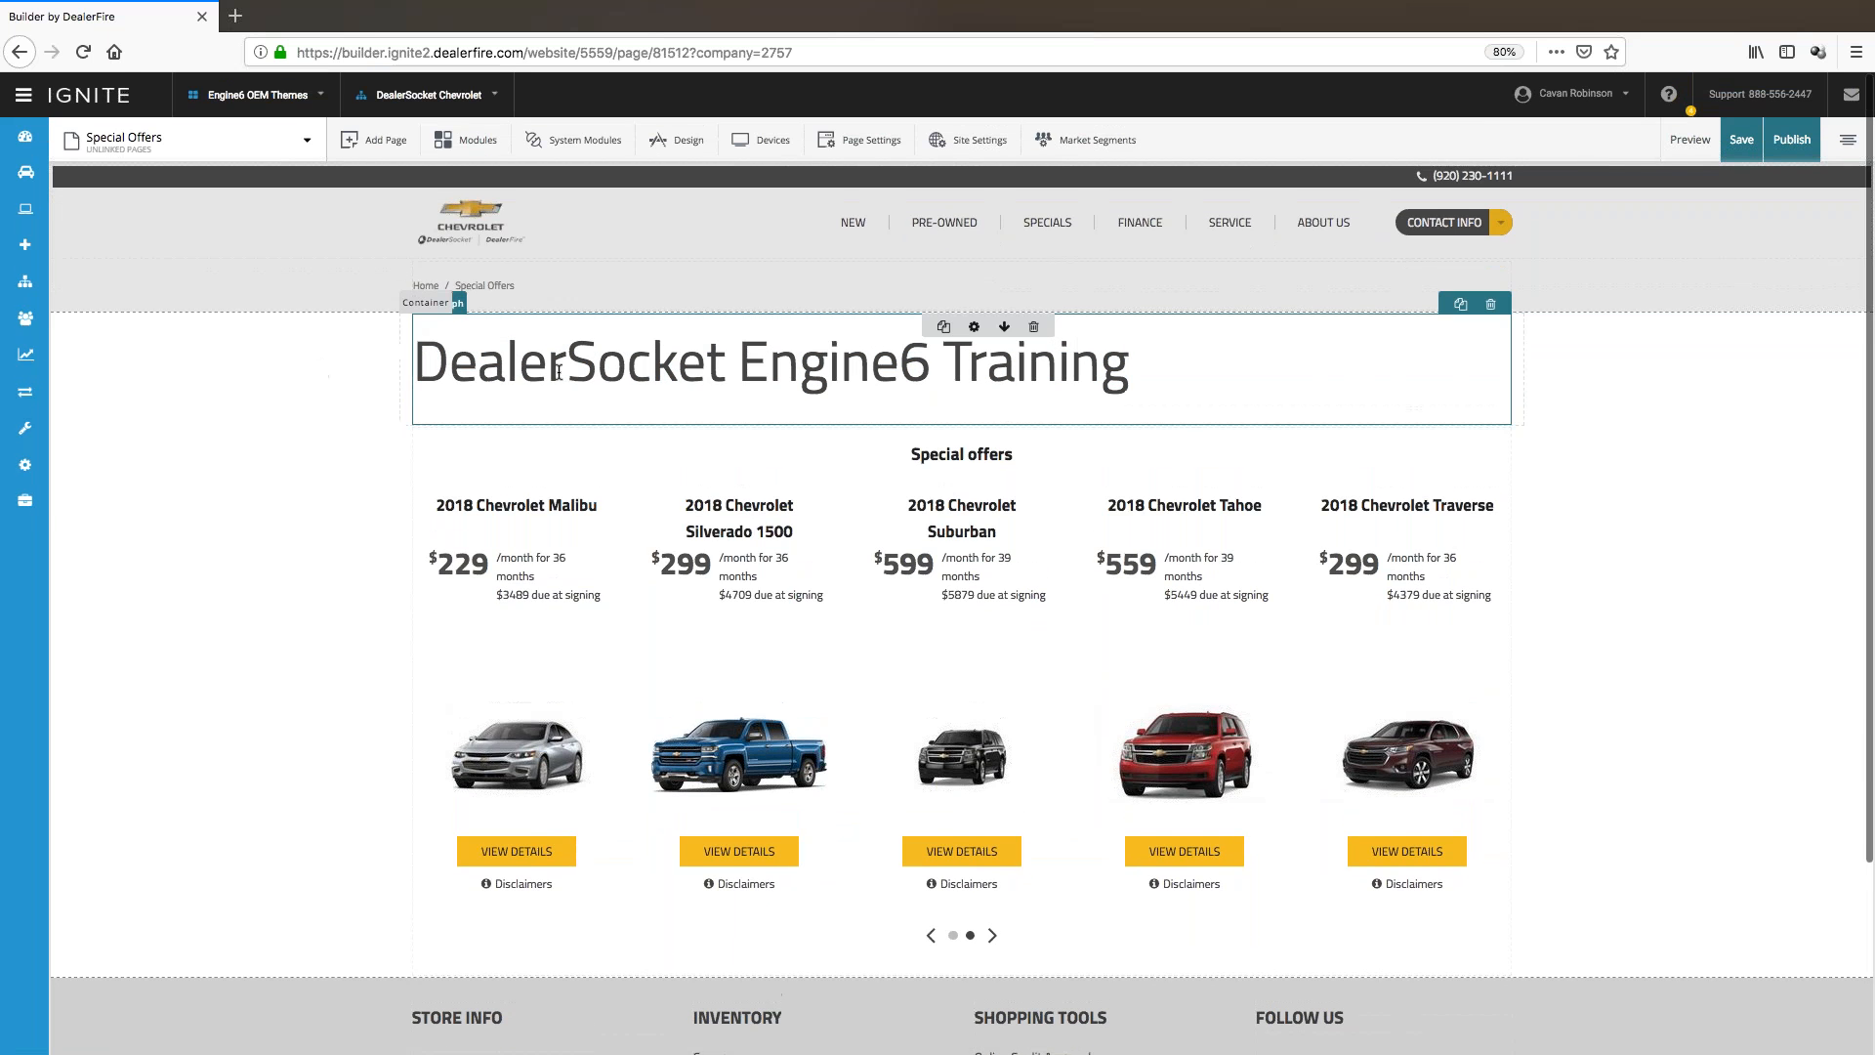
- Review the paragraph formats available for the title and the website-wide heading styles for H3 and H4
double_click(640, 358)
left_click(640, 358)
triple_click(640, 357)
left_click(618, 298)
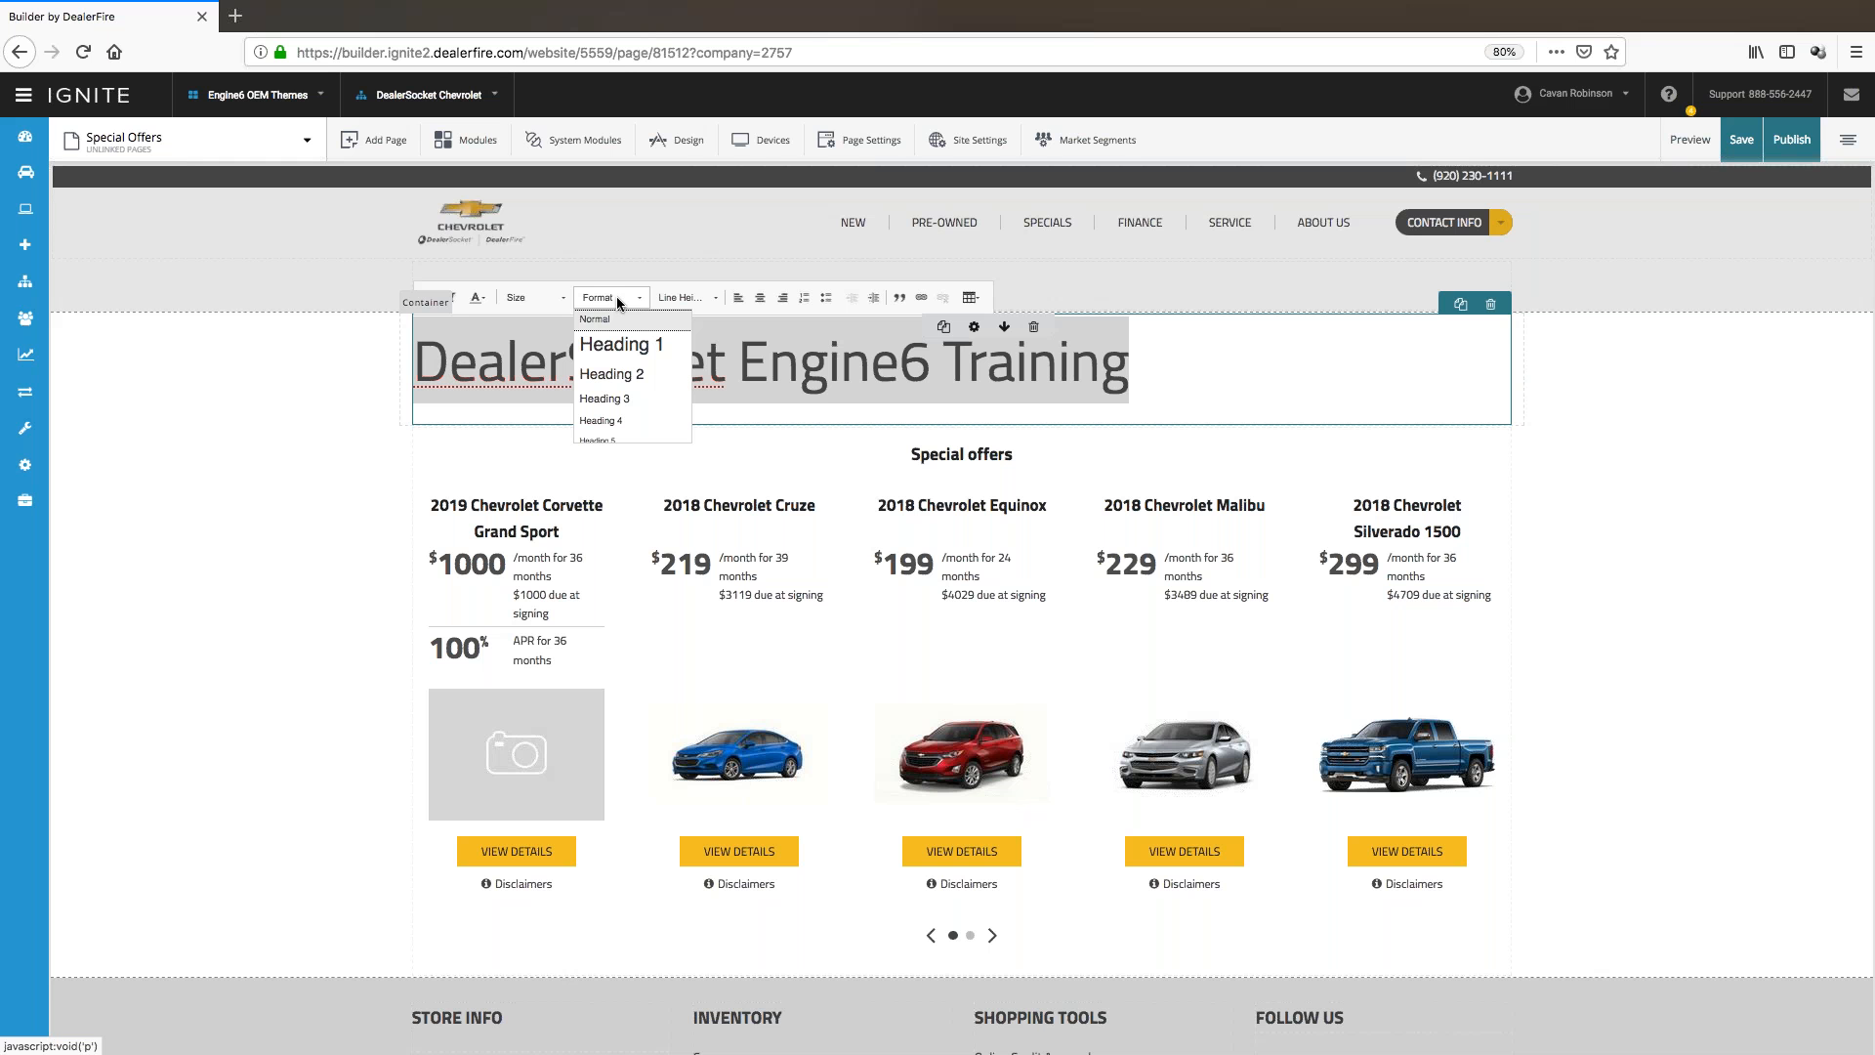
left_click(291, 416)
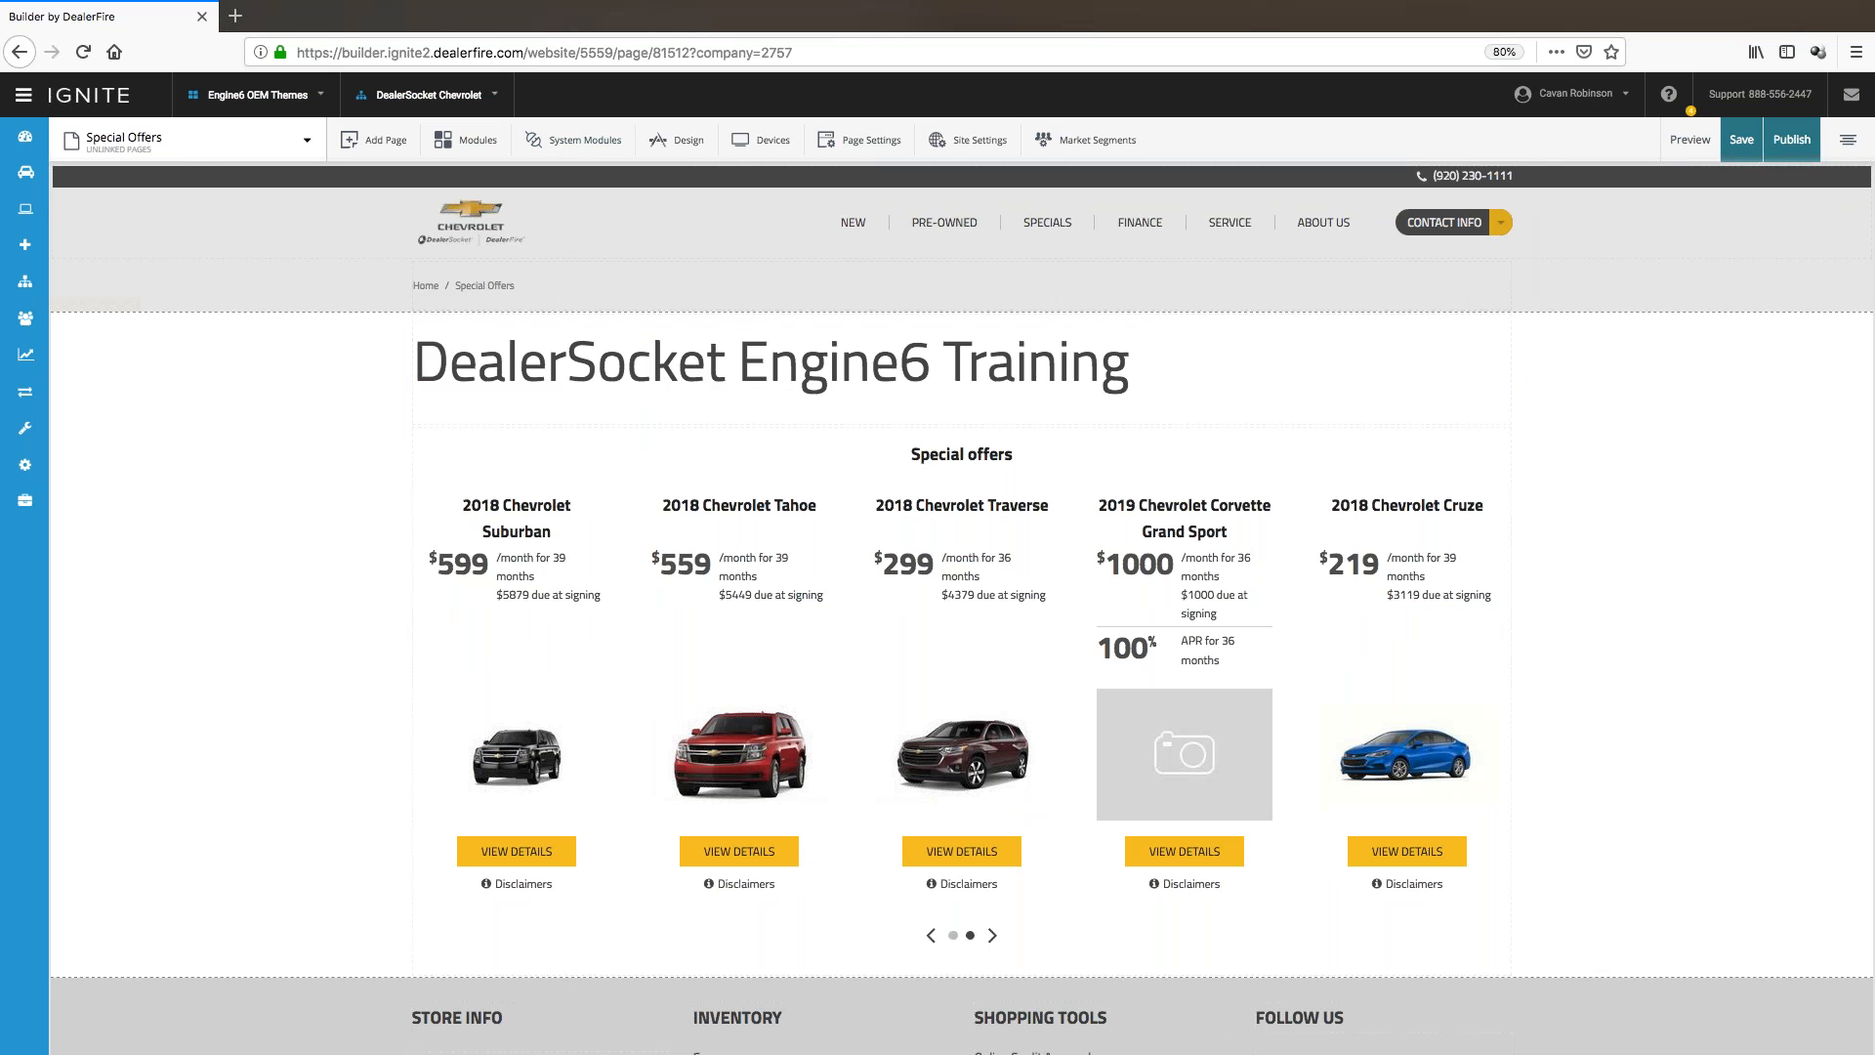
left_click(677, 140)
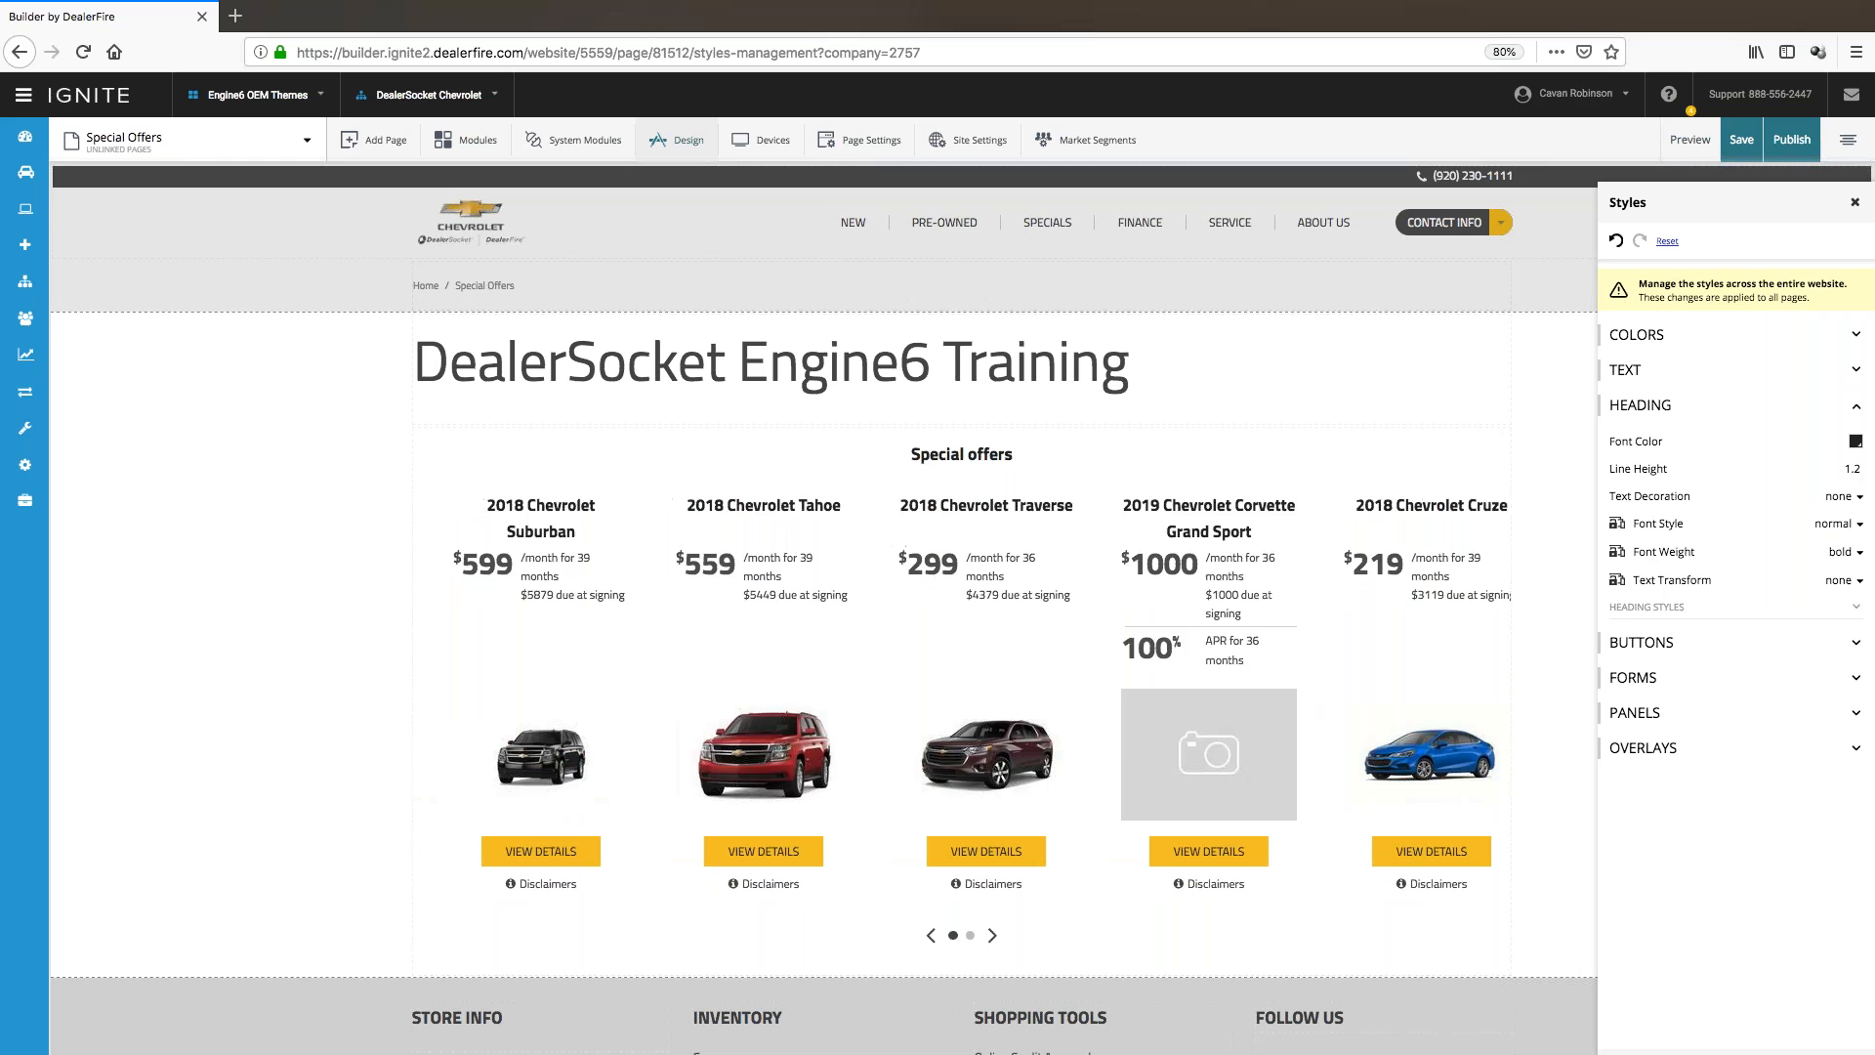
left_click(1660, 608)
left_click(1669, 638)
left_click(1698, 639)
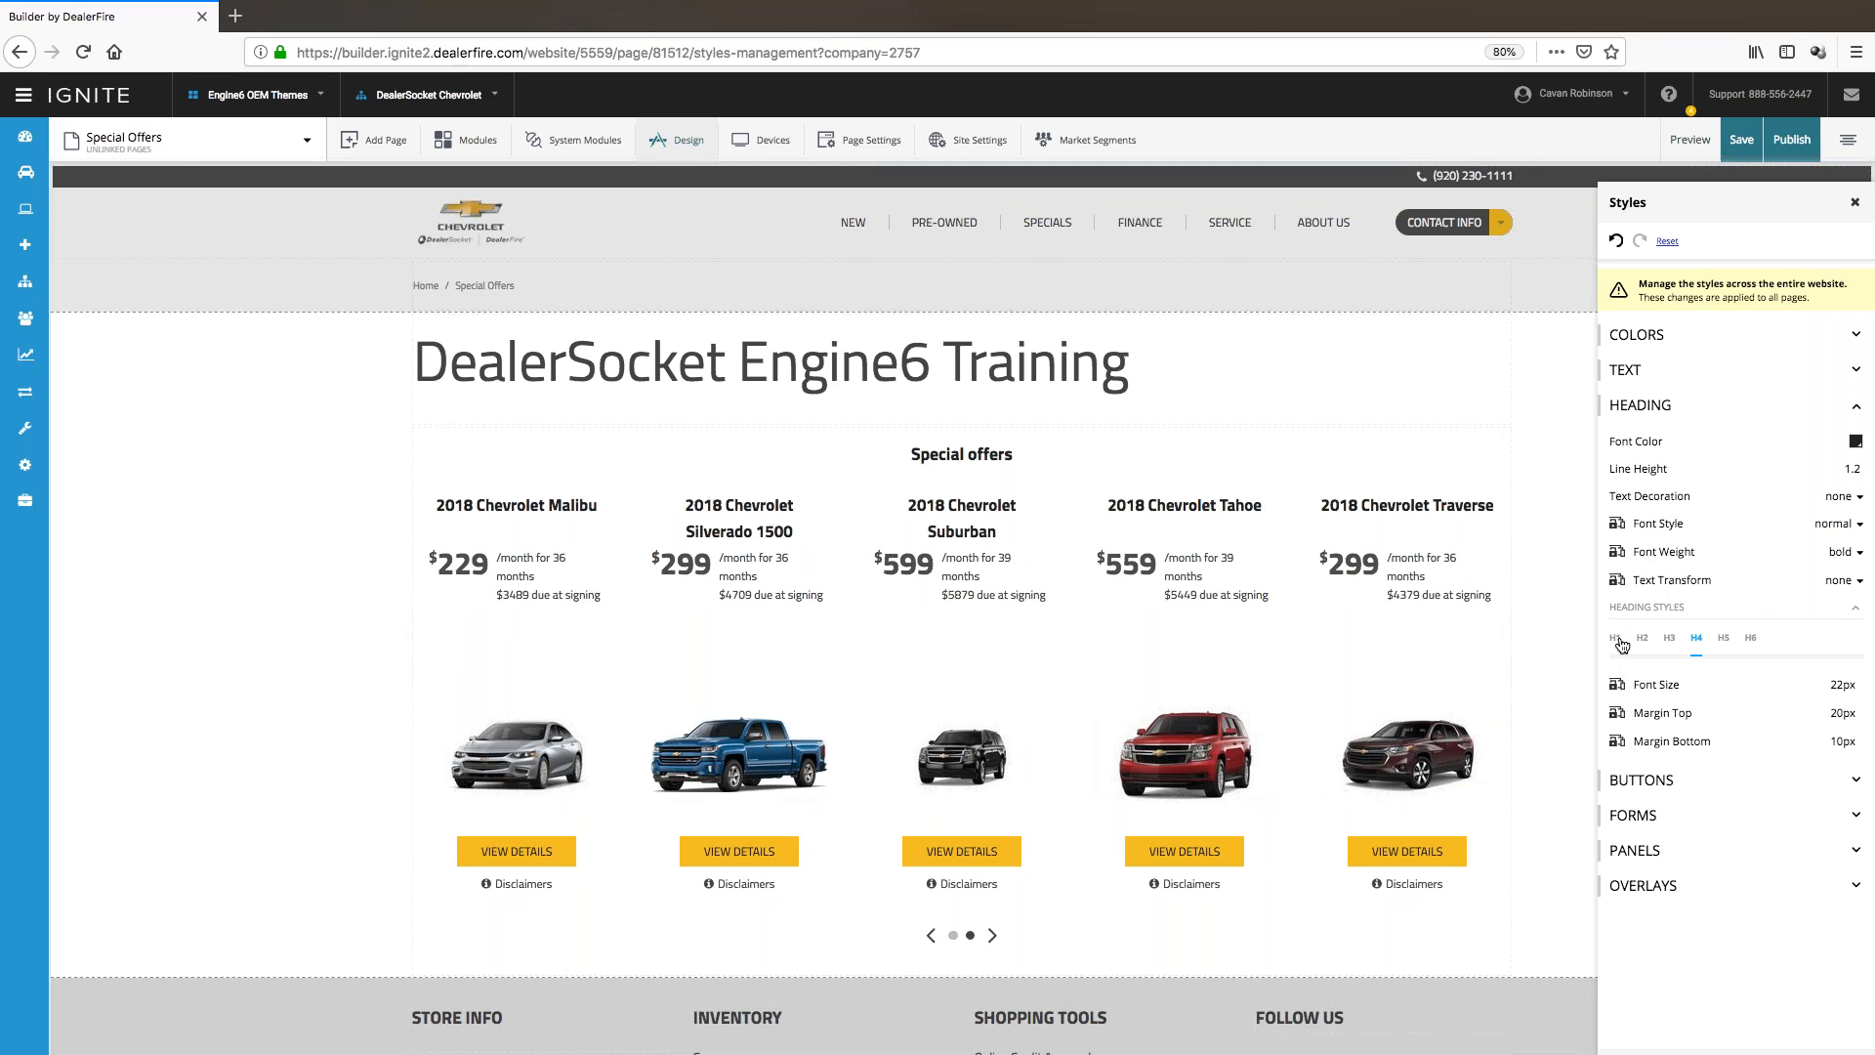
left_click(1641, 408)
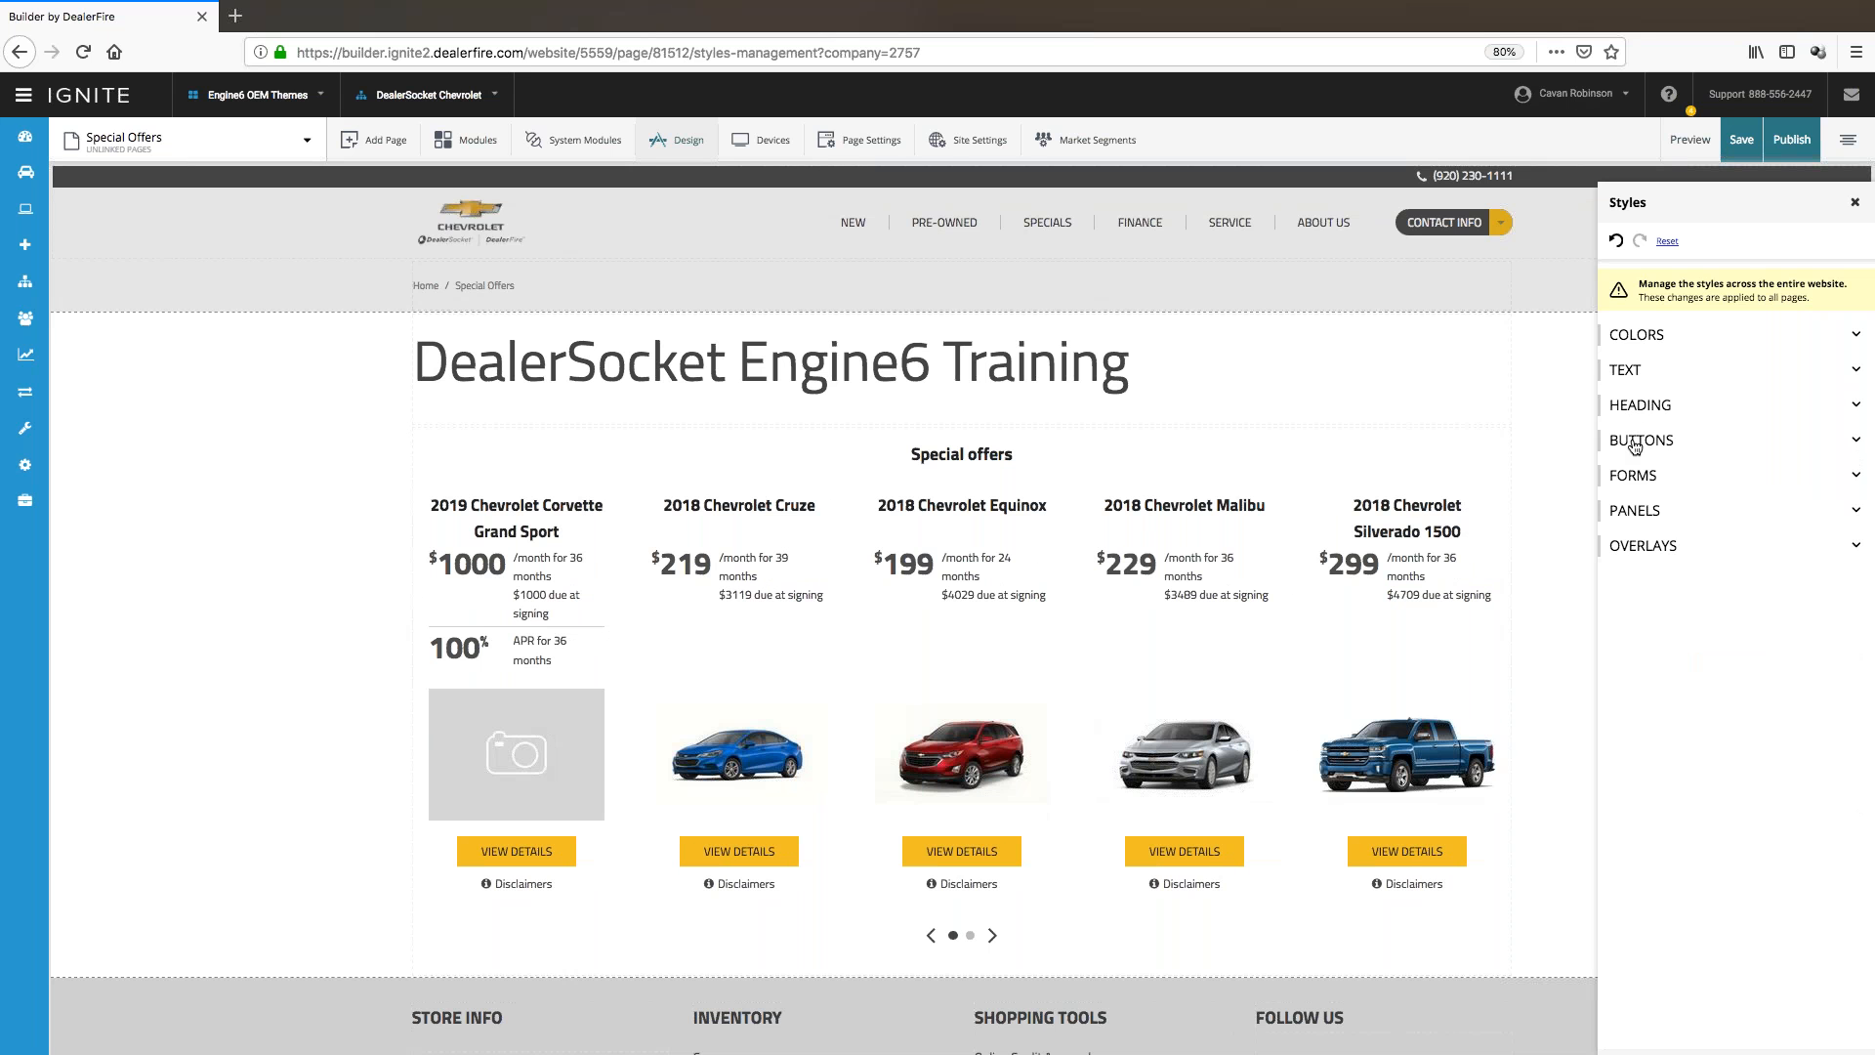
- Switch from the Special Offers page to the Home page among the system pages
left_click(1636, 445)
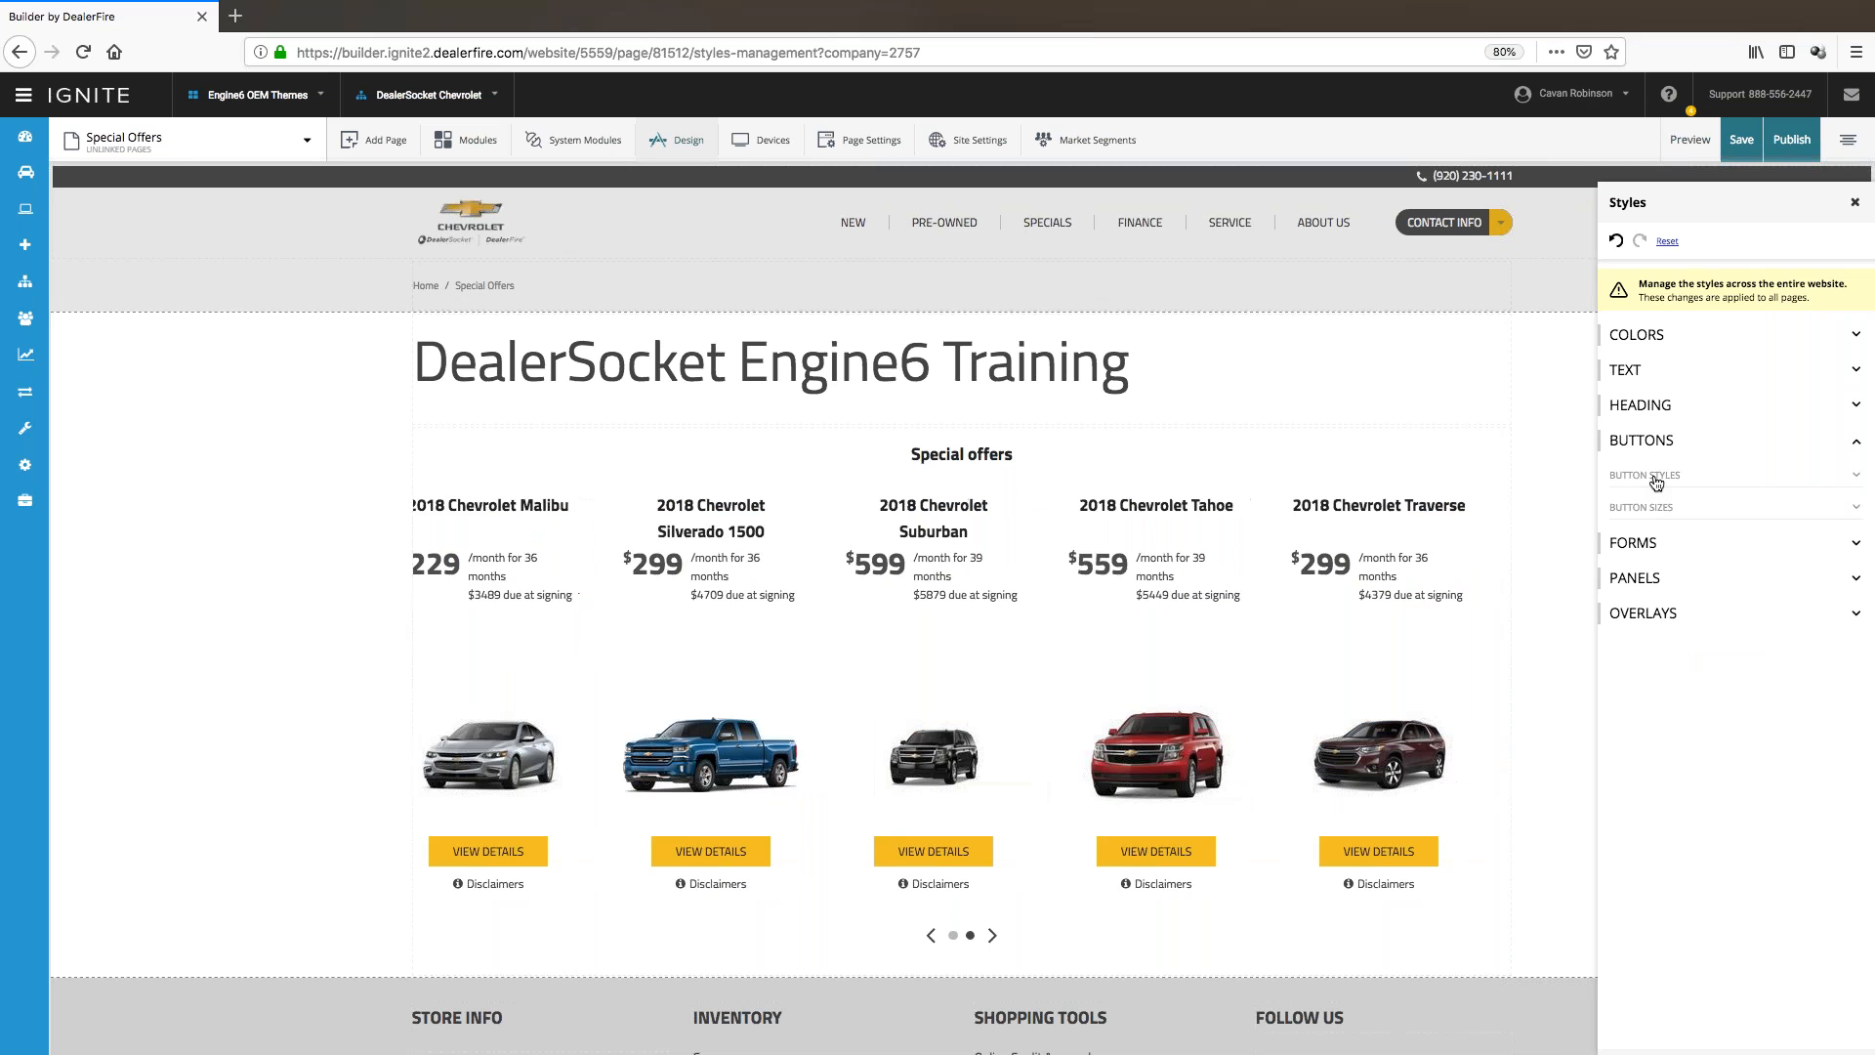
left_click(179, 144)
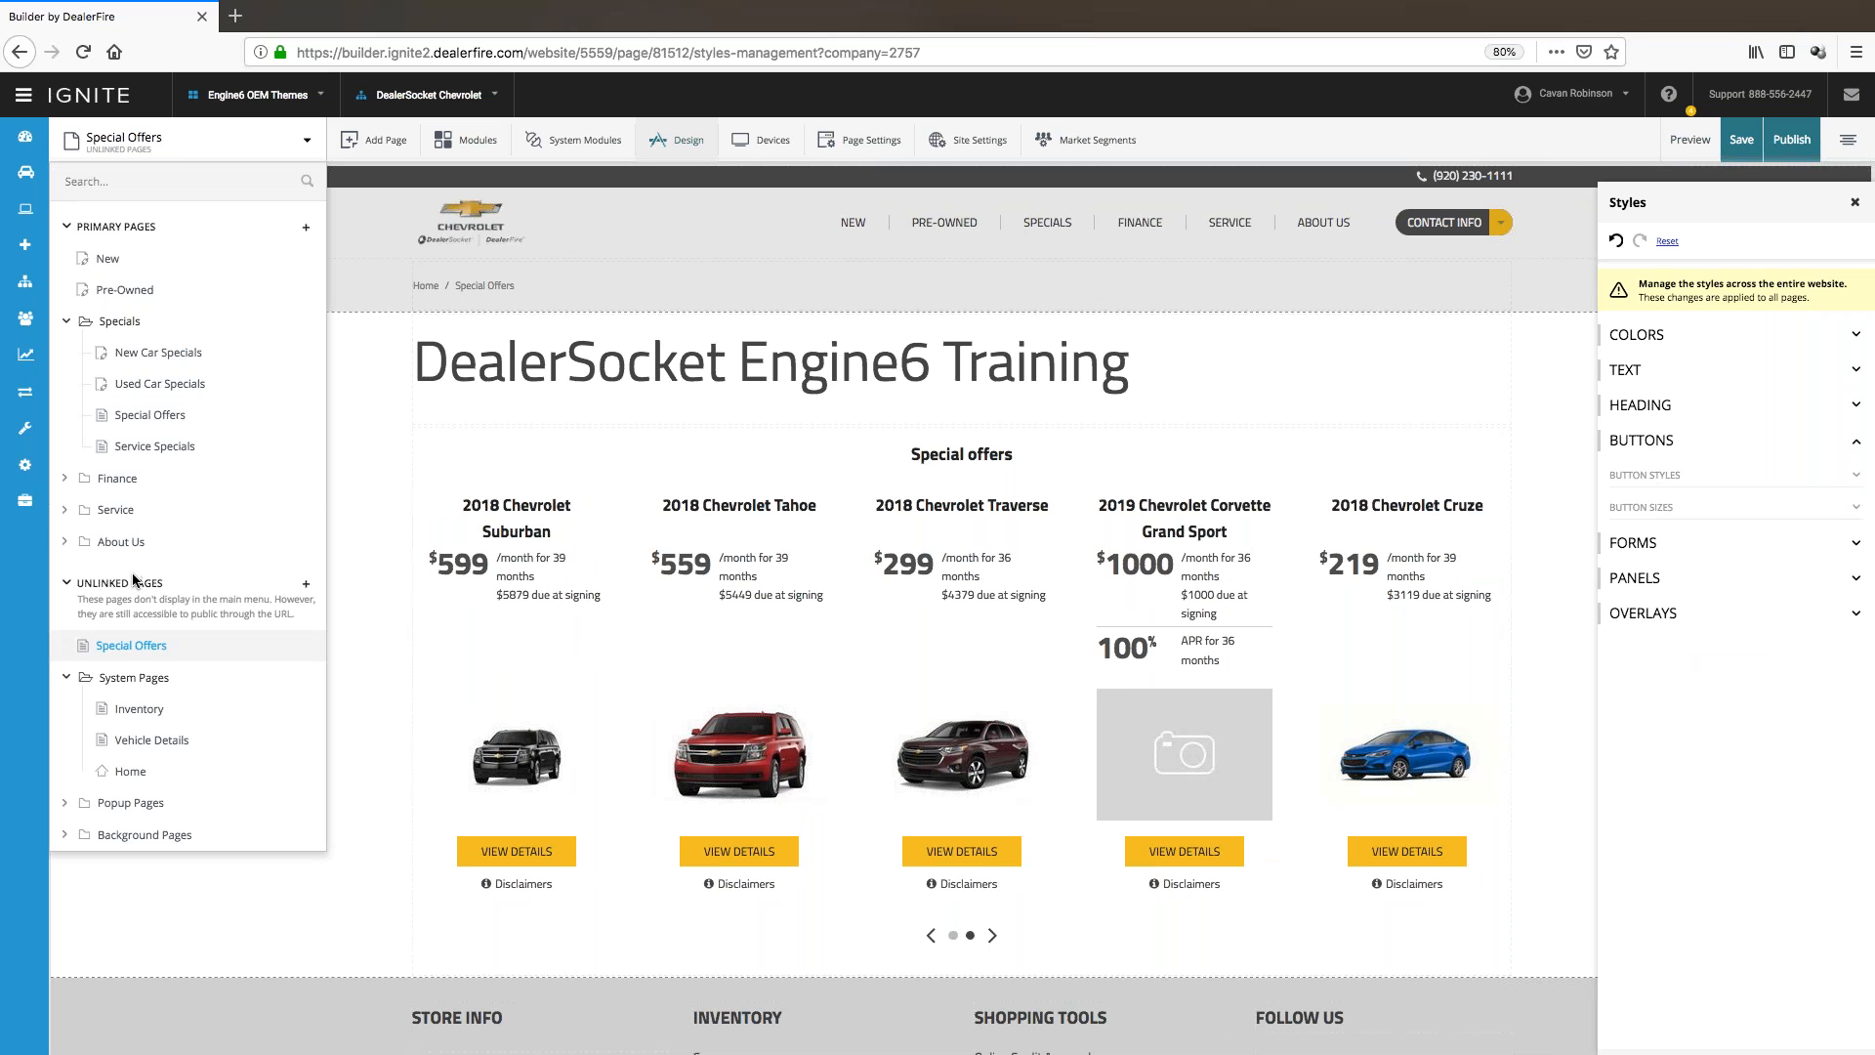
left_click(131, 771)
left_click(1074, 468)
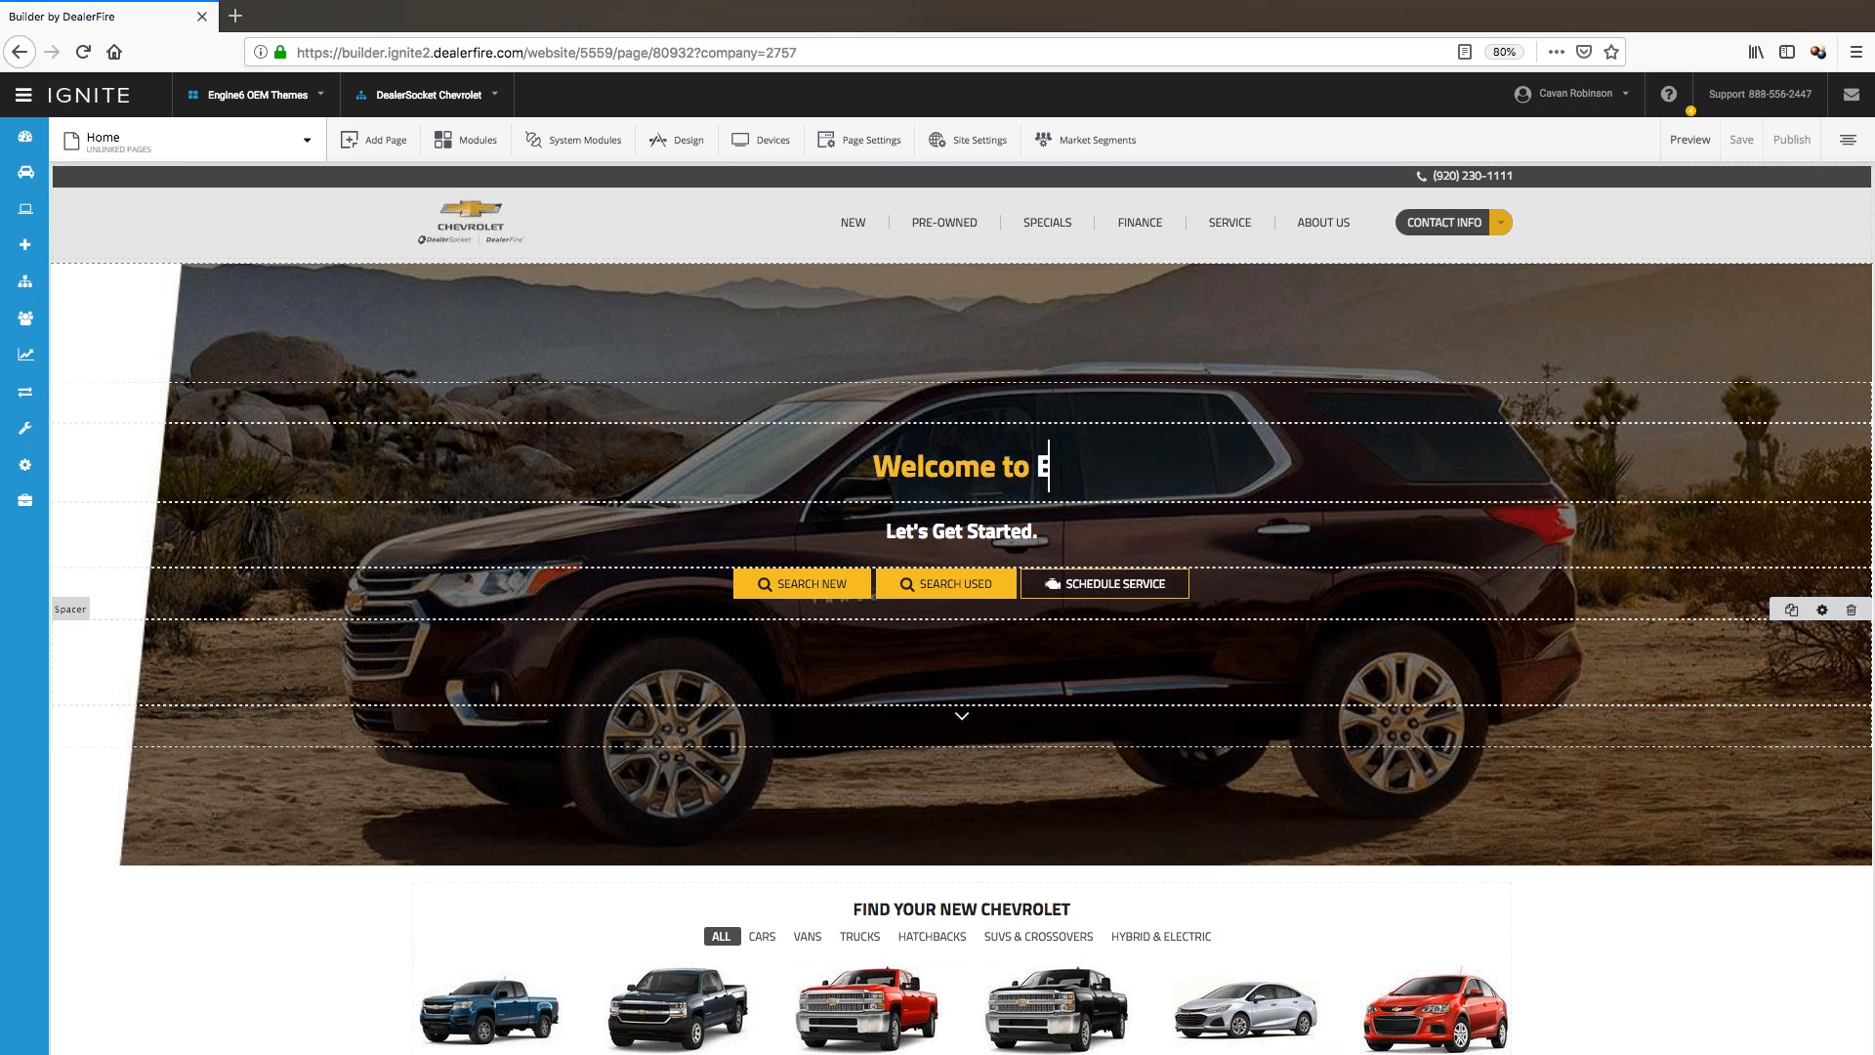
- Open the settings of the hero's Multiple Buttons module and expand the SEARCH NEW button's options
left_click(1821, 558)
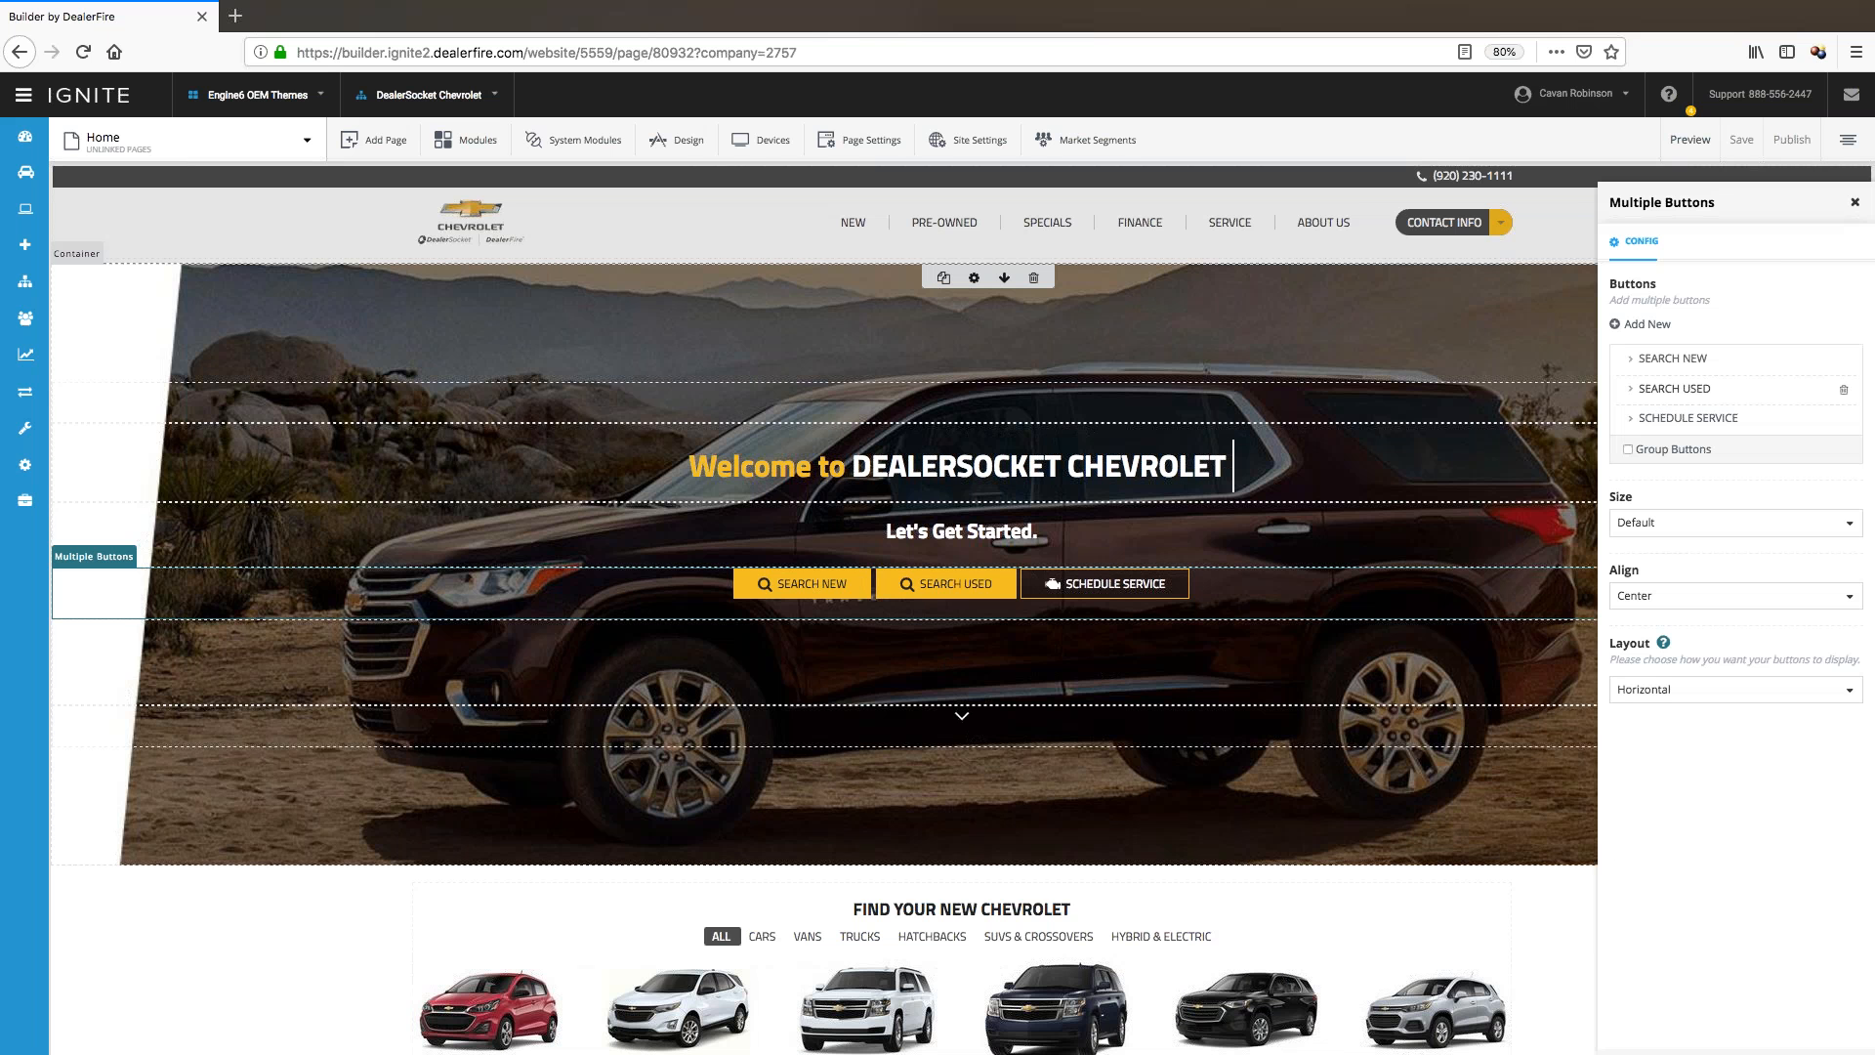
left_click_drag(1754, 218, 1646, 207)
left_click(1565, 348)
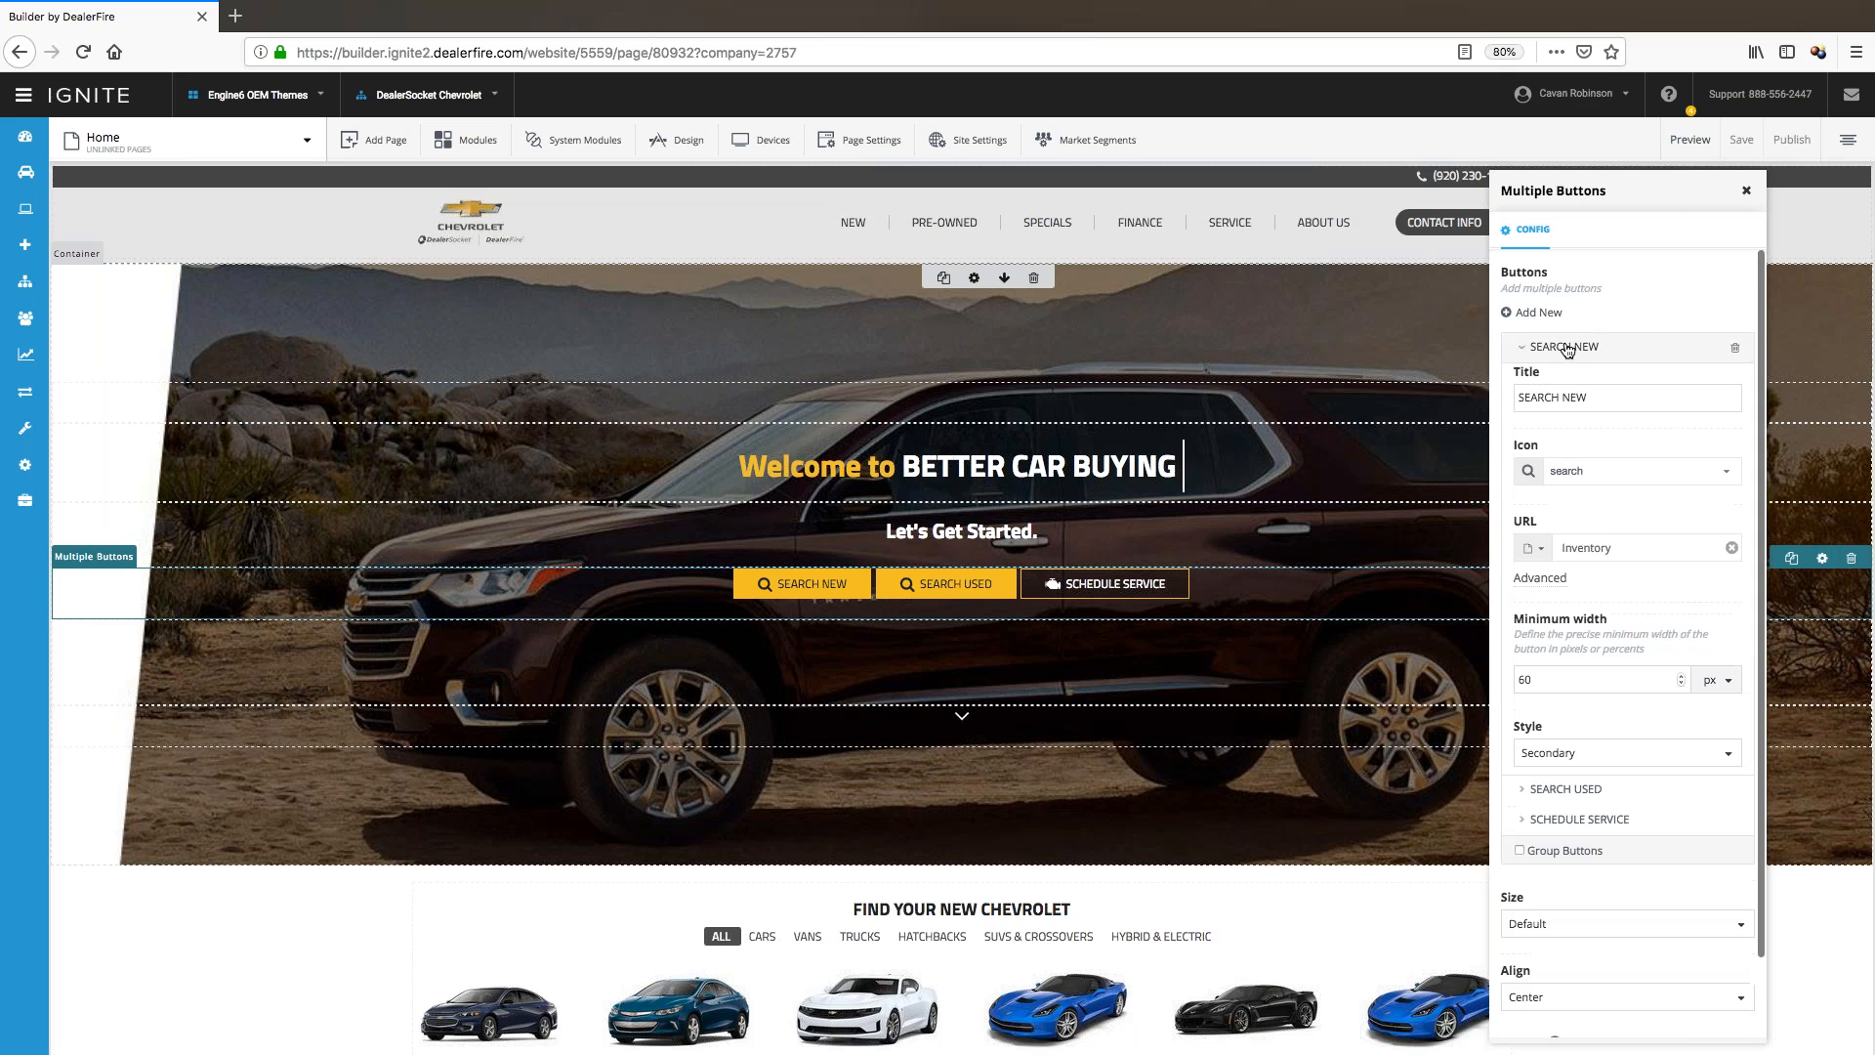
- Try the Primary style on the SEARCH NEW button, return it to Secondary, and collapse its options
scroll(1596, 735, "down", 1)
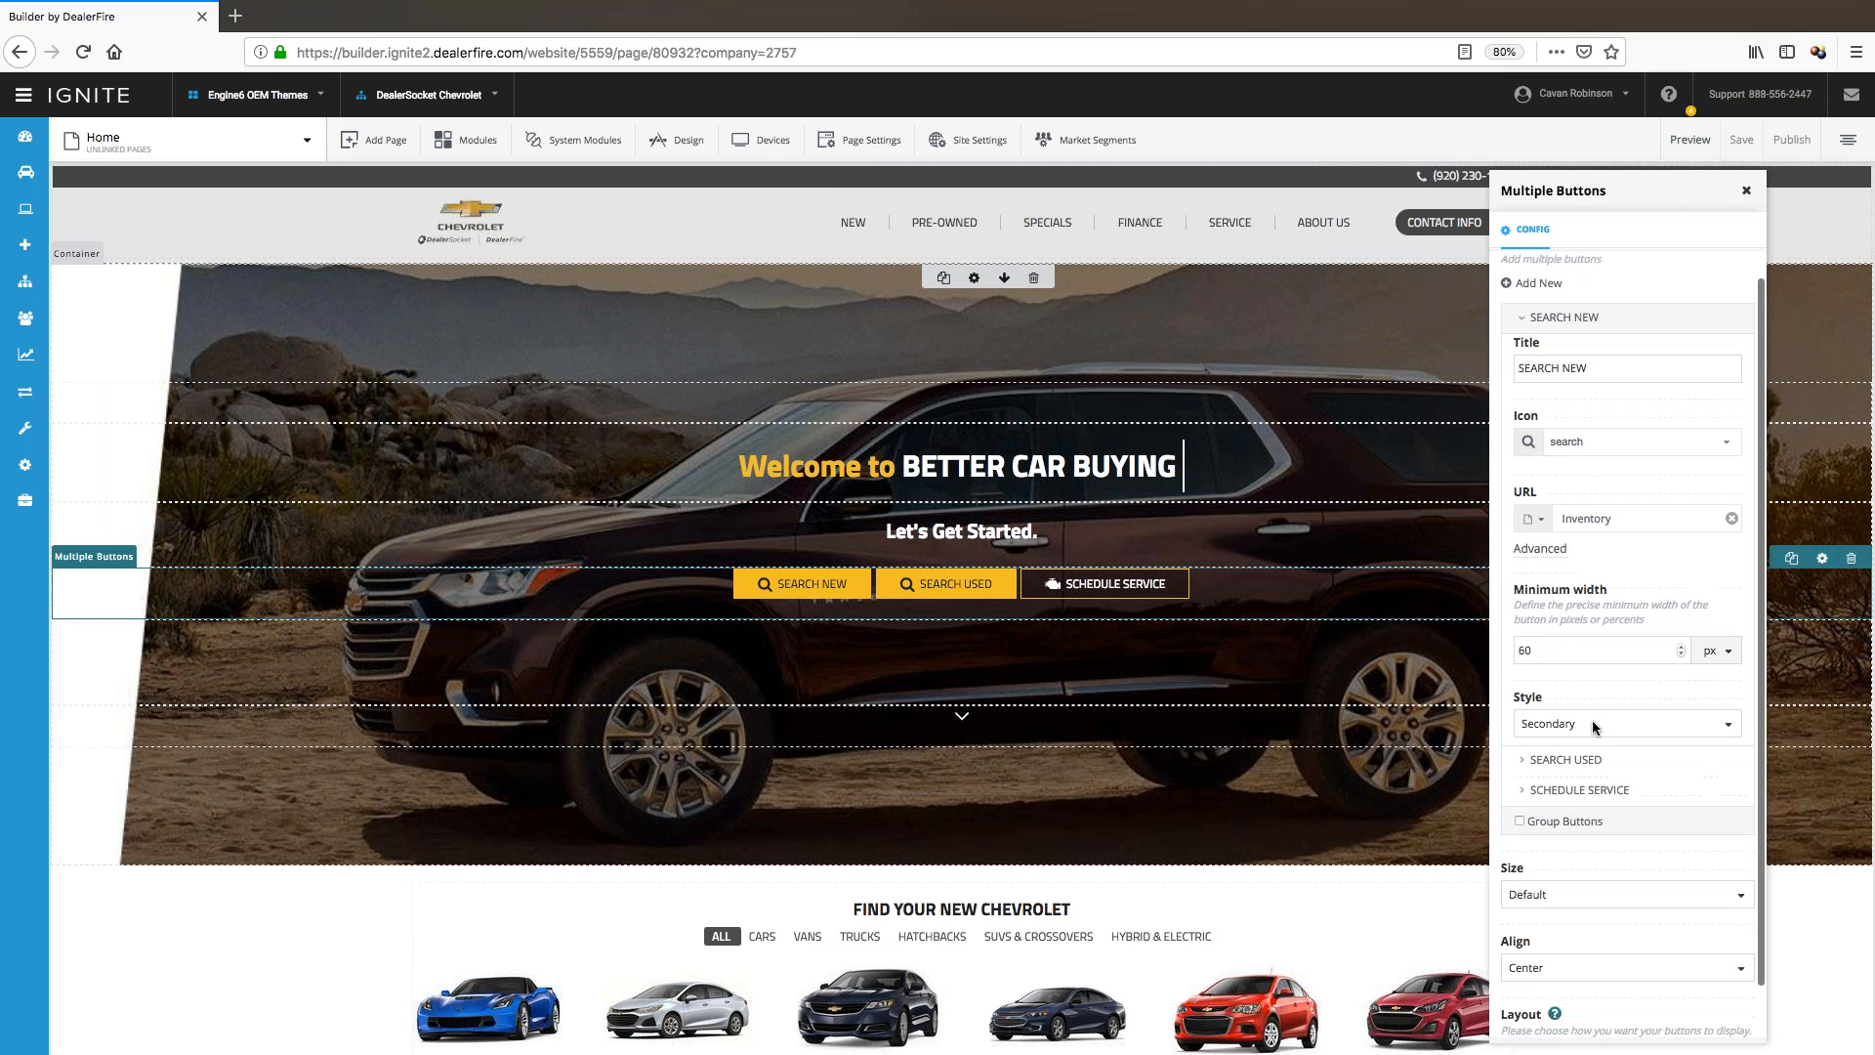
scroll(1594, 726, "down", 1)
scroll(1591, 723, "down", 1)
left_click(1558, 688)
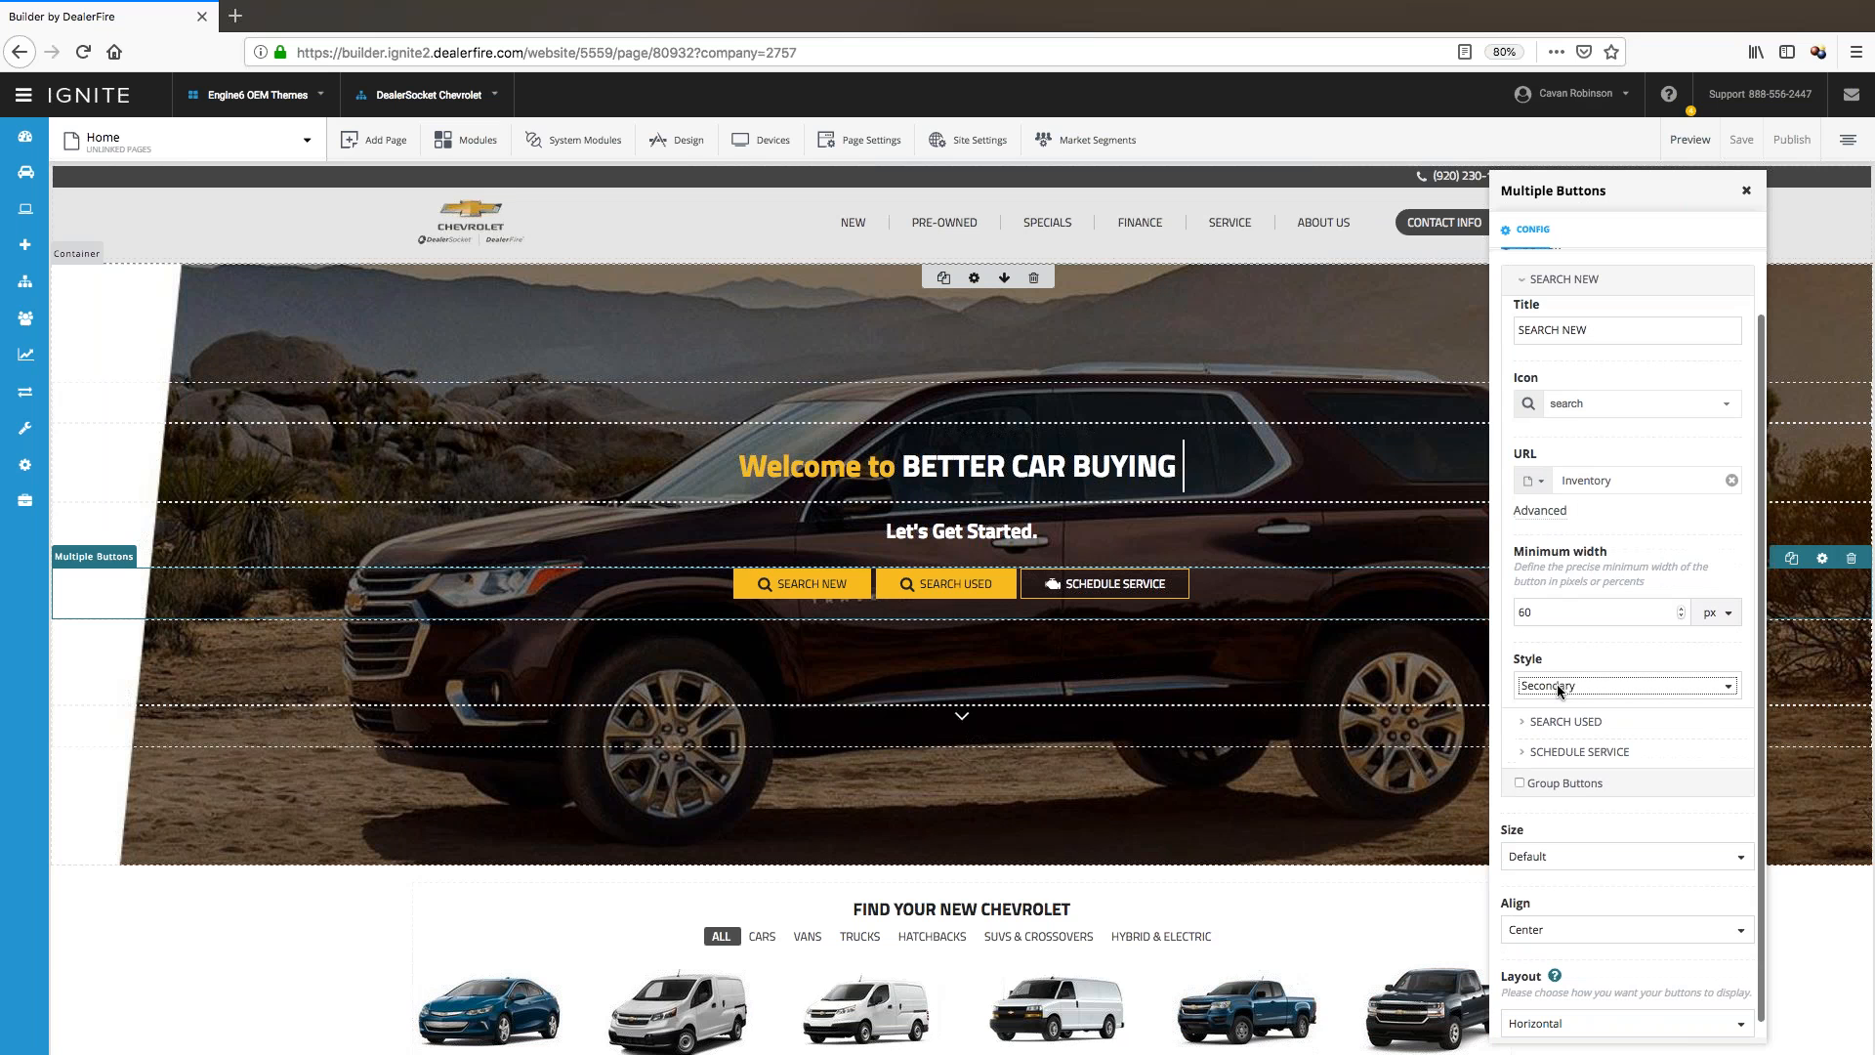
left_click(1559, 686)
left_click(1556, 682)
key("Up")
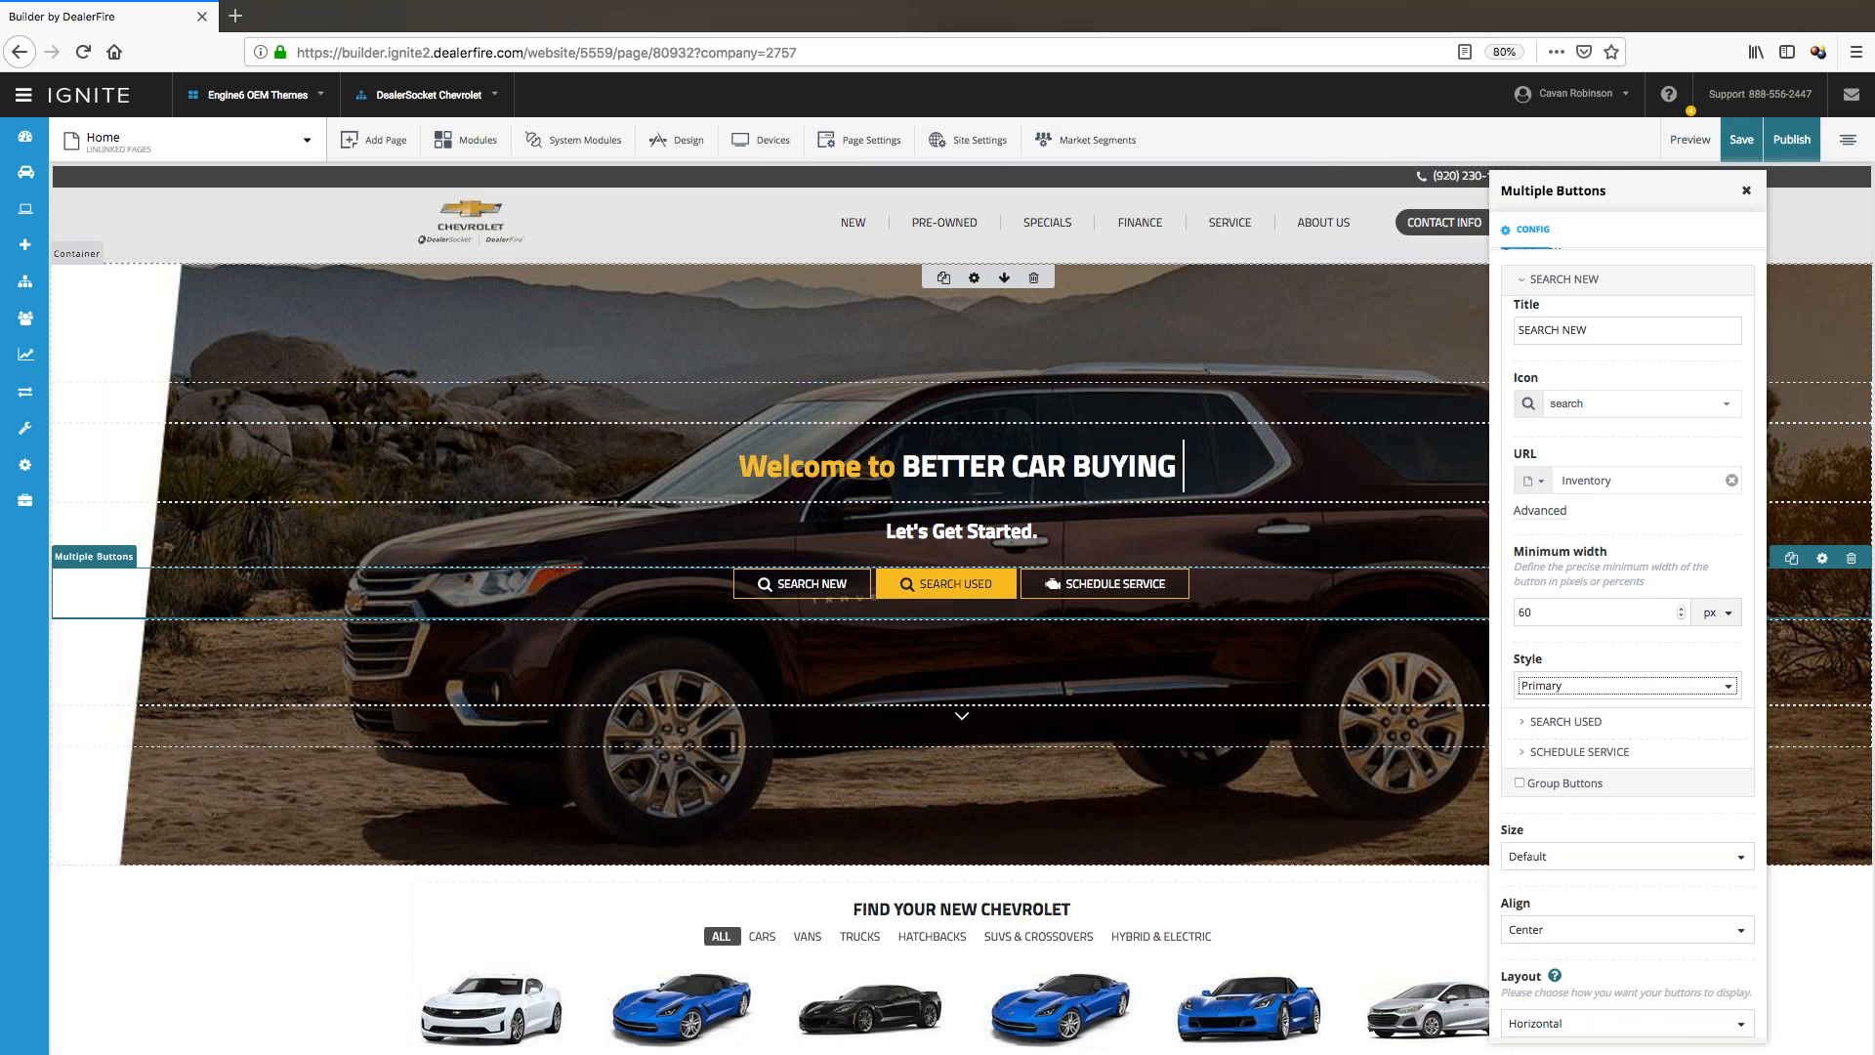
left_click(1621, 679)
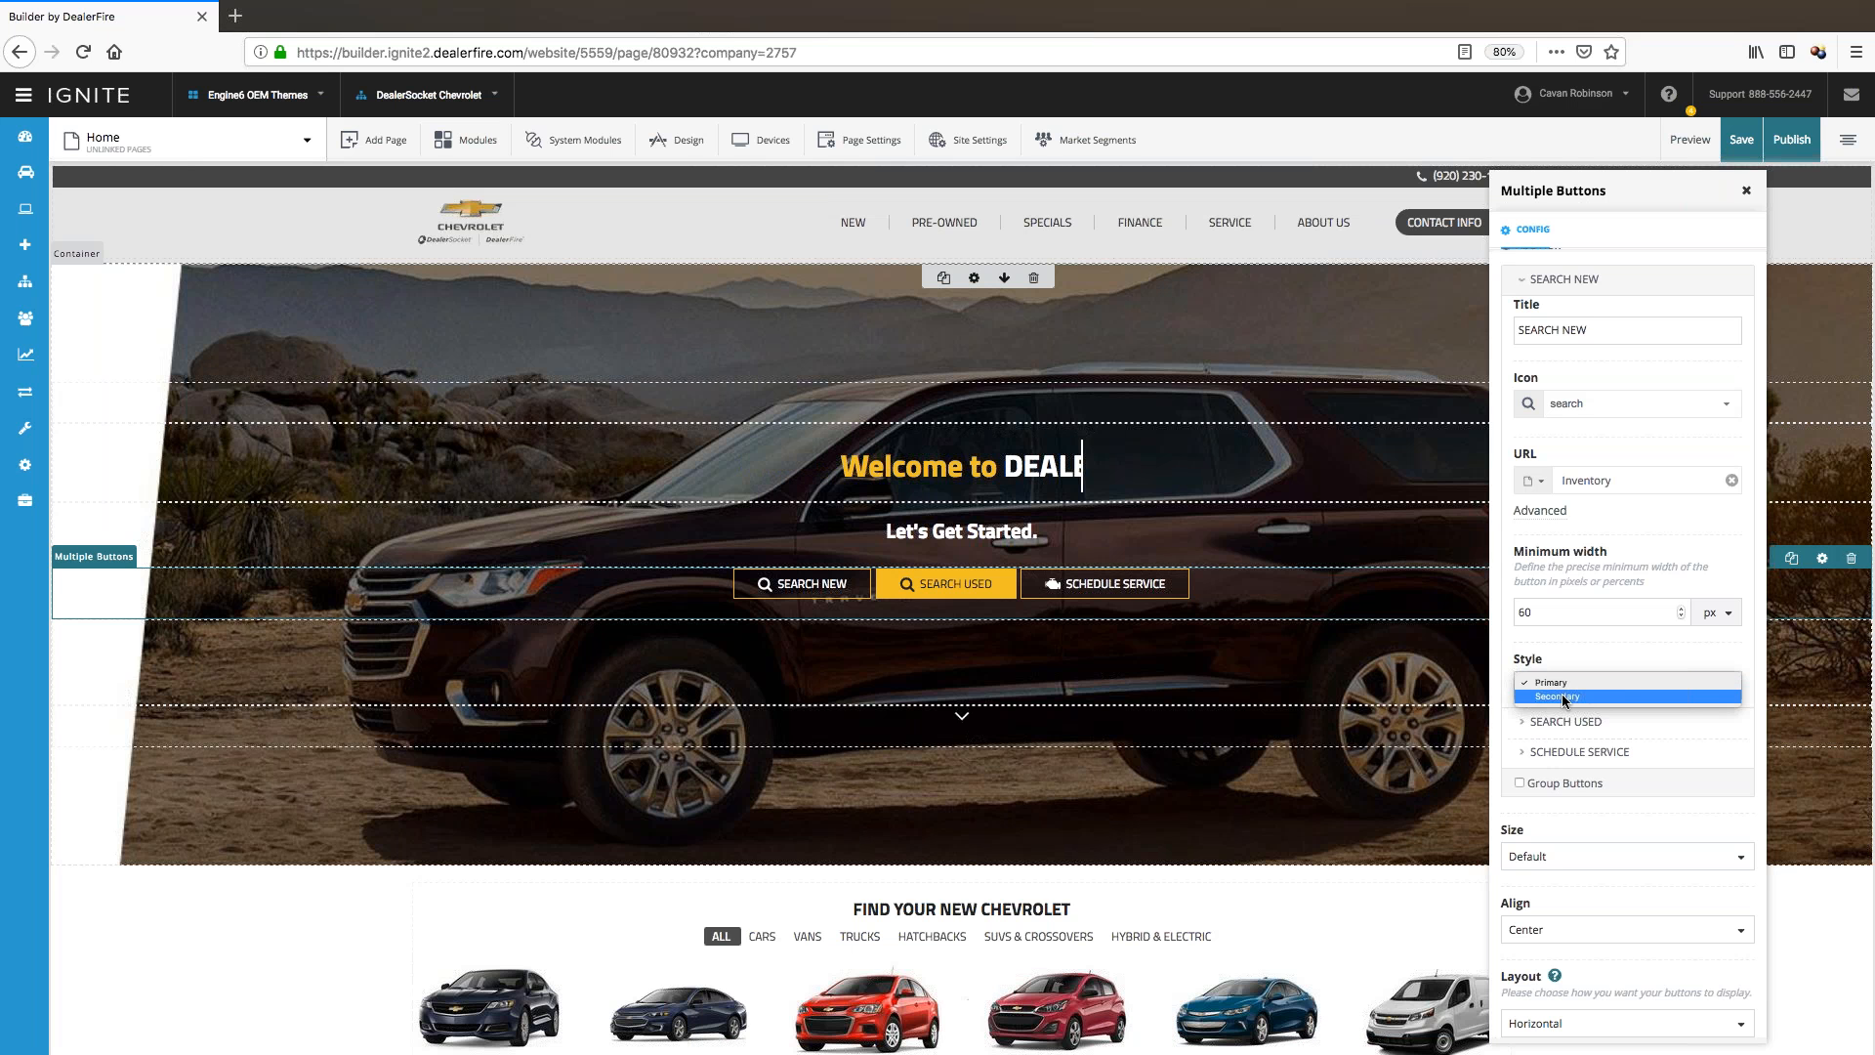
left_click(1561, 693)
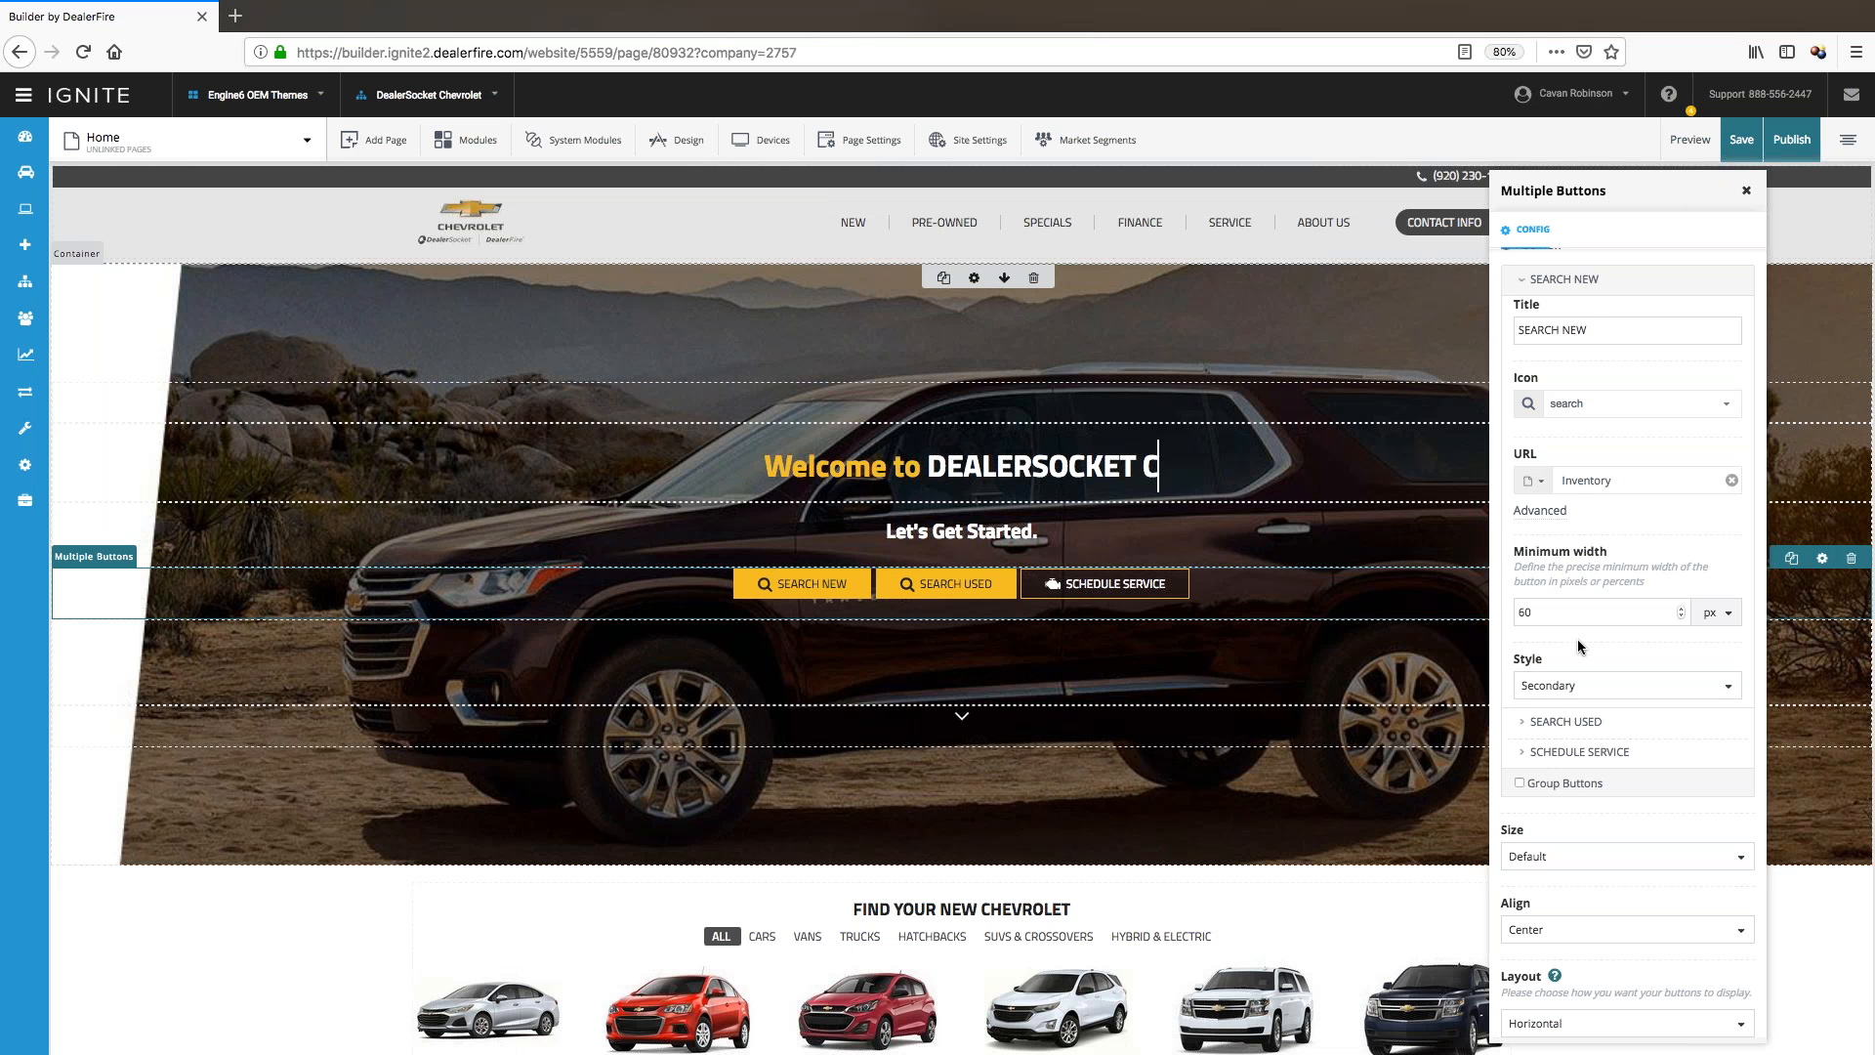
scroll(1587, 319, "up", 2)
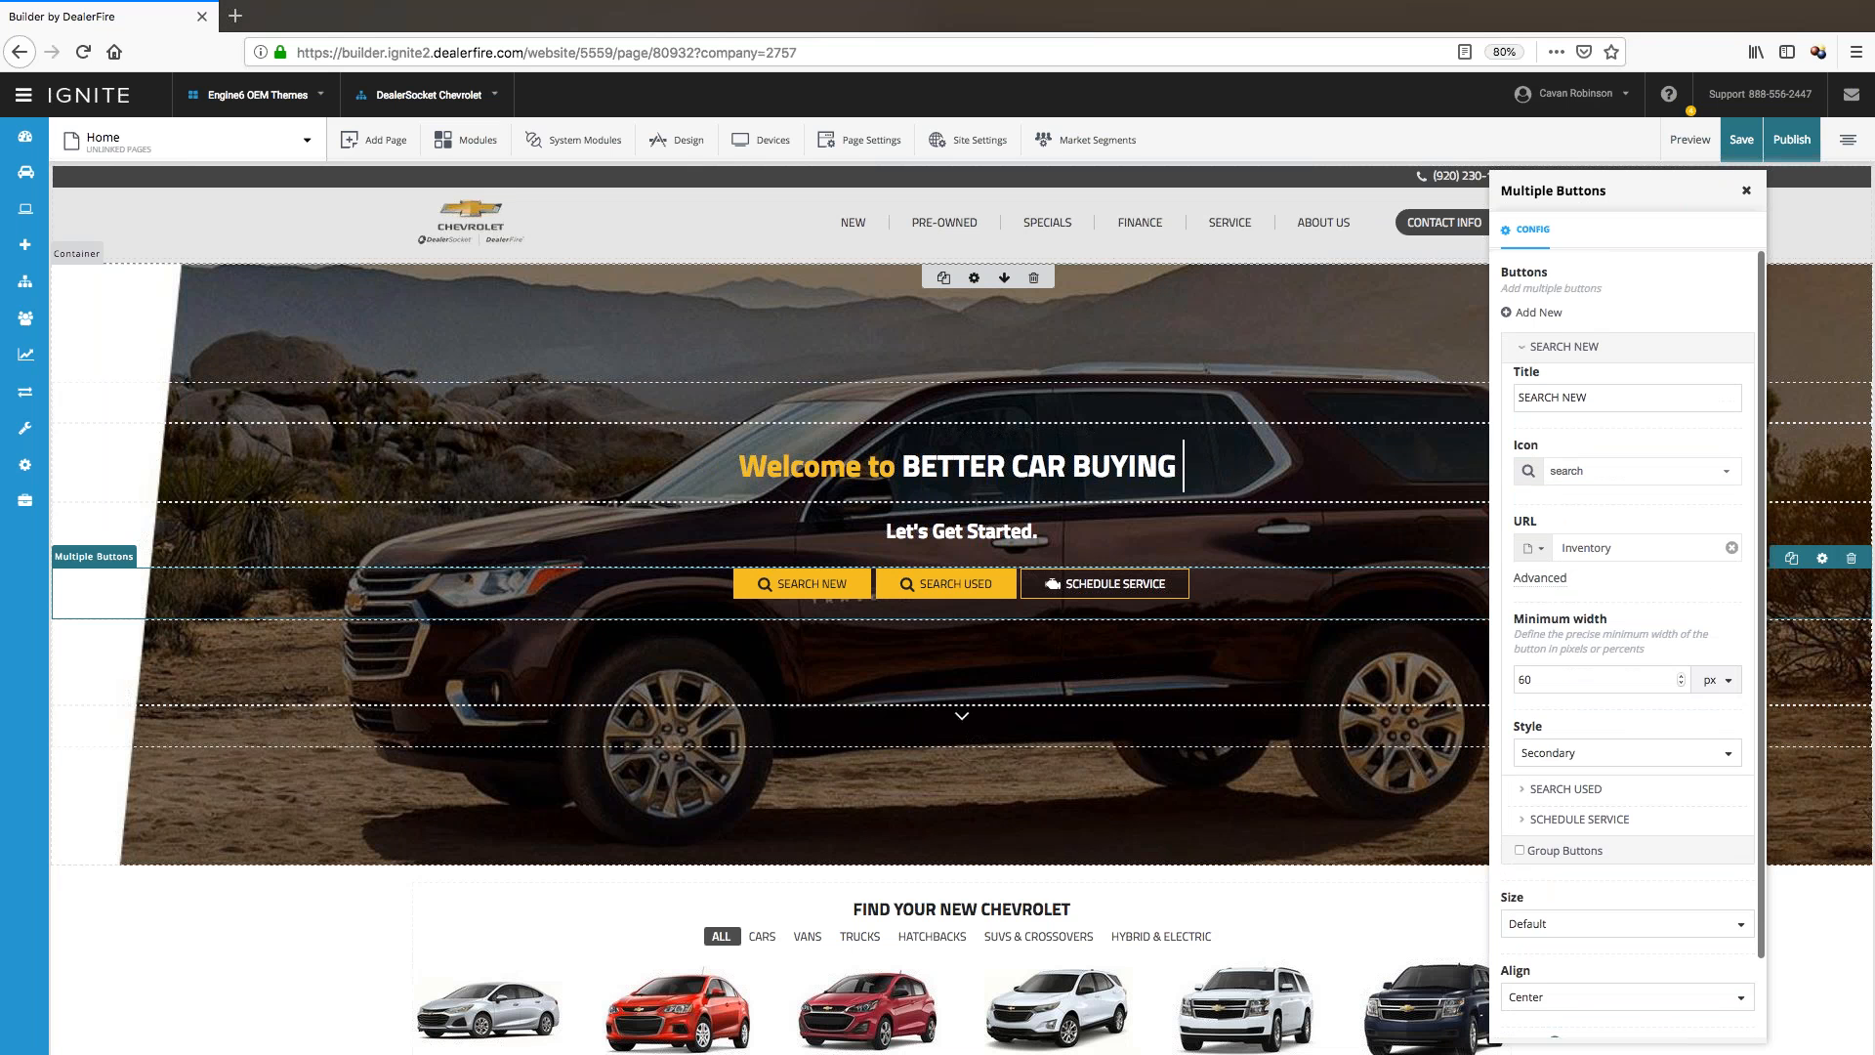
left_click(1563, 346)
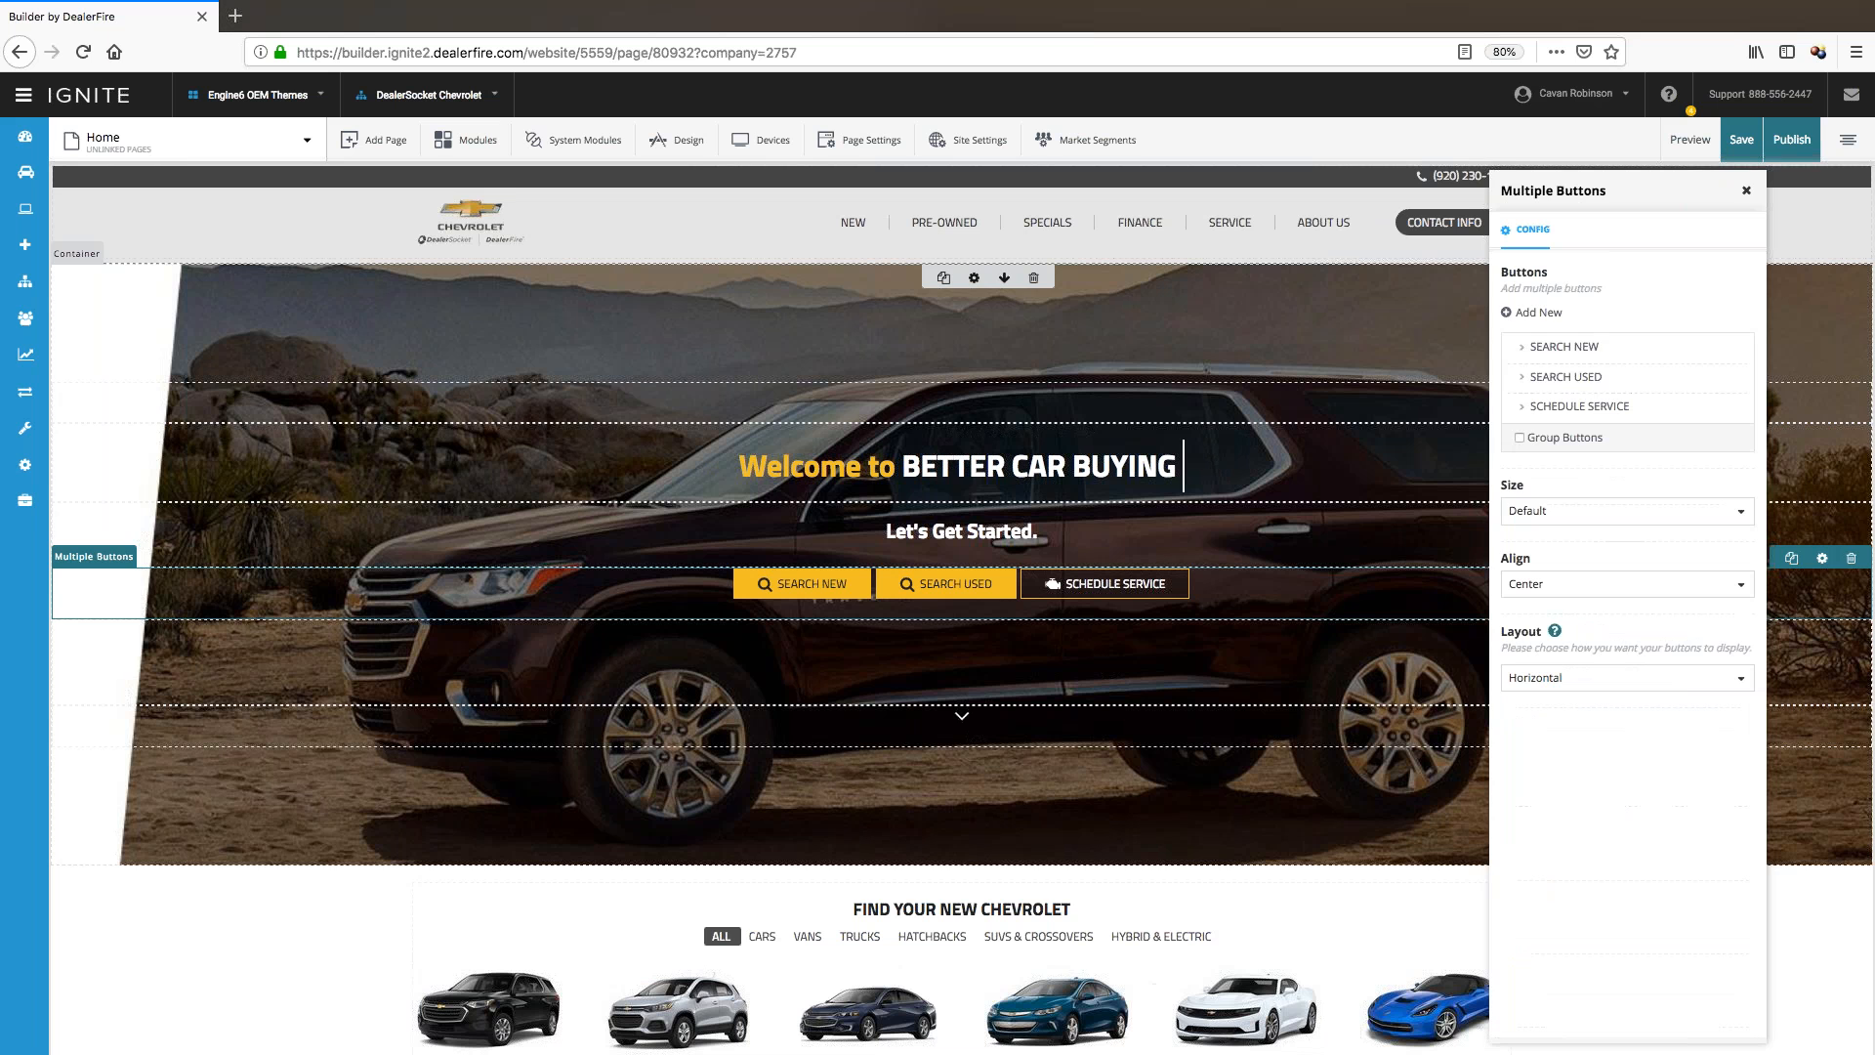
- Examine the website-wide button styles for both the Primary and Secondary buttons
left_click(689, 144)
left_click(1660, 441)
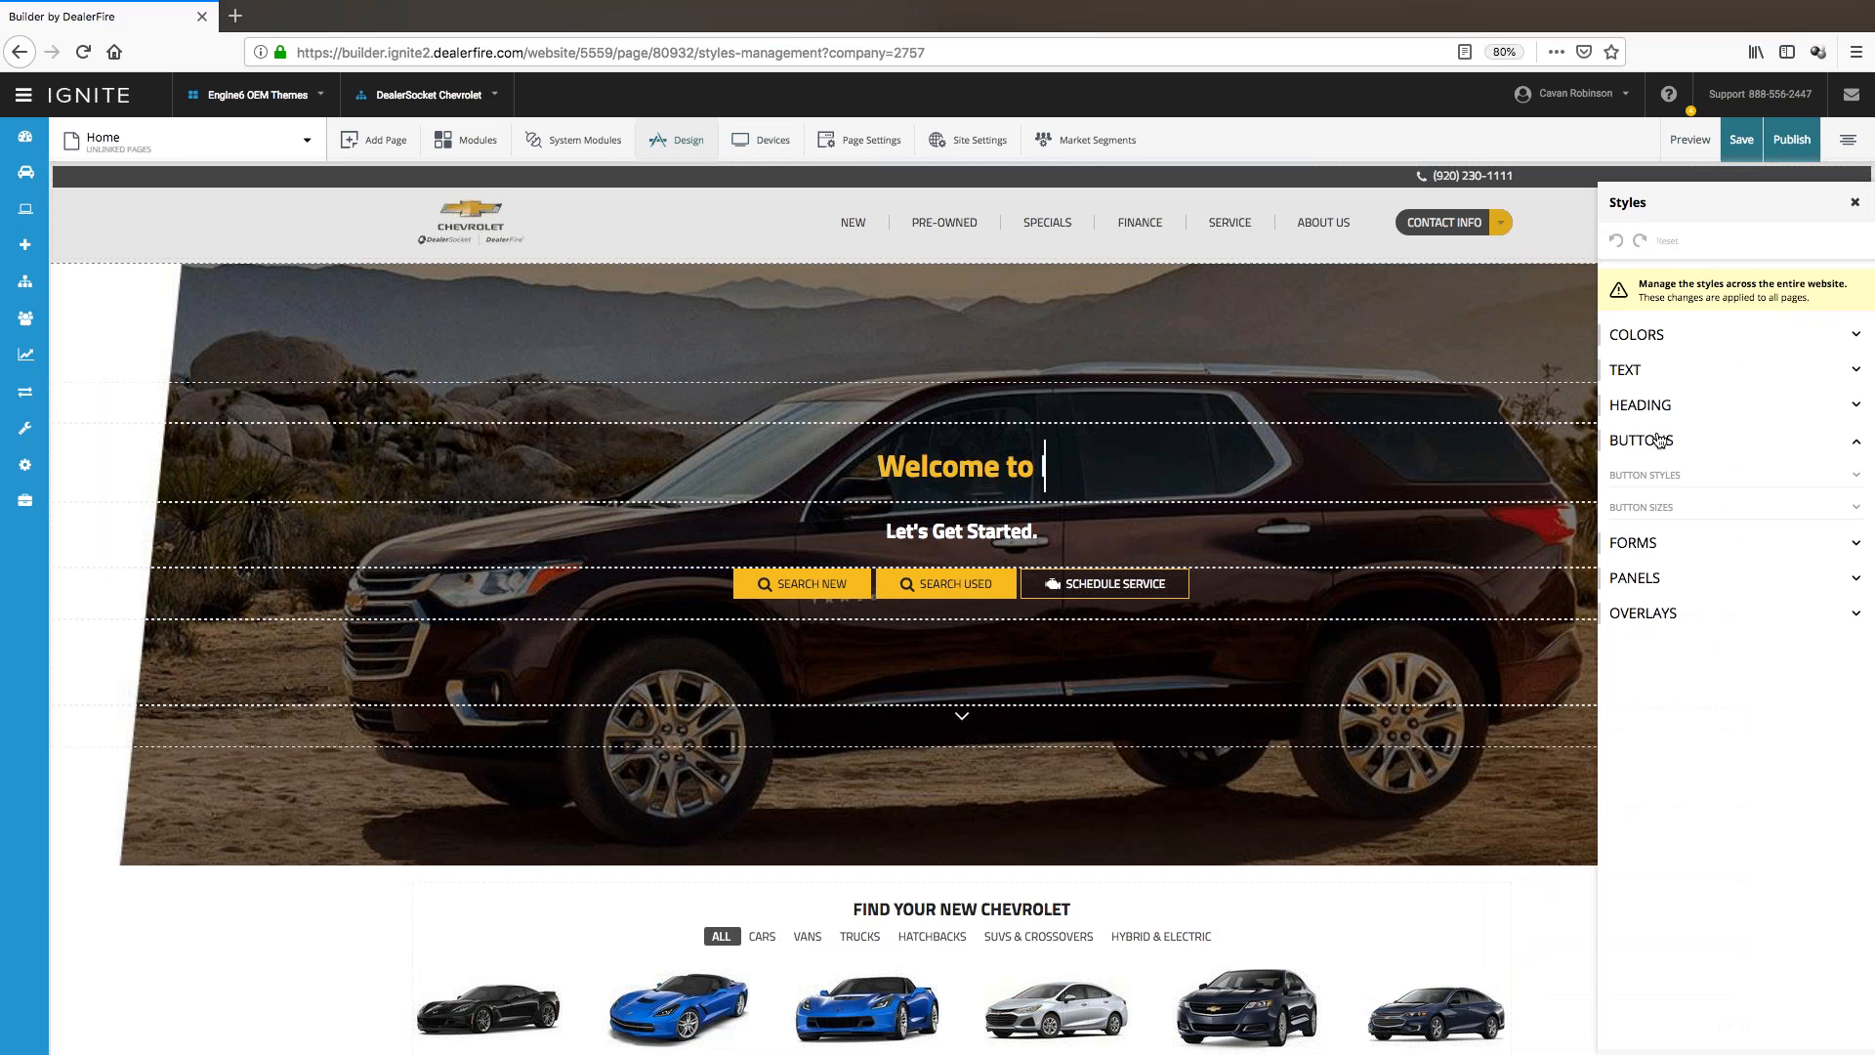
left_click(1504, 469)
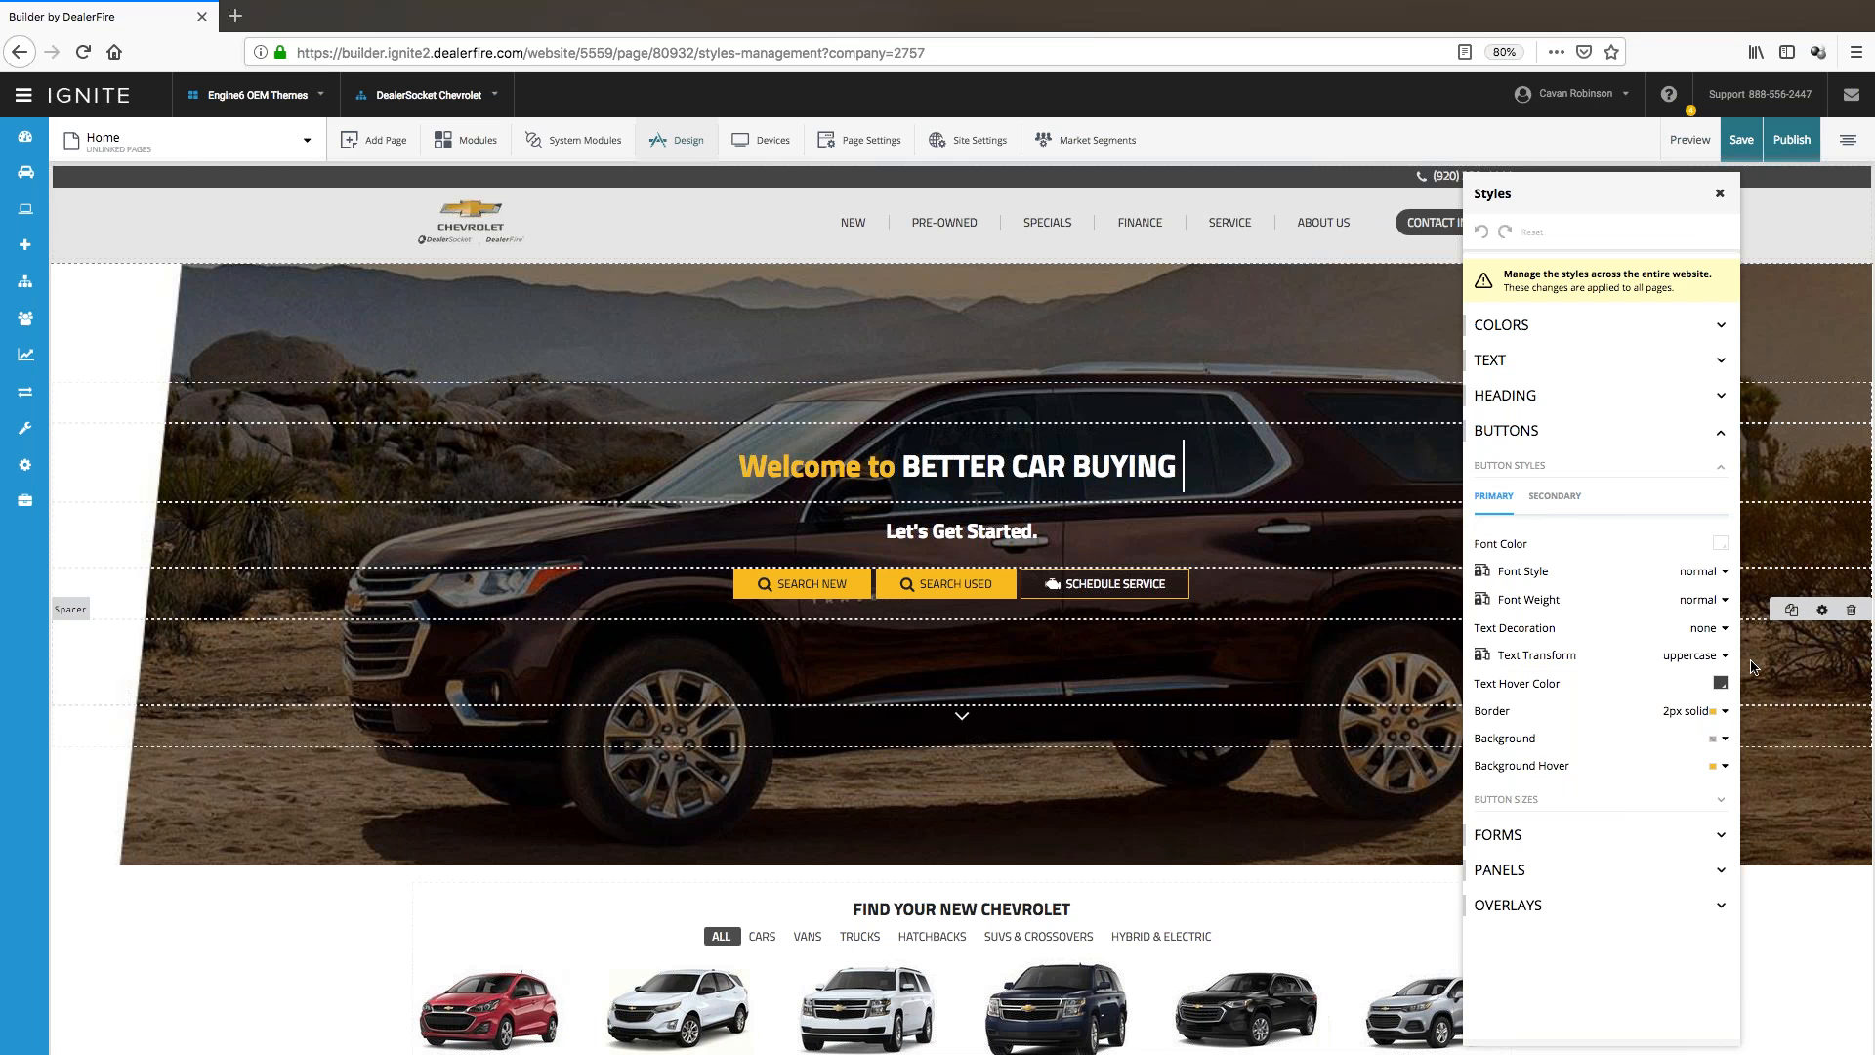
left_click(1569, 501)
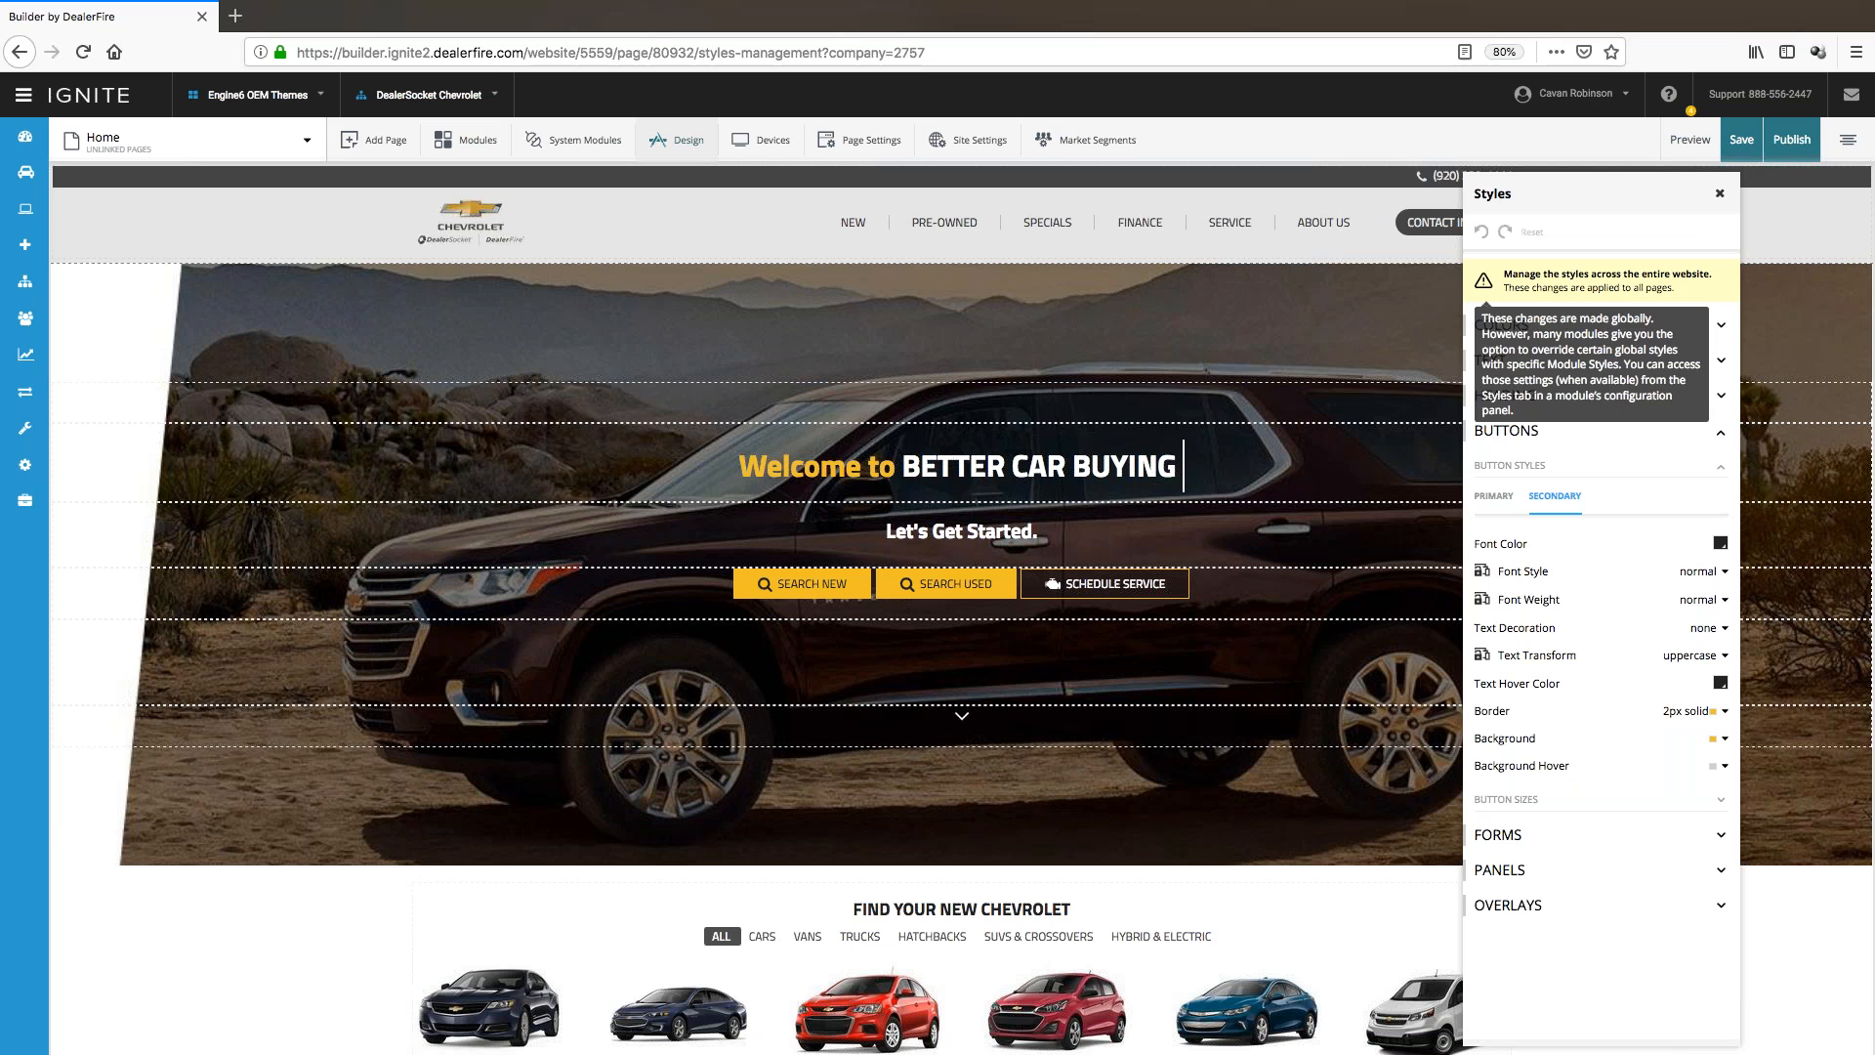
- In the Mobile view, try the bolder font weight on the Primary button style and settle on bold
left_click(764, 144)
left_click(778, 307)
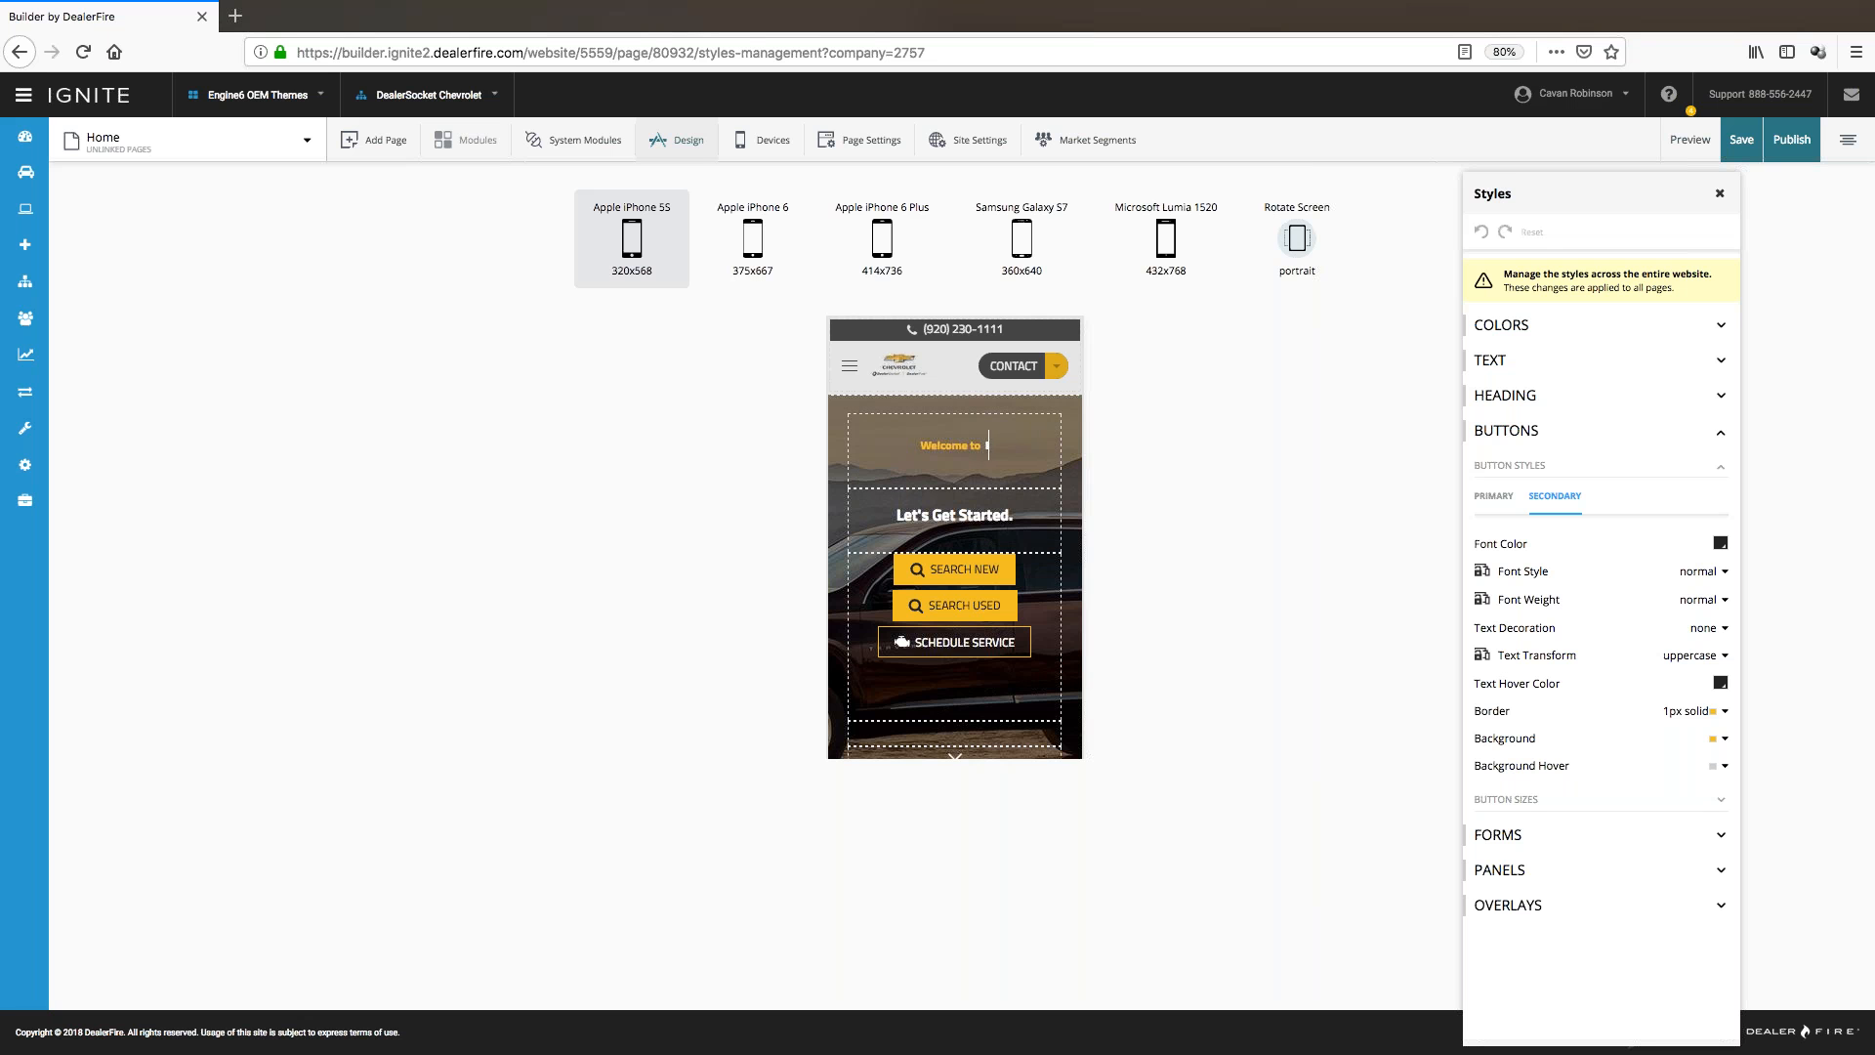
left_click(1496, 502)
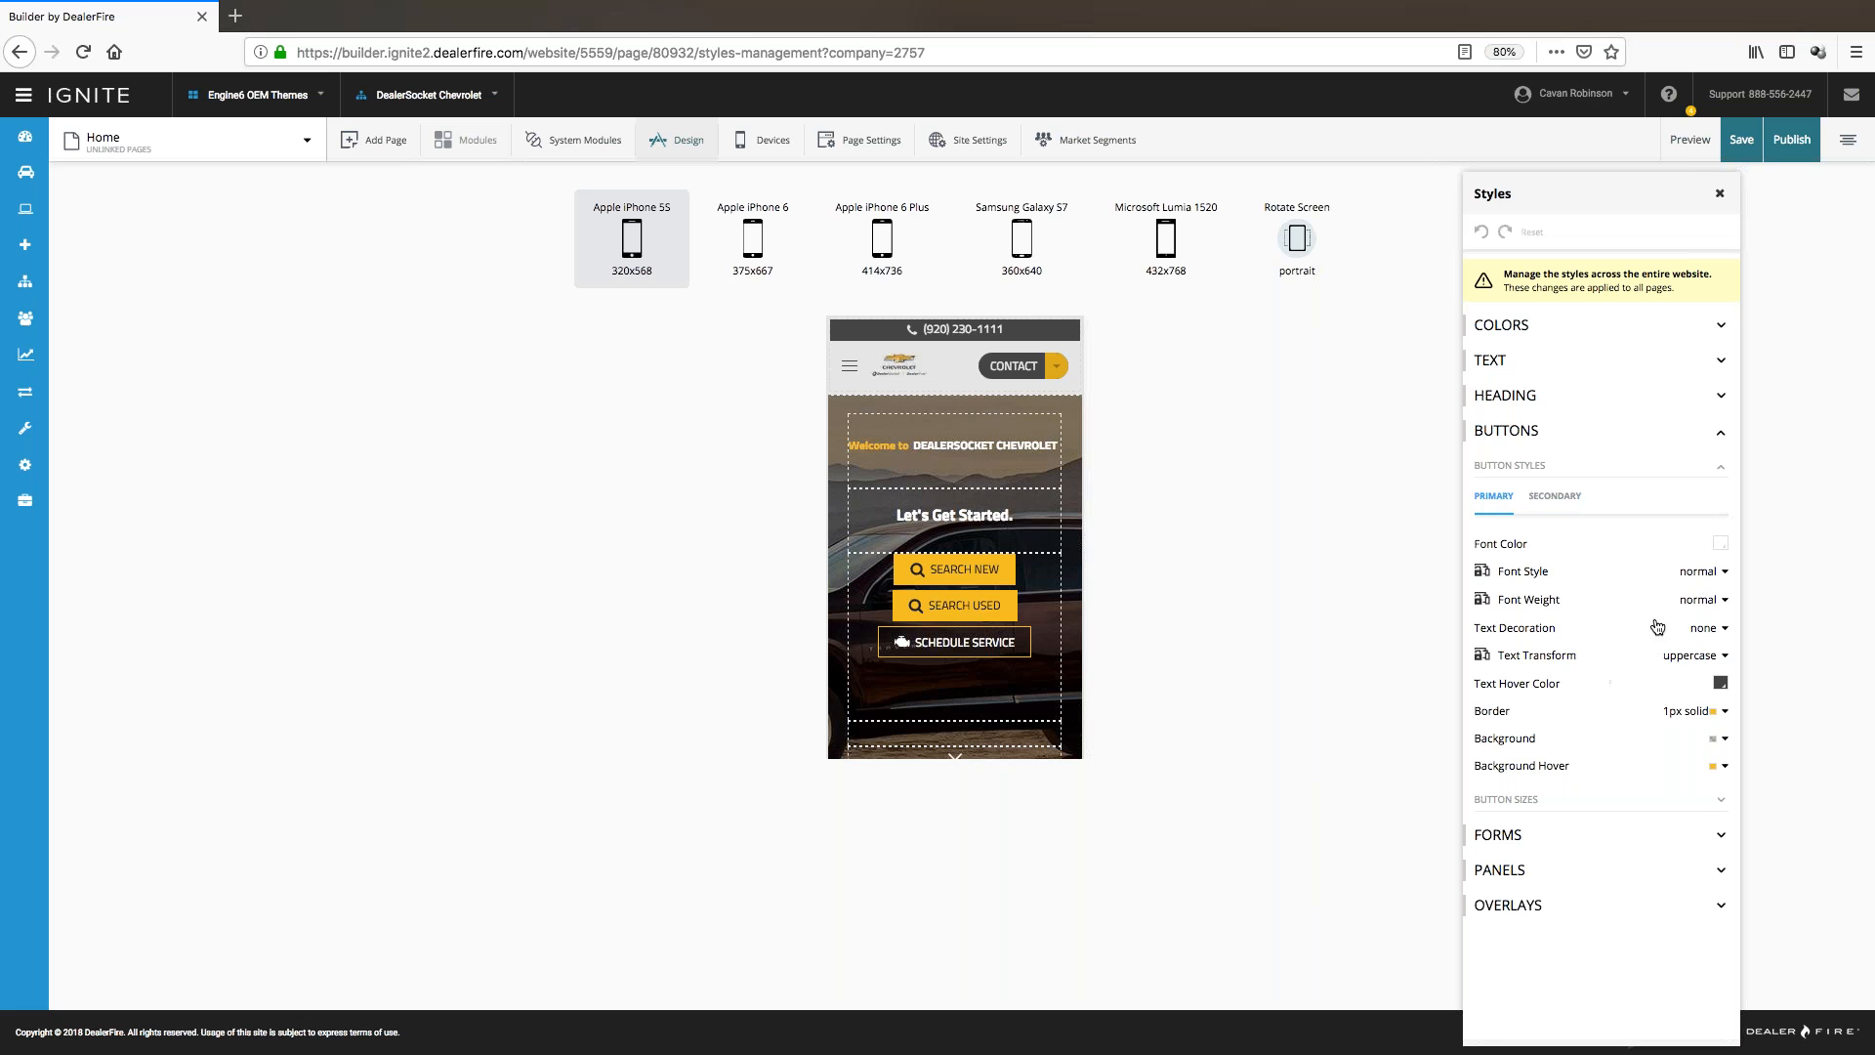
left_click(1697, 601)
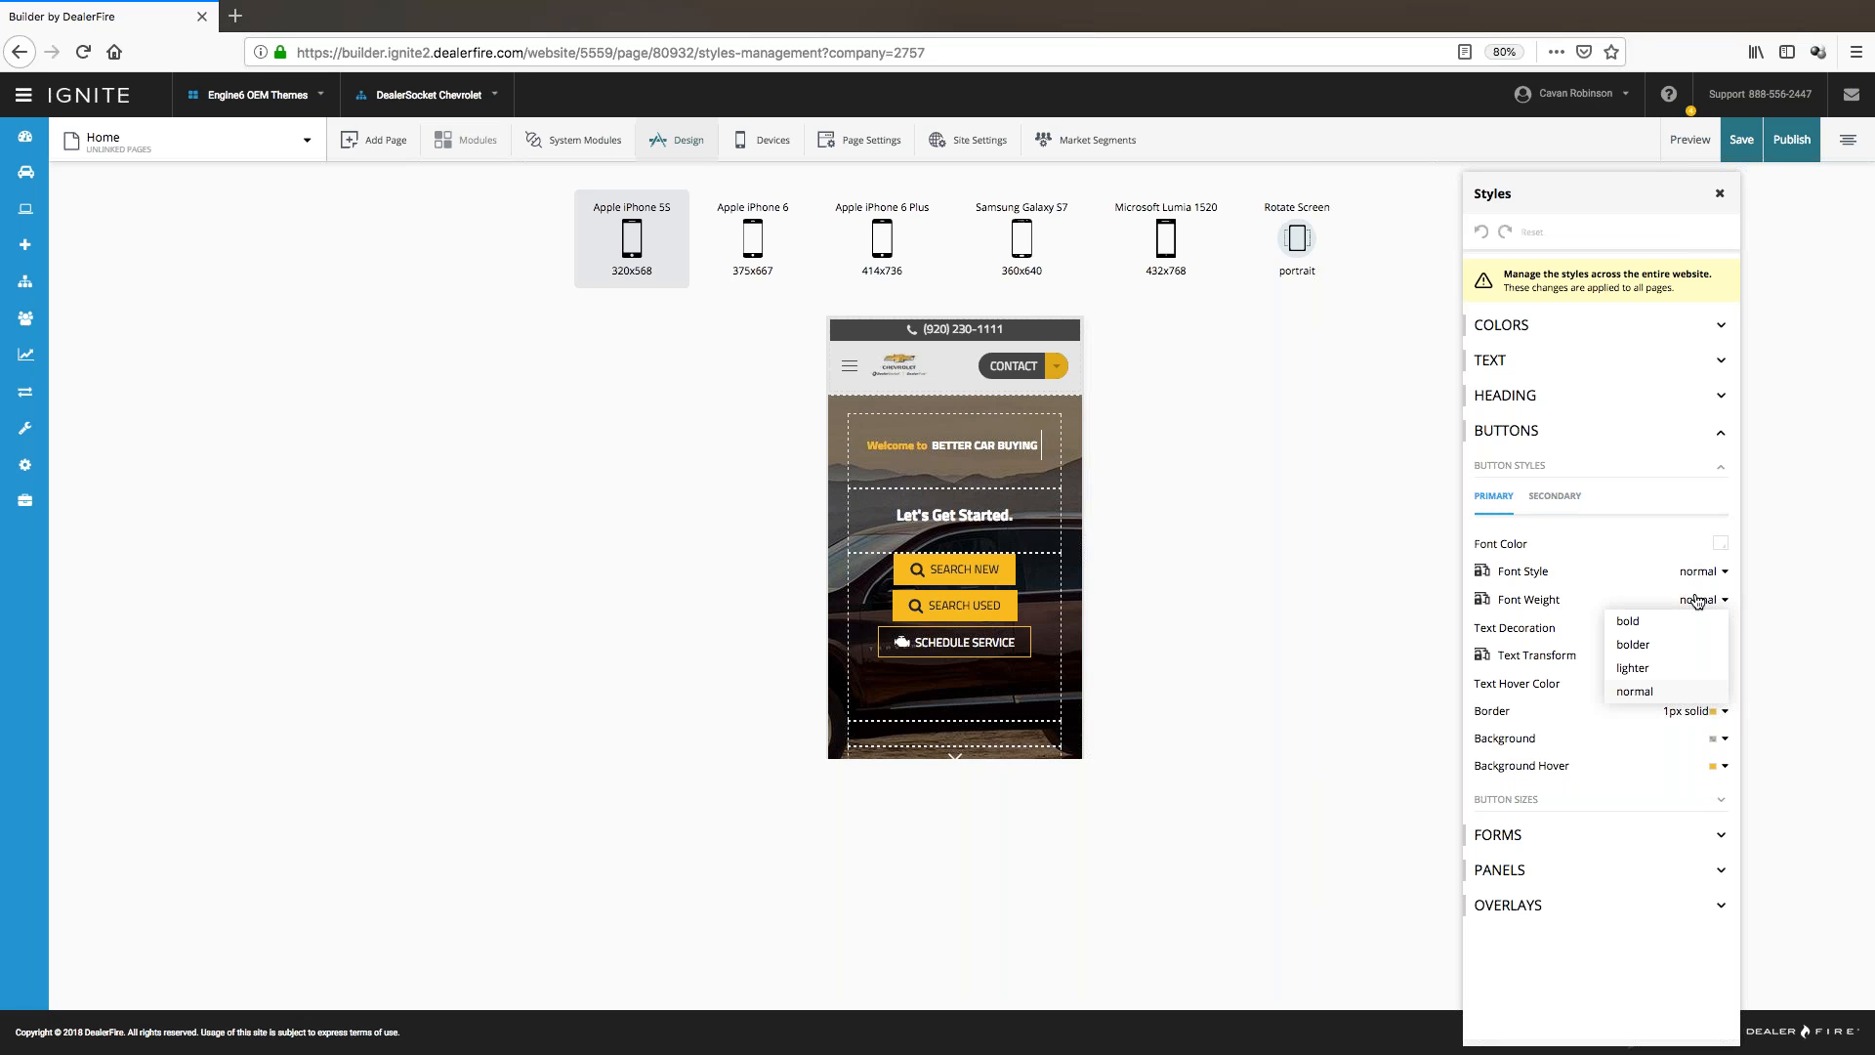
left_click(1634, 646)
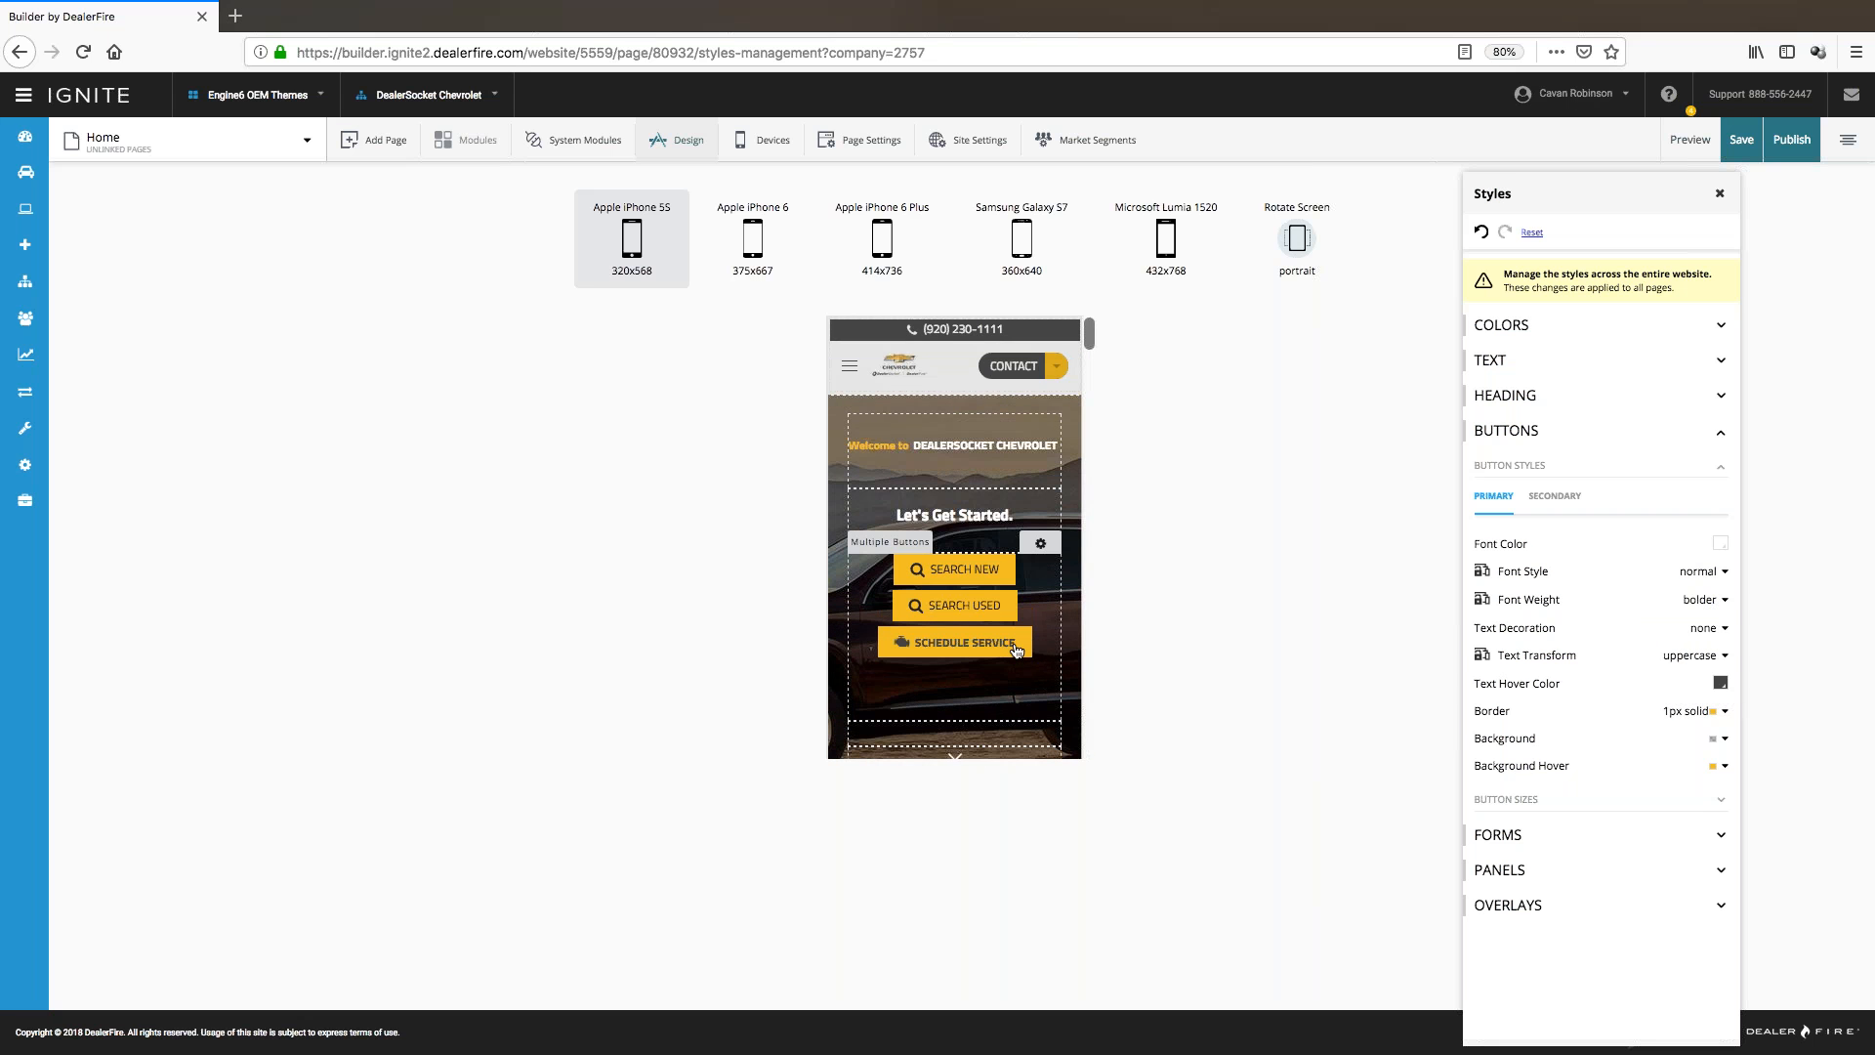
left_click(1697, 607)
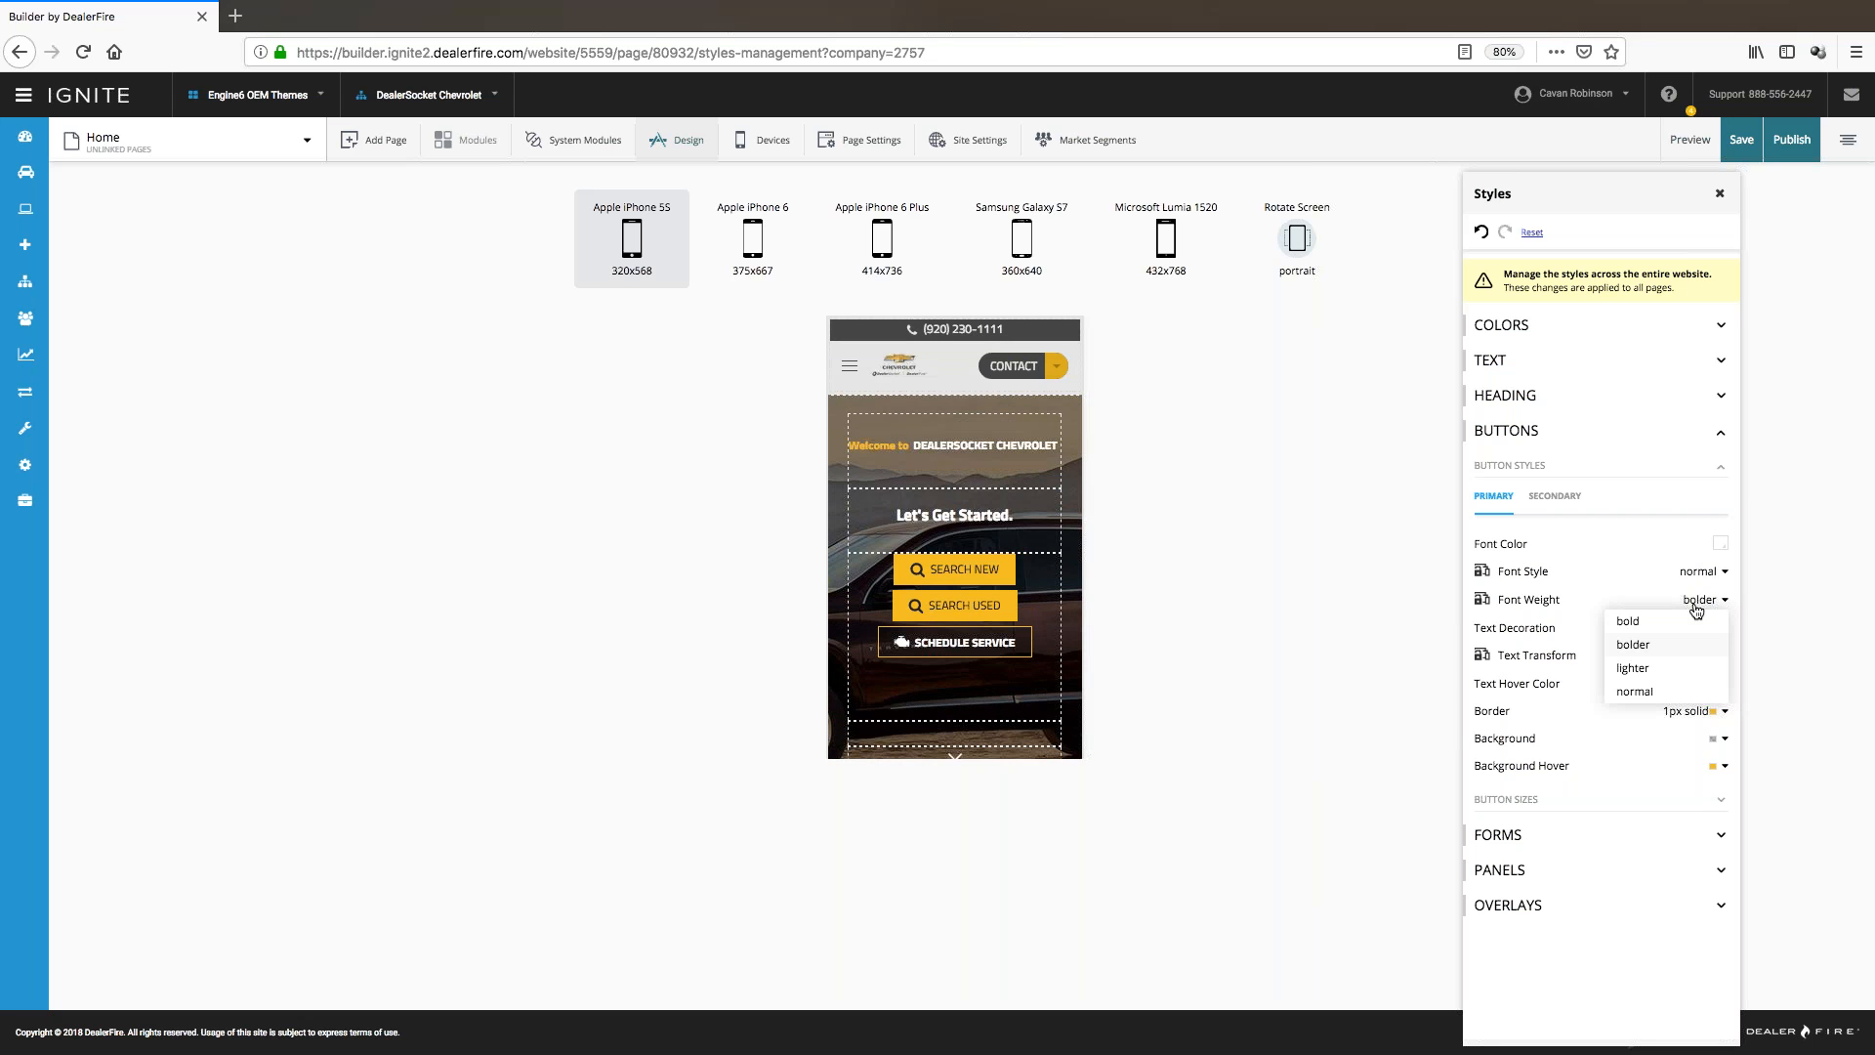
left_click(1628, 622)
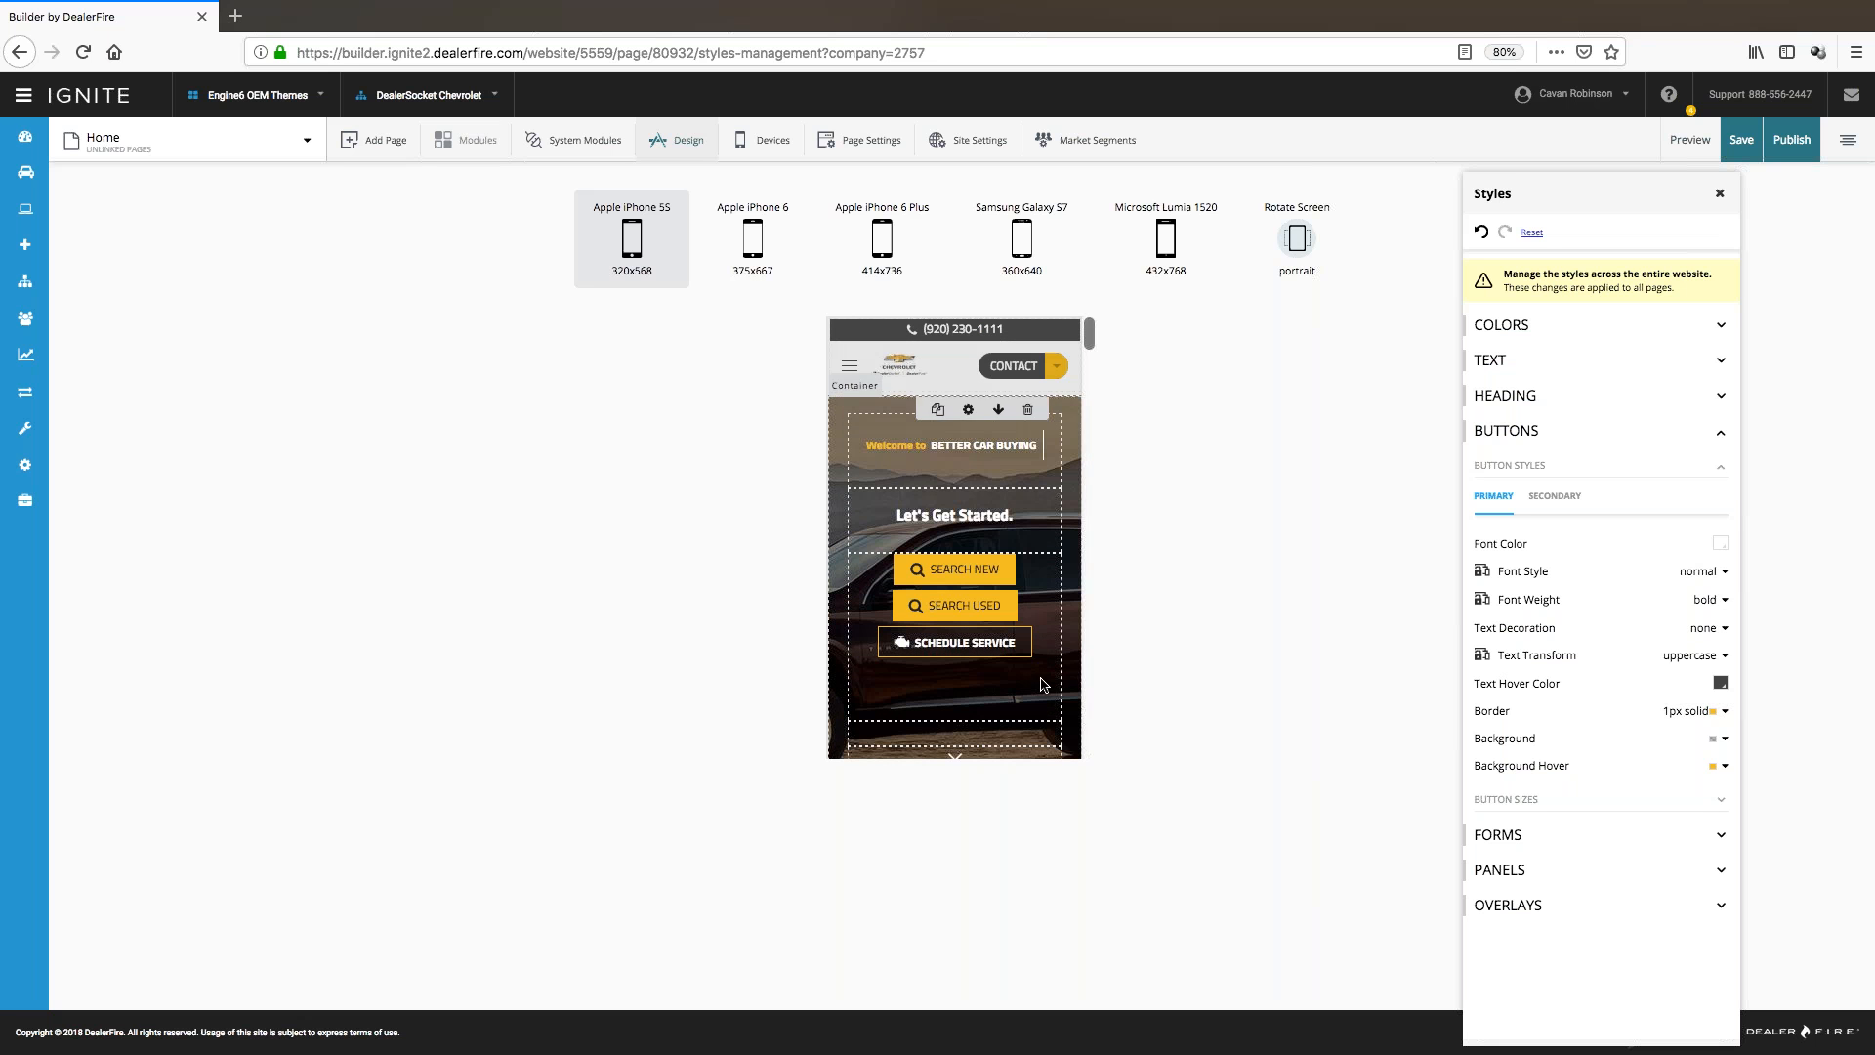
- Try the italic font style on the Primary button style and return it to normal
left_click(1700, 574)
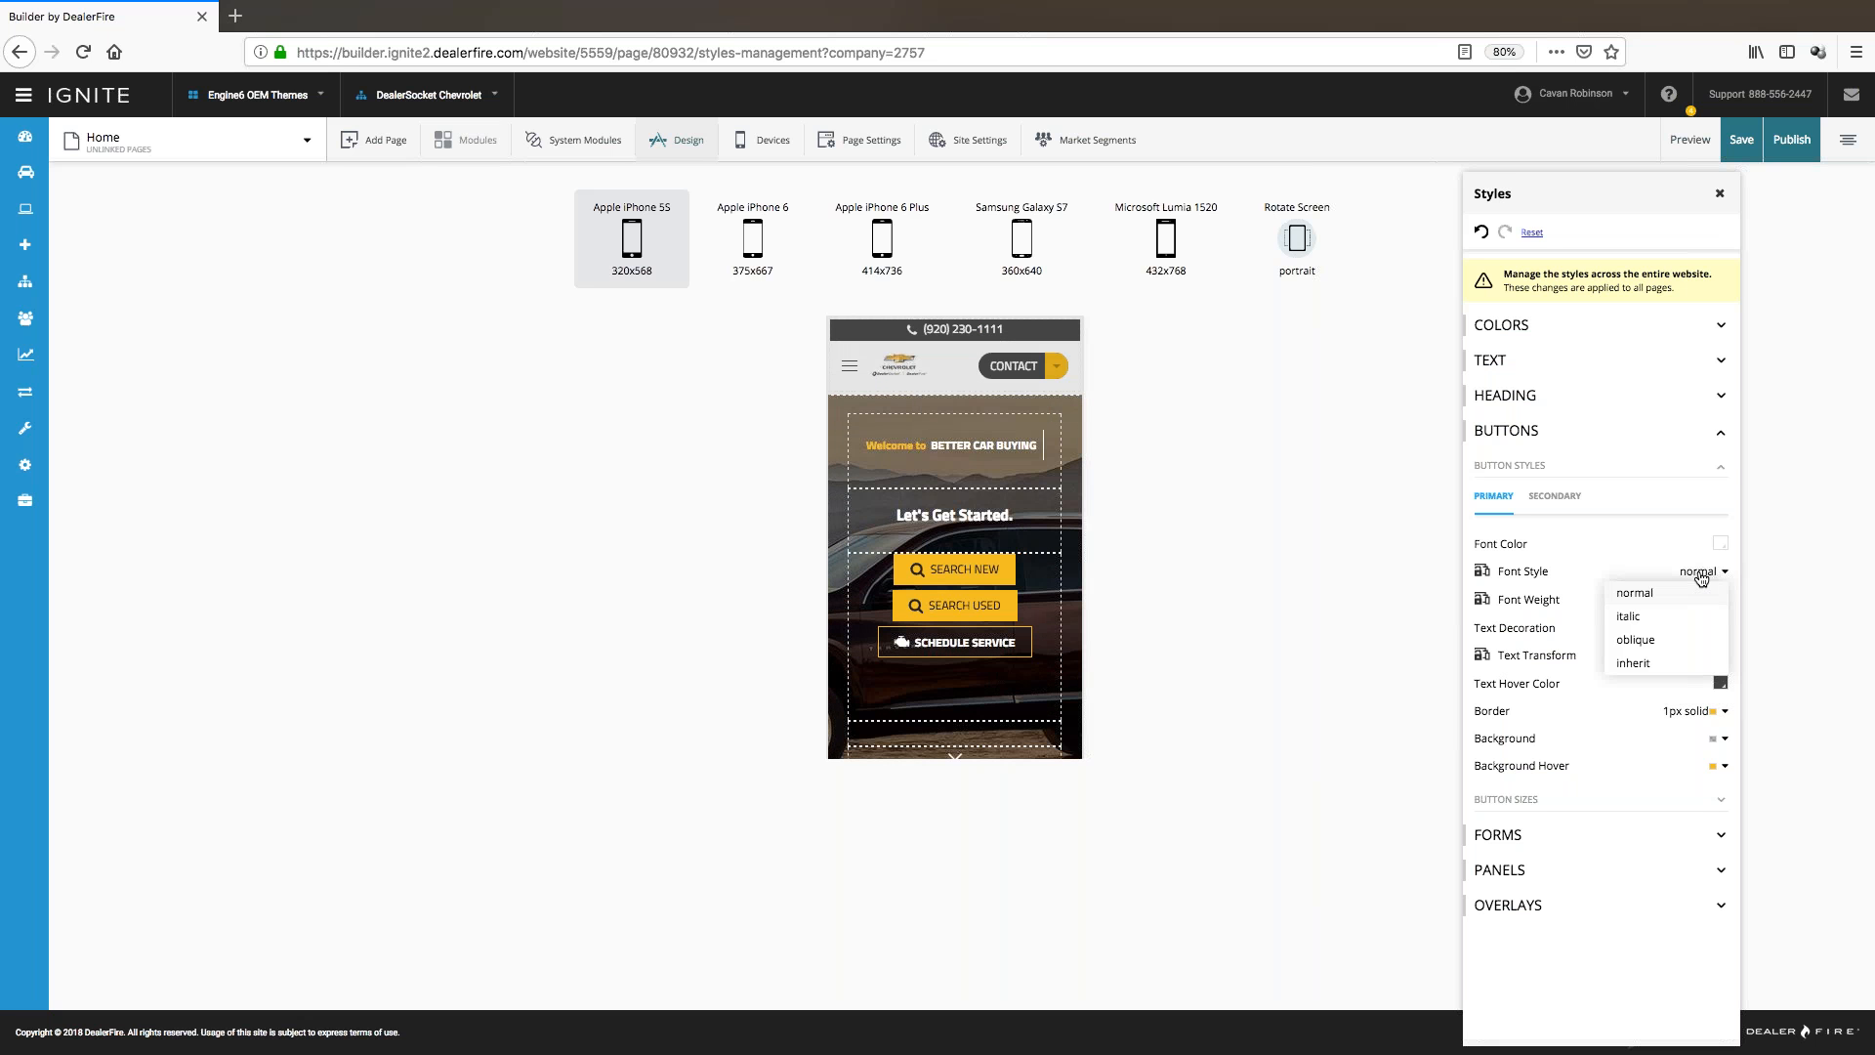
left_click(1628, 617)
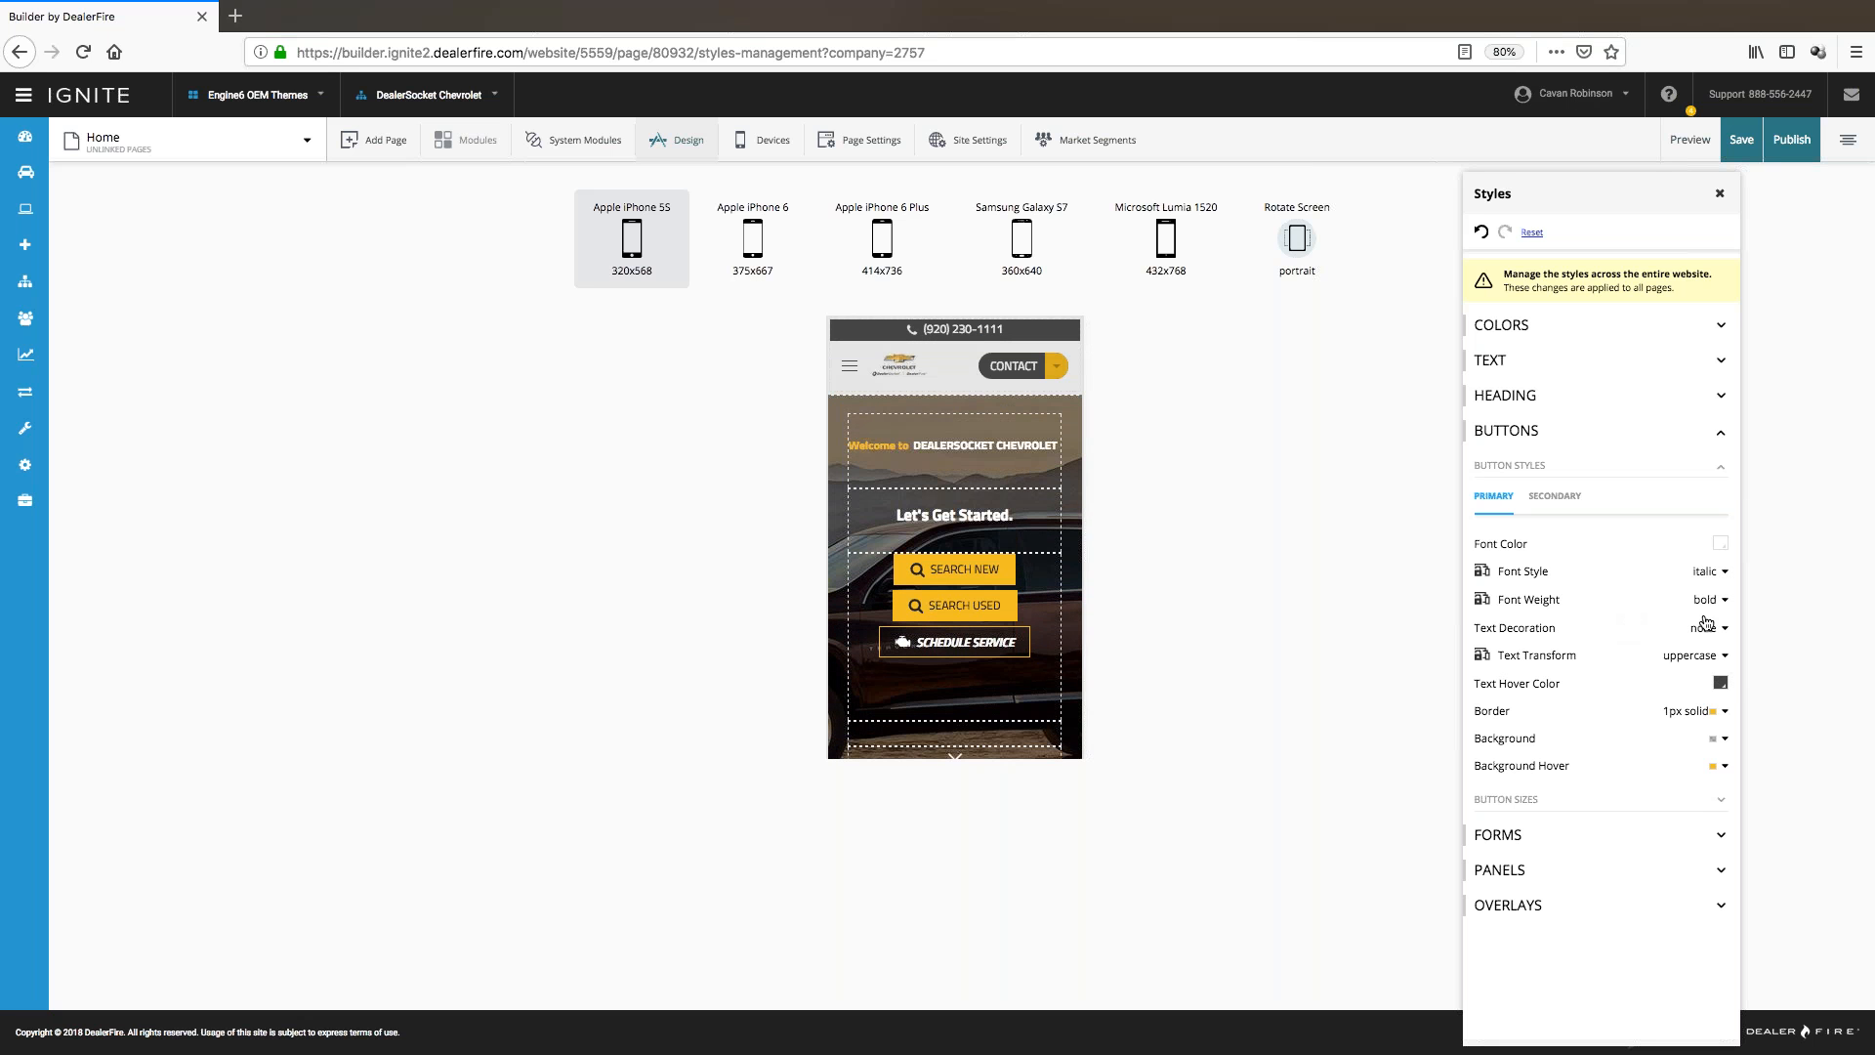
left_click(1707, 575)
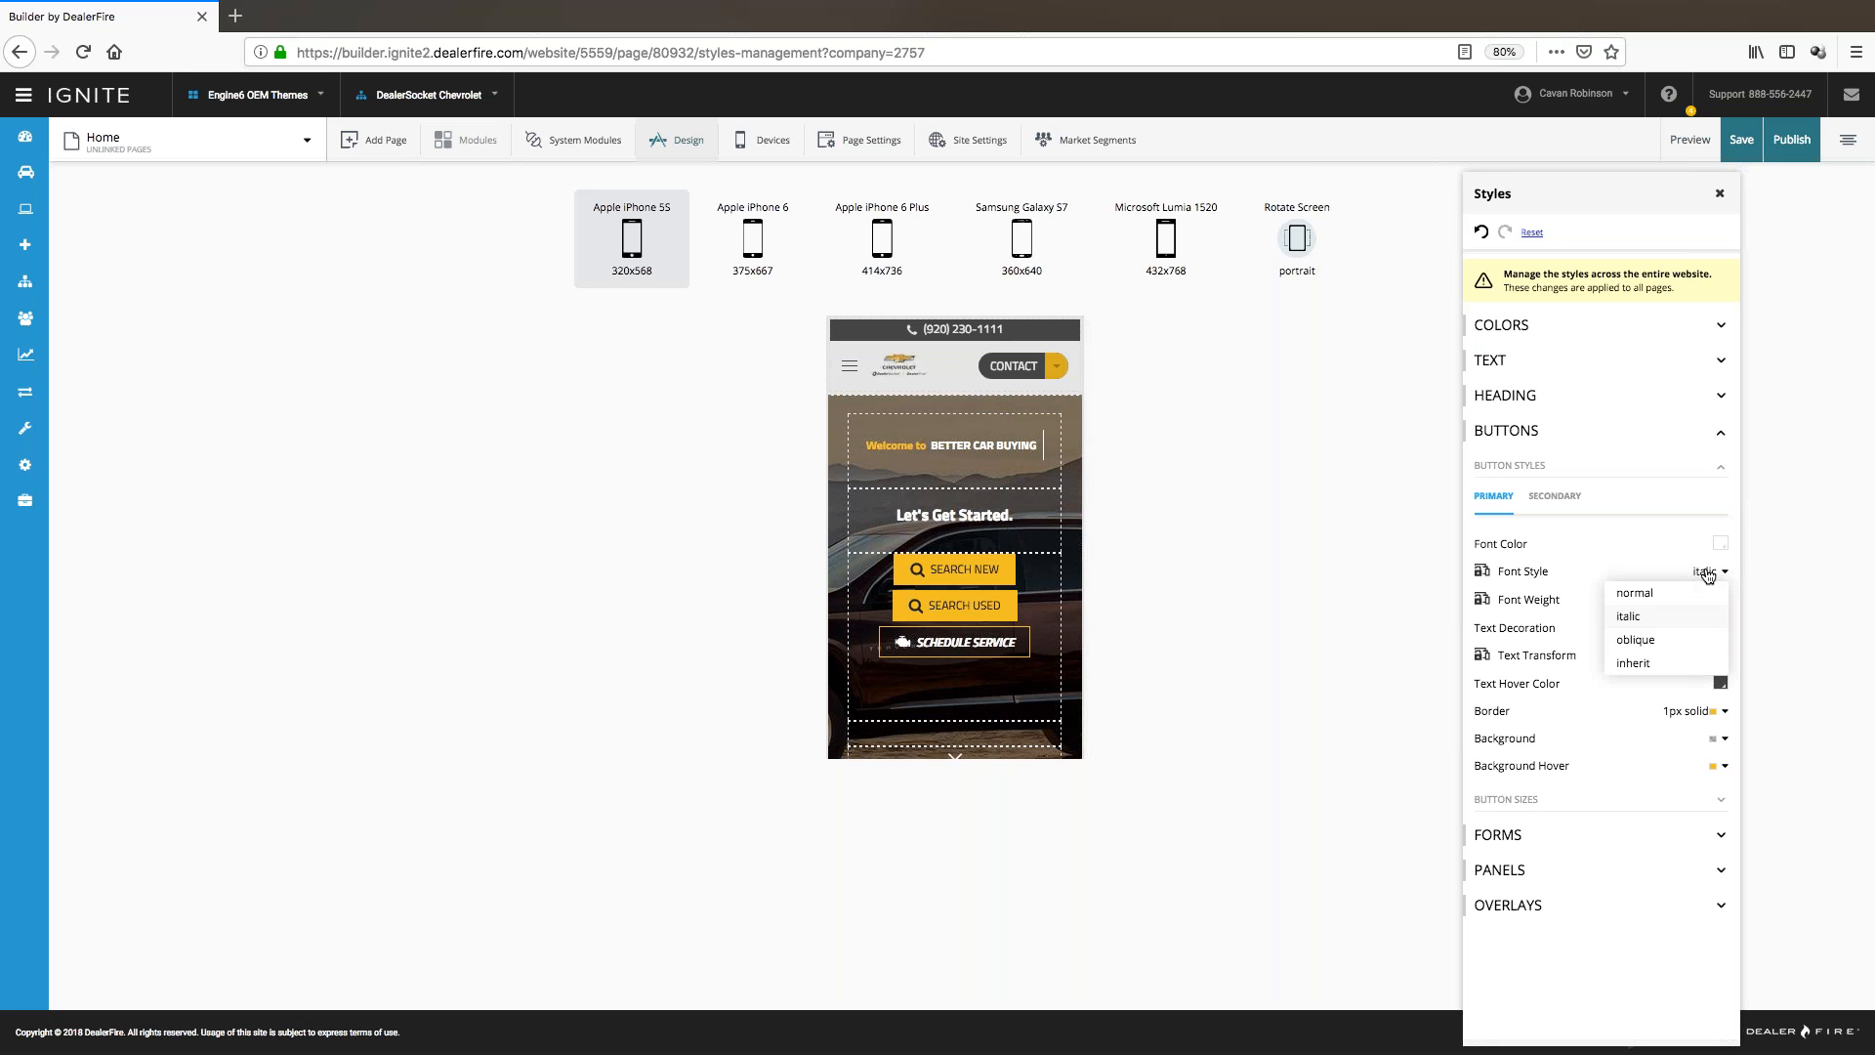
left_click(1643, 596)
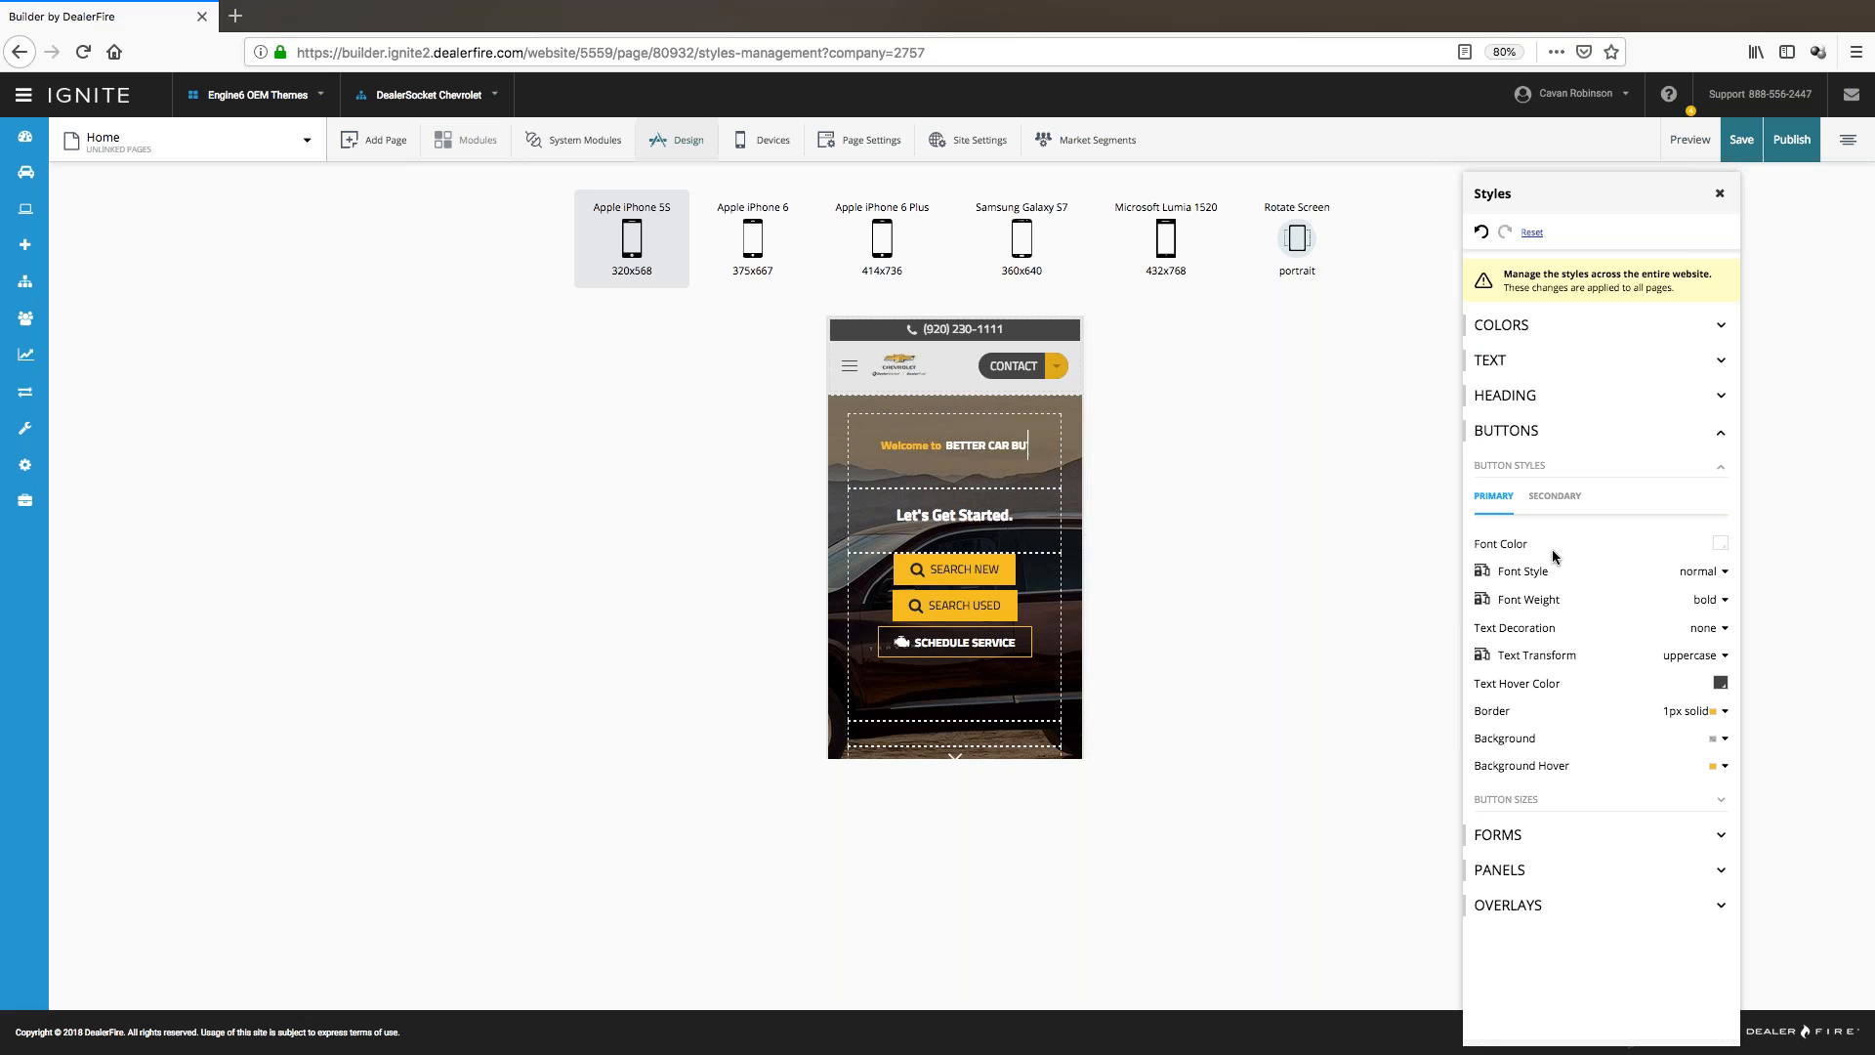
- Compare 26px and 15px font sizes for the Default button size and settle on 20px
left_click(1509, 799)
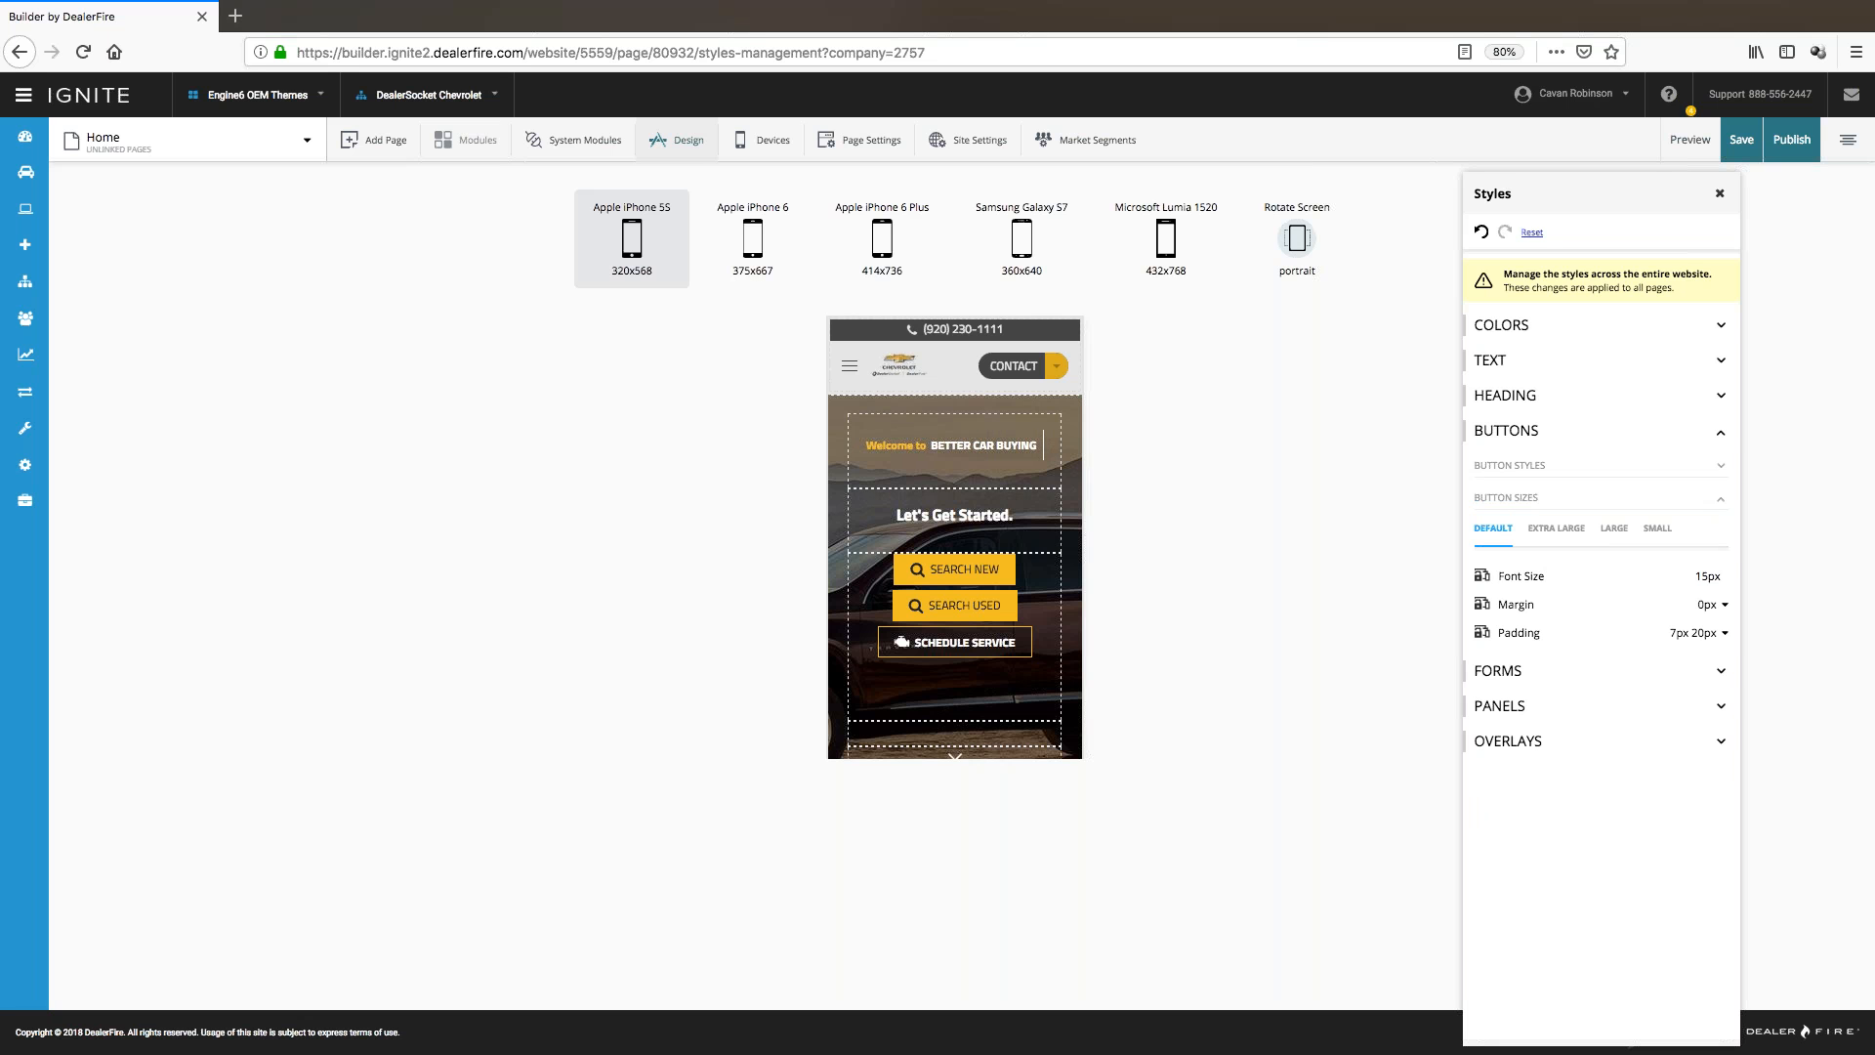
left_click(1509, 576)
left_click_drag(1556, 577, 1595, 575)
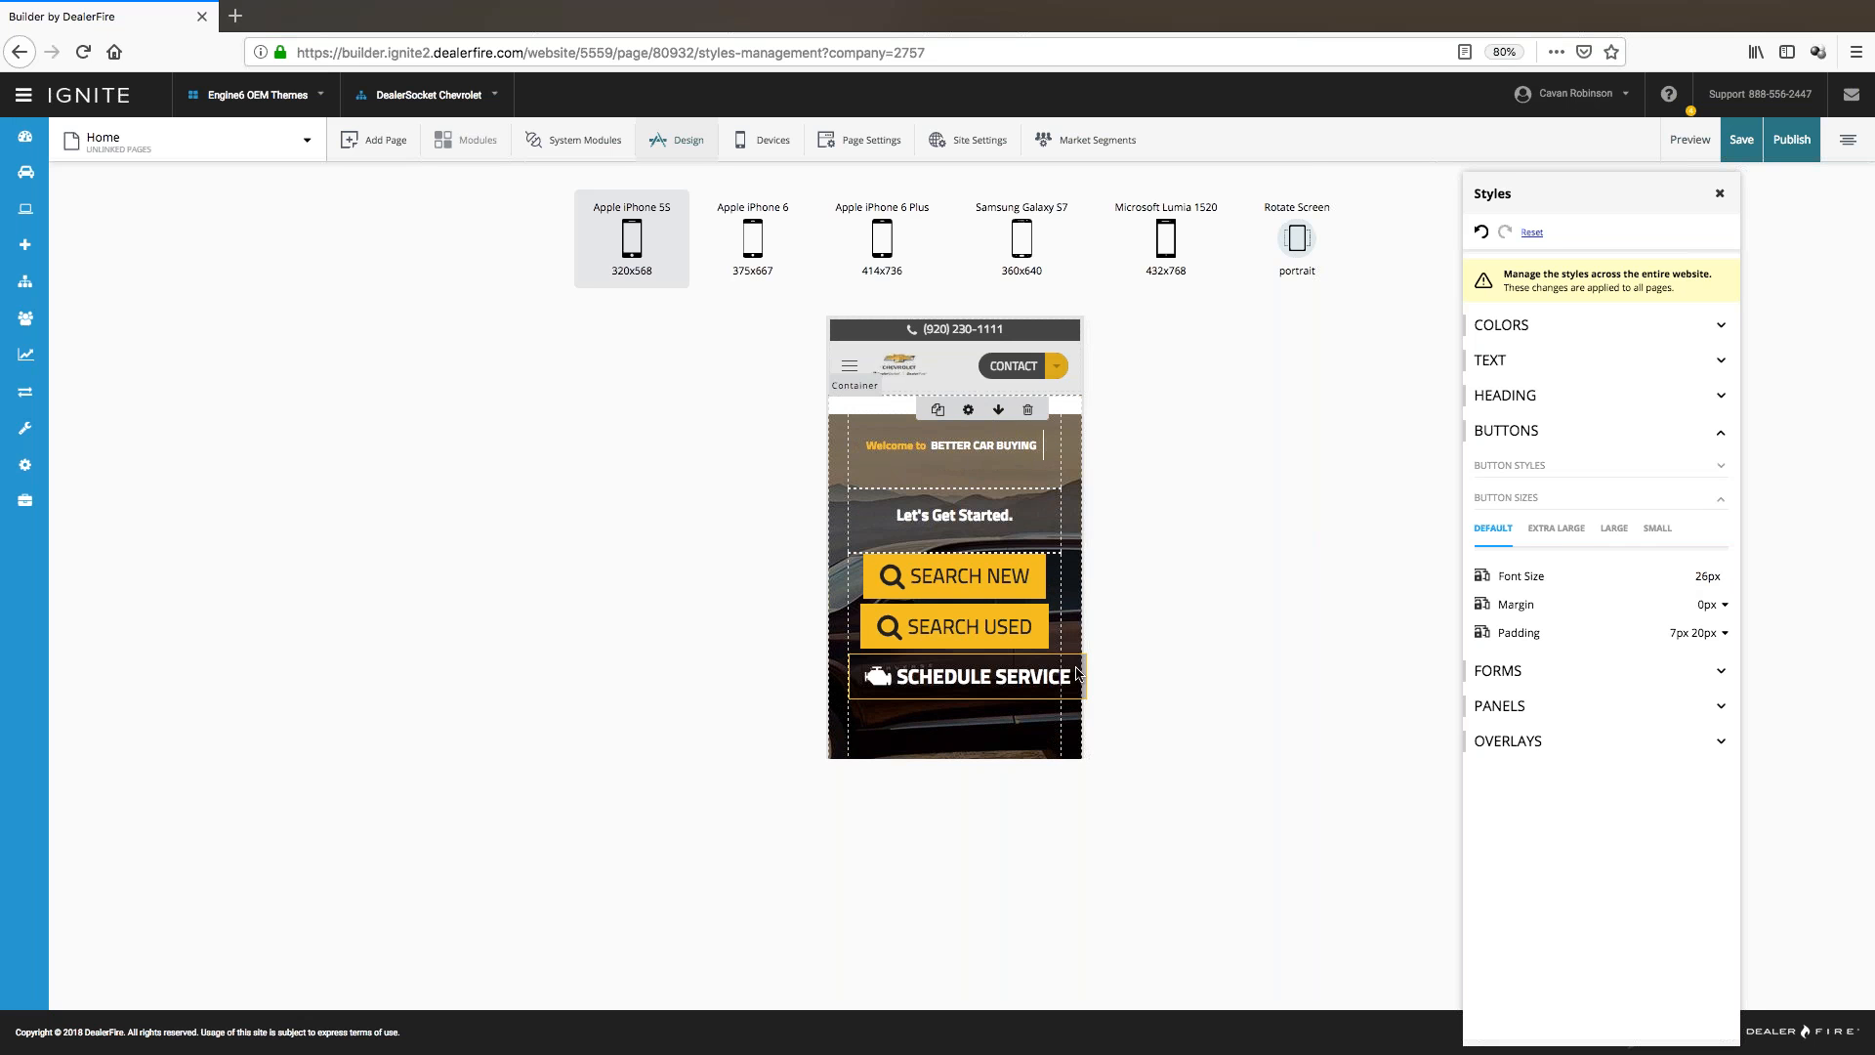
left_click(1595, 575)
left_click_drag(1595, 575, 1557, 576)
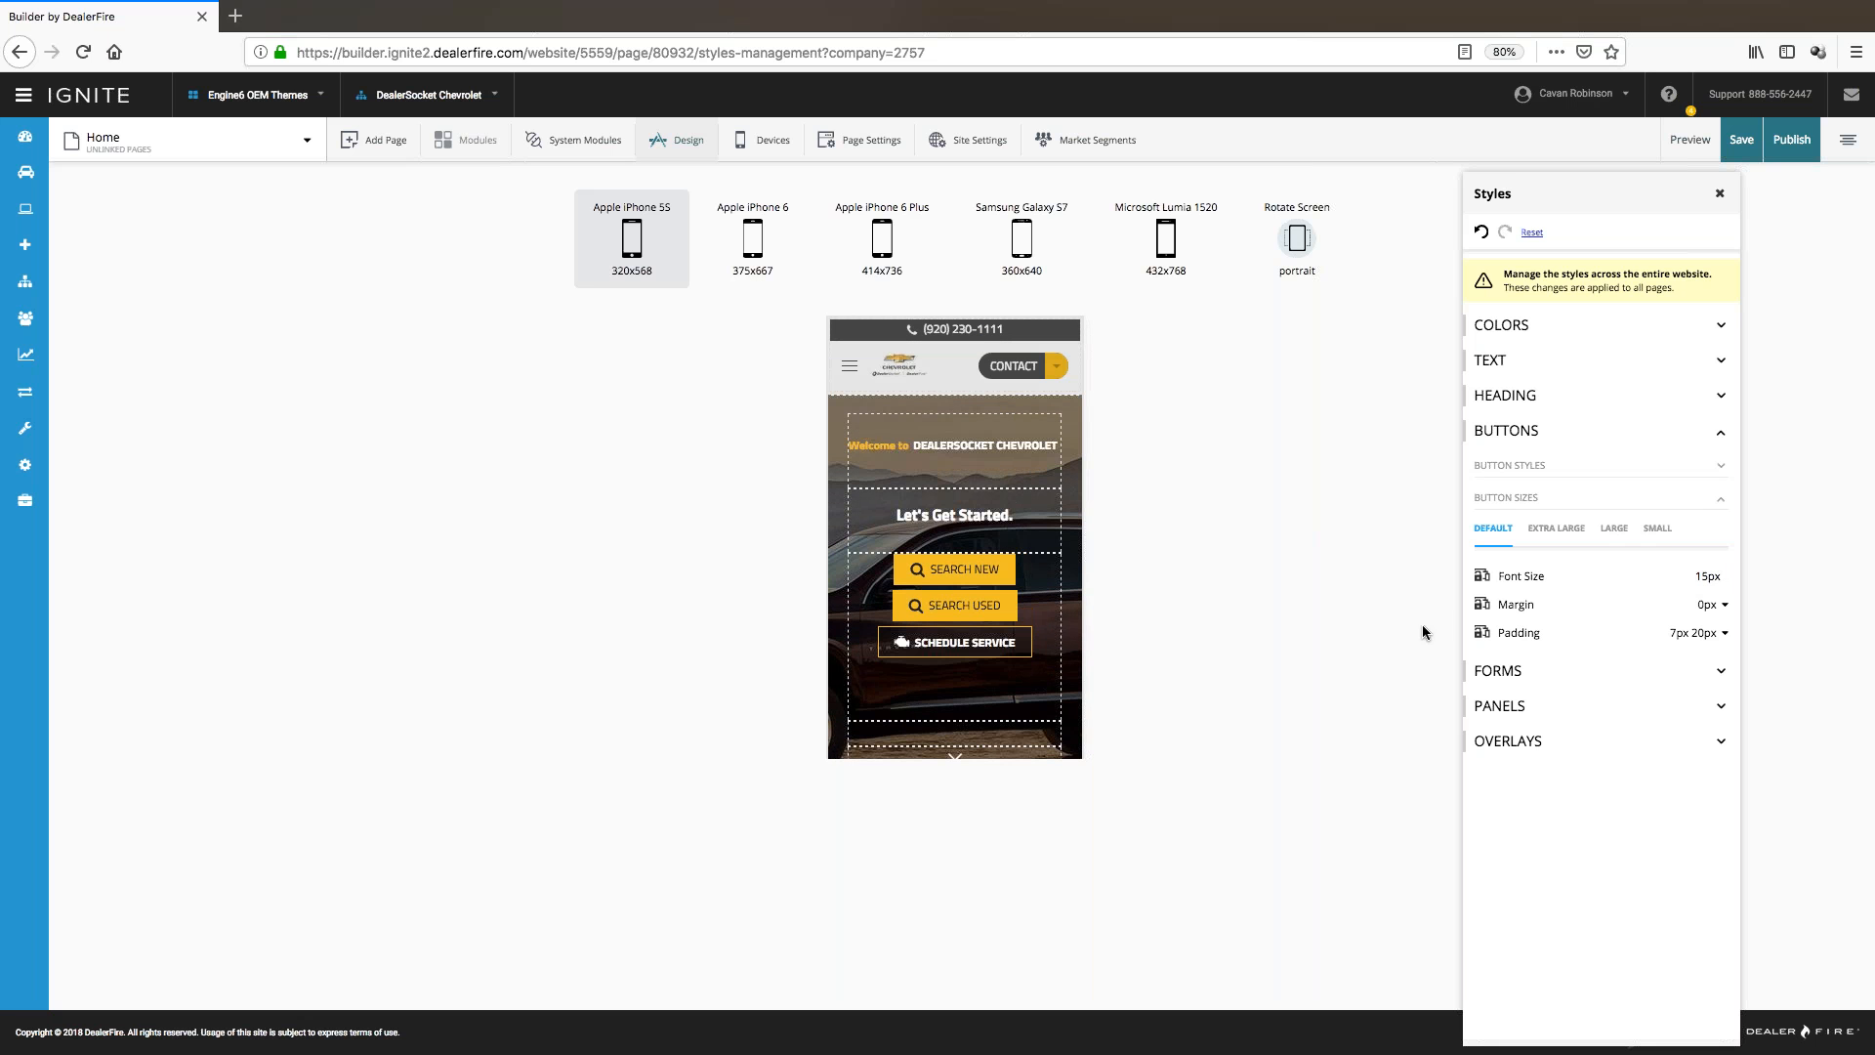
mouse_move(1705, 577)
left_click_drag(1707, 575, 1690, 576)
type("20")
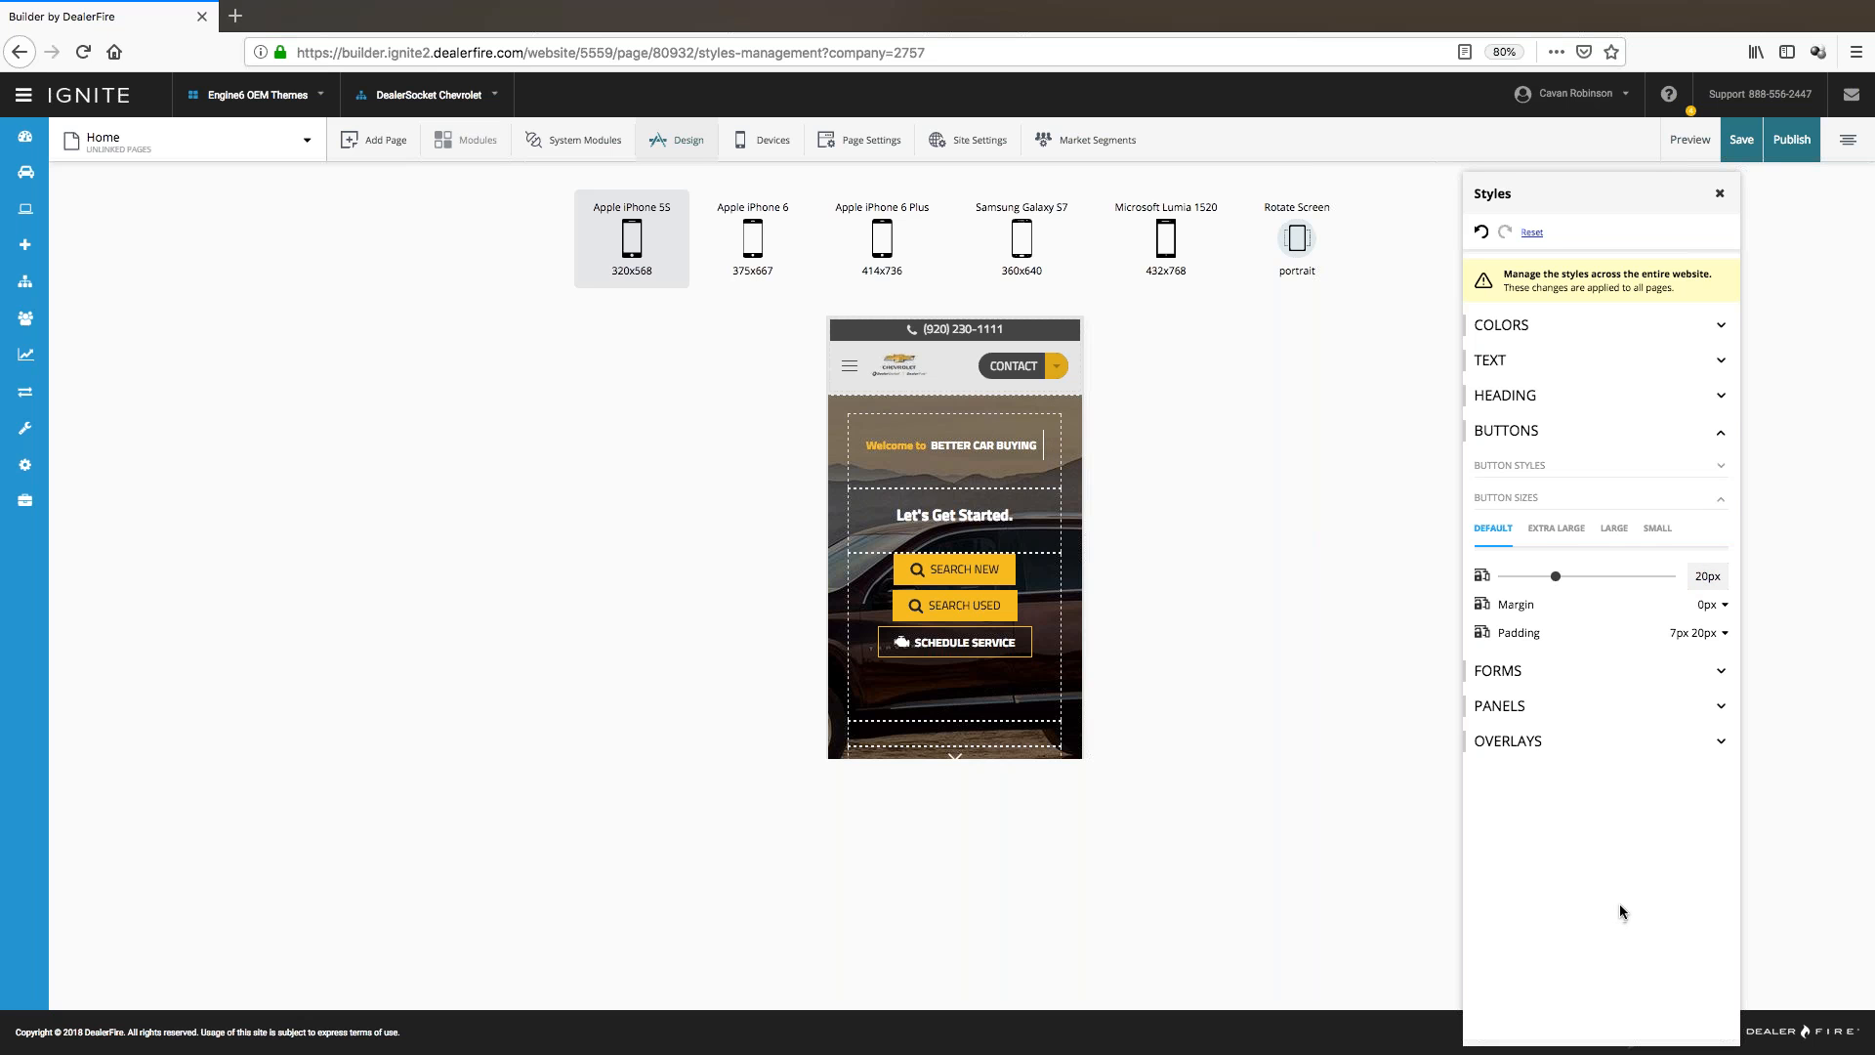
left_click(1619, 905)
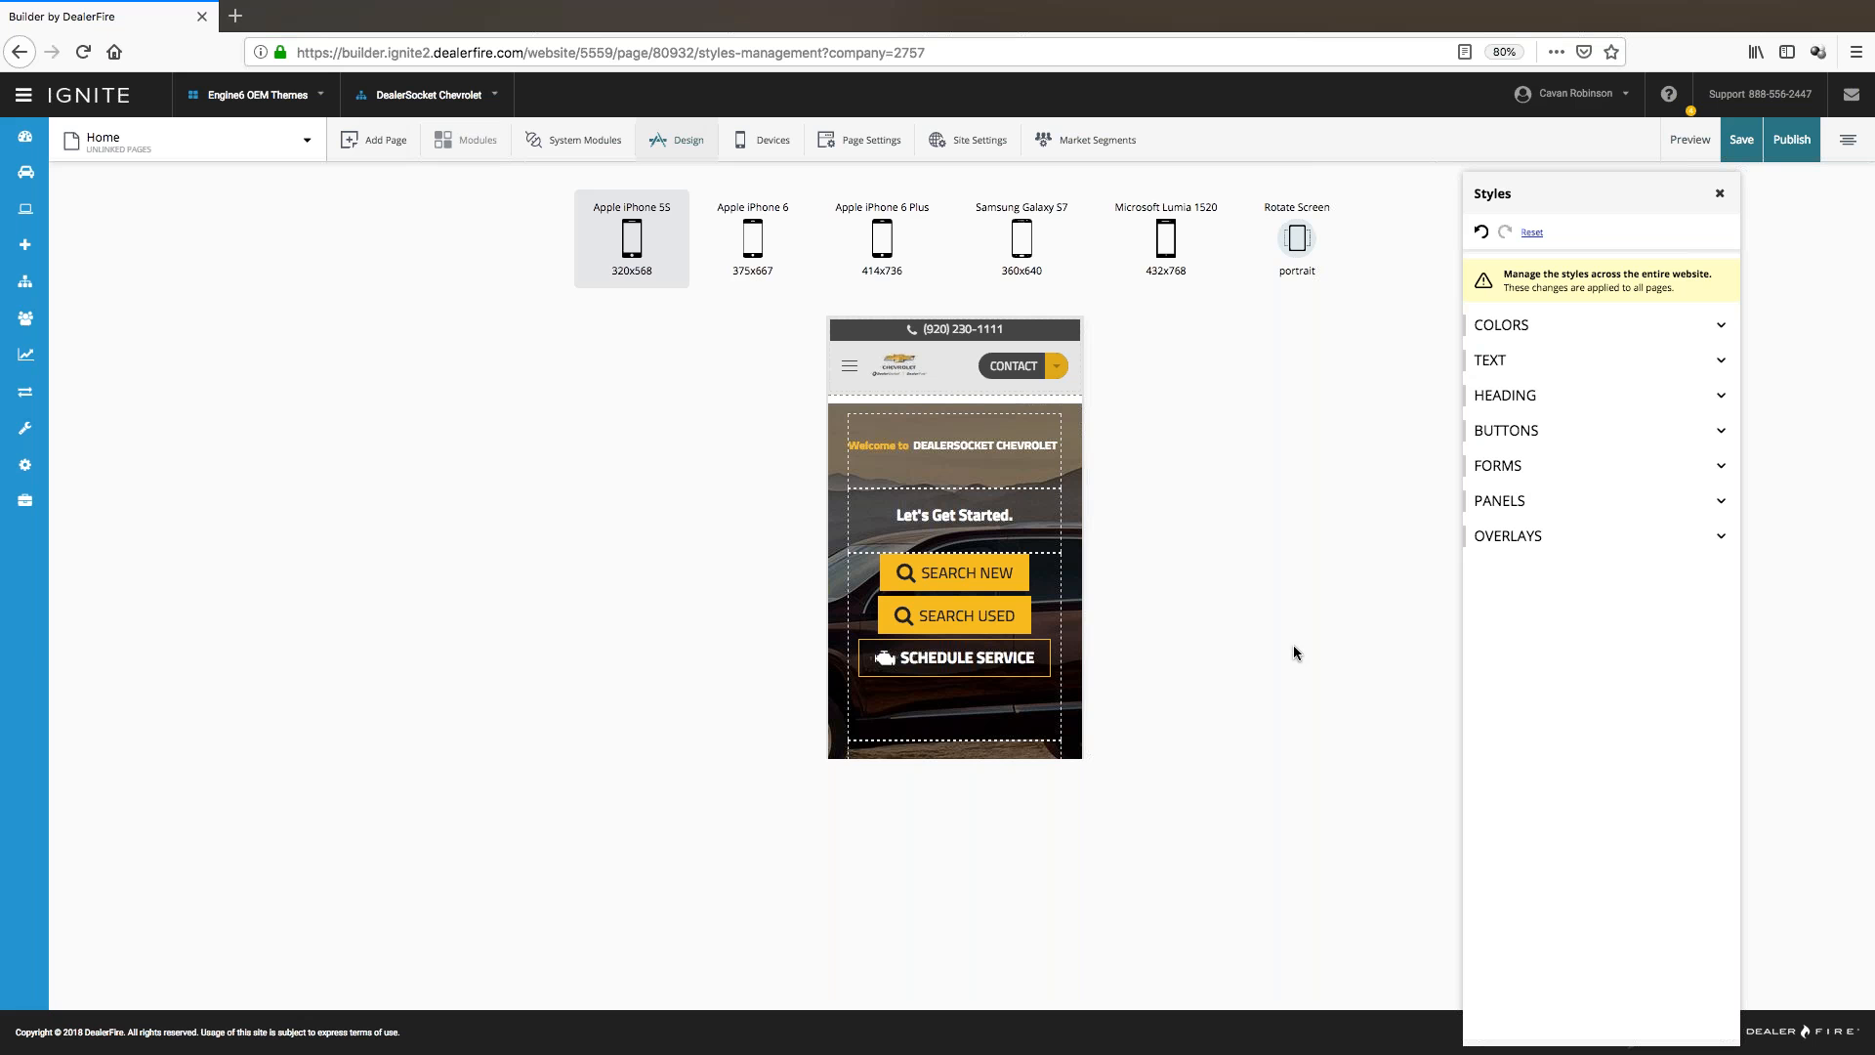
- Examine the Primary button style's border options, including its border color choices, and close them
left_click(1509, 432)
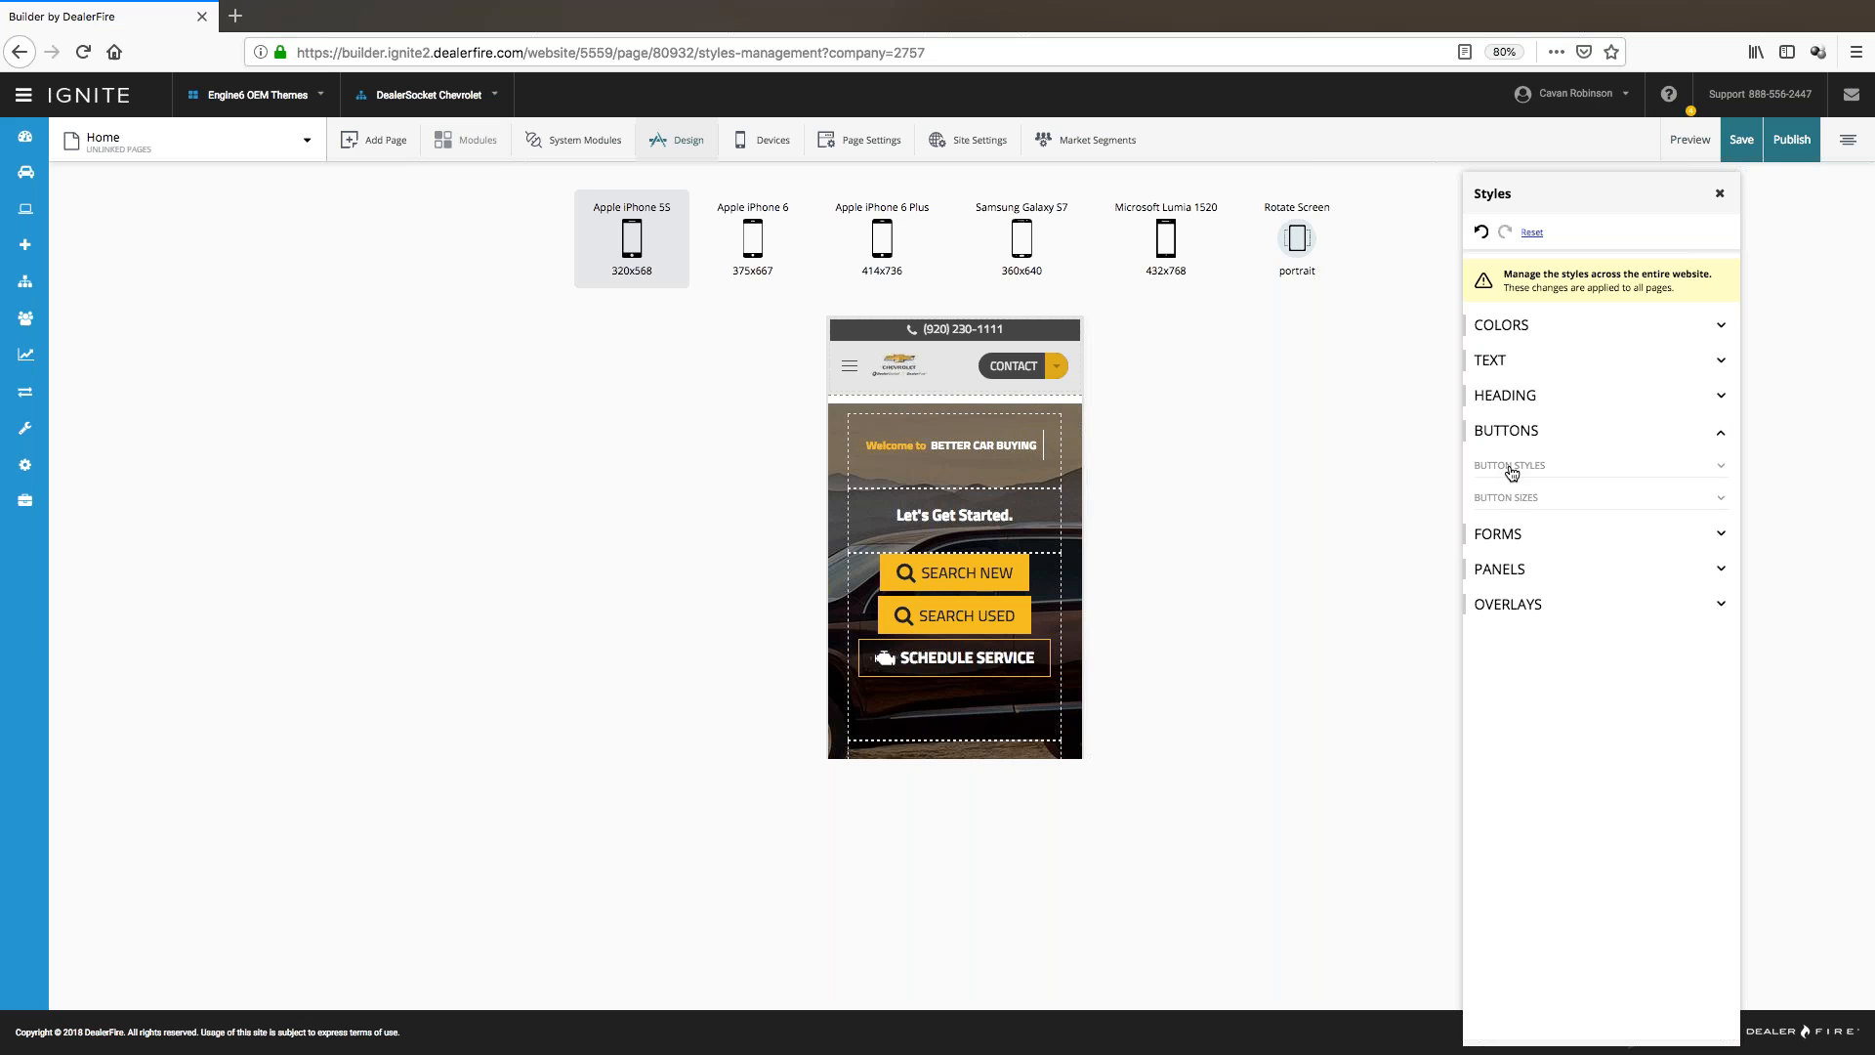
left_click(1504, 466)
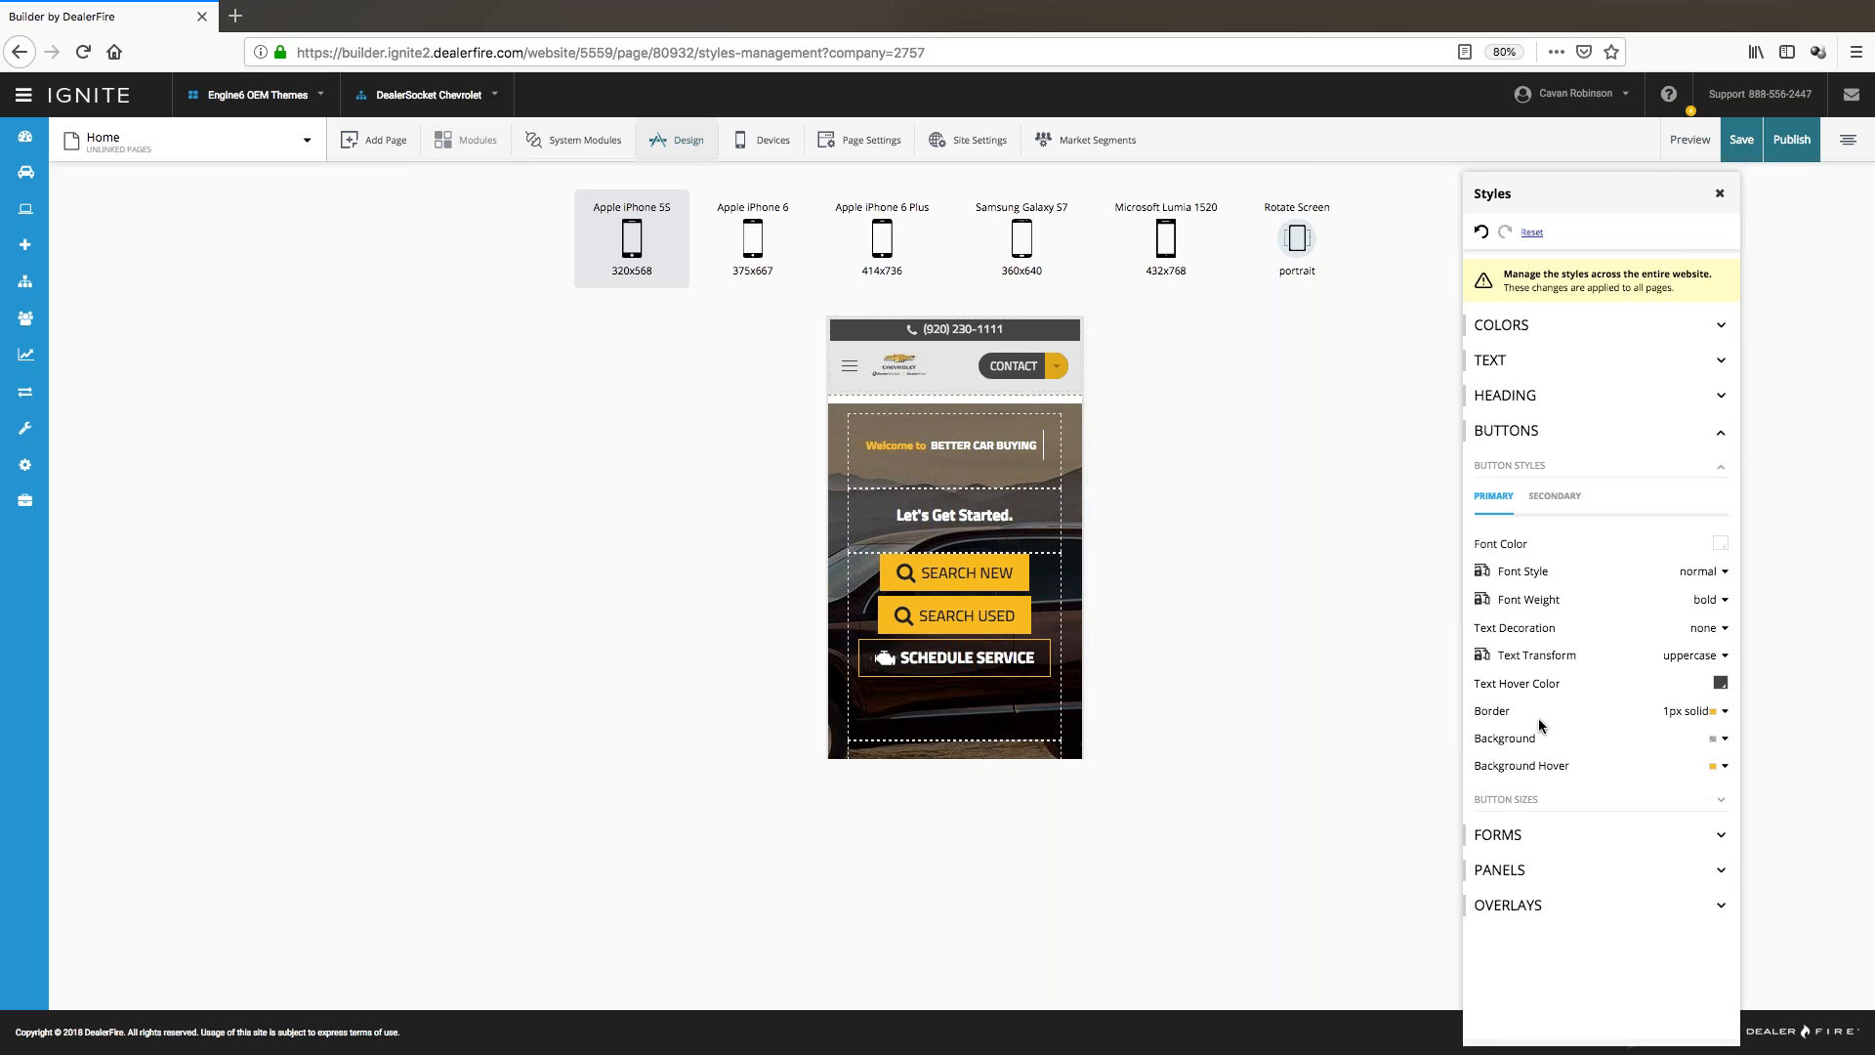
left_click(1694, 713)
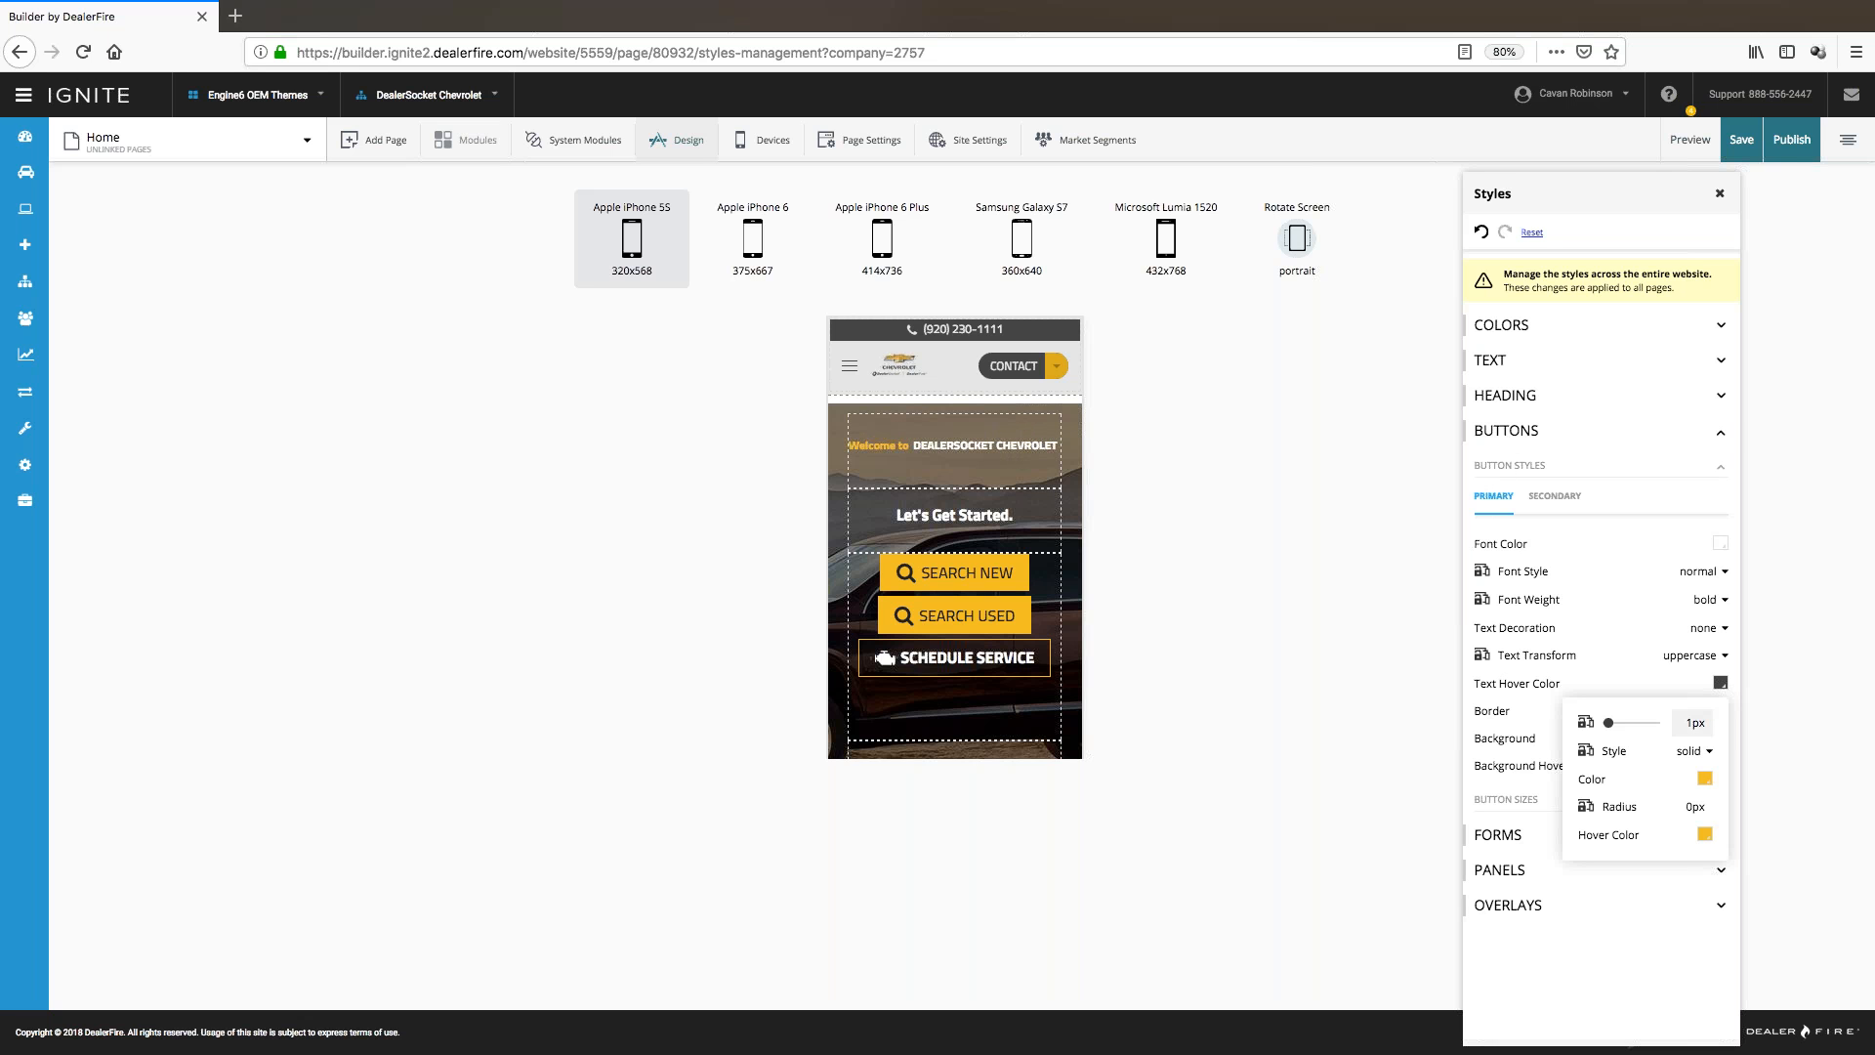
left_click(1704, 779)
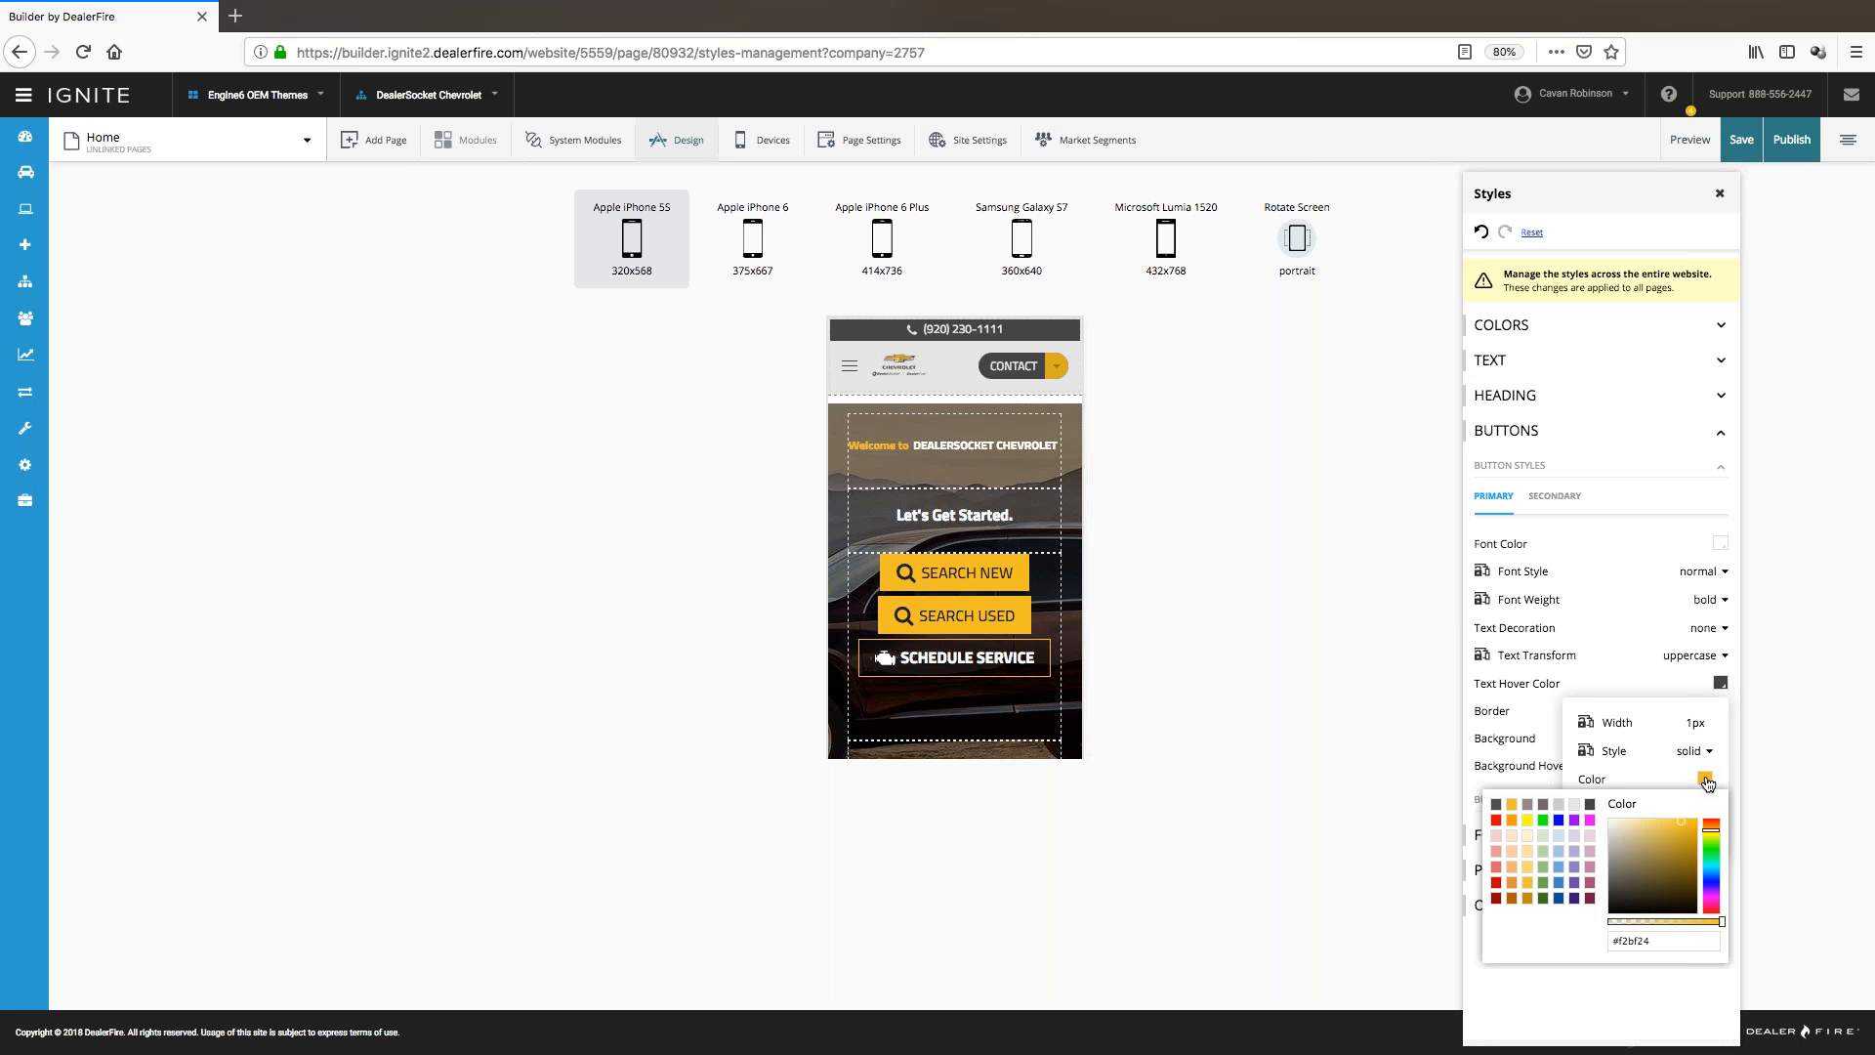
left_click(1532, 993)
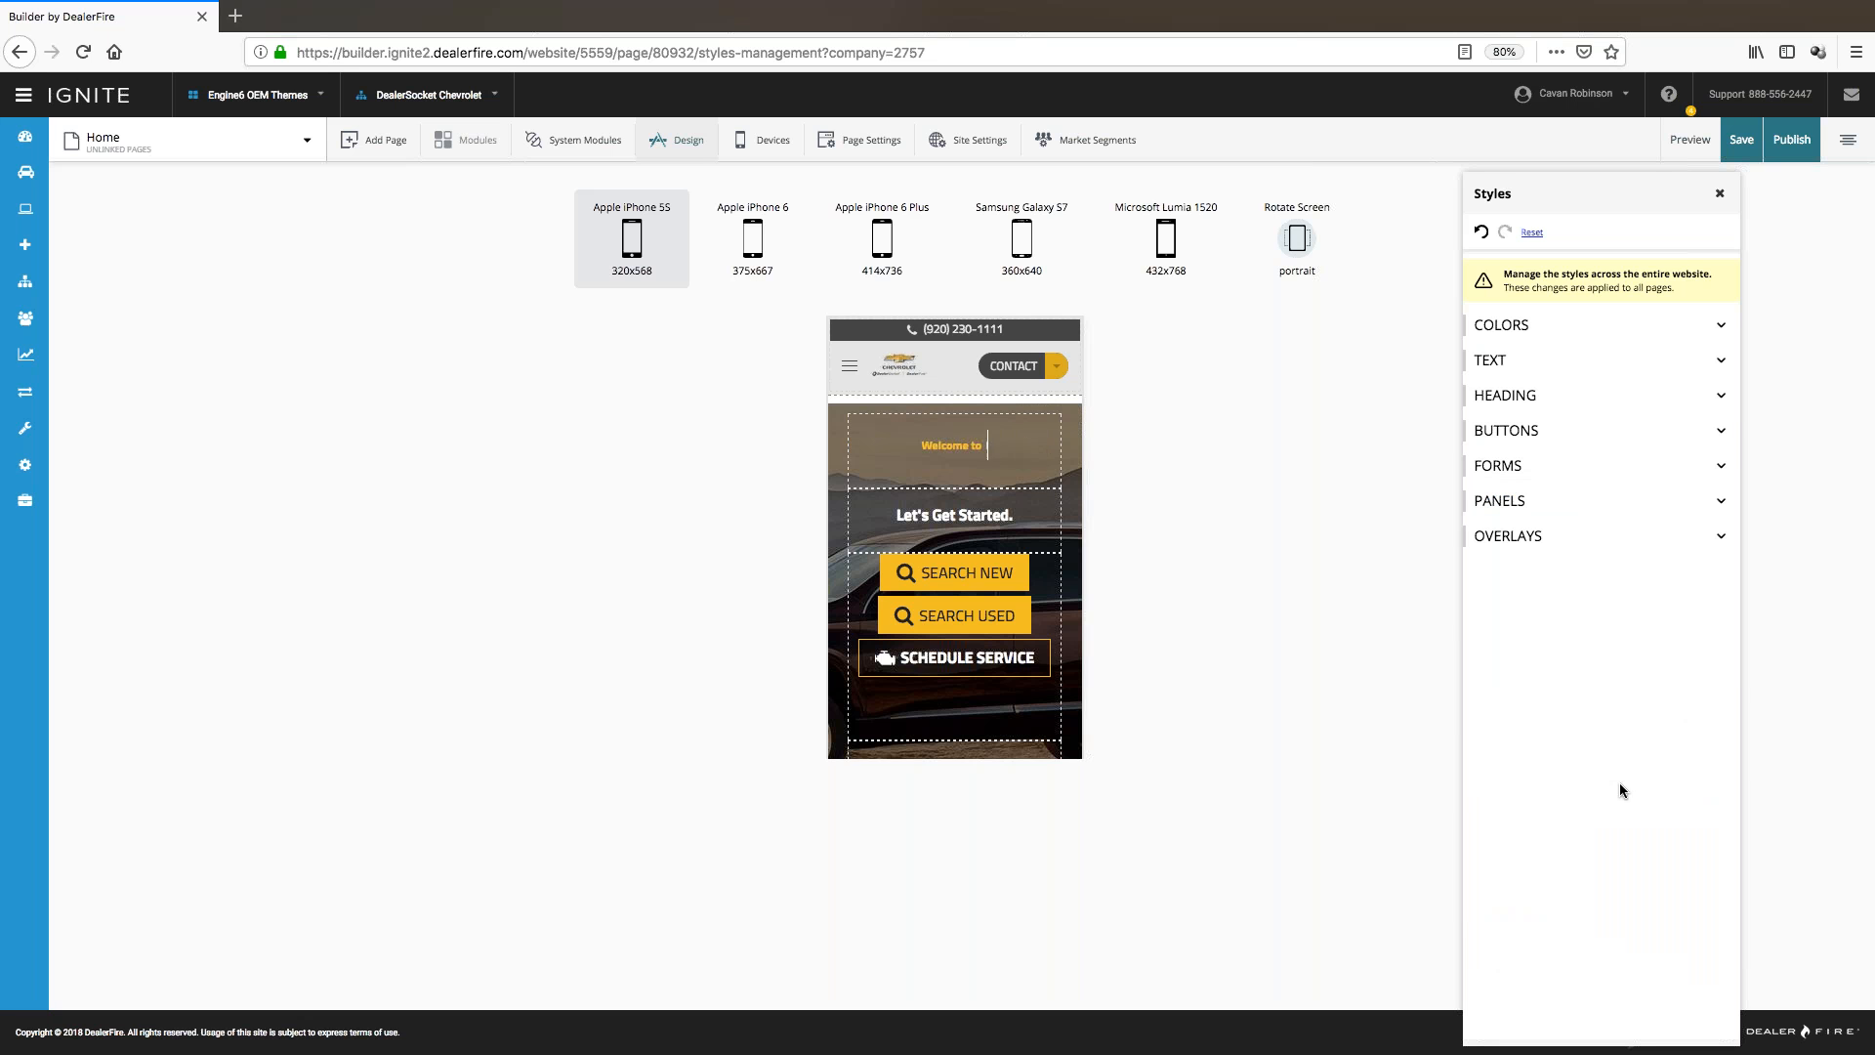
- Set the border radius of the Primary button style to 50px in the Mobile view and check it on the Schedule Service button
left_click(1522, 444)
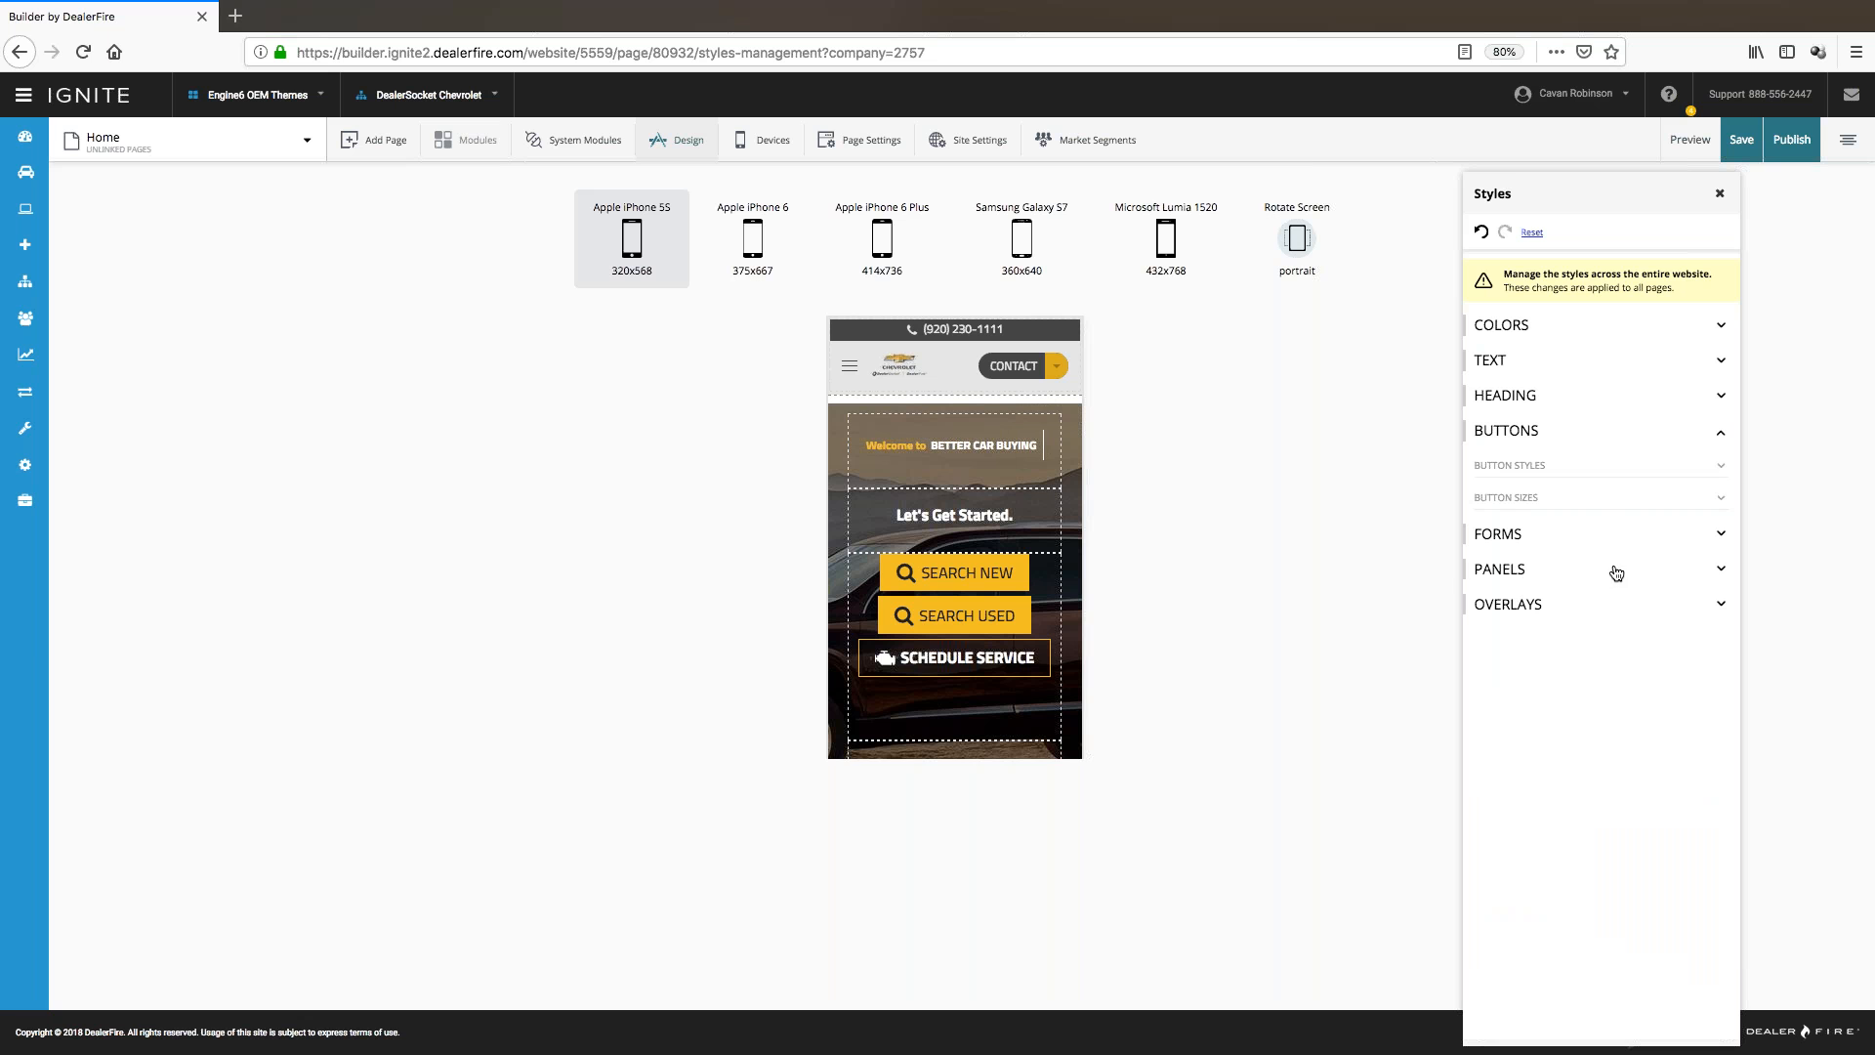
left_click(1511, 469)
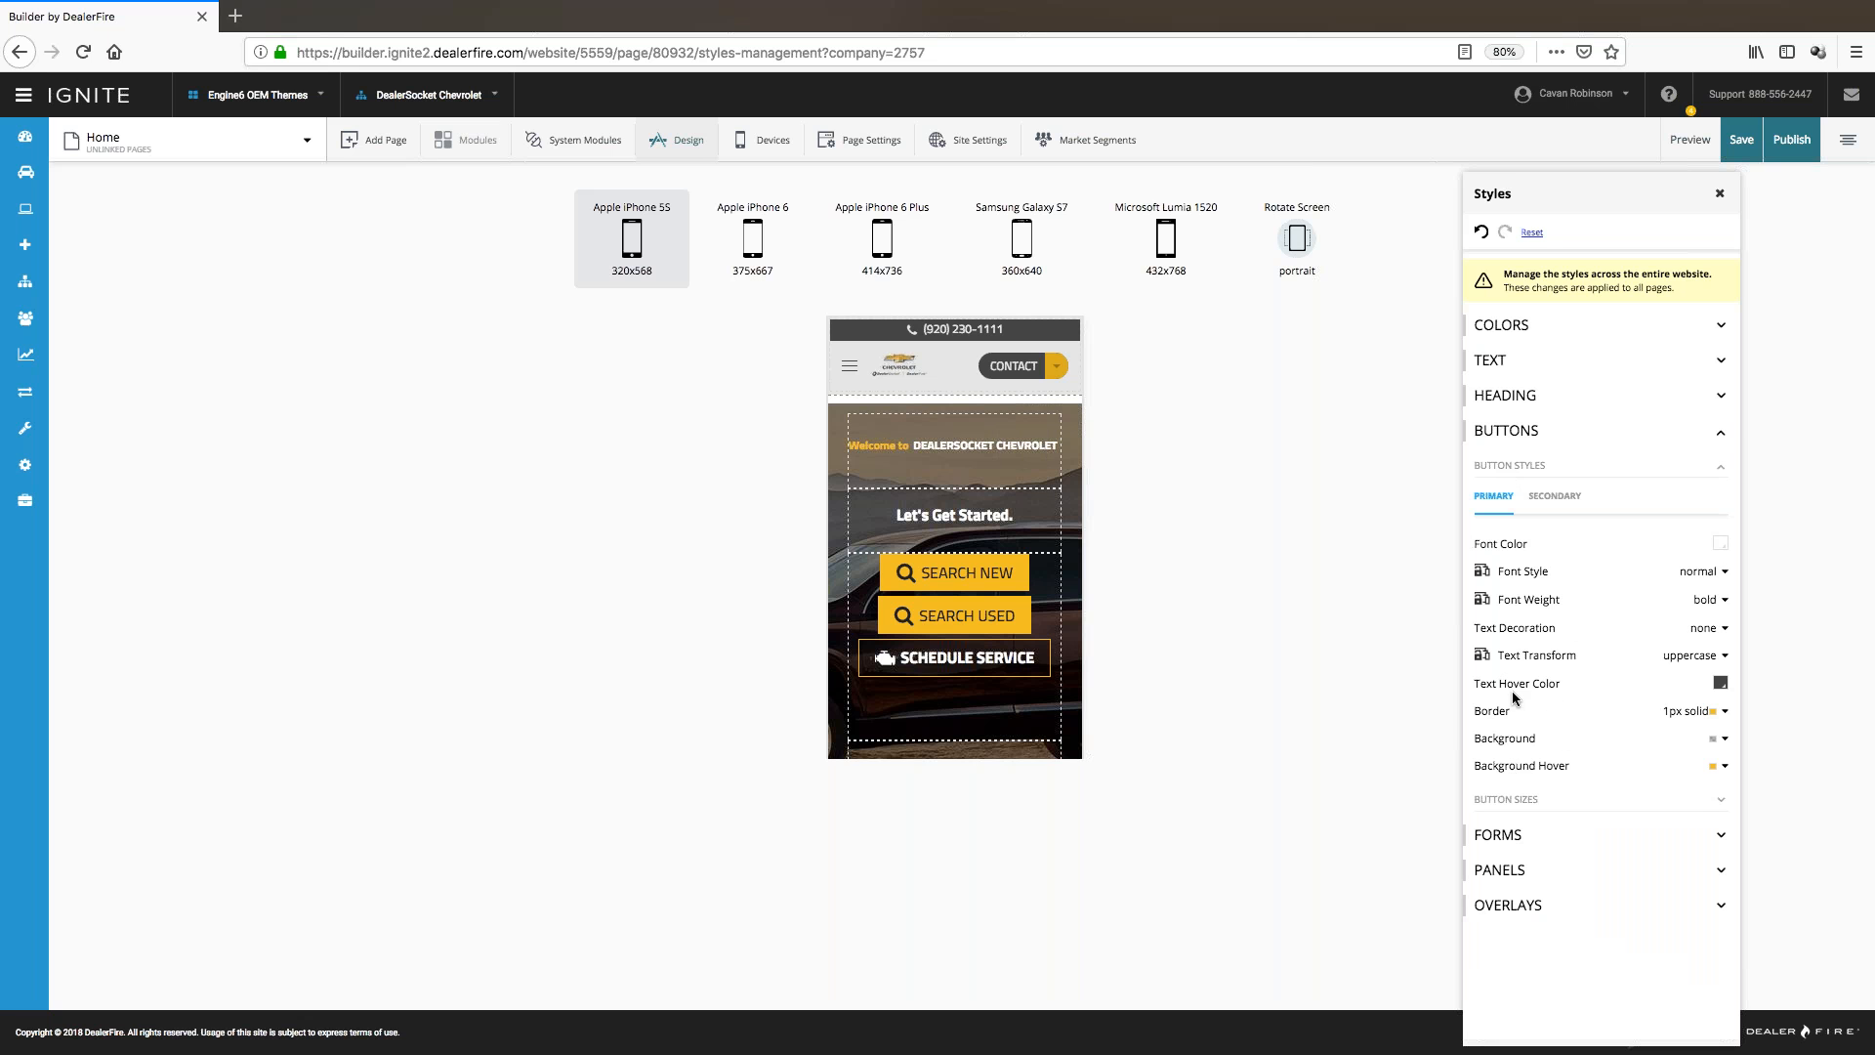
left_click(1690, 712)
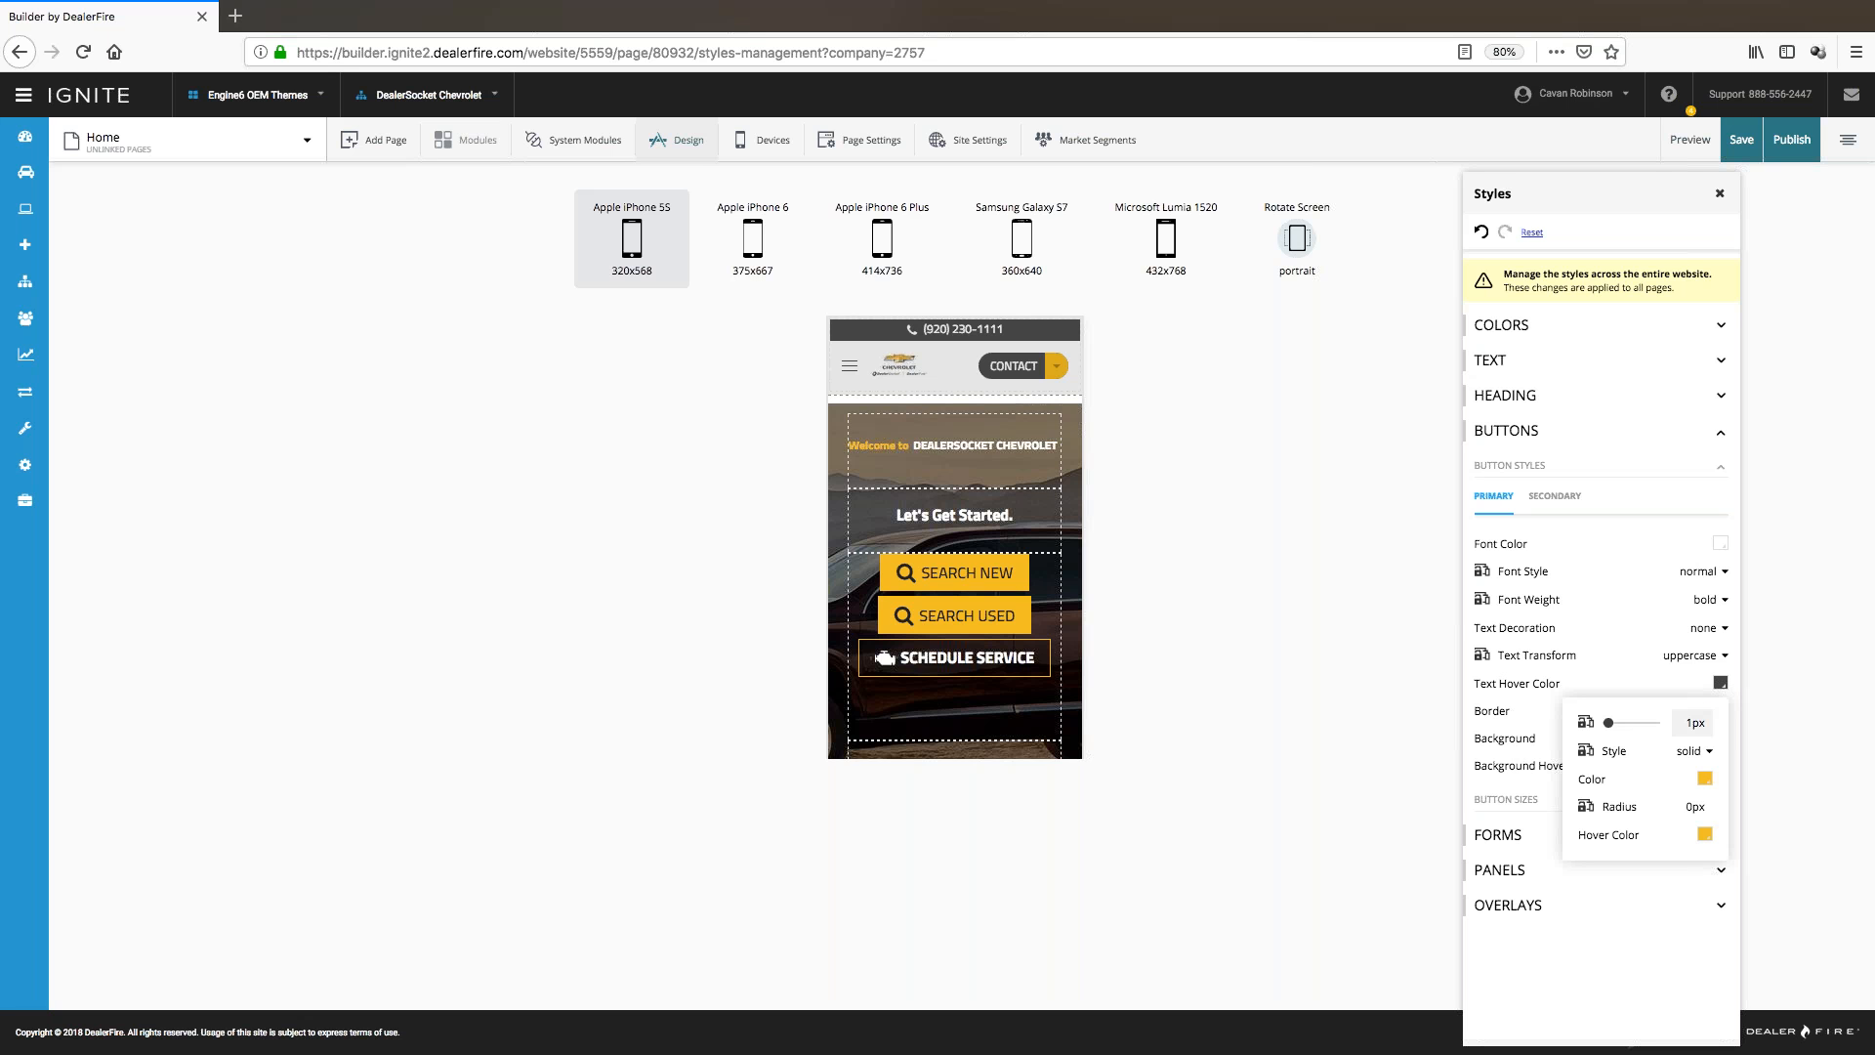
mouse_move(1639, 816)
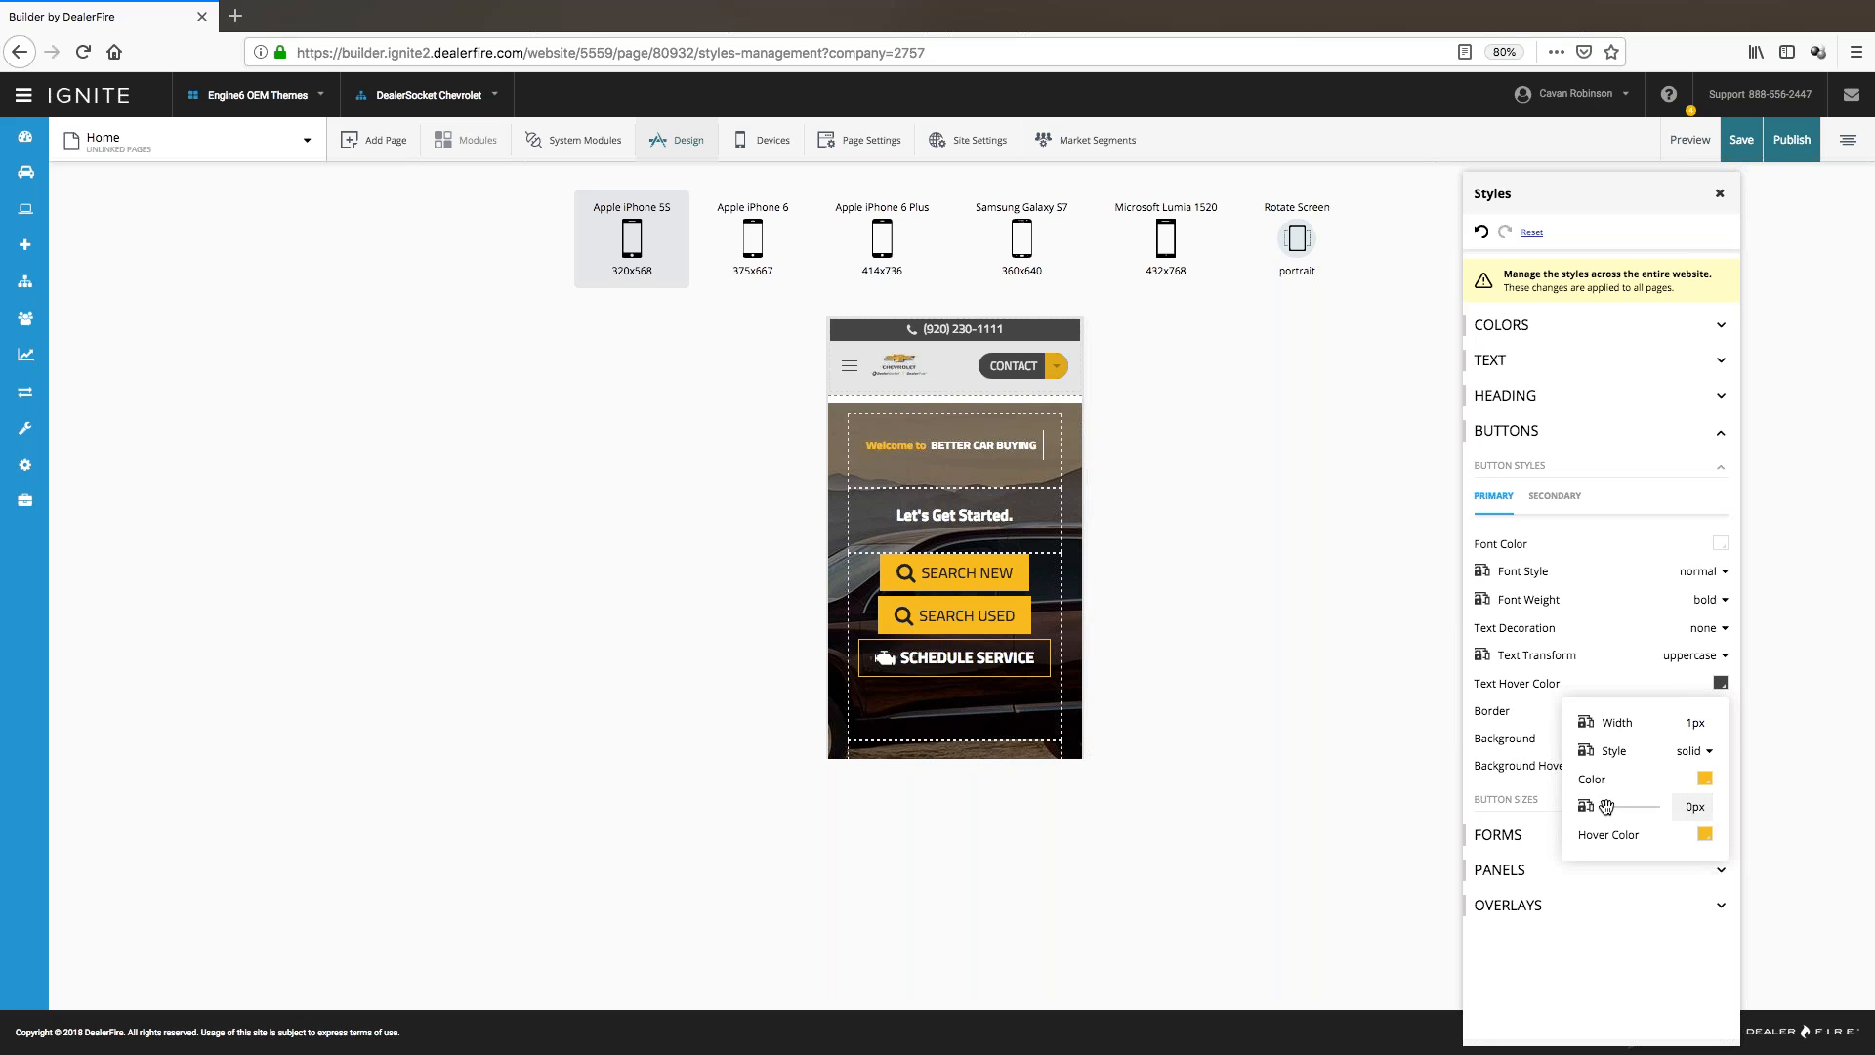
left_click_drag(1606, 805, 1681, 808)
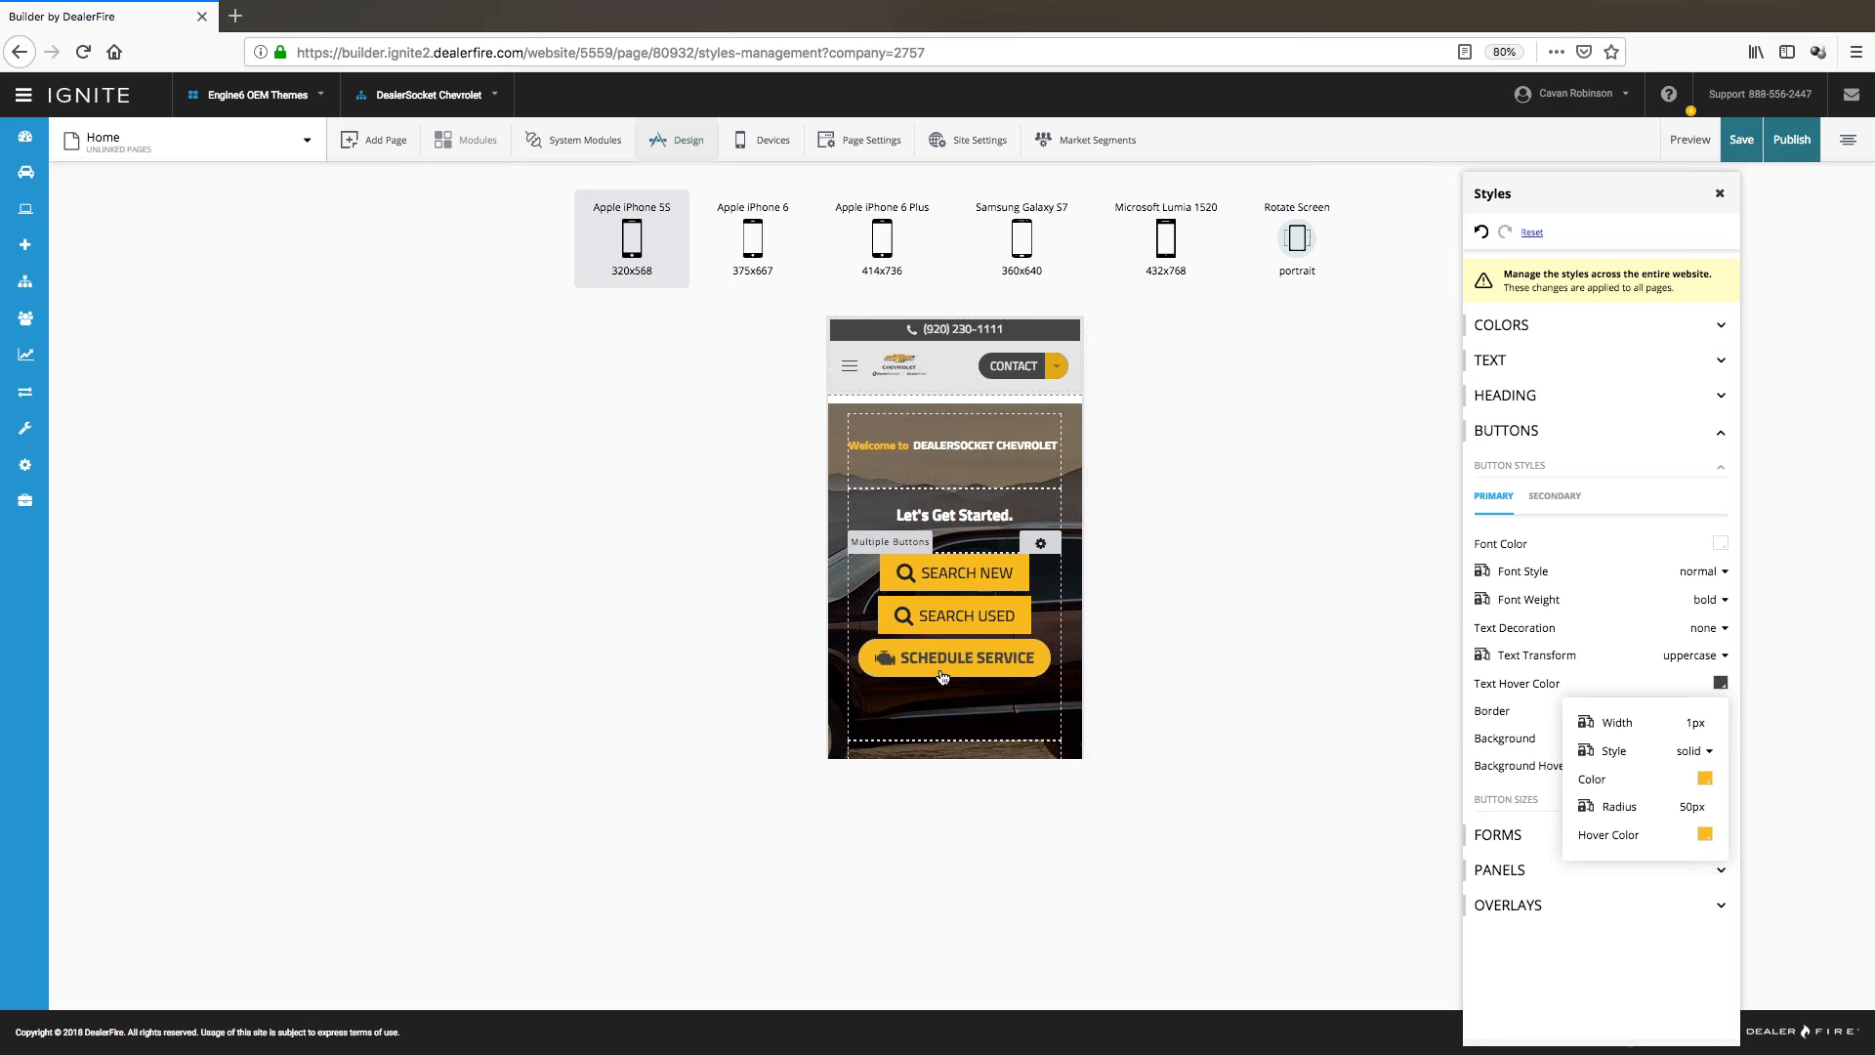
left_click(1616, 807)
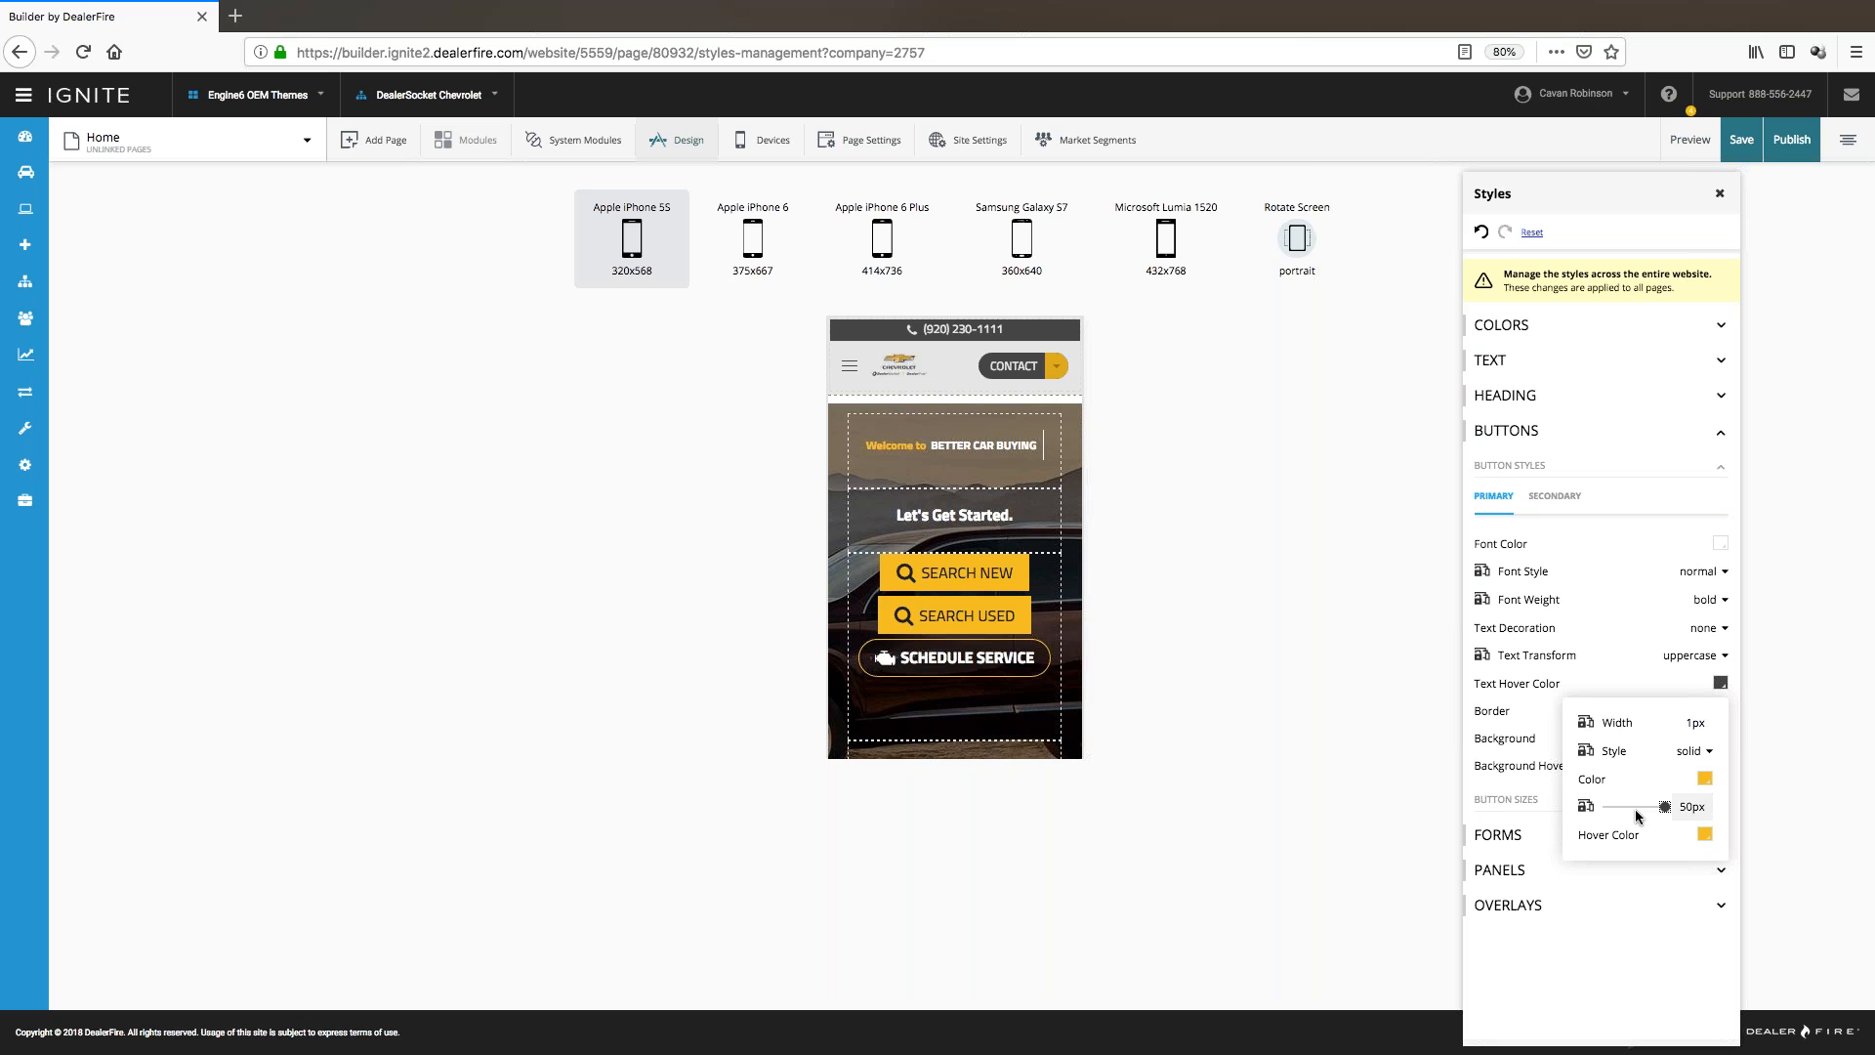
left_click(1598, 964)
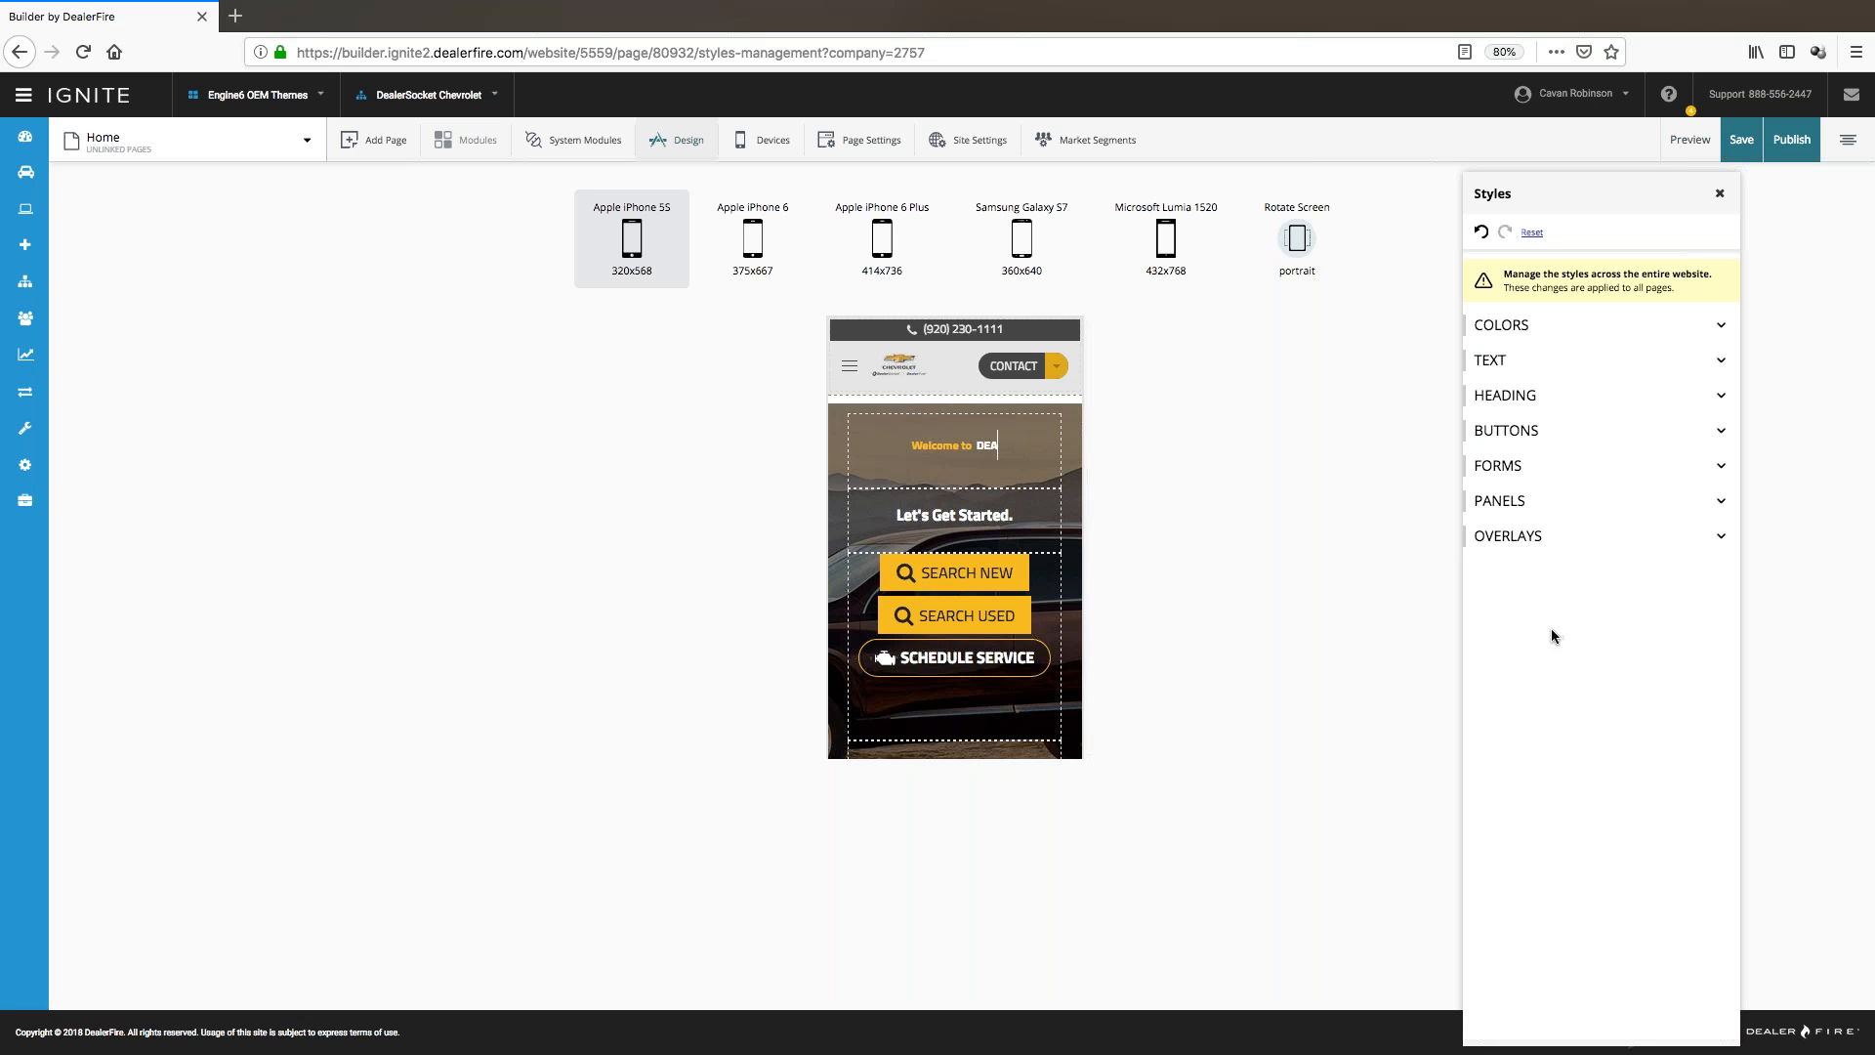
- Examine the Input settings within the global Forms styles
left_click(1513, 466)
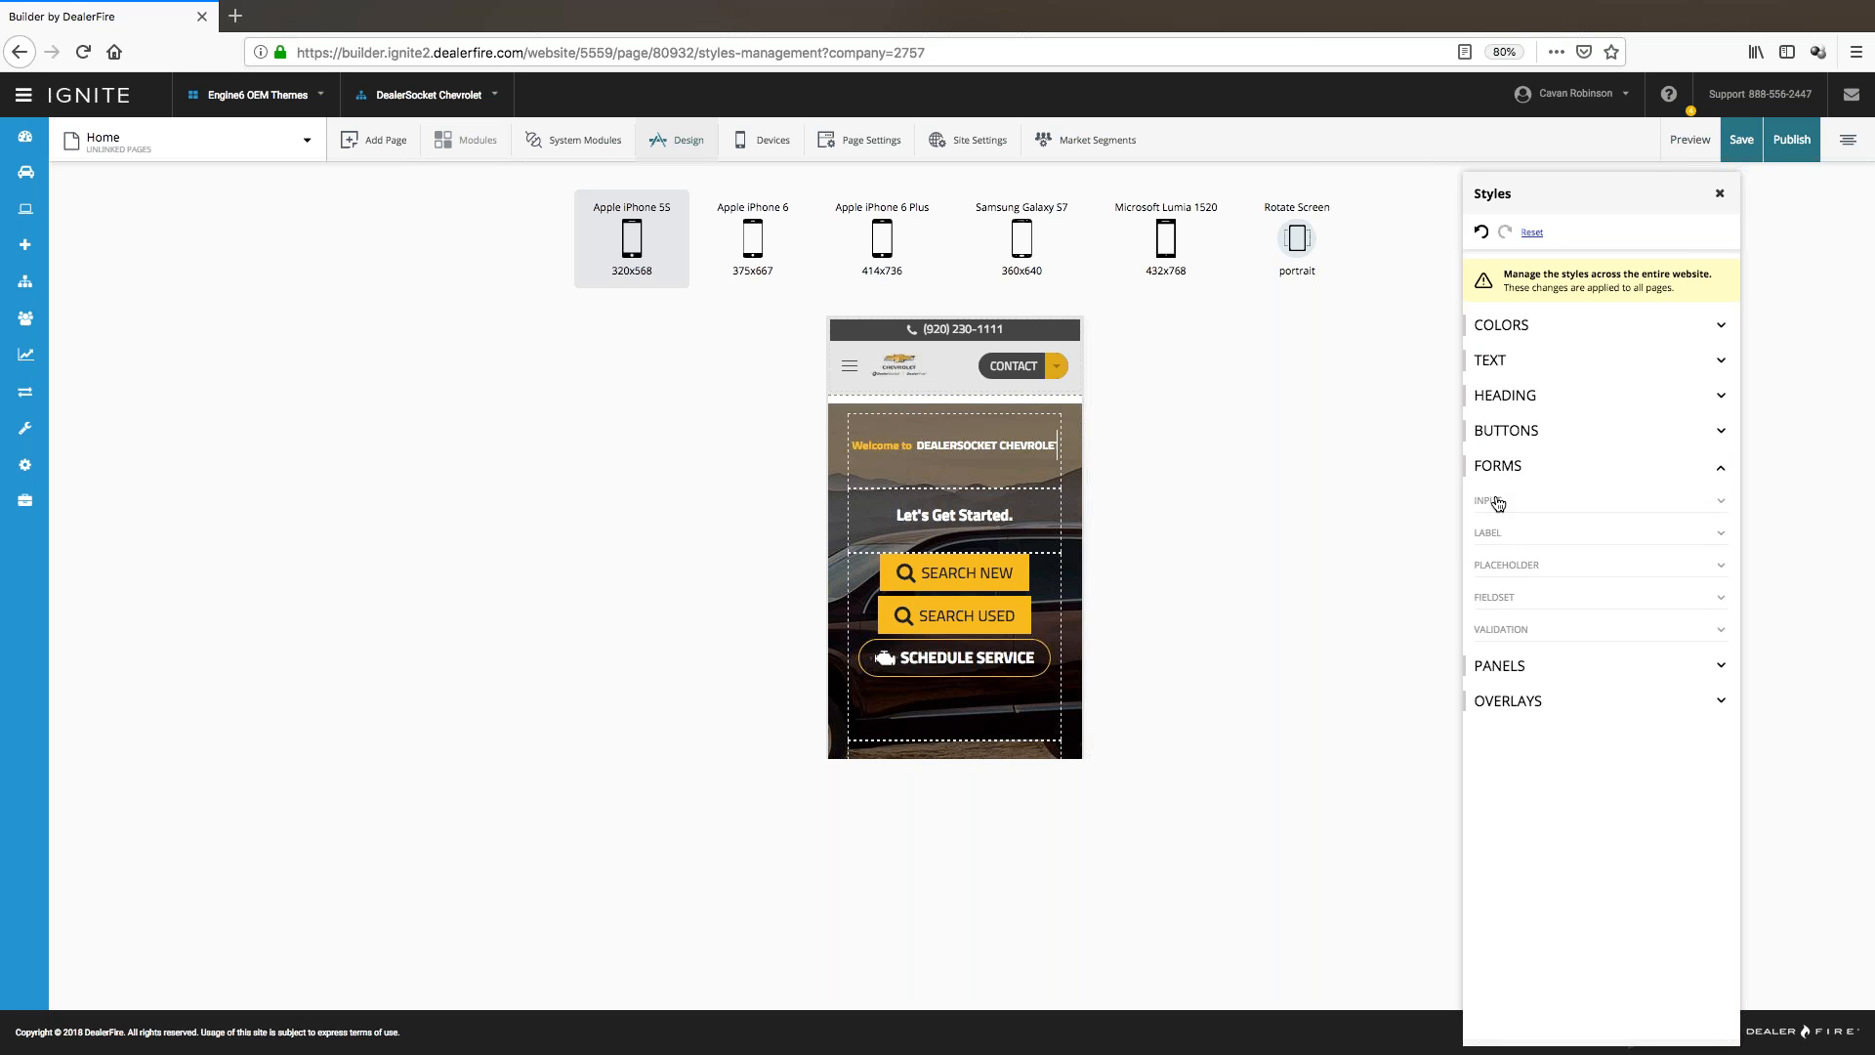
left_click(1498, 502)
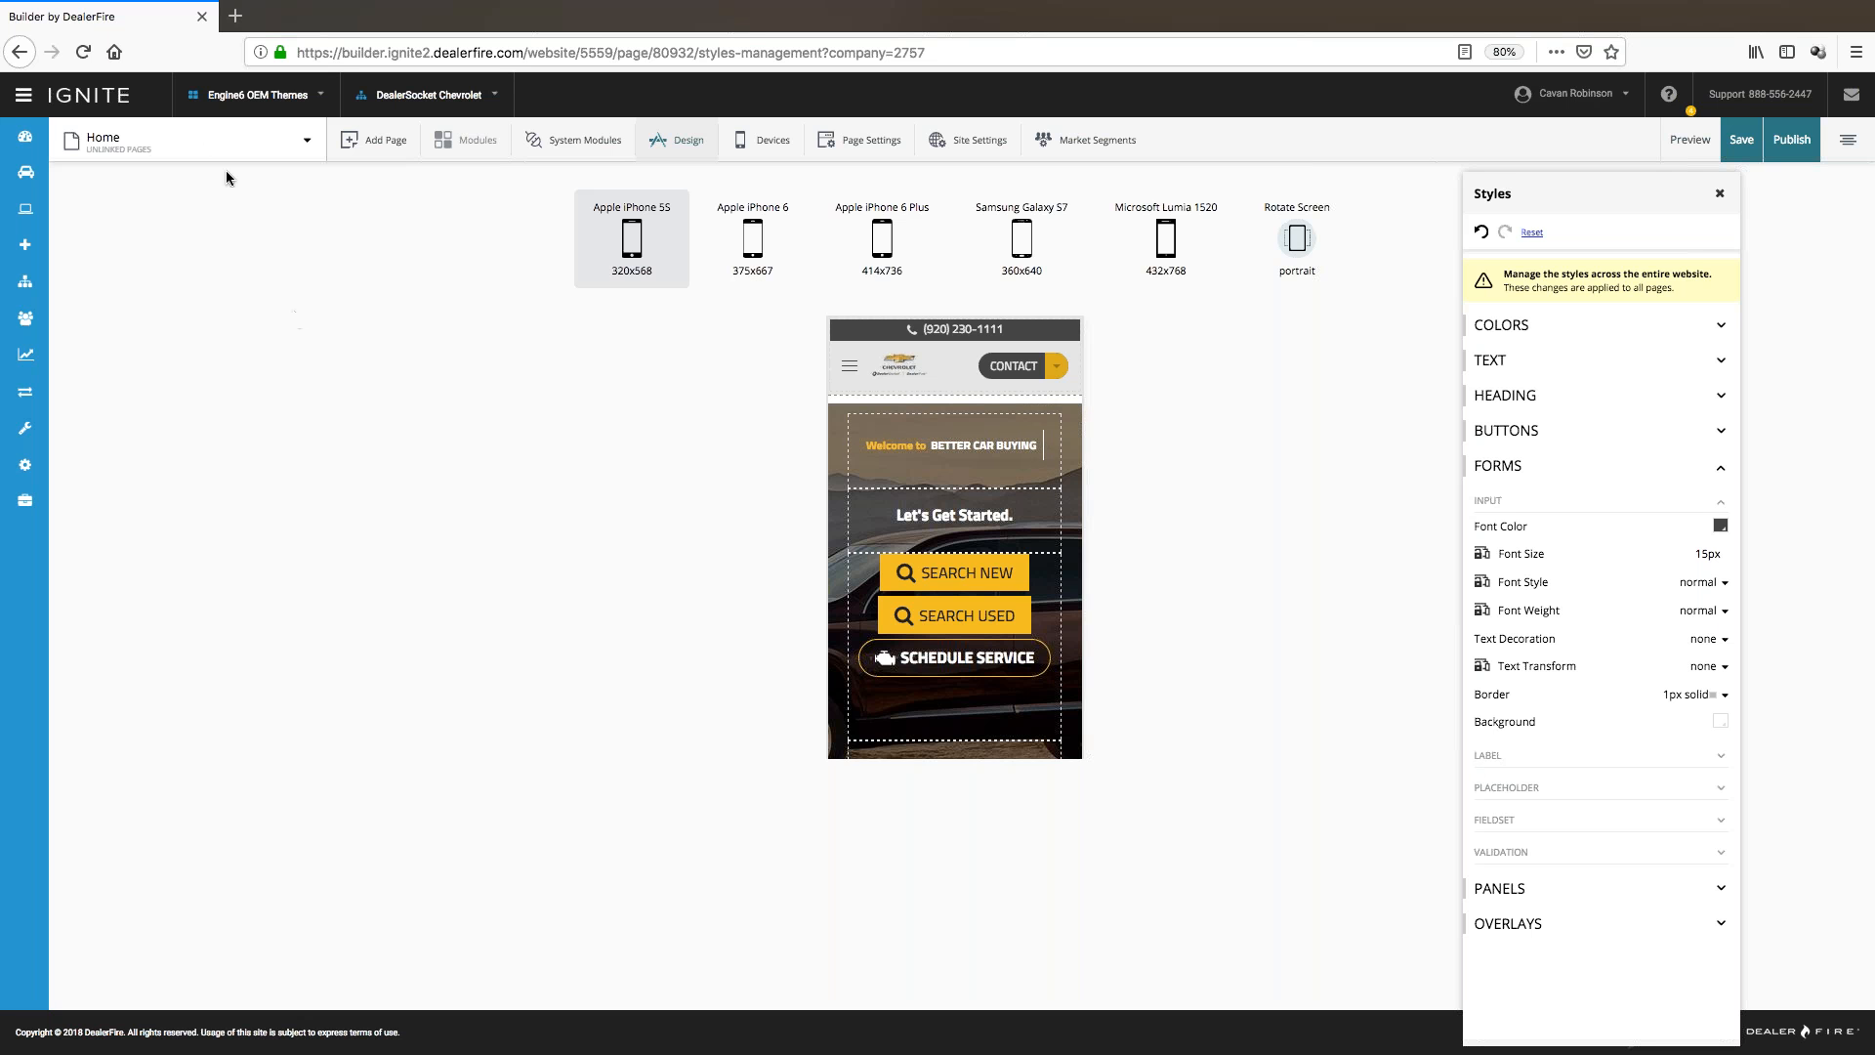
- Switch the Home page back to the desktop view and look through it from the hero banner to the footer
left_click(769, 142)
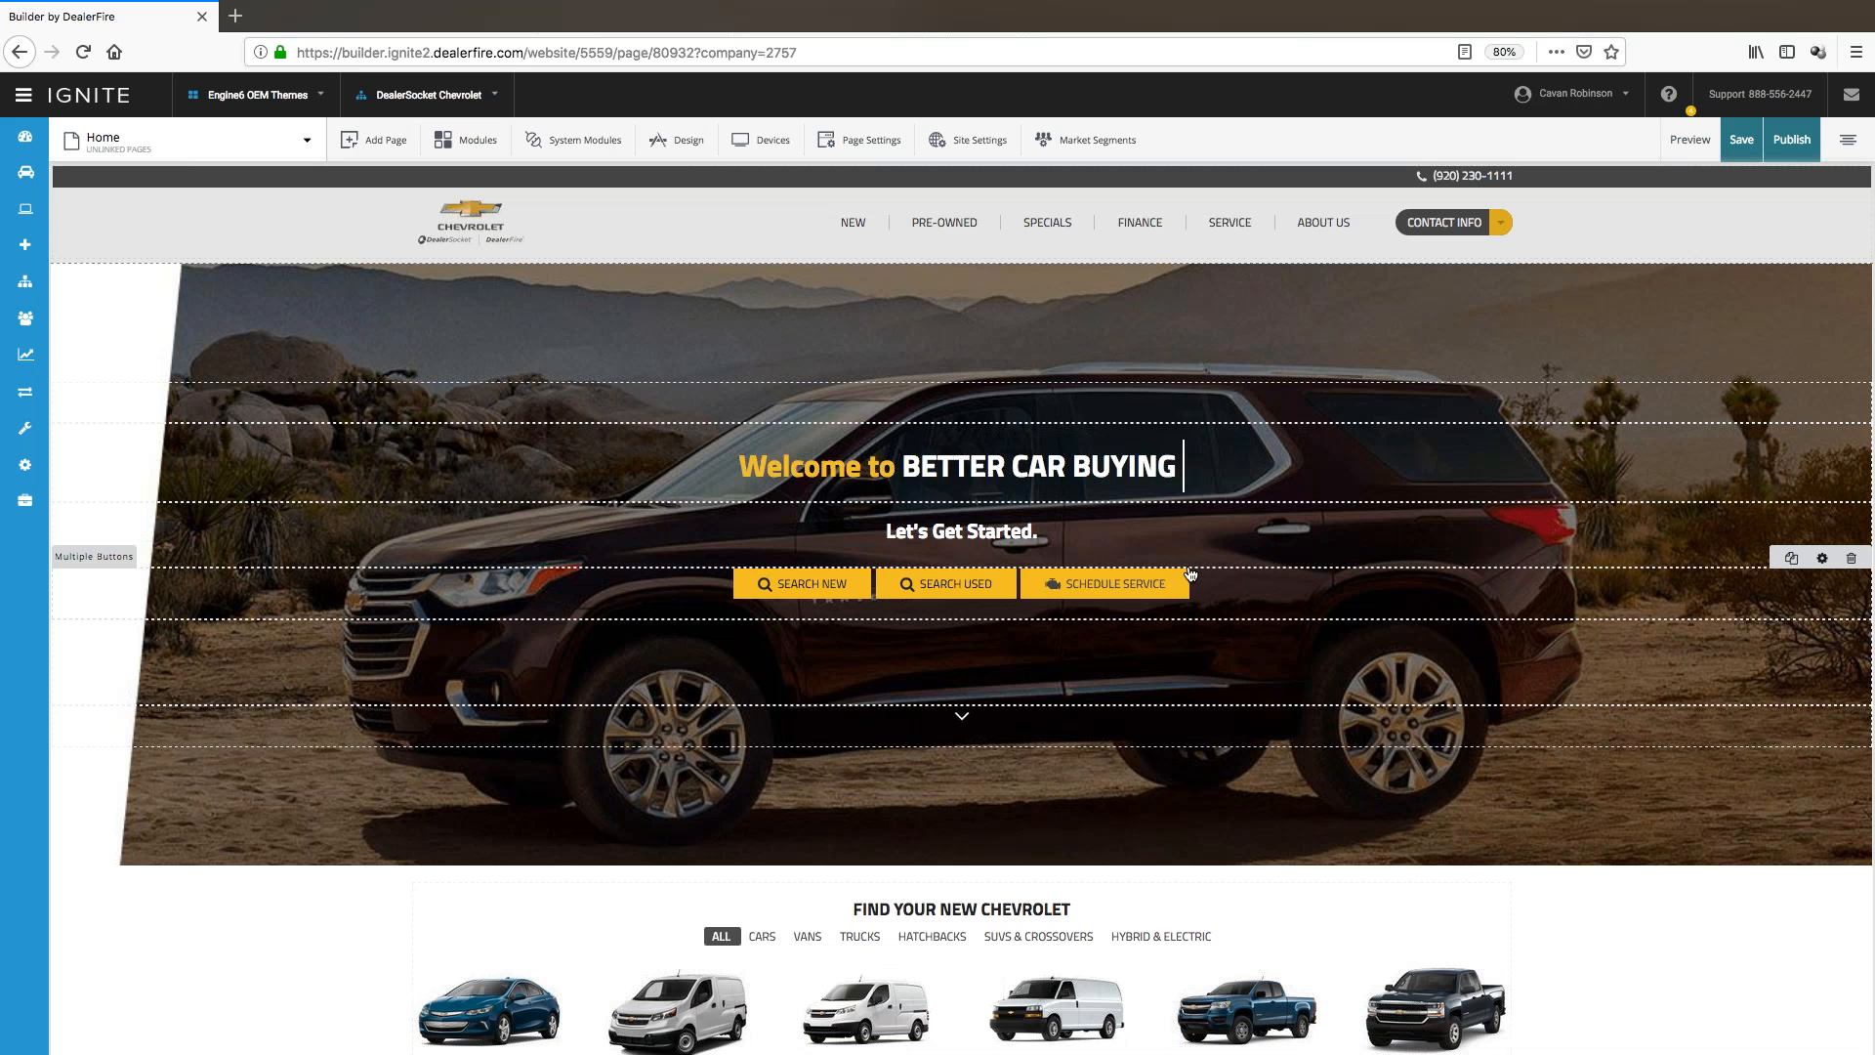
scroll(1203, 545, "down", 1)
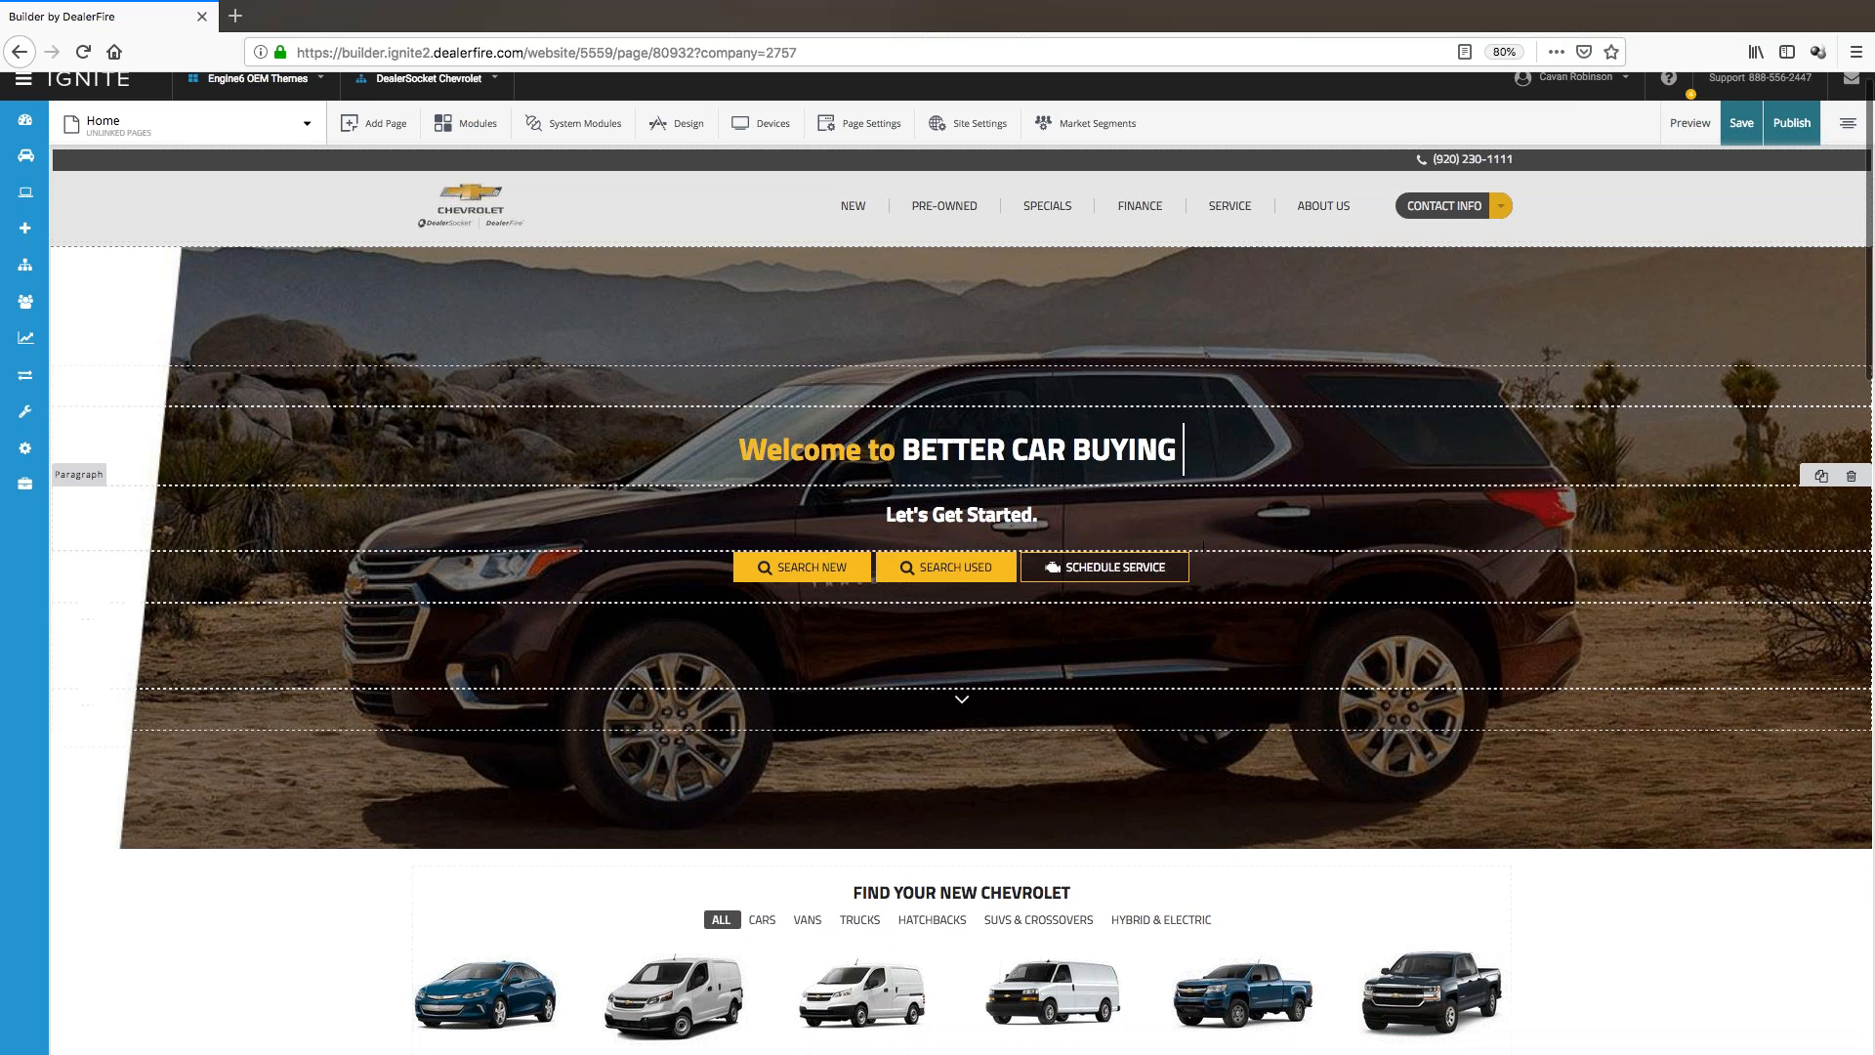
scroll(1203, 545, "down", 10)
scroll(1203, 545, "down", 8)
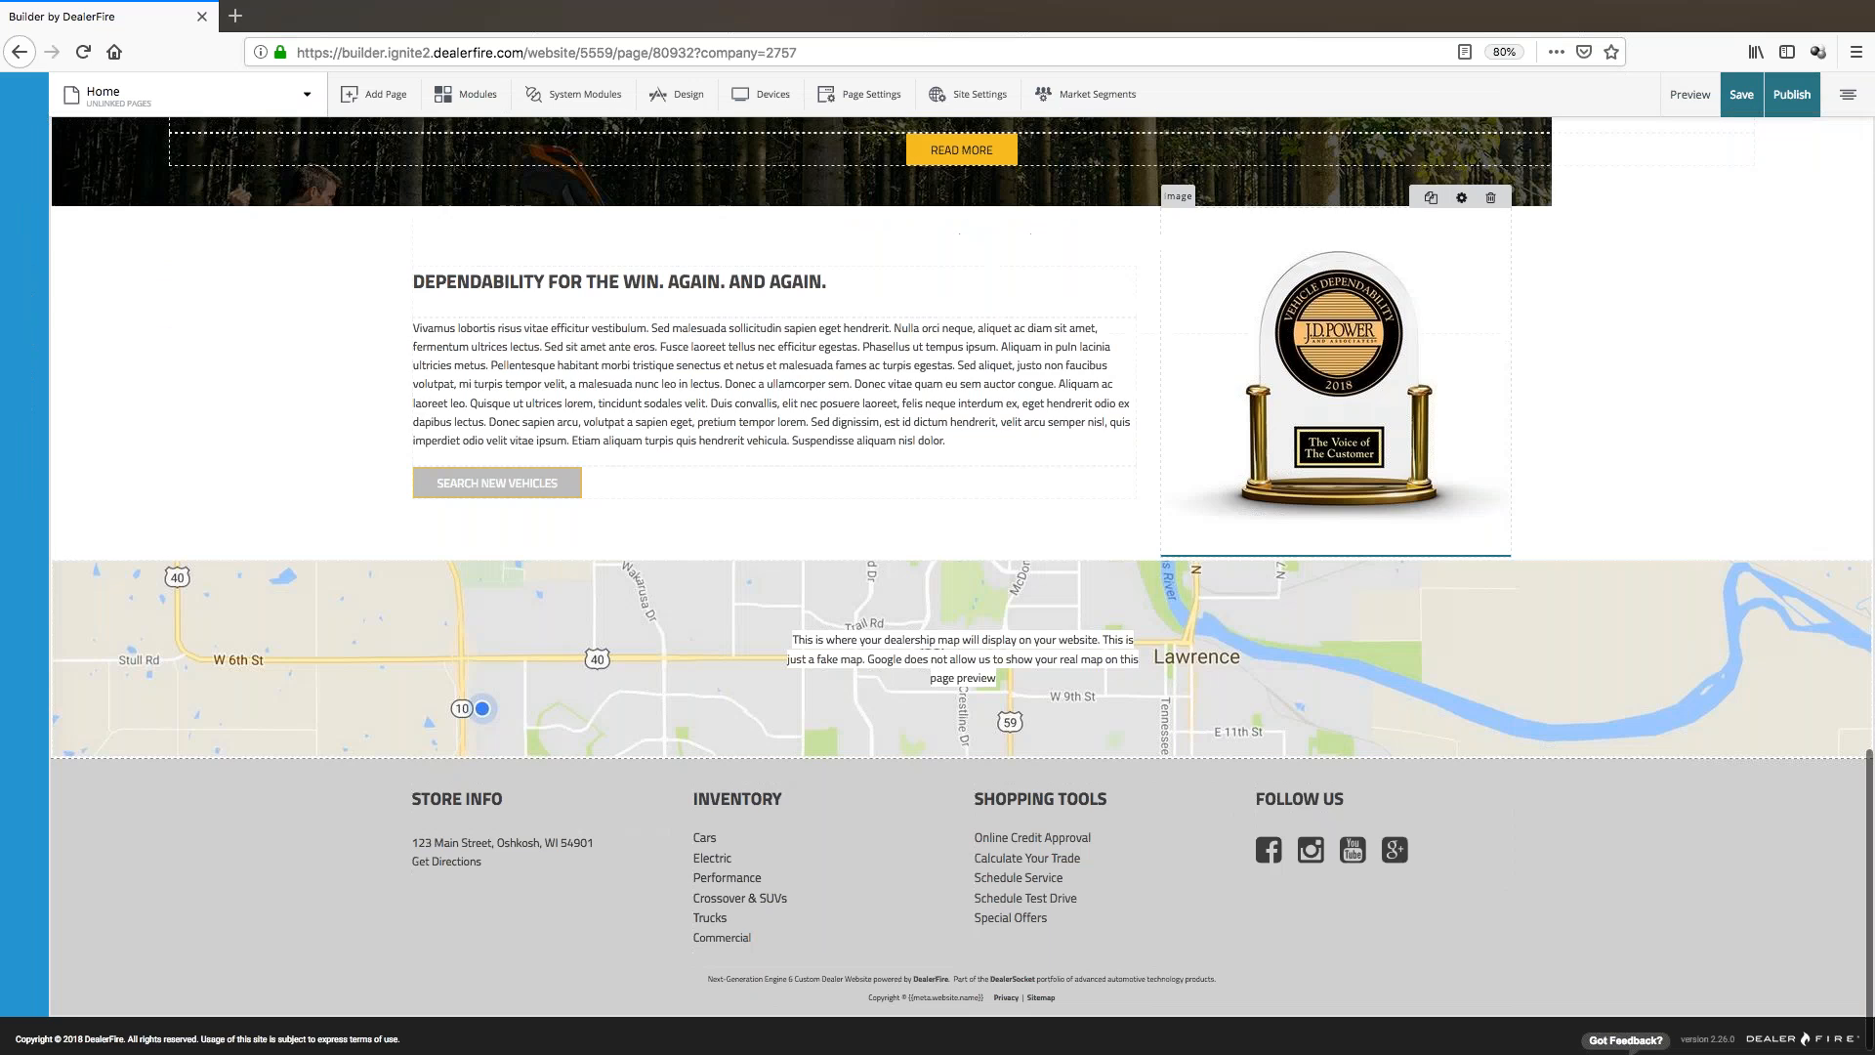
scroll(200, 277, "up", 20)
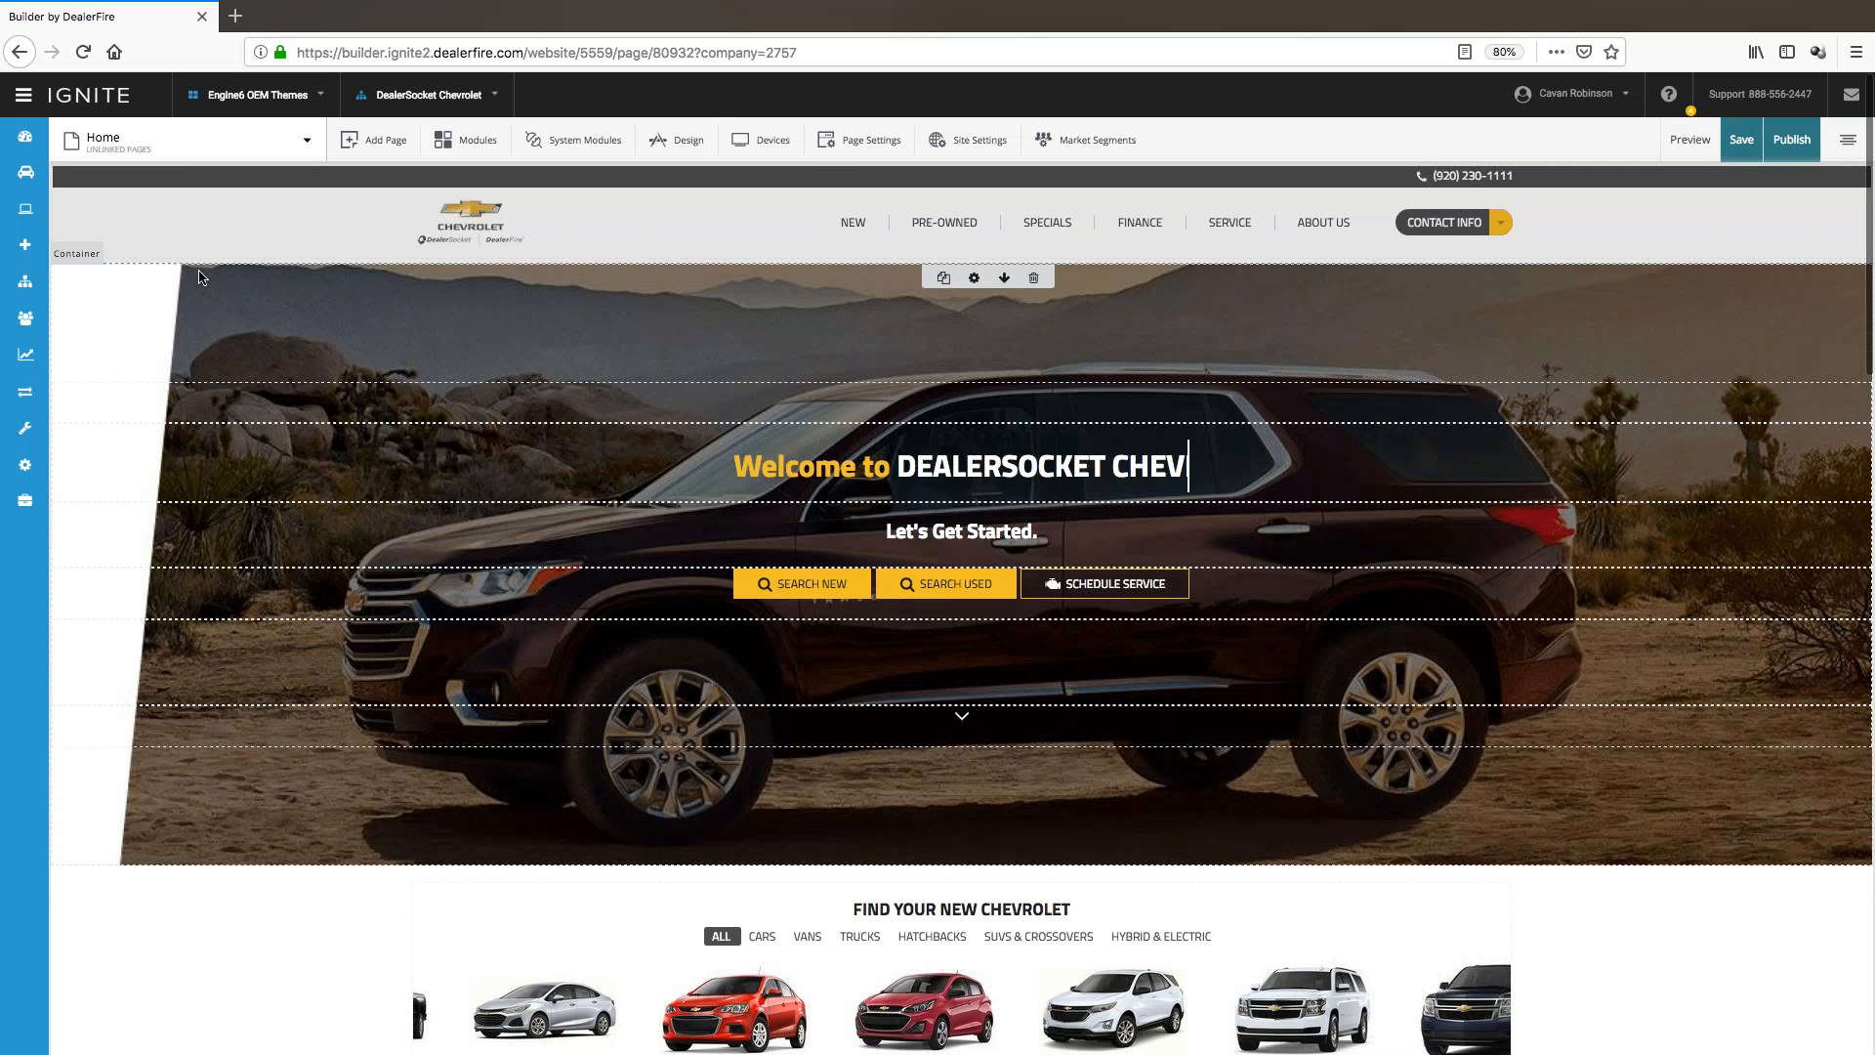
- Open the Schedule Test Drive Popup from the popup pages, leaving the Home page without saving its changes
scroll(195, 757, "down", 1)
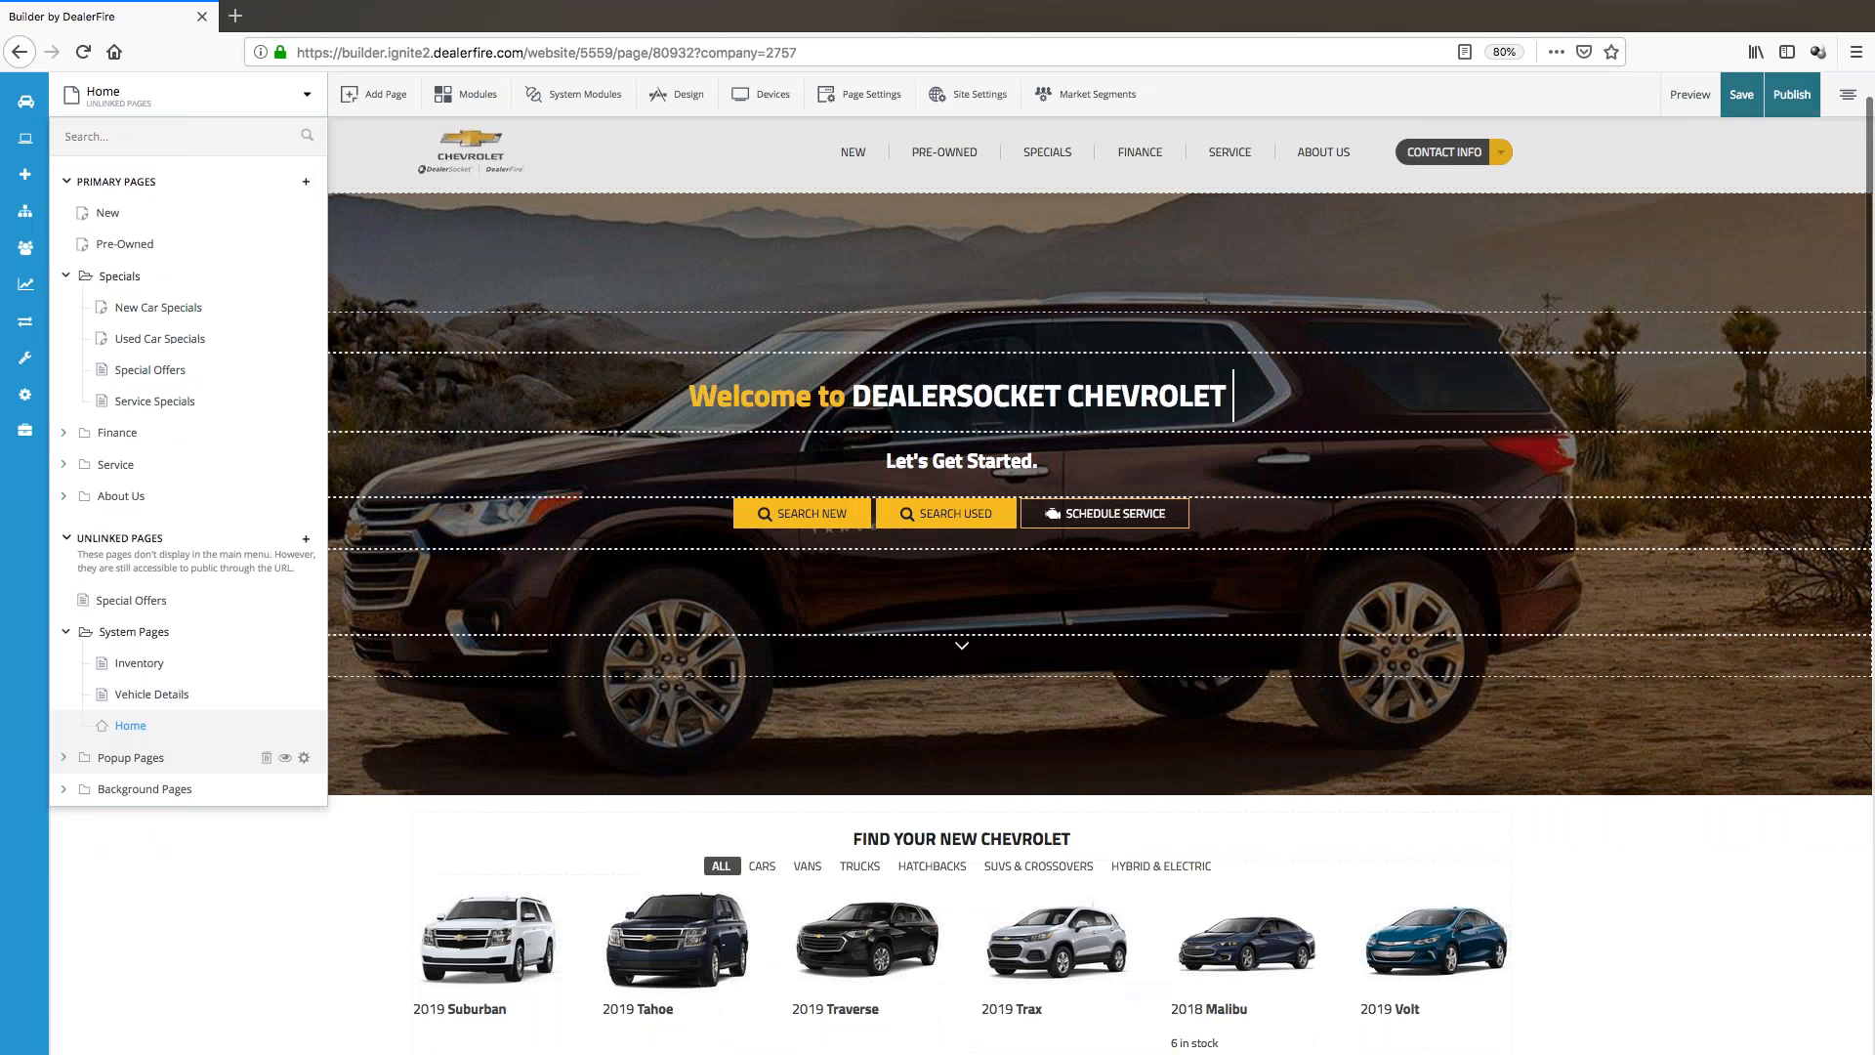
left_click(130, 757)
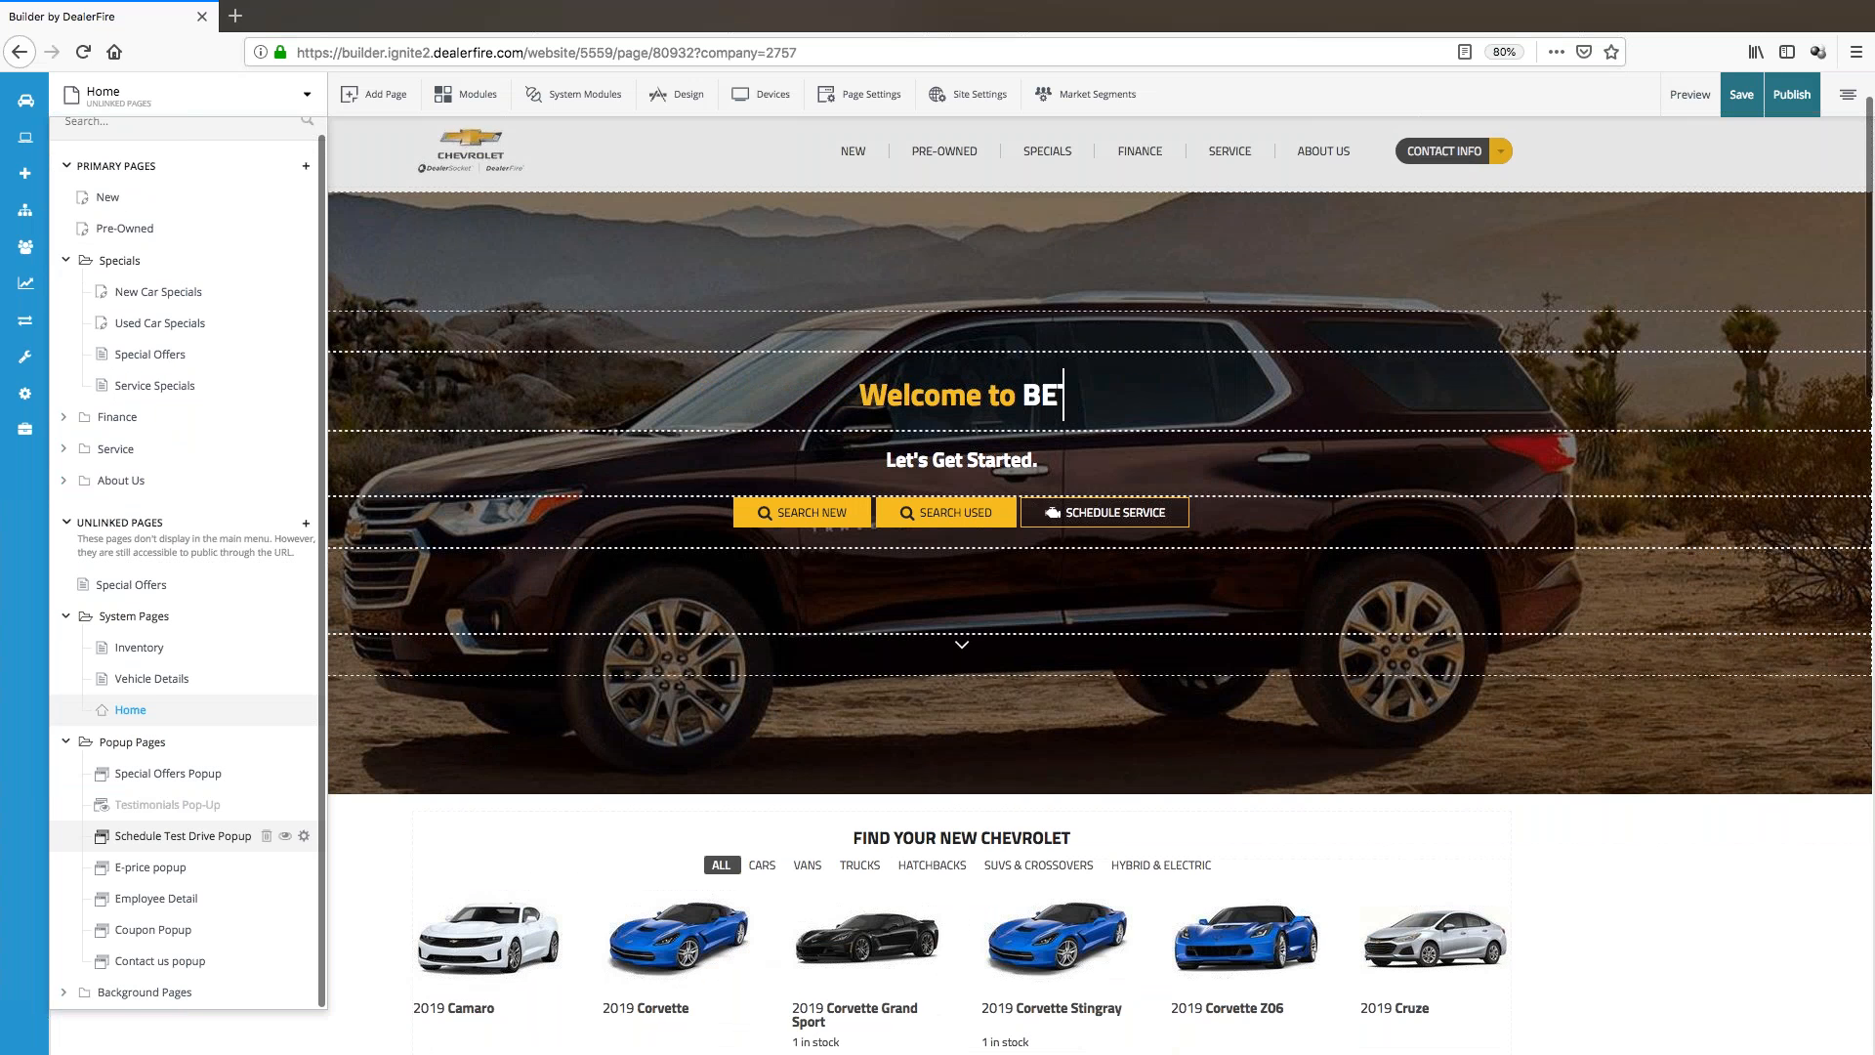
left_click(182, 843)
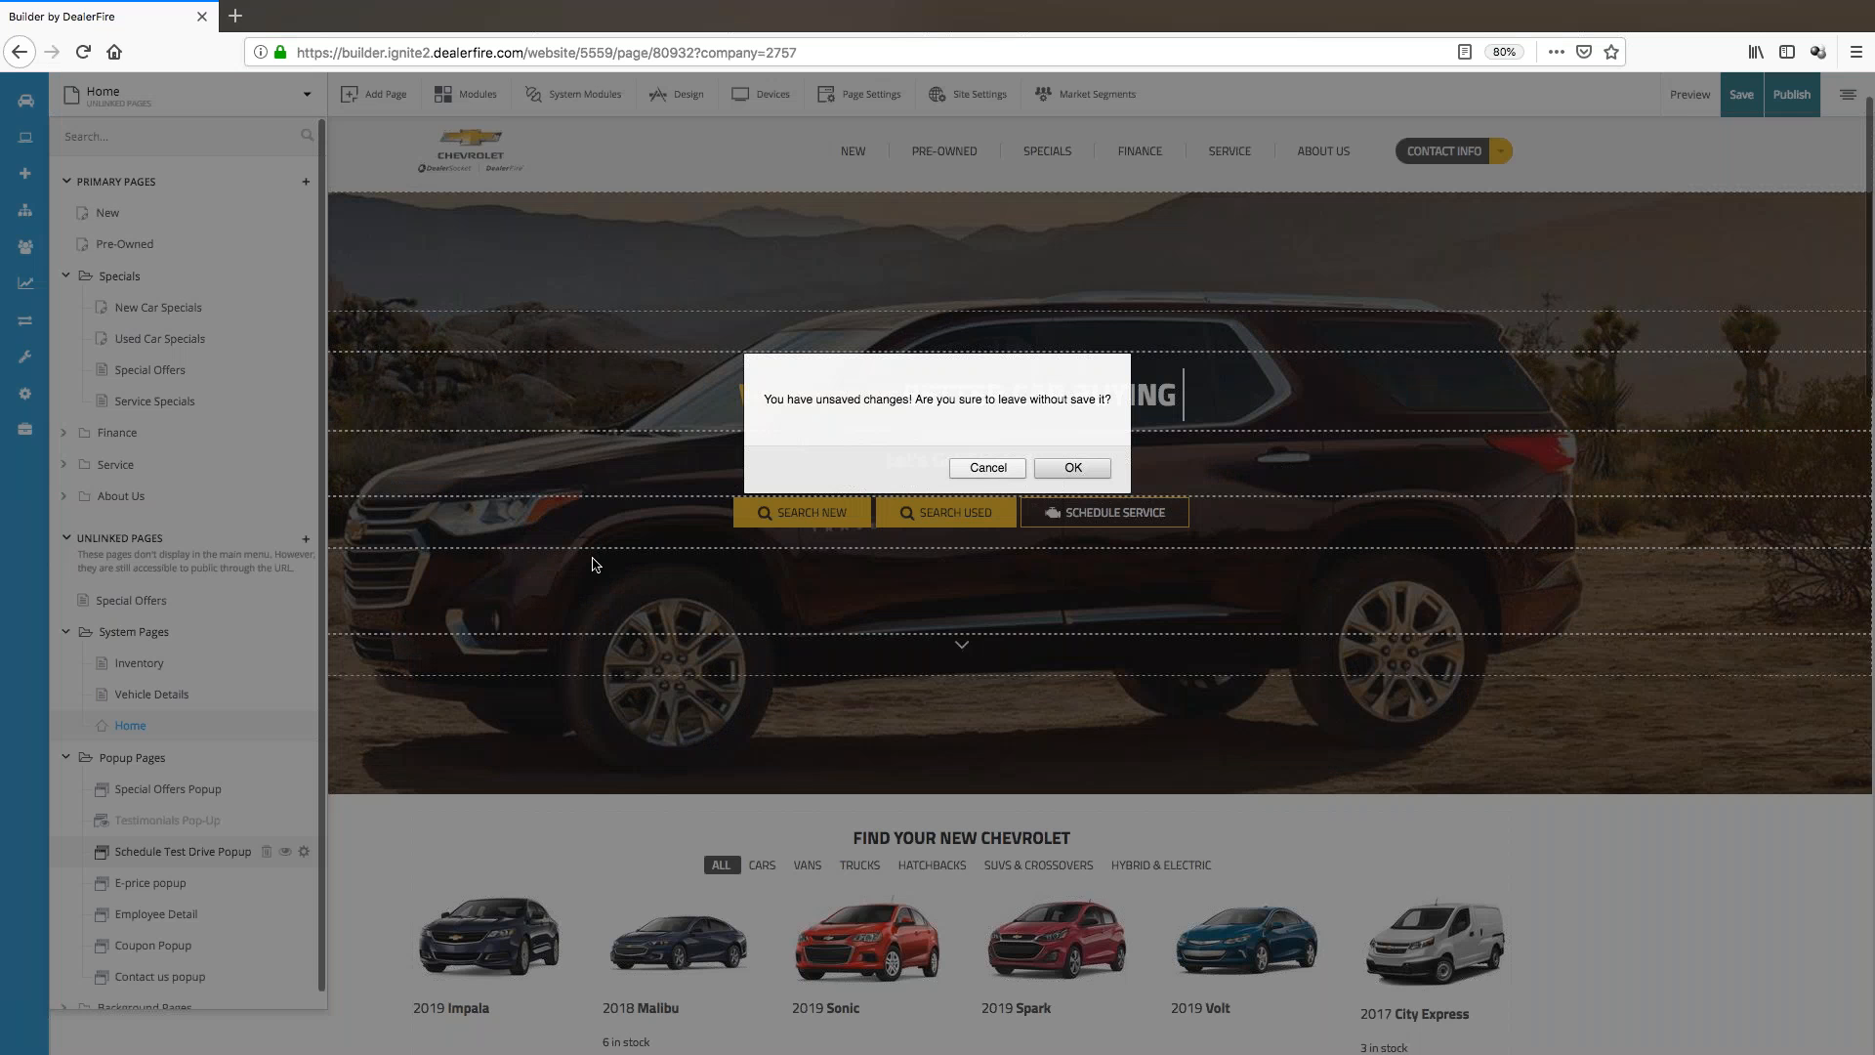
left_click(1071, 467)
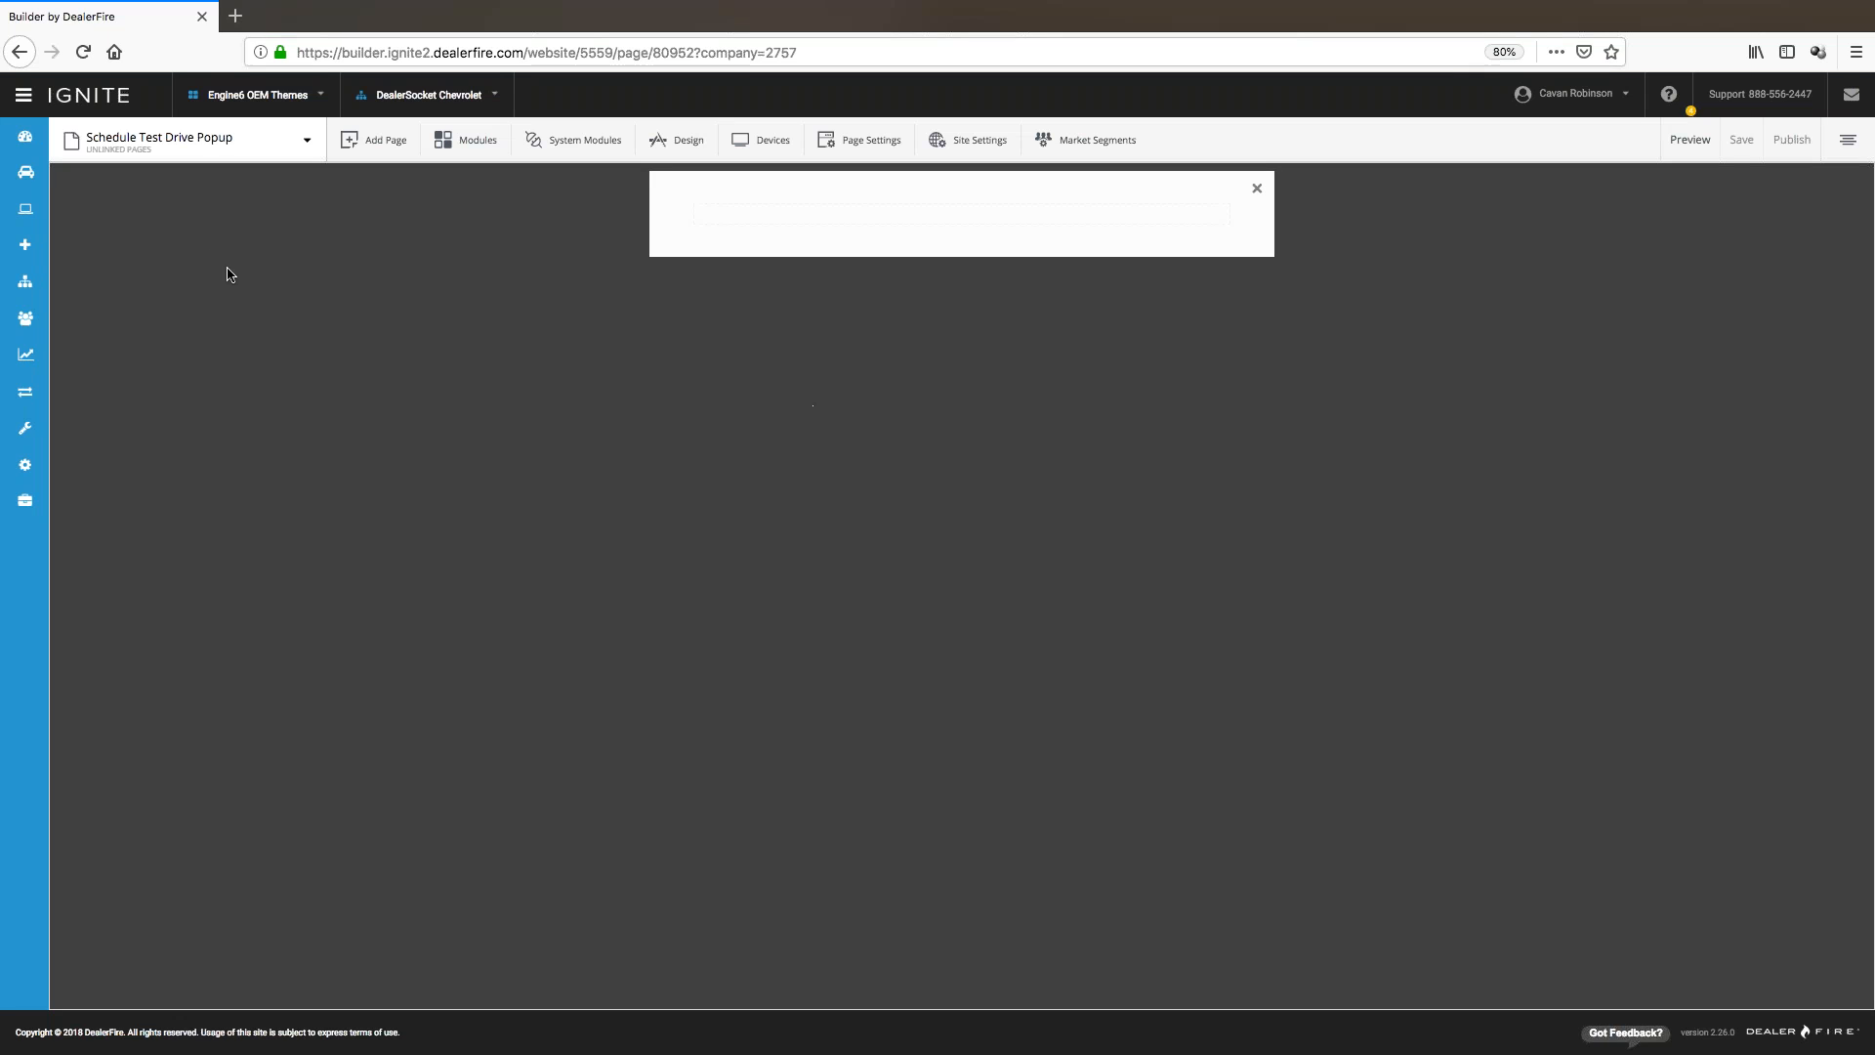
- Look over the text blocks of the E-price popup and open the Coupon Popup page
left_click(195, 140)
left_click(149, 930)
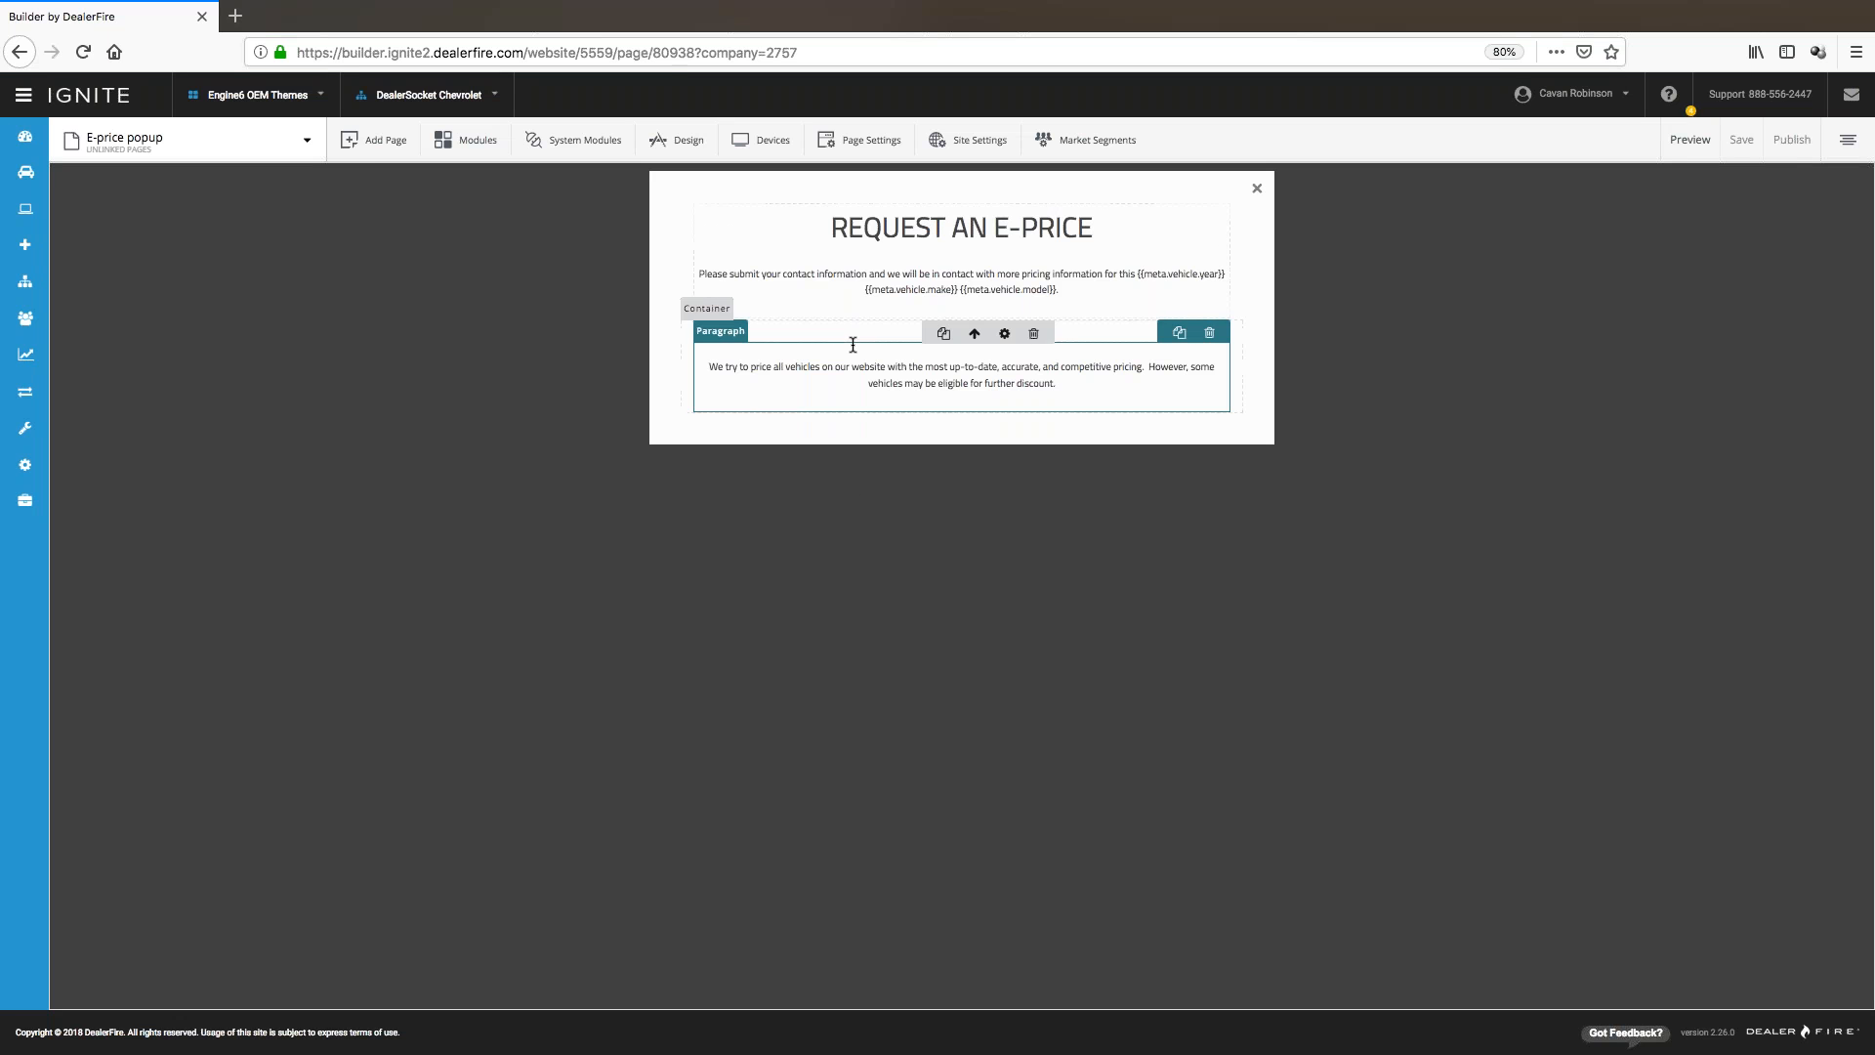
left_click(825, 285)
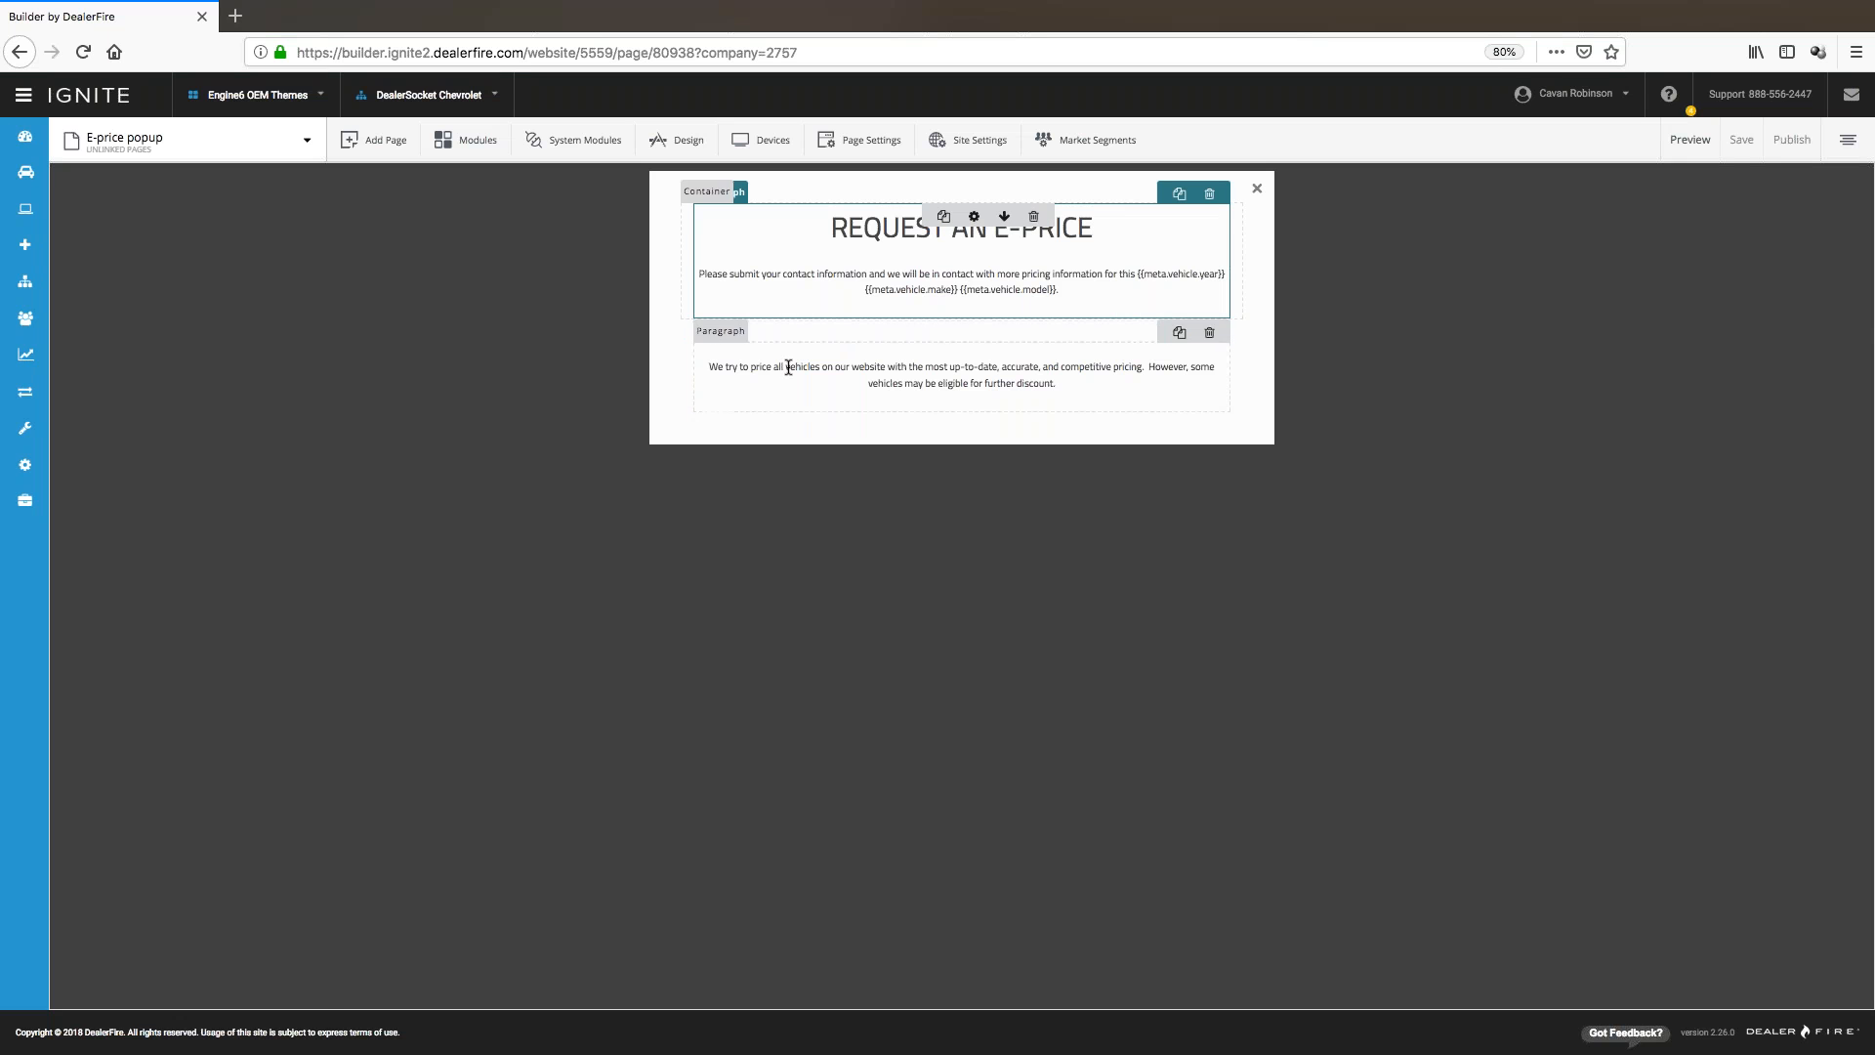
left_click(217, 145)
scroll(146, 879, "down", 2)
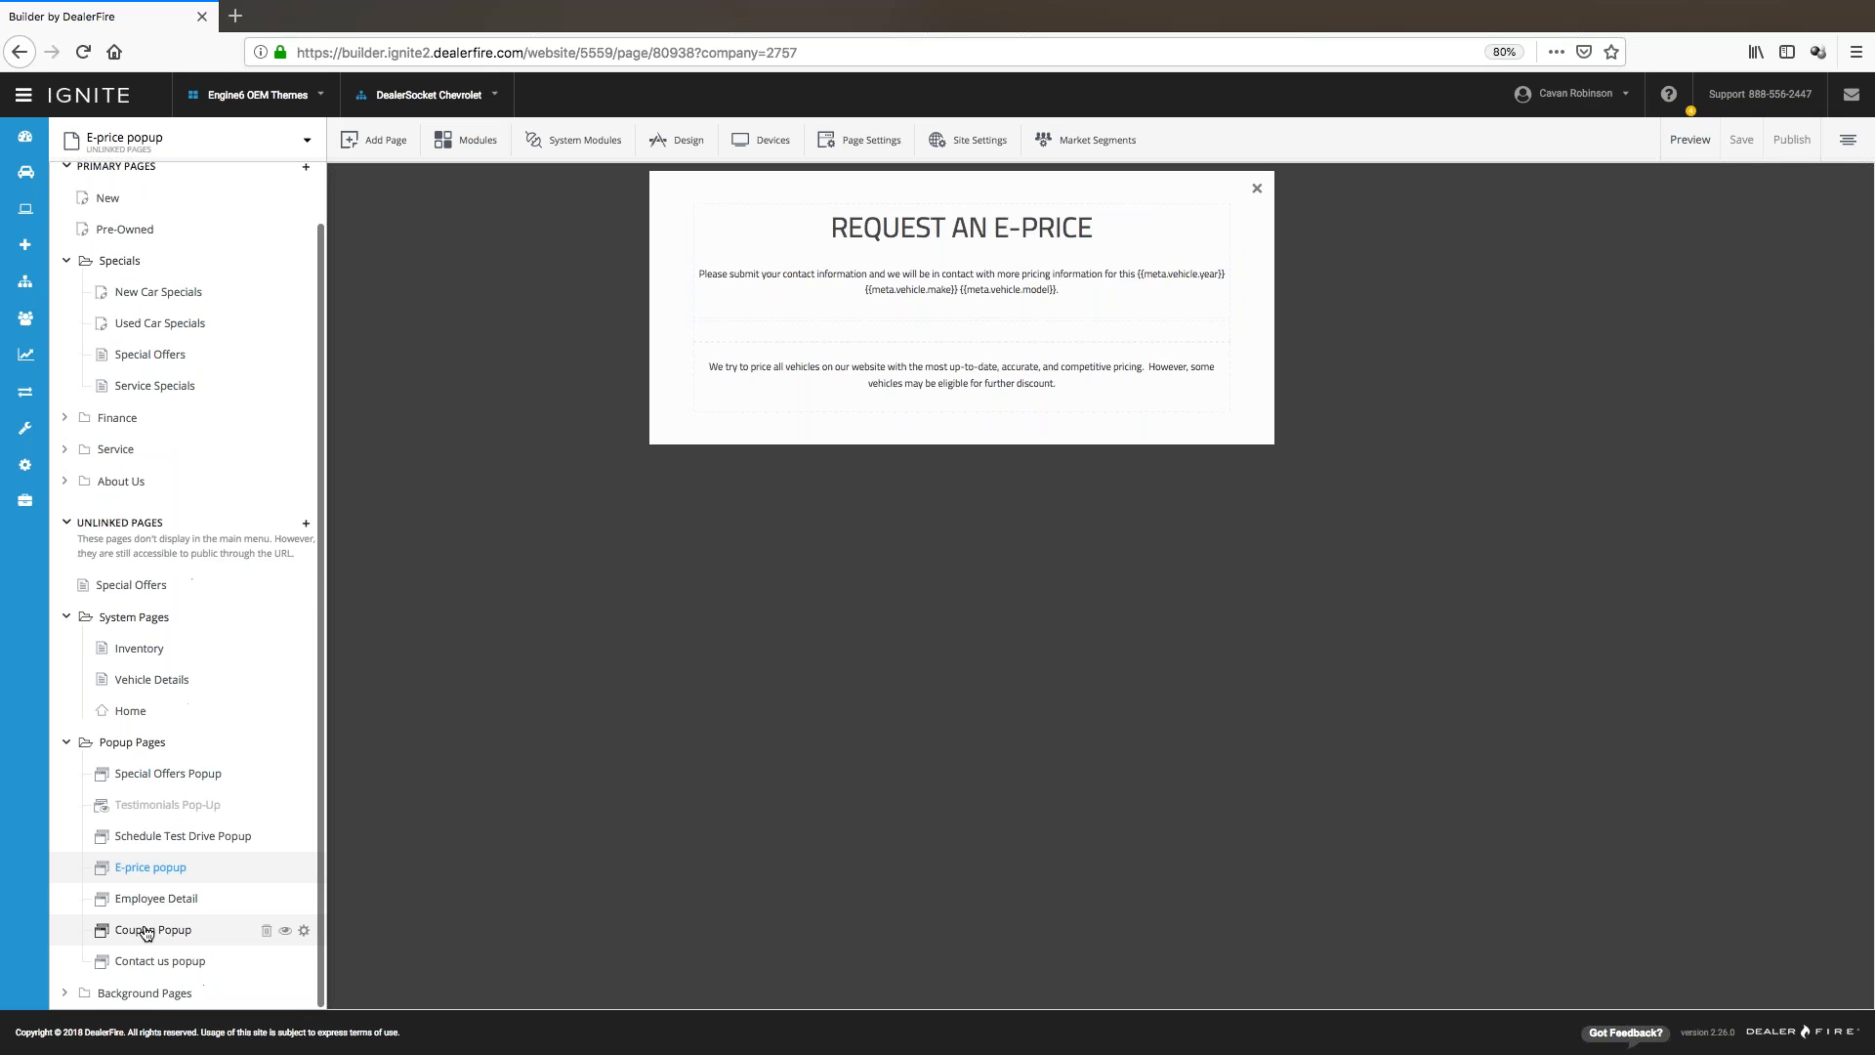
left_click(147, 930)
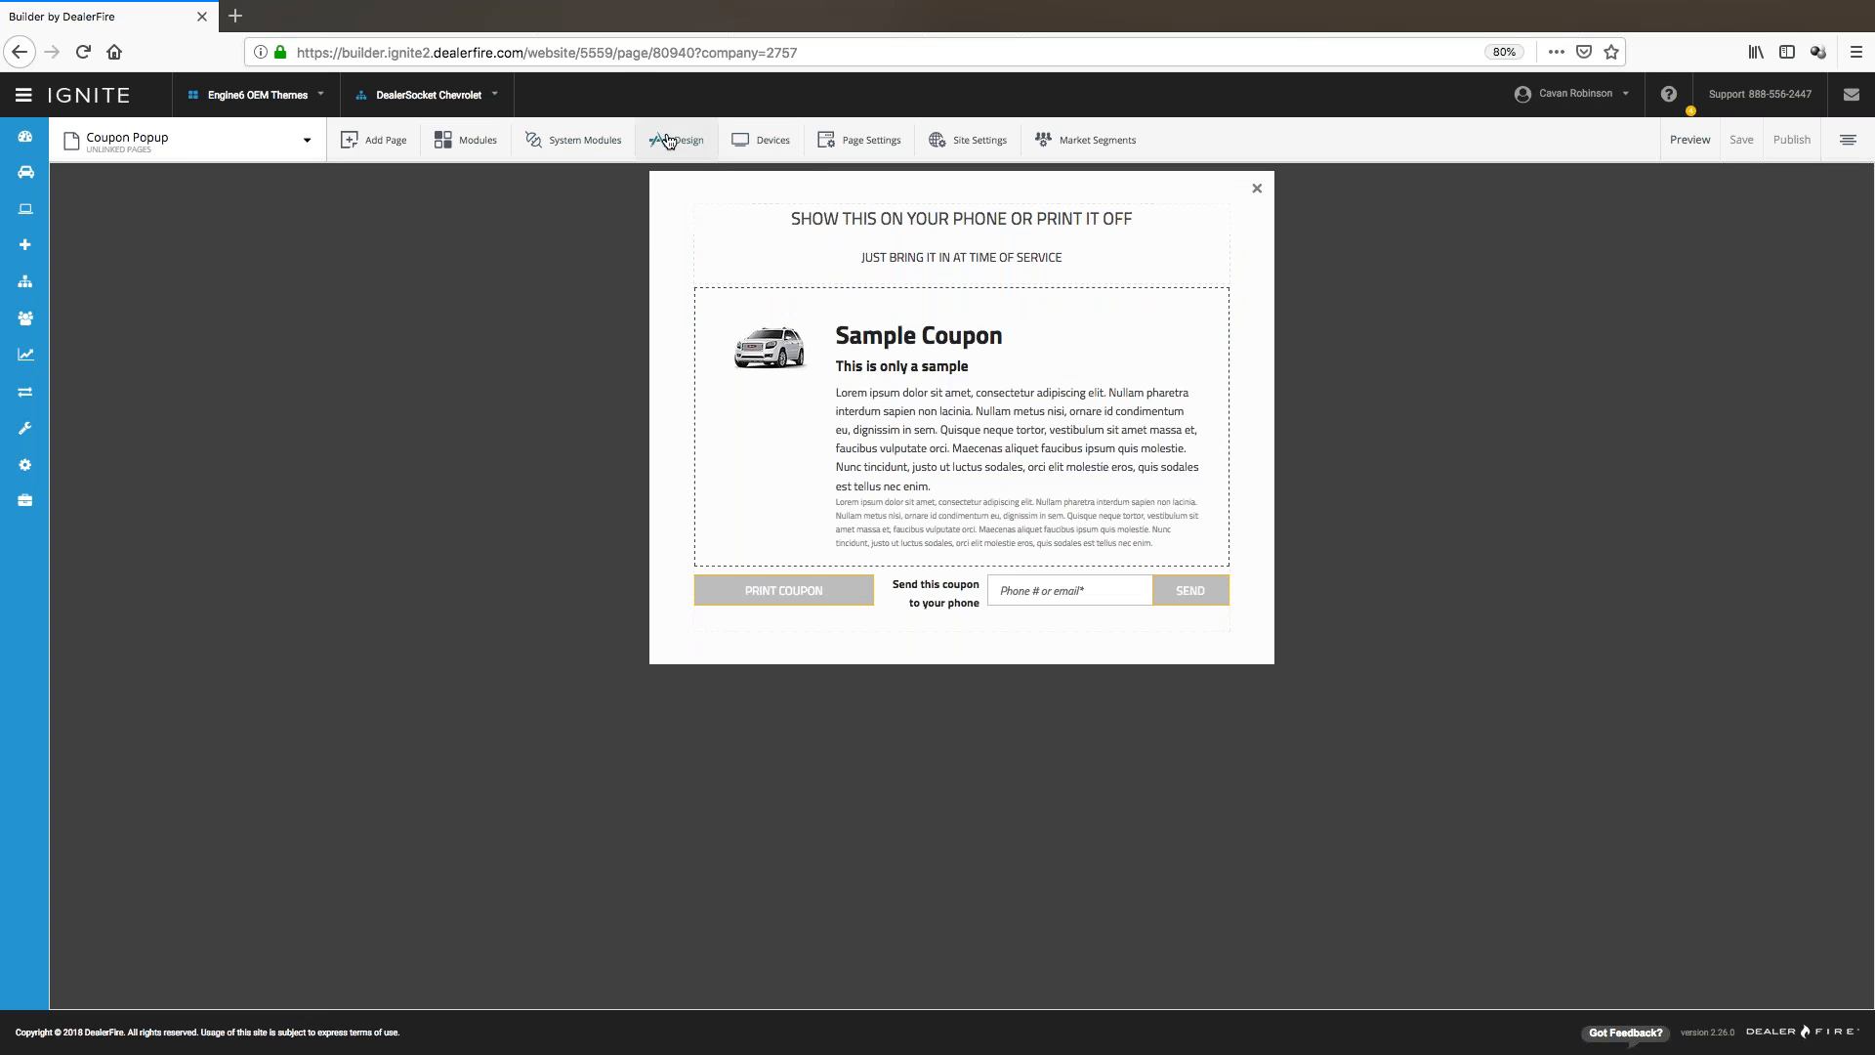
- Add the form module listed after Contact Us - Ask A Question to the Coupon Popup, below the coupon's print and send row
left_click(450, 141)
left_click(734, 217)
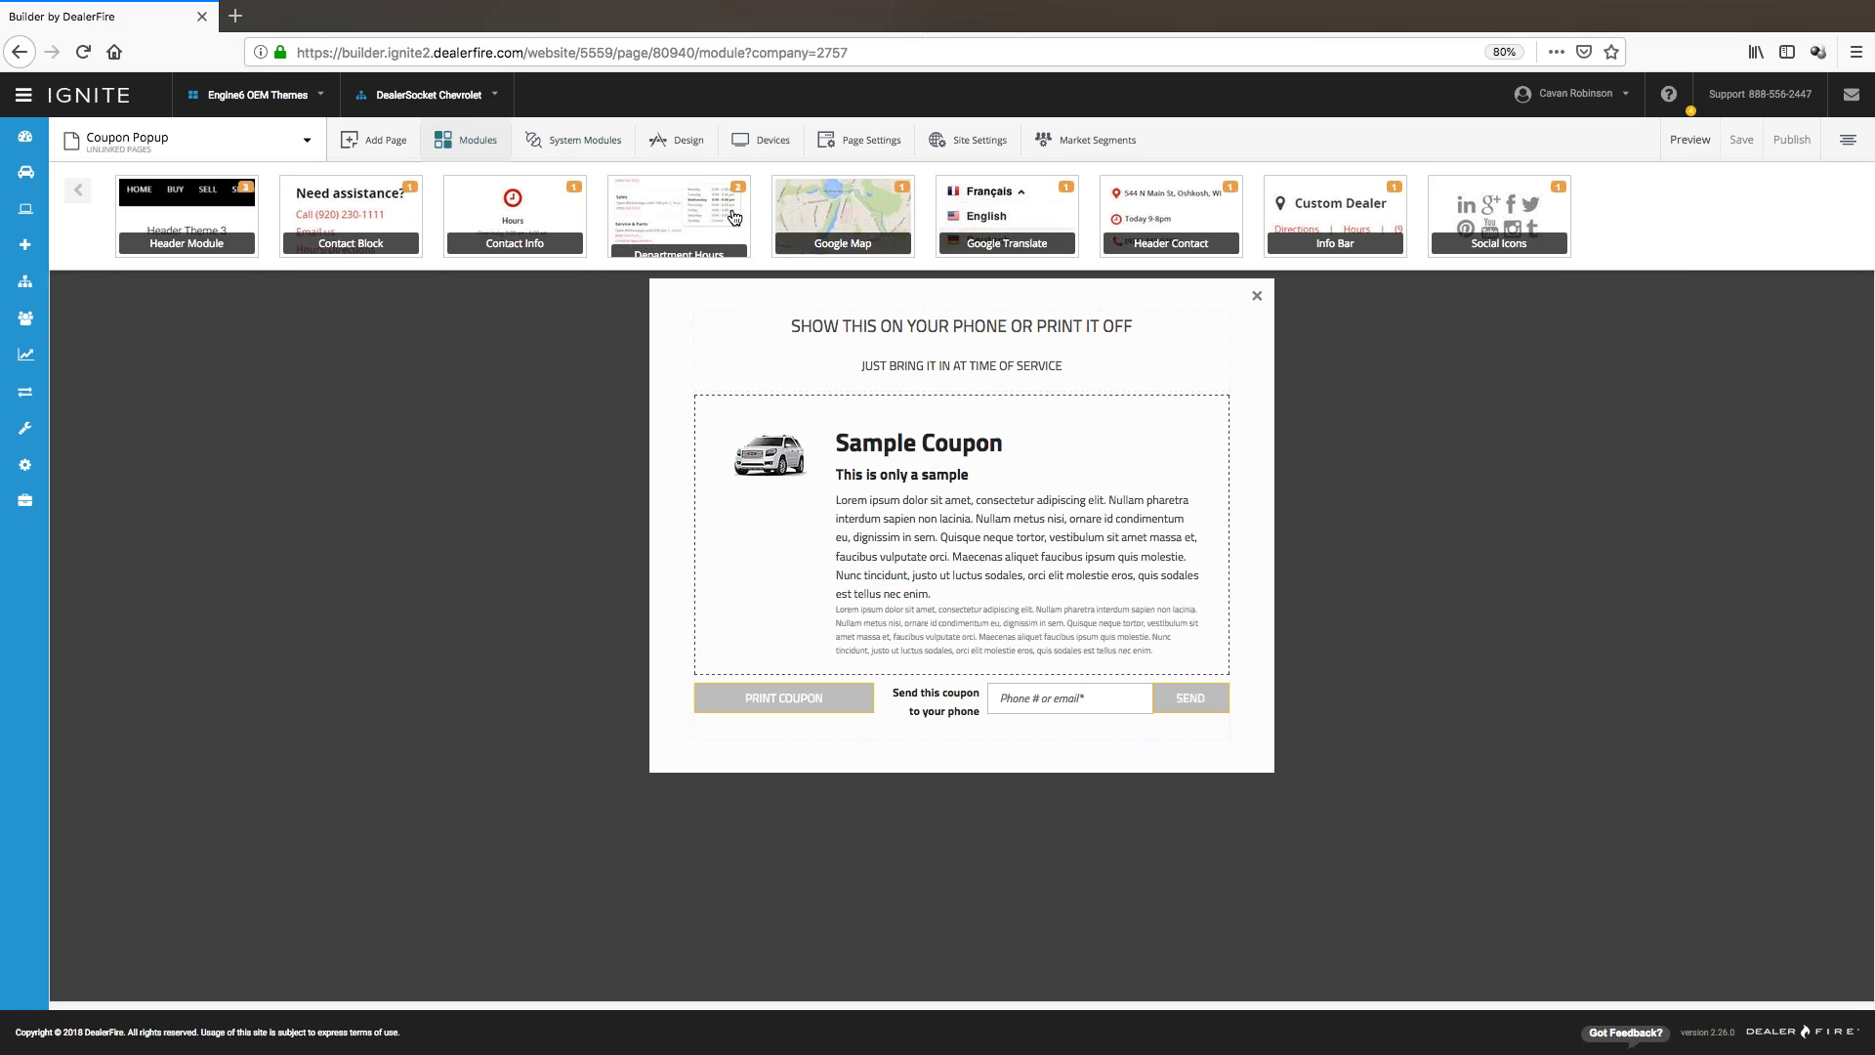
left_click(93, 191)
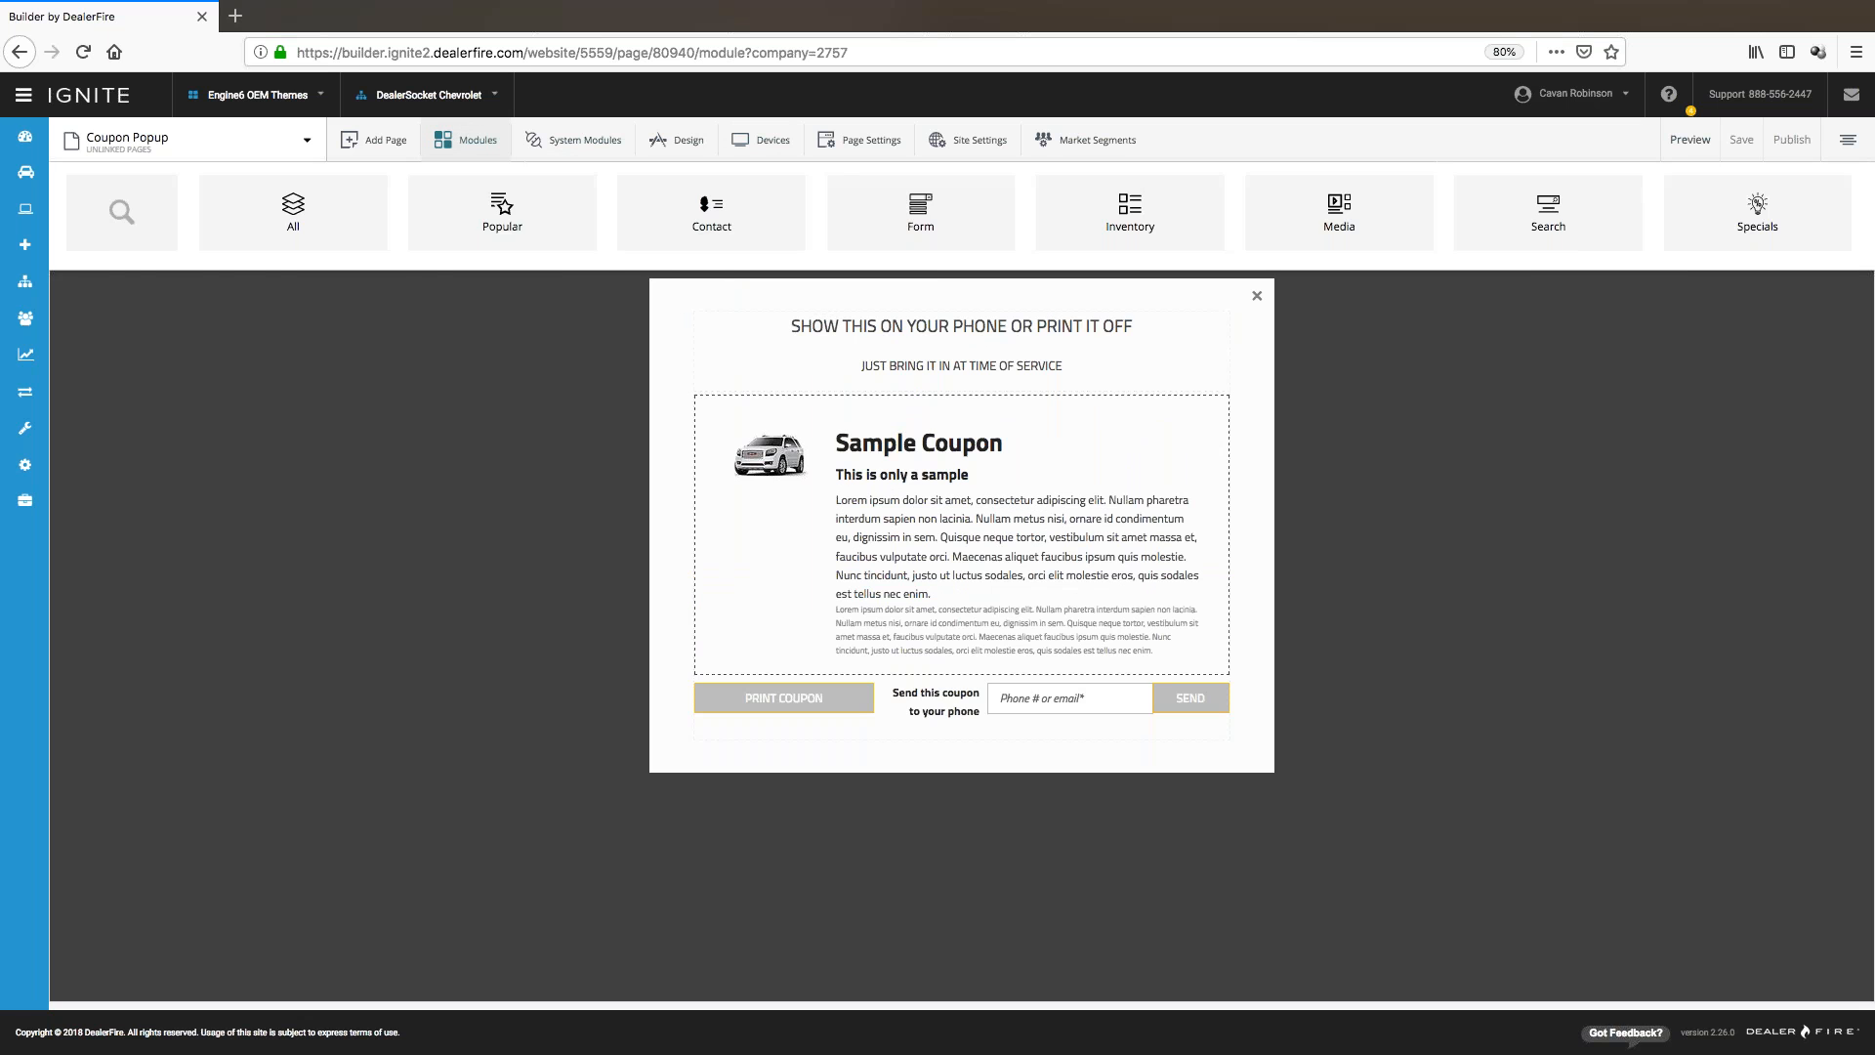
left_click(928, 205)
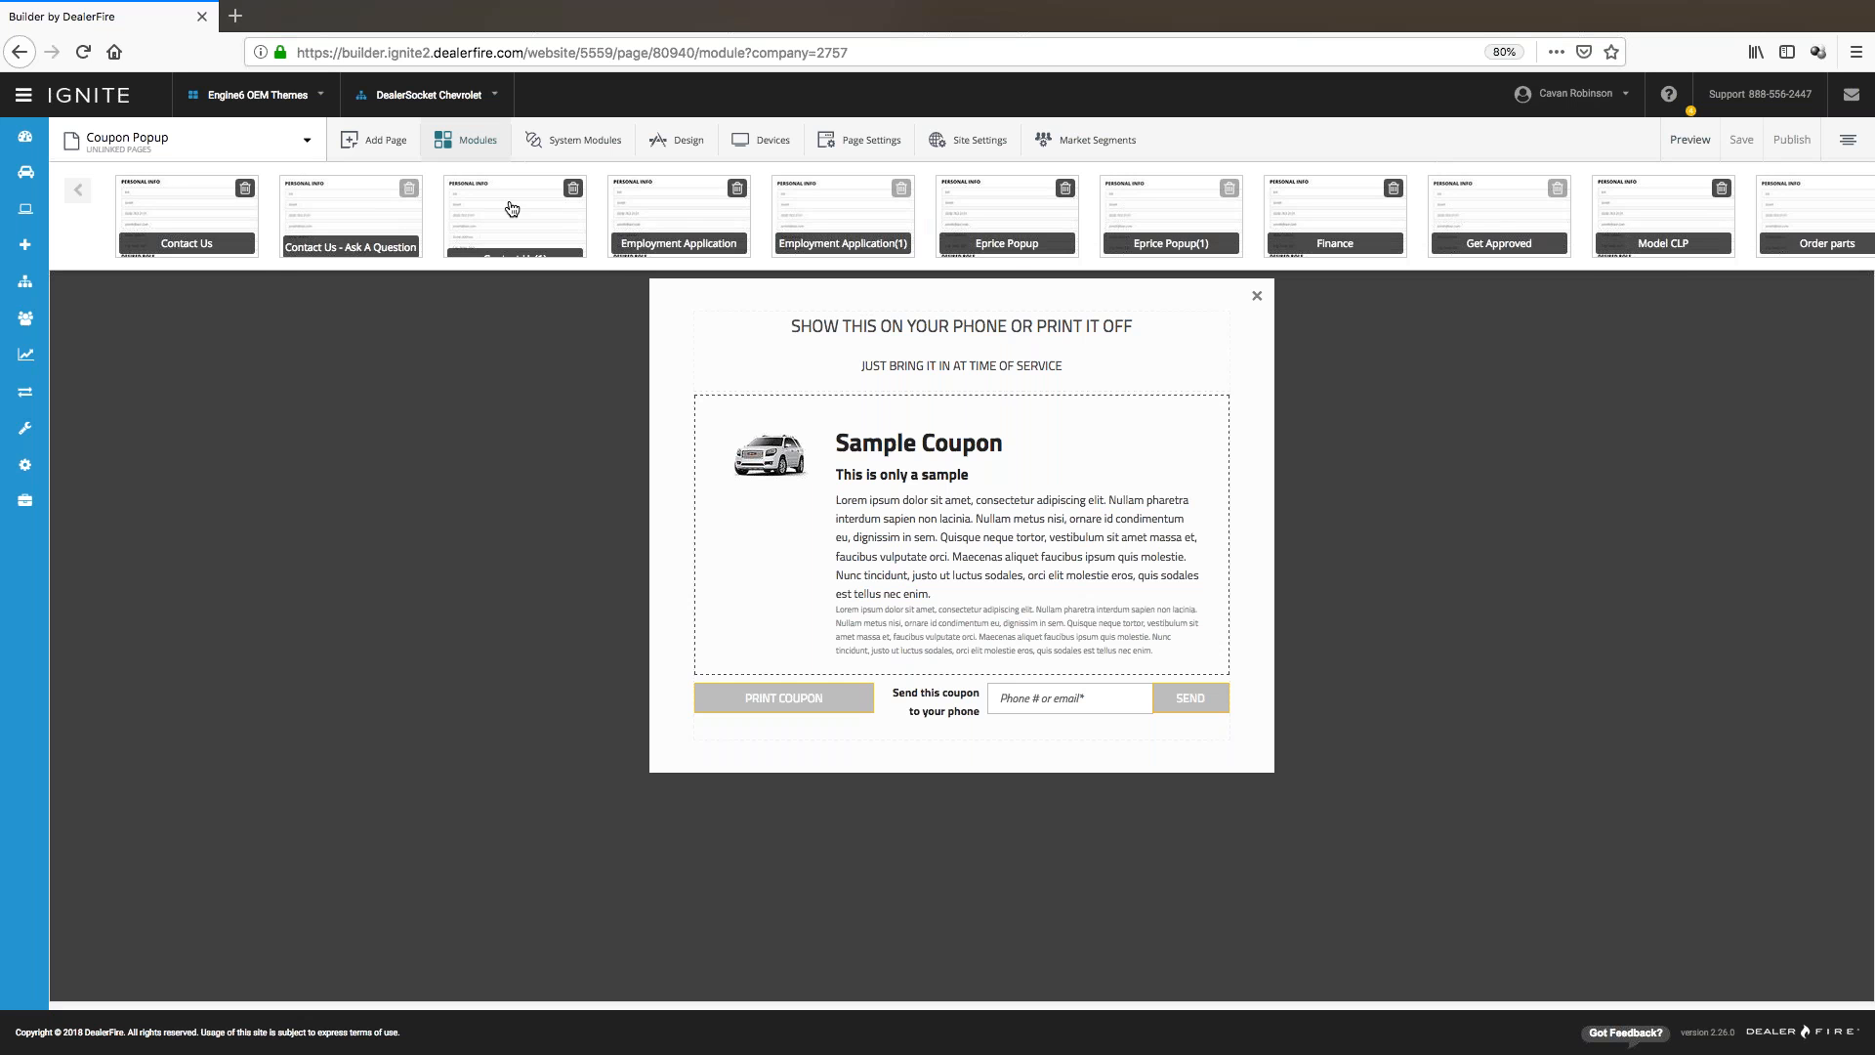
left_click_drag(513, 205, 985, 744)
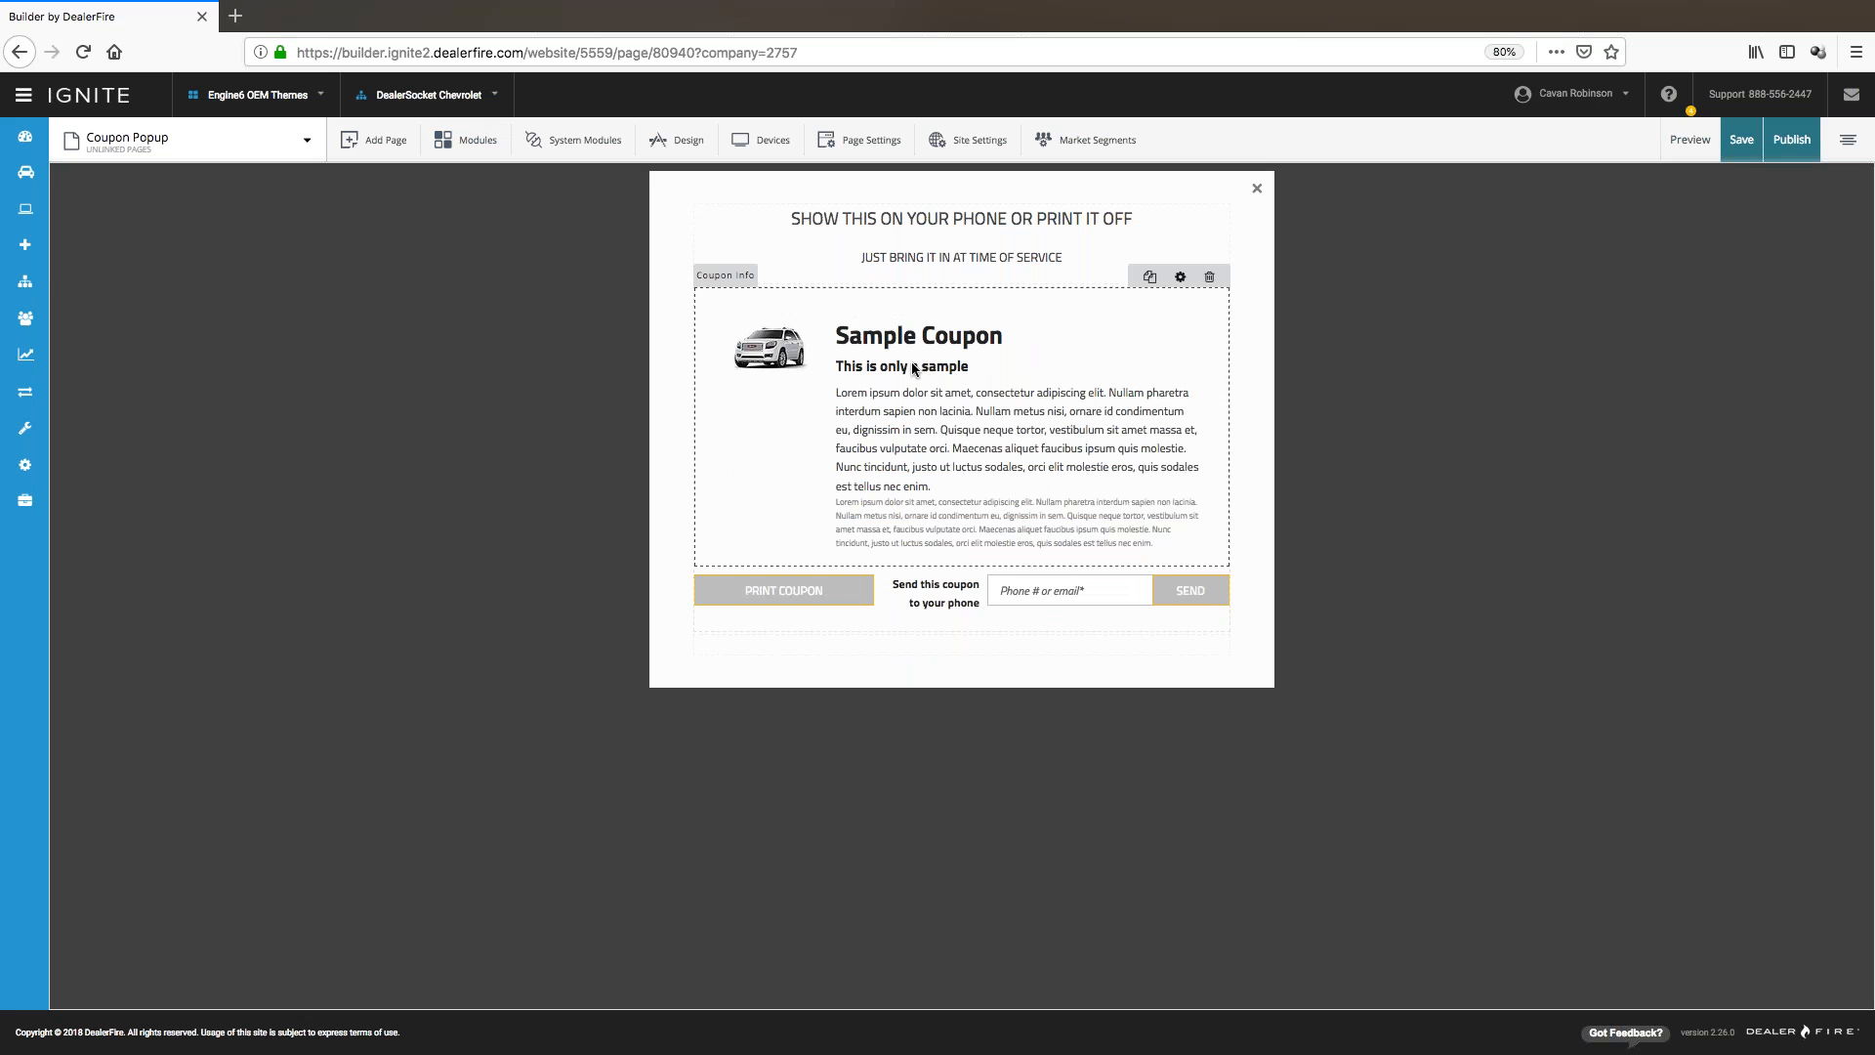
- Review the global Forms style categories while on the Coupon Popup page and collapse them
left_click(685, 145)
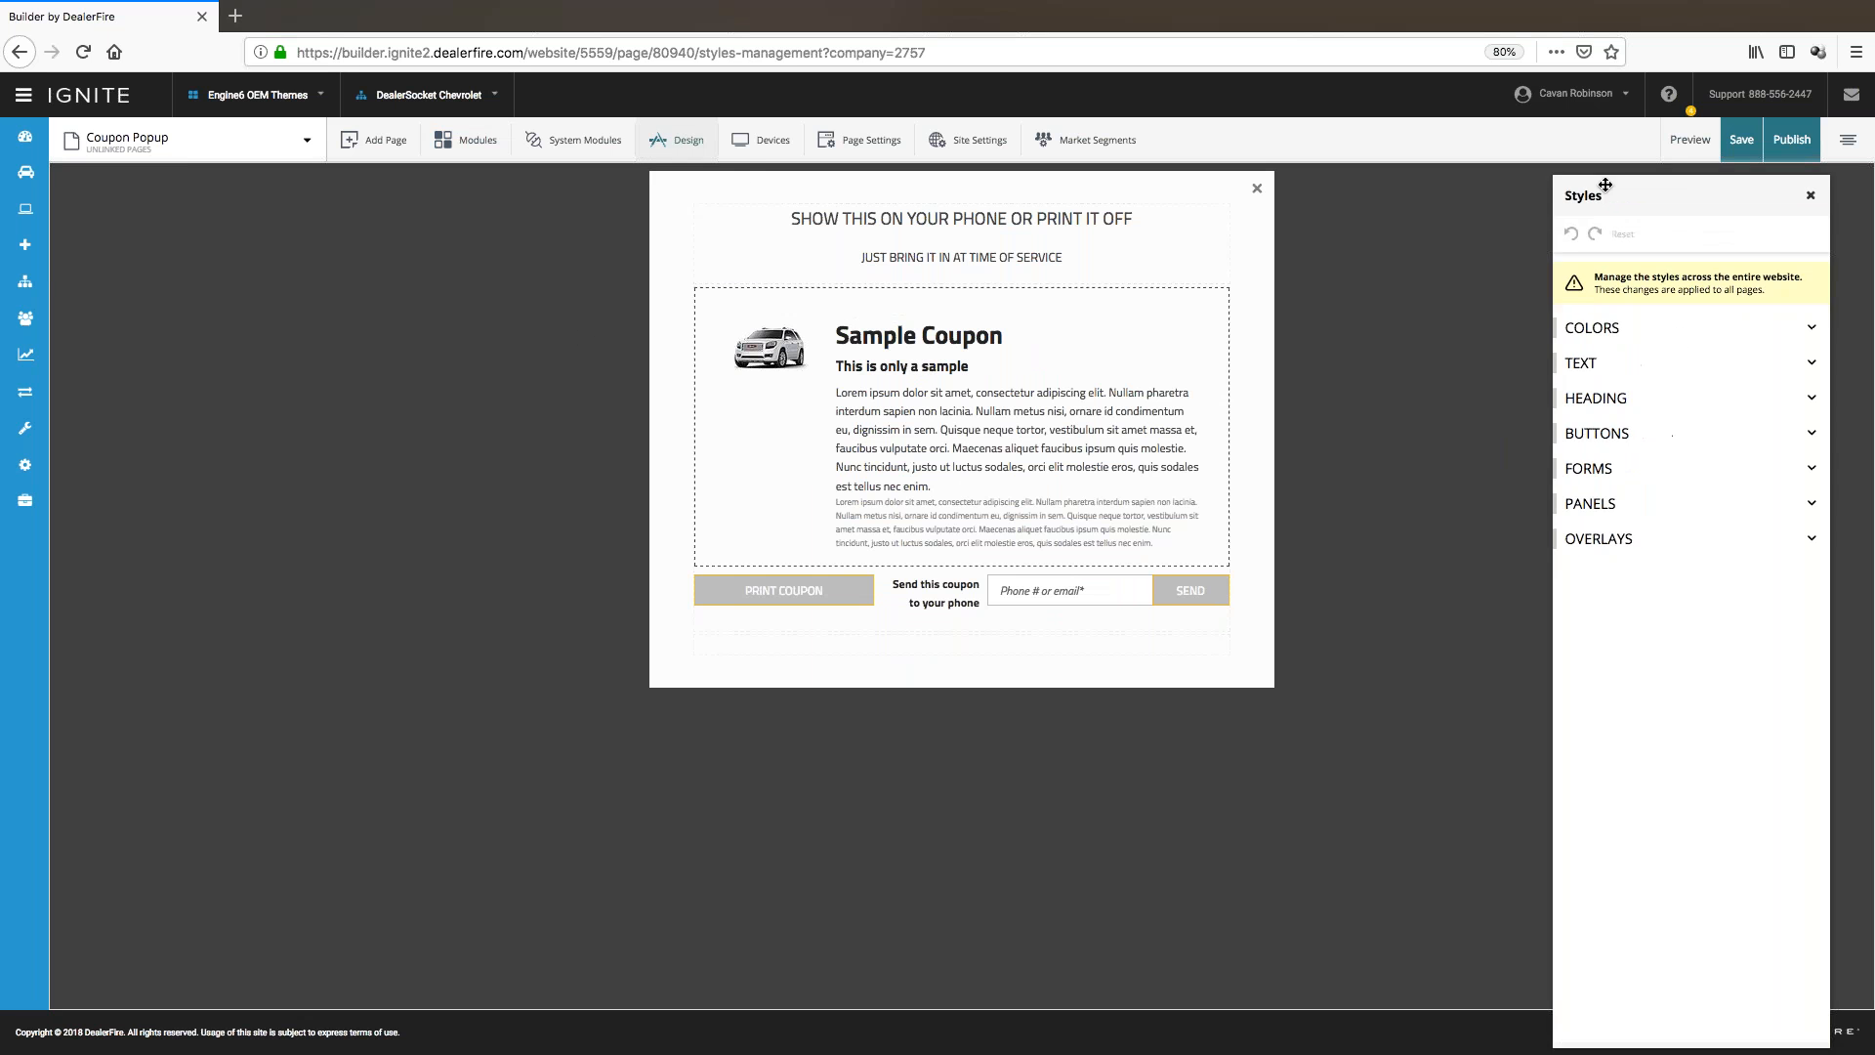
left_click(1530, 469)
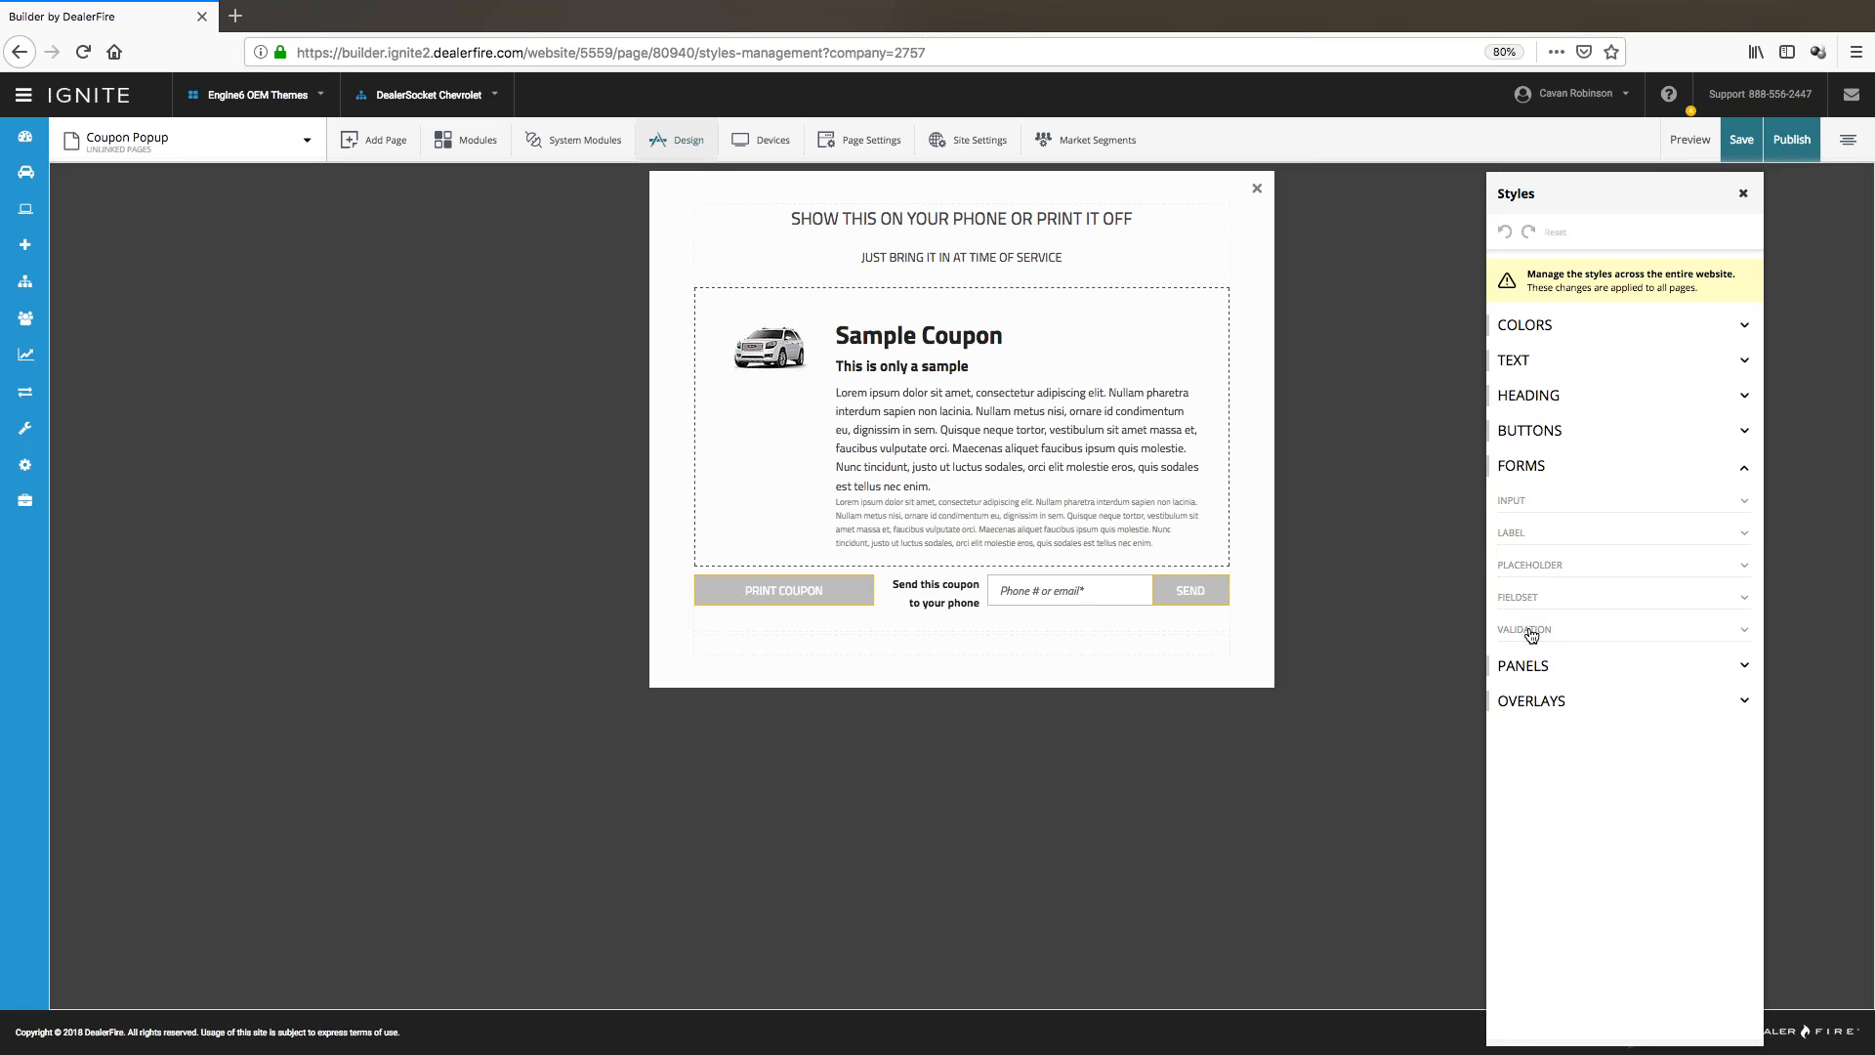
left_click(1526, 466)
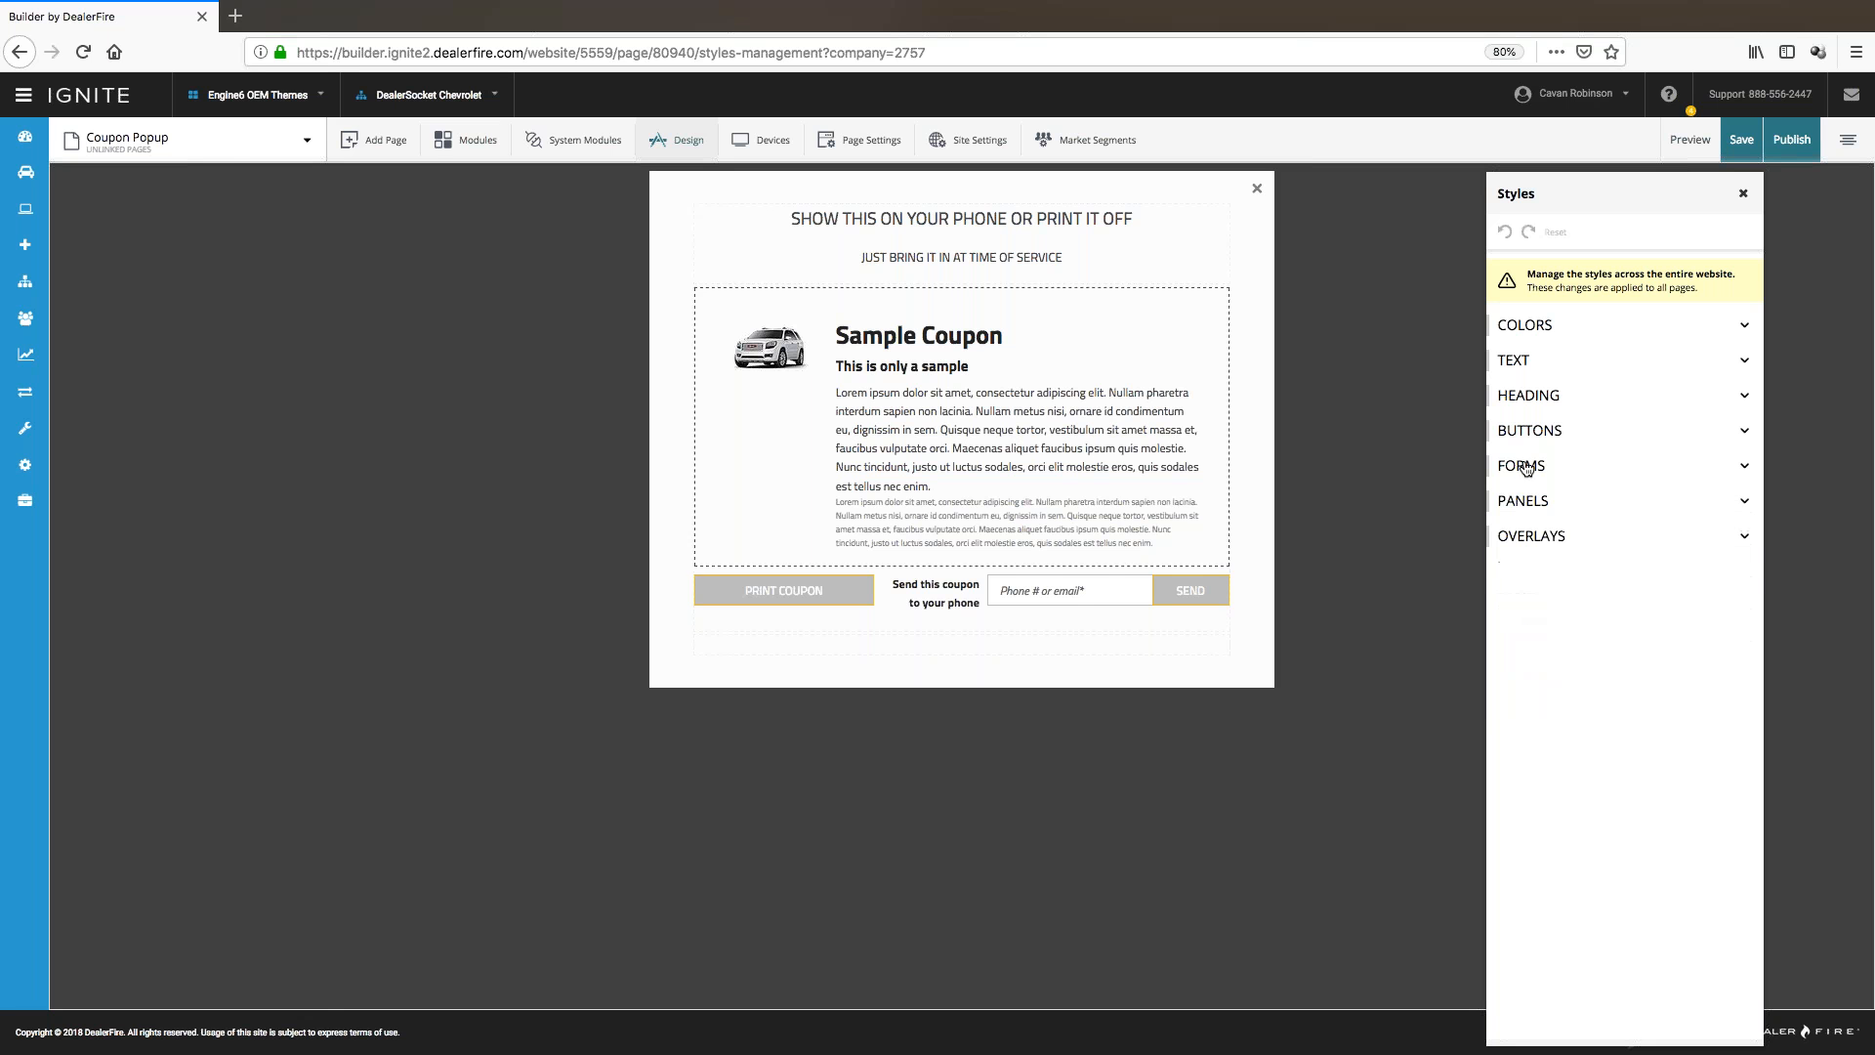
- Return to the Home page, leaving the Coupon Popup without saving its changes
left_click(166, 143)
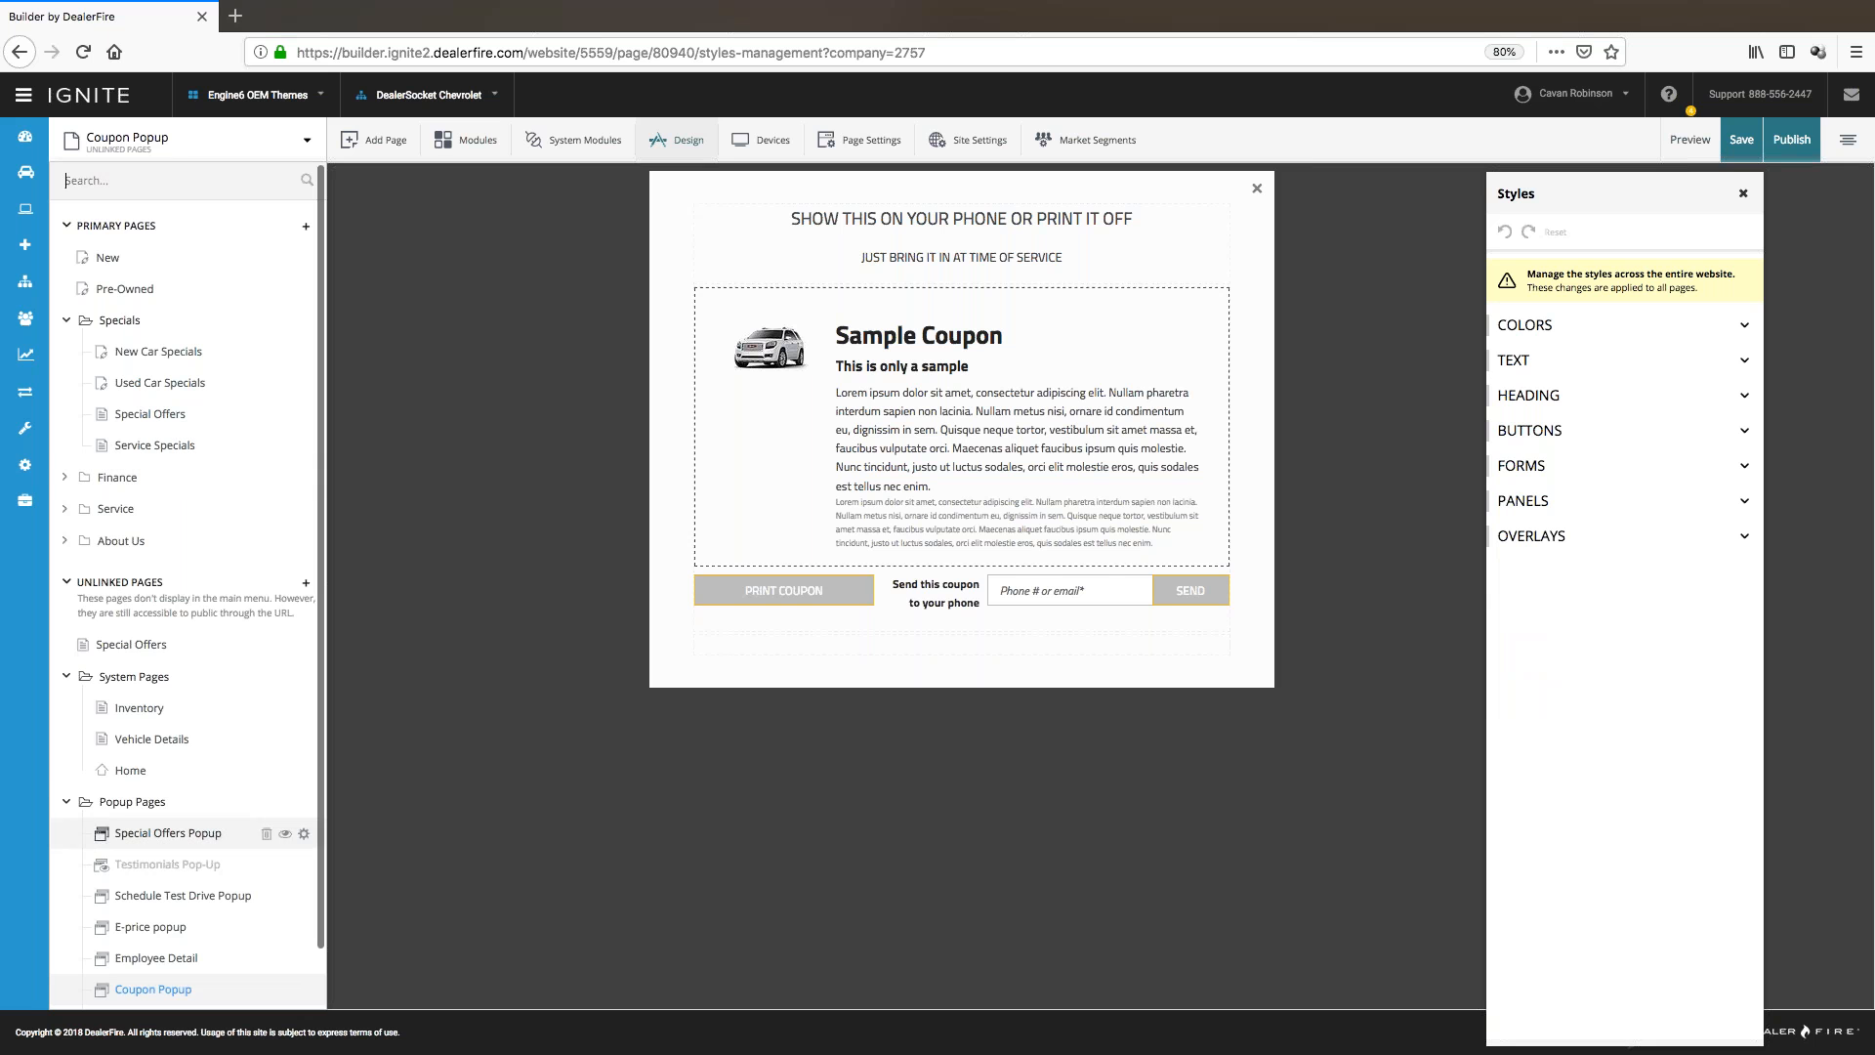
left_click(130, 771)
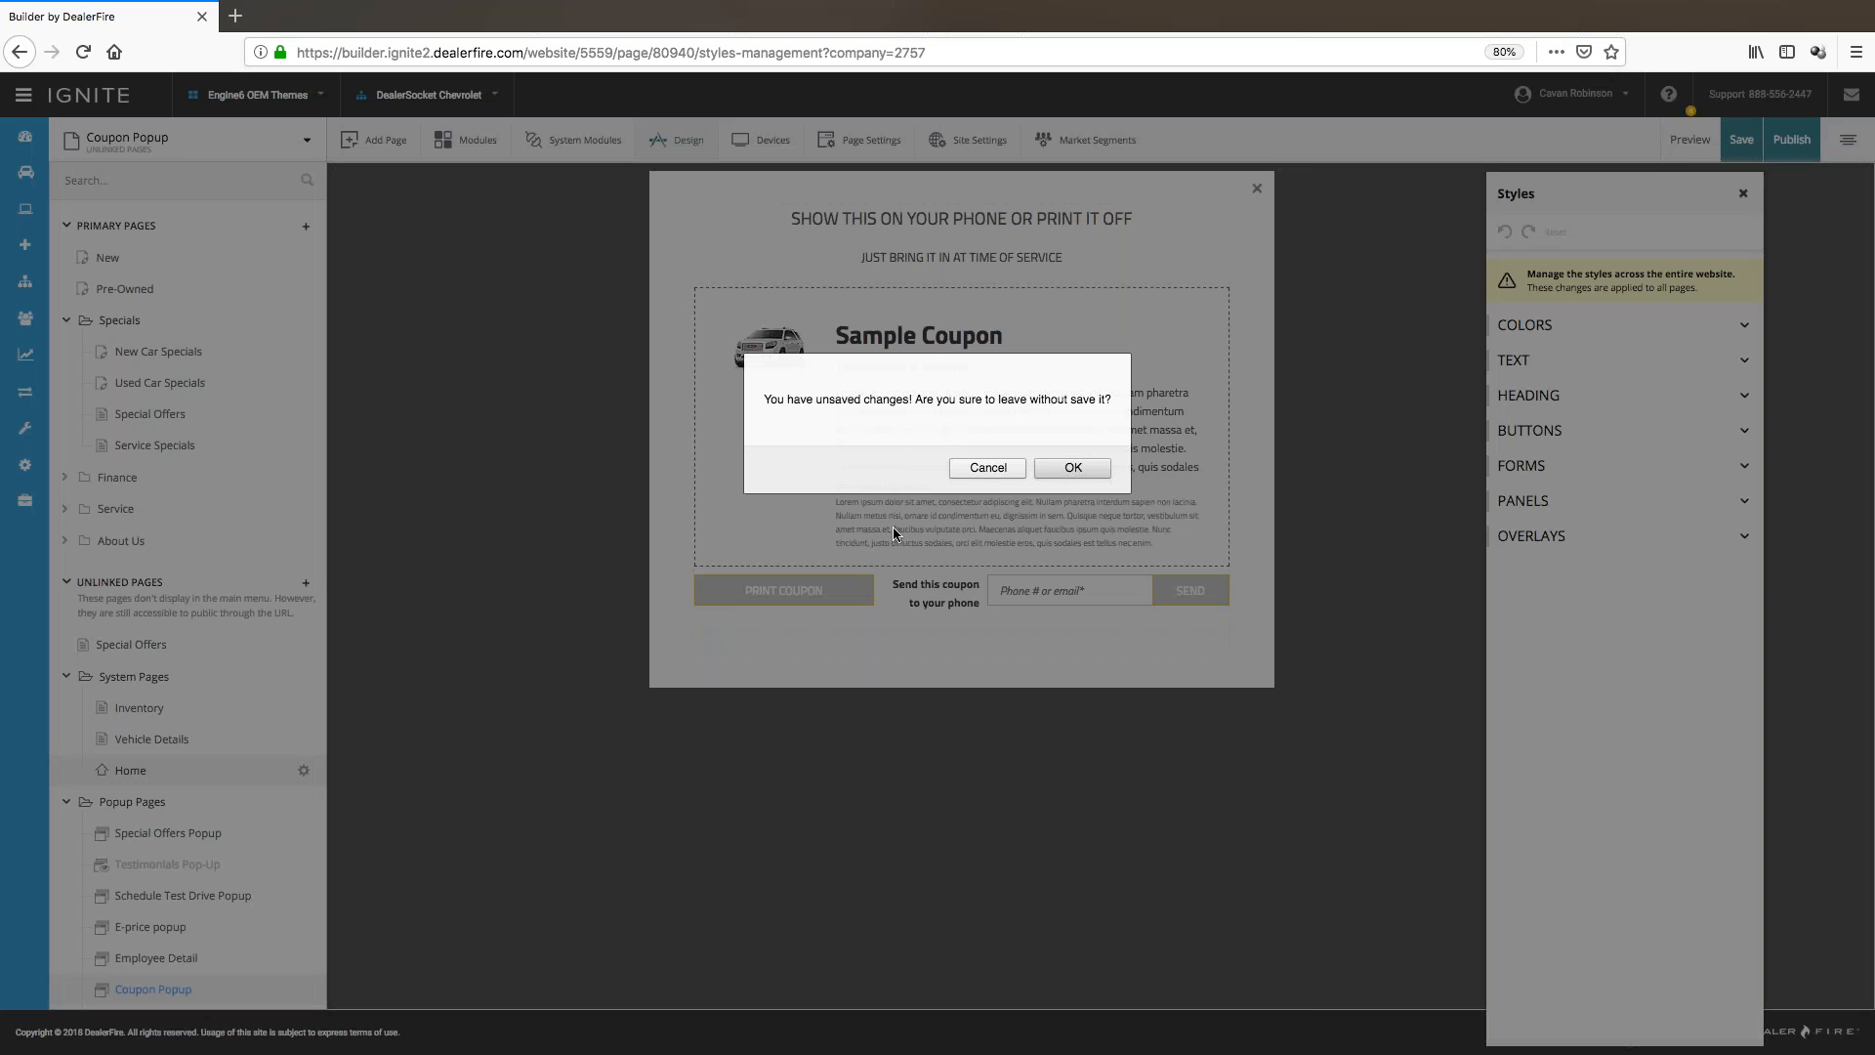
left_click(1072, 468)
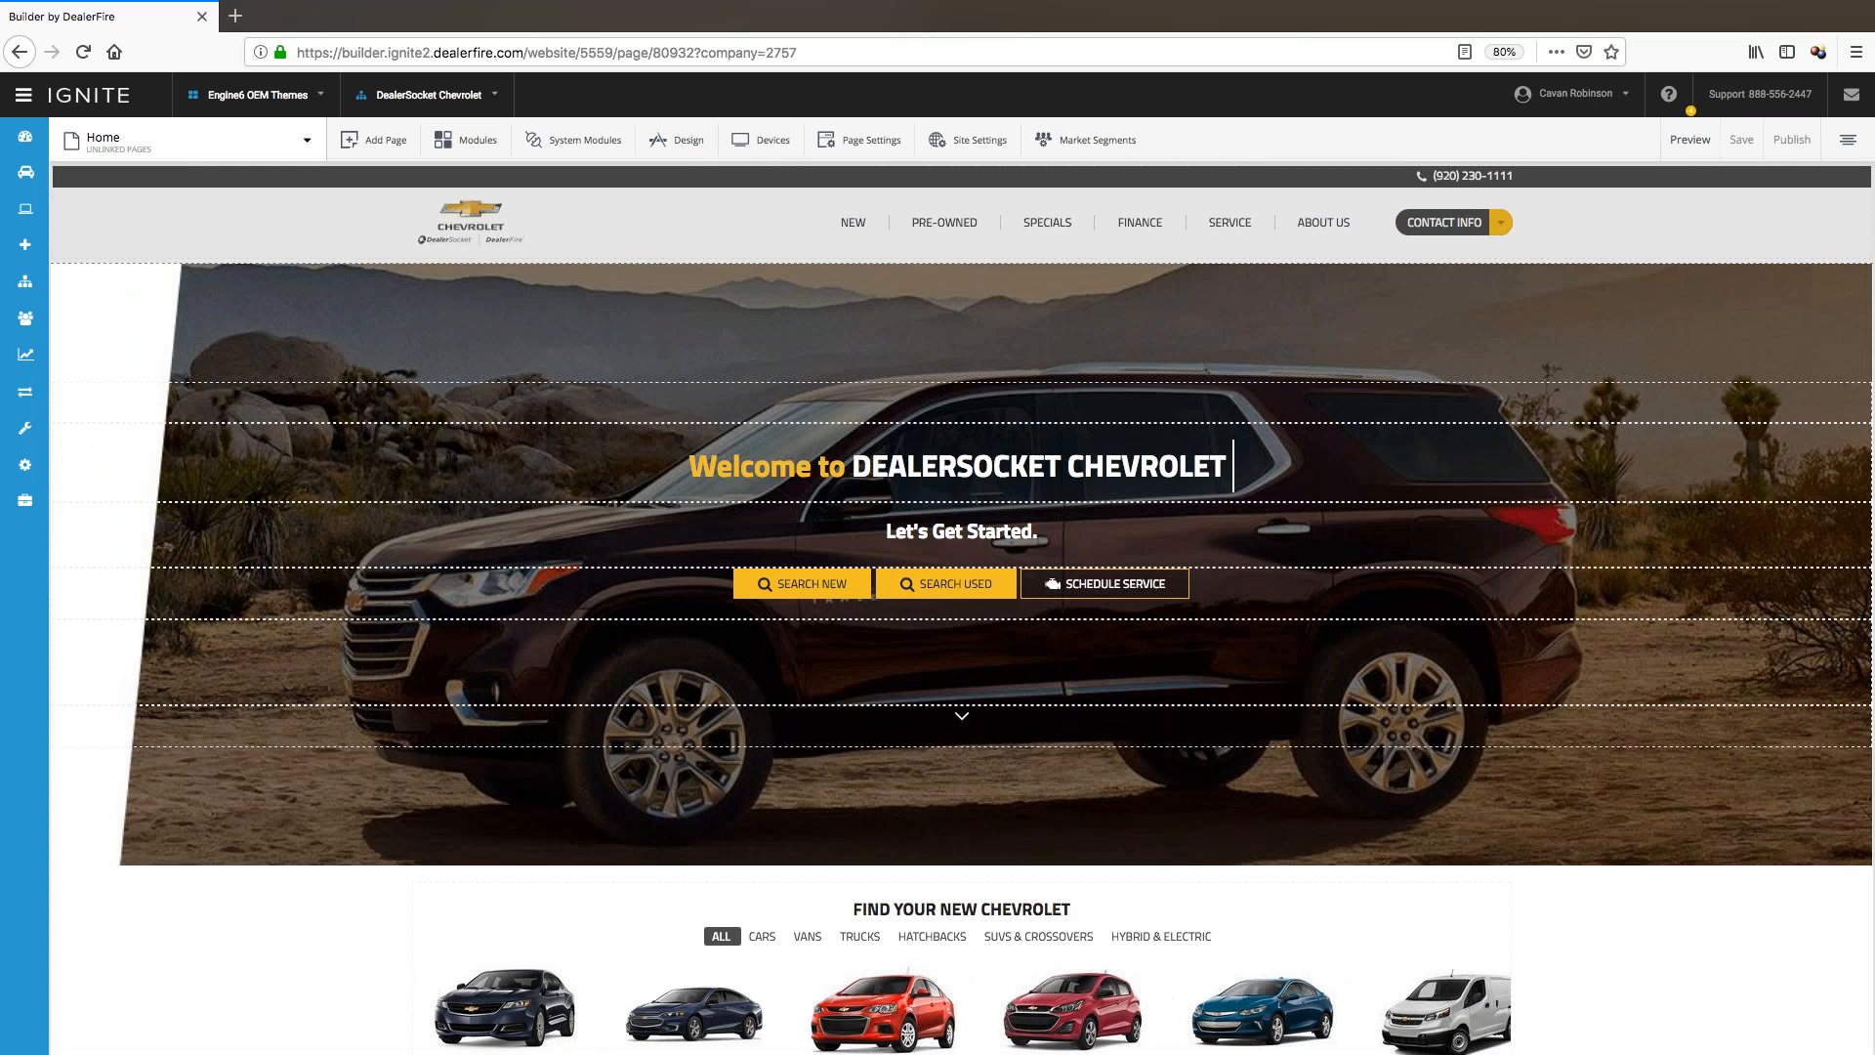
- Open the Colors settings in the global styles for the Home page
left_click(674, 139)
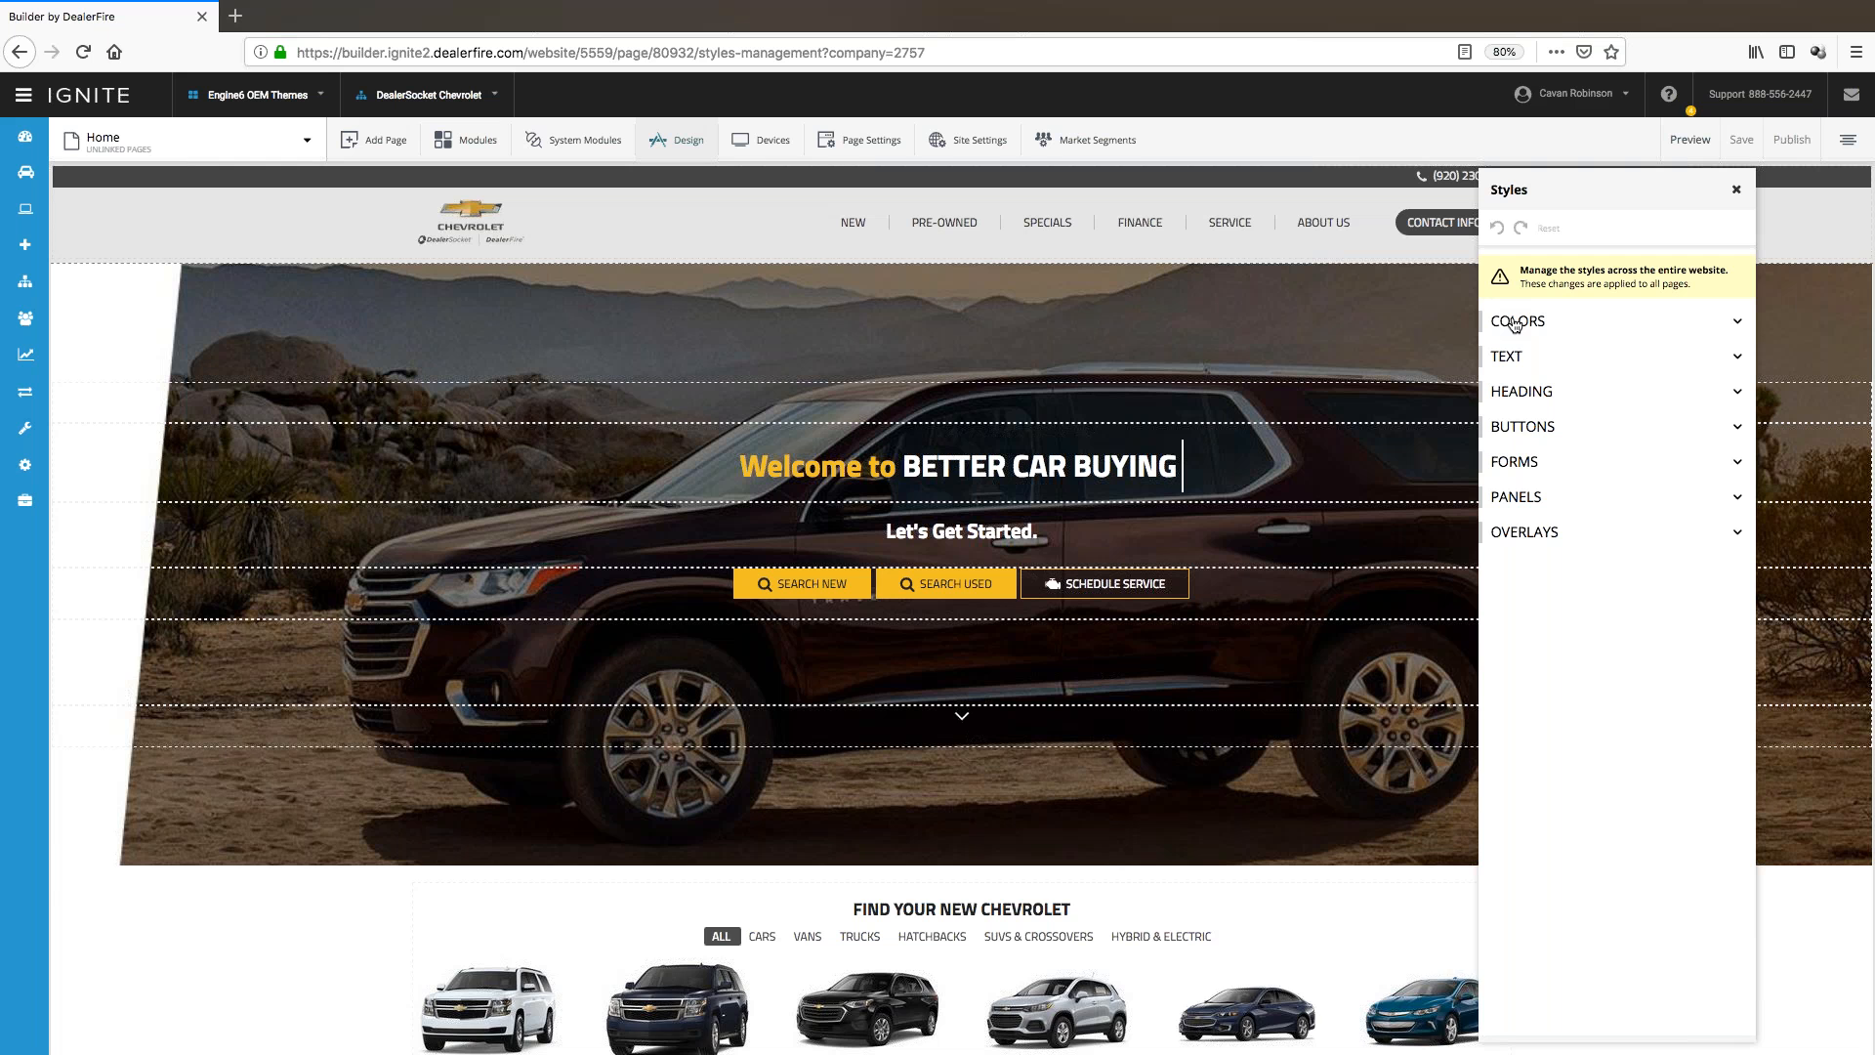
left_click(1519, 322)
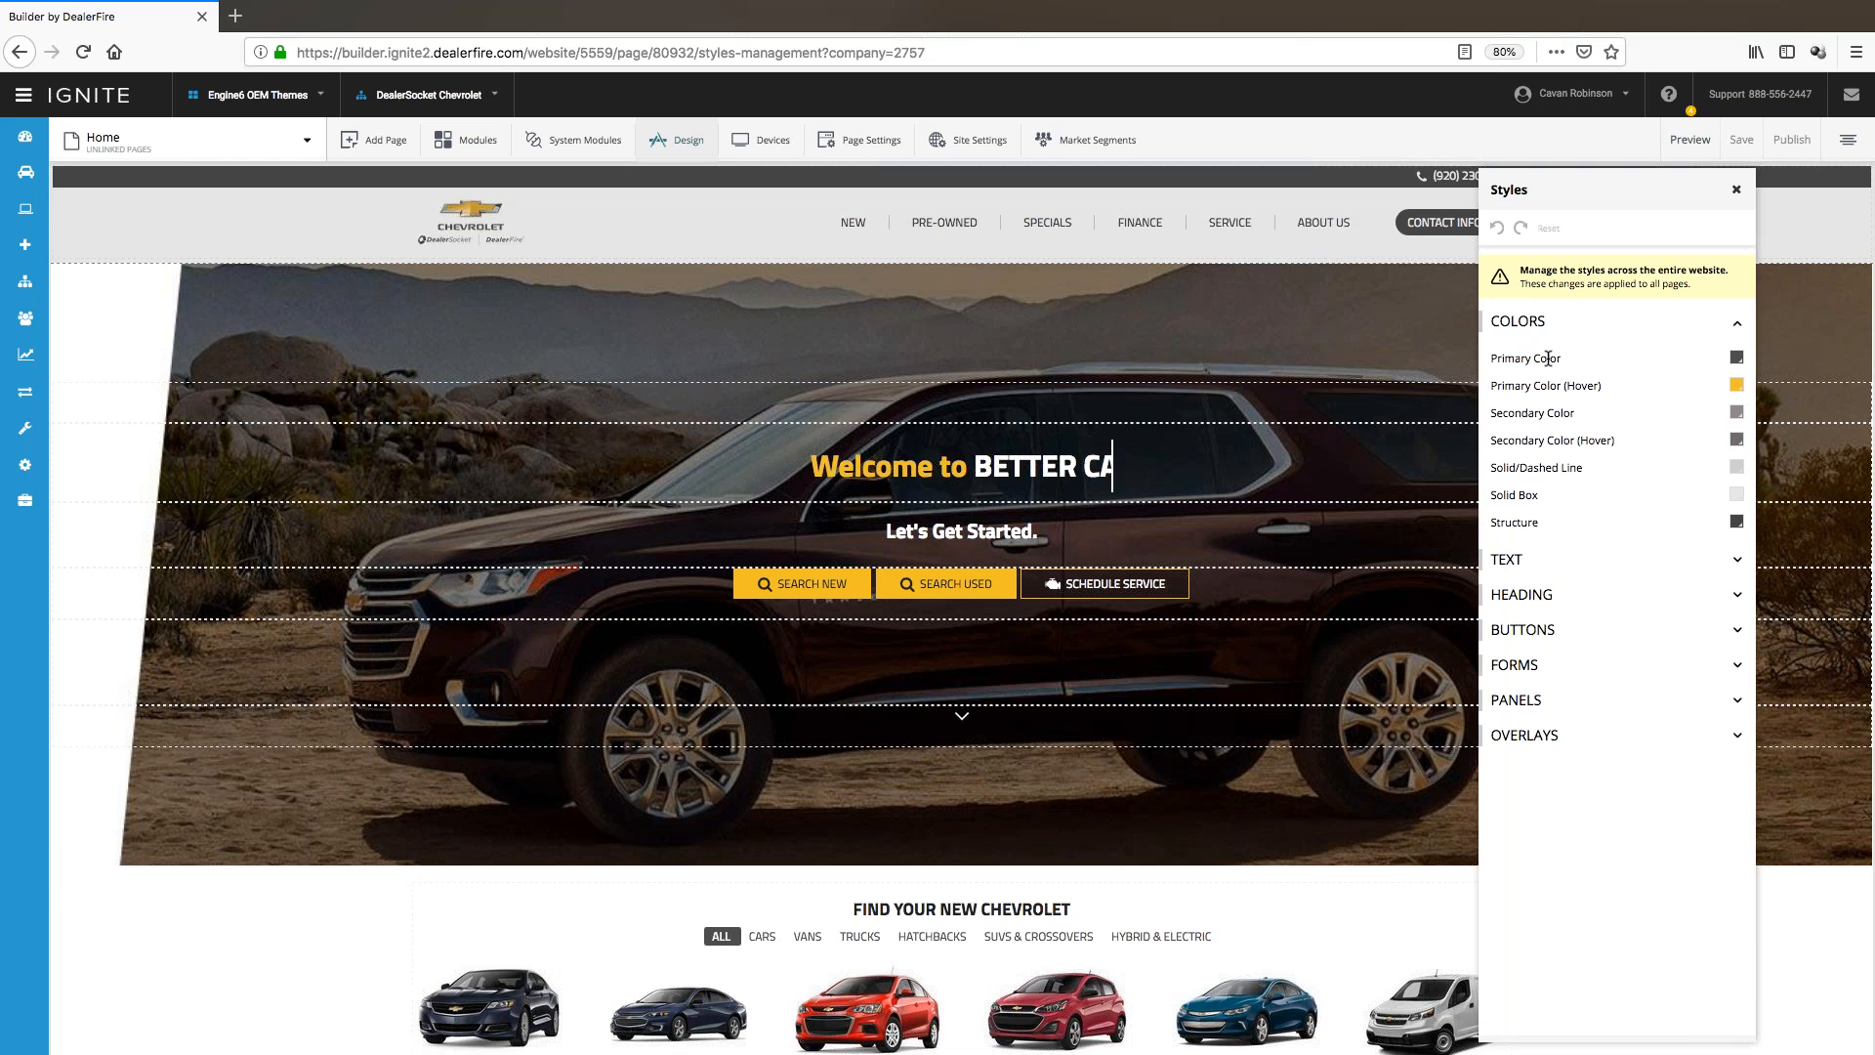